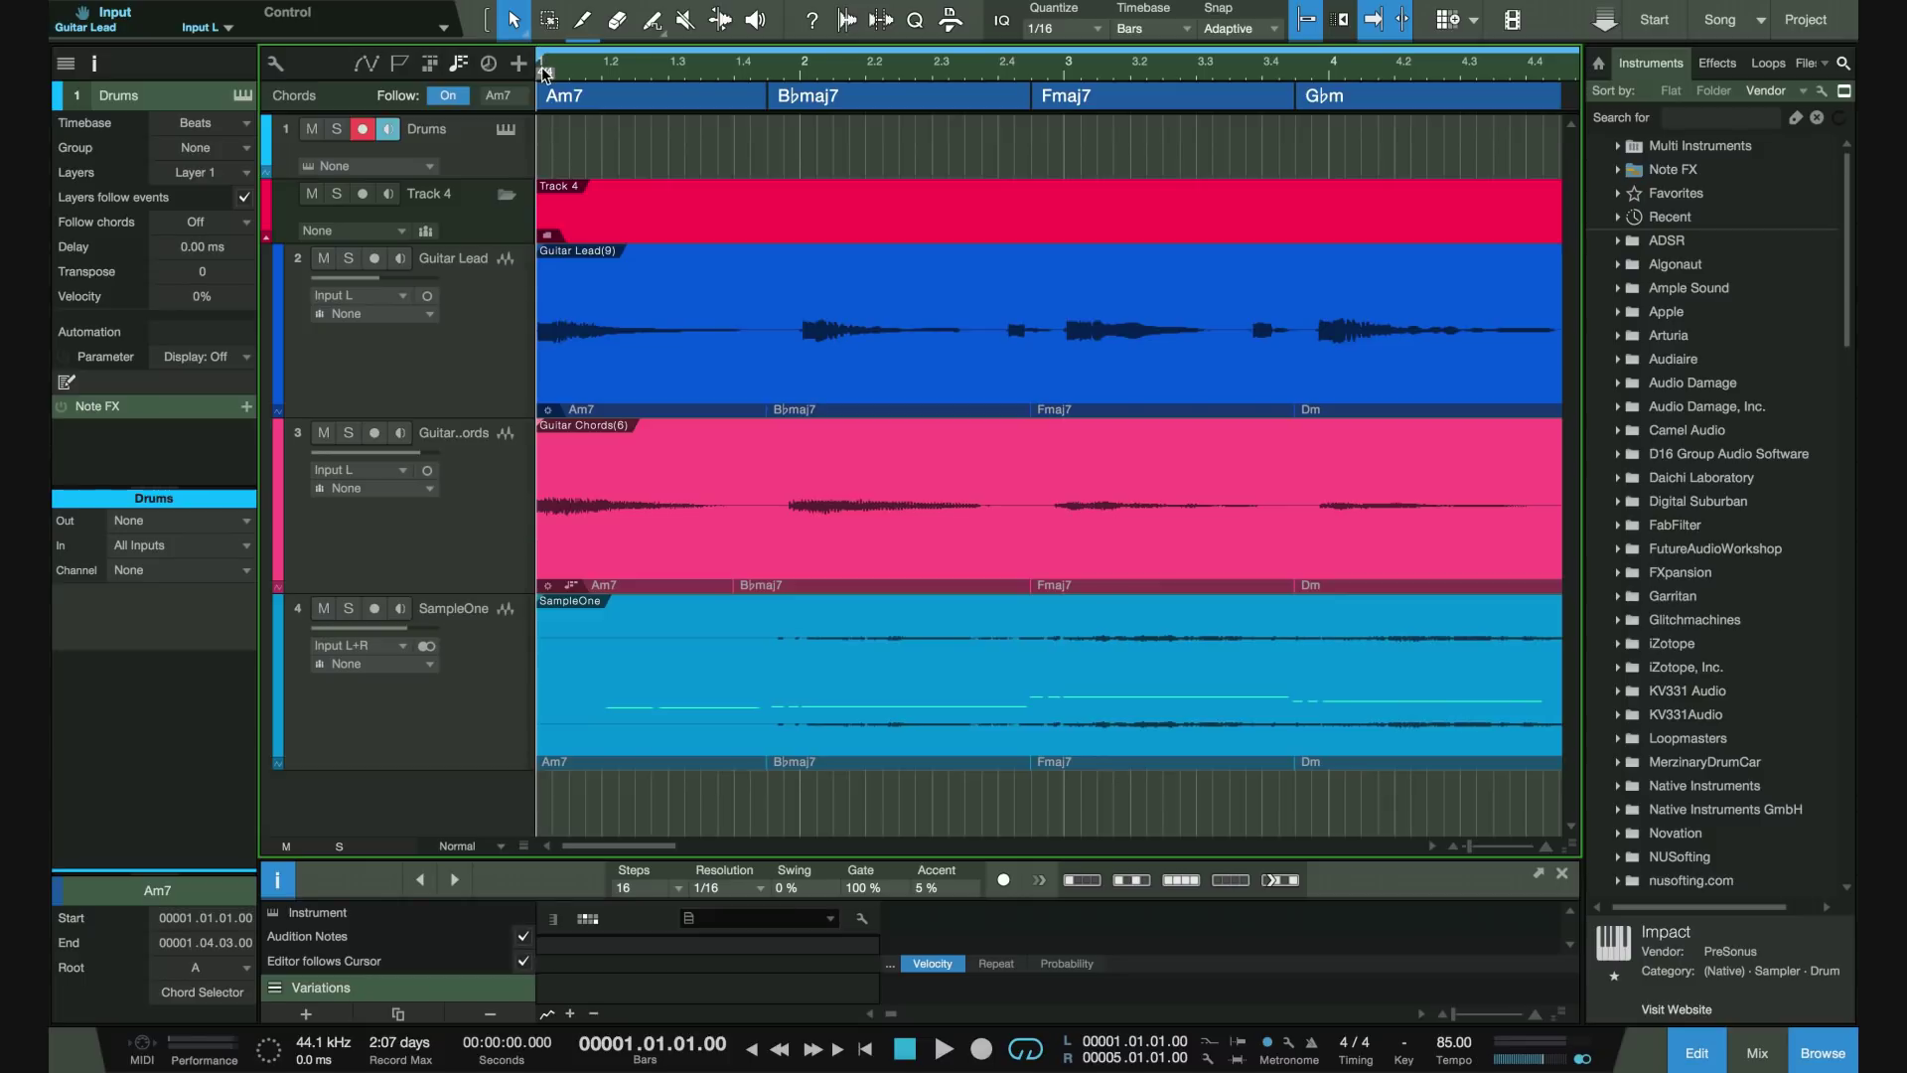
# - Play the song, collapse the Track 4 folder and zoom out, then stop playback
pyautogui.press('space')
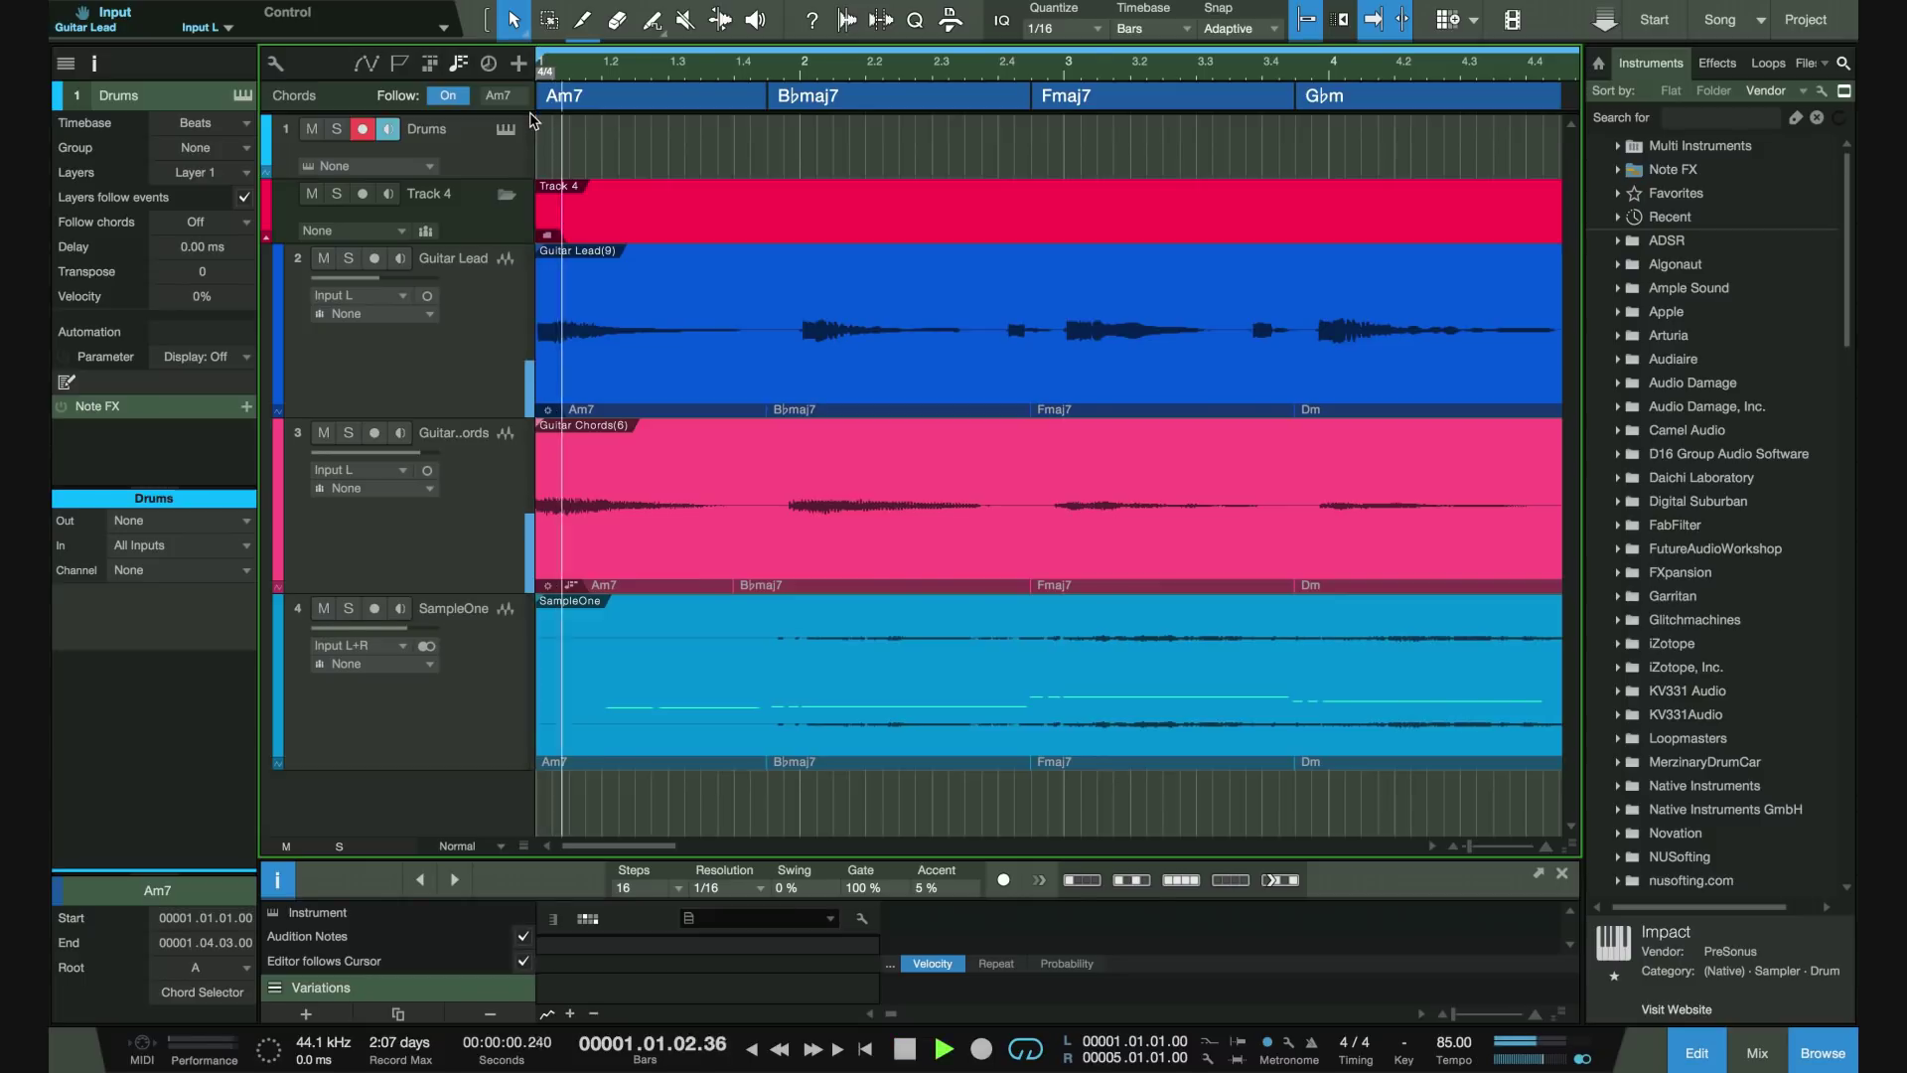
pyautogui.click(268, 238)
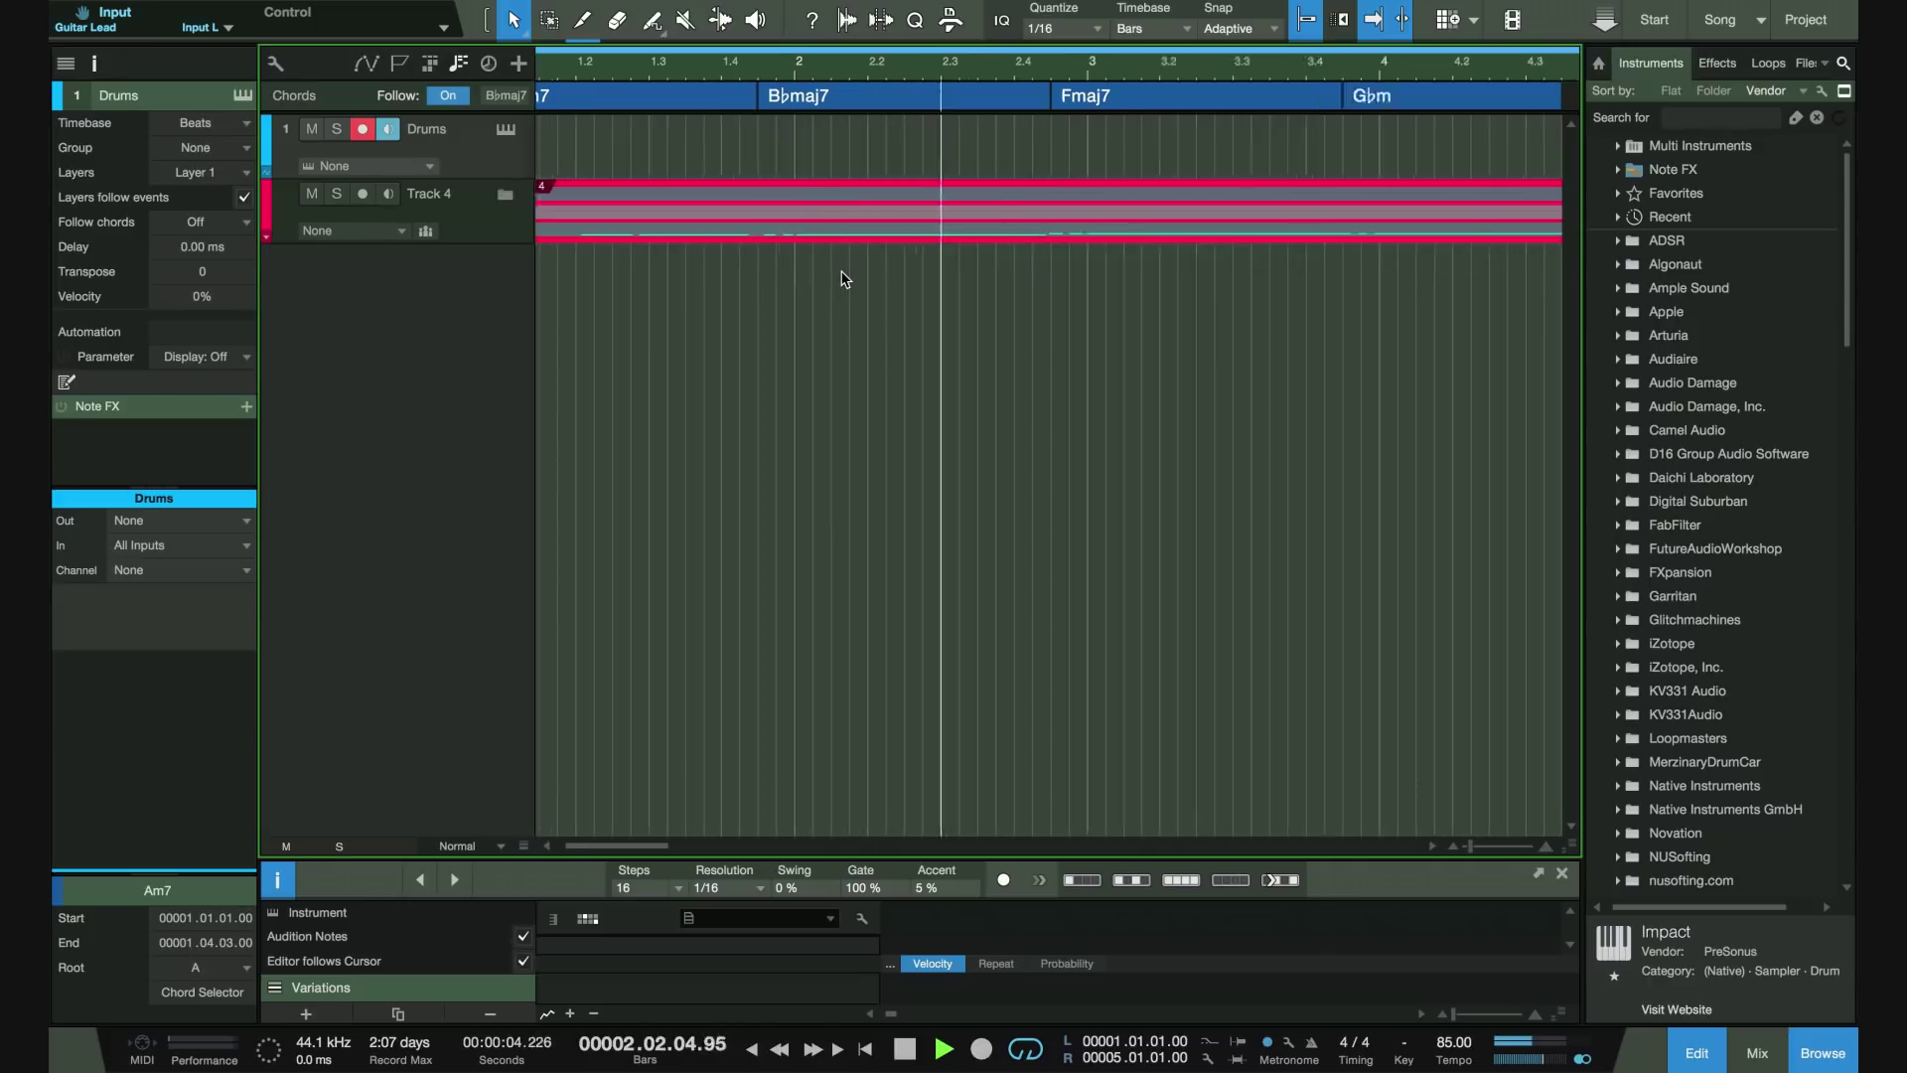
pyautogui.press('w')
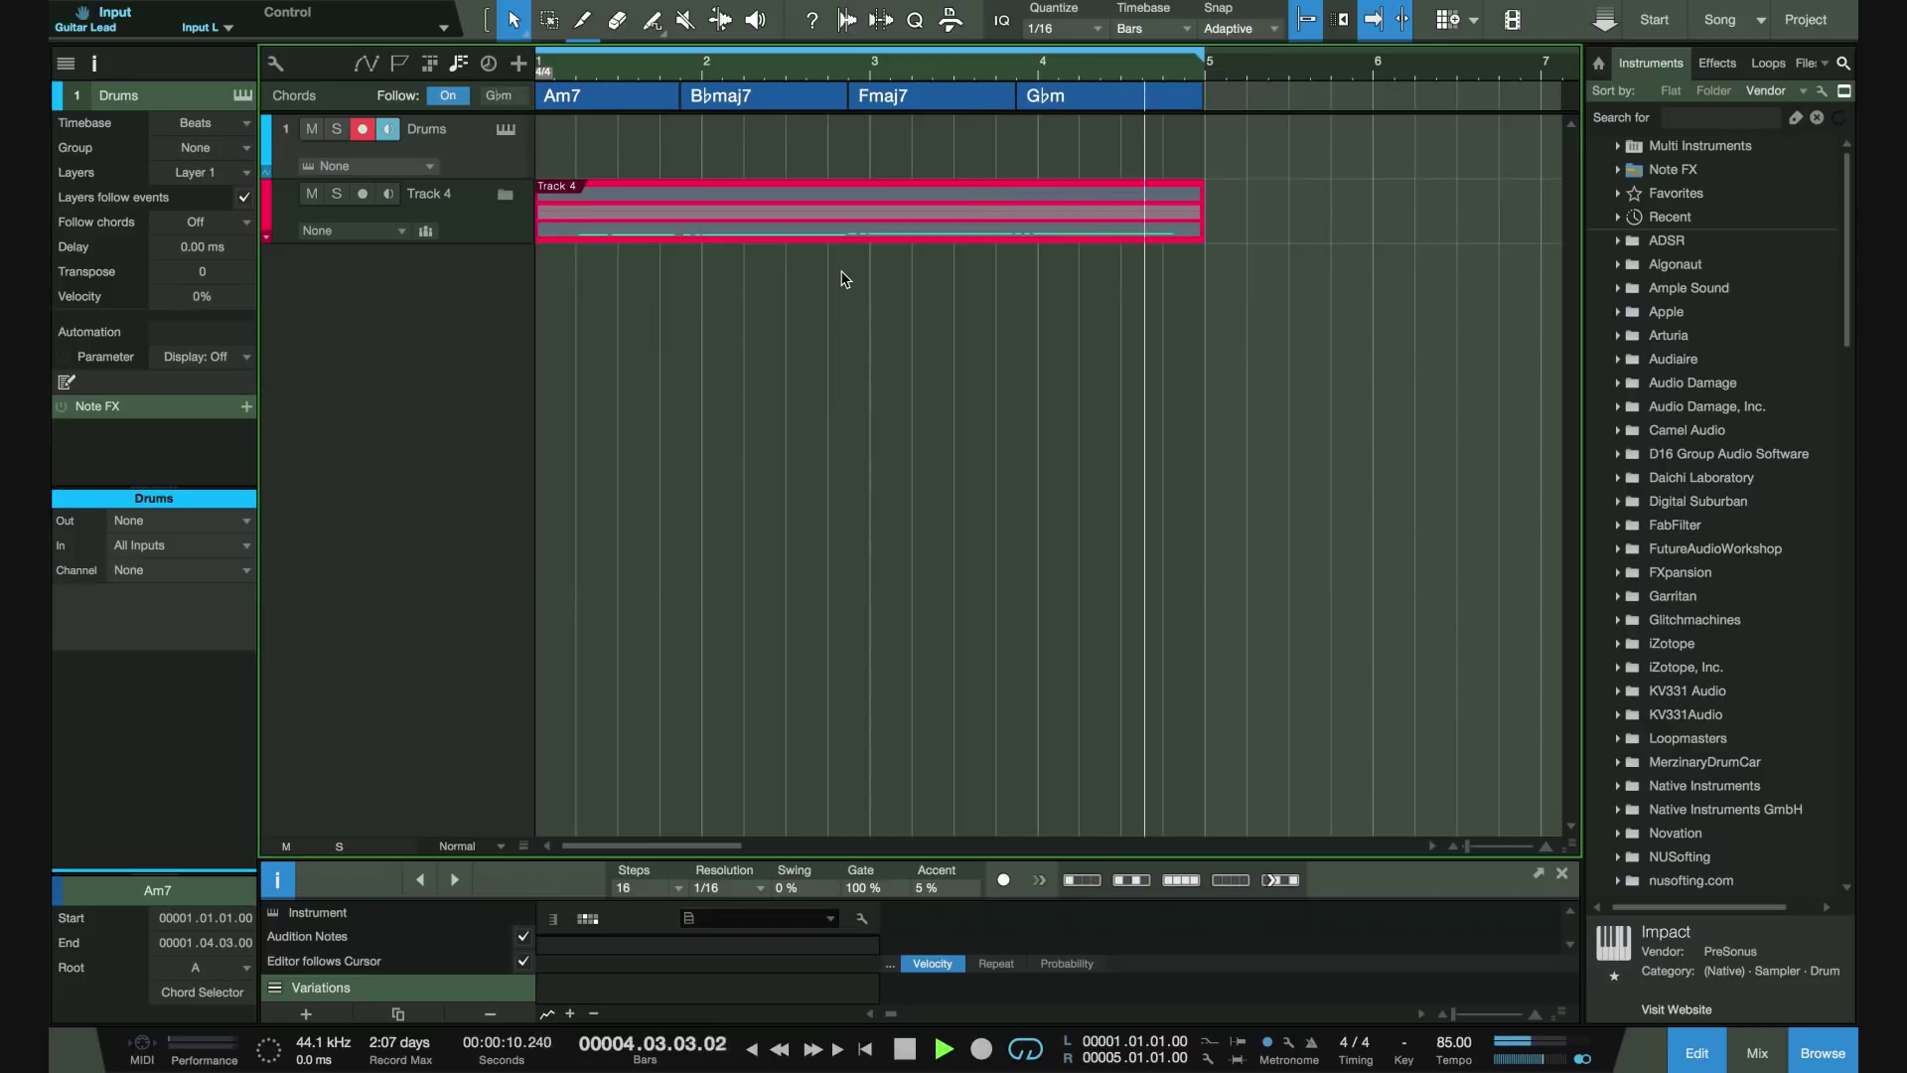
pyautogui.press('space')
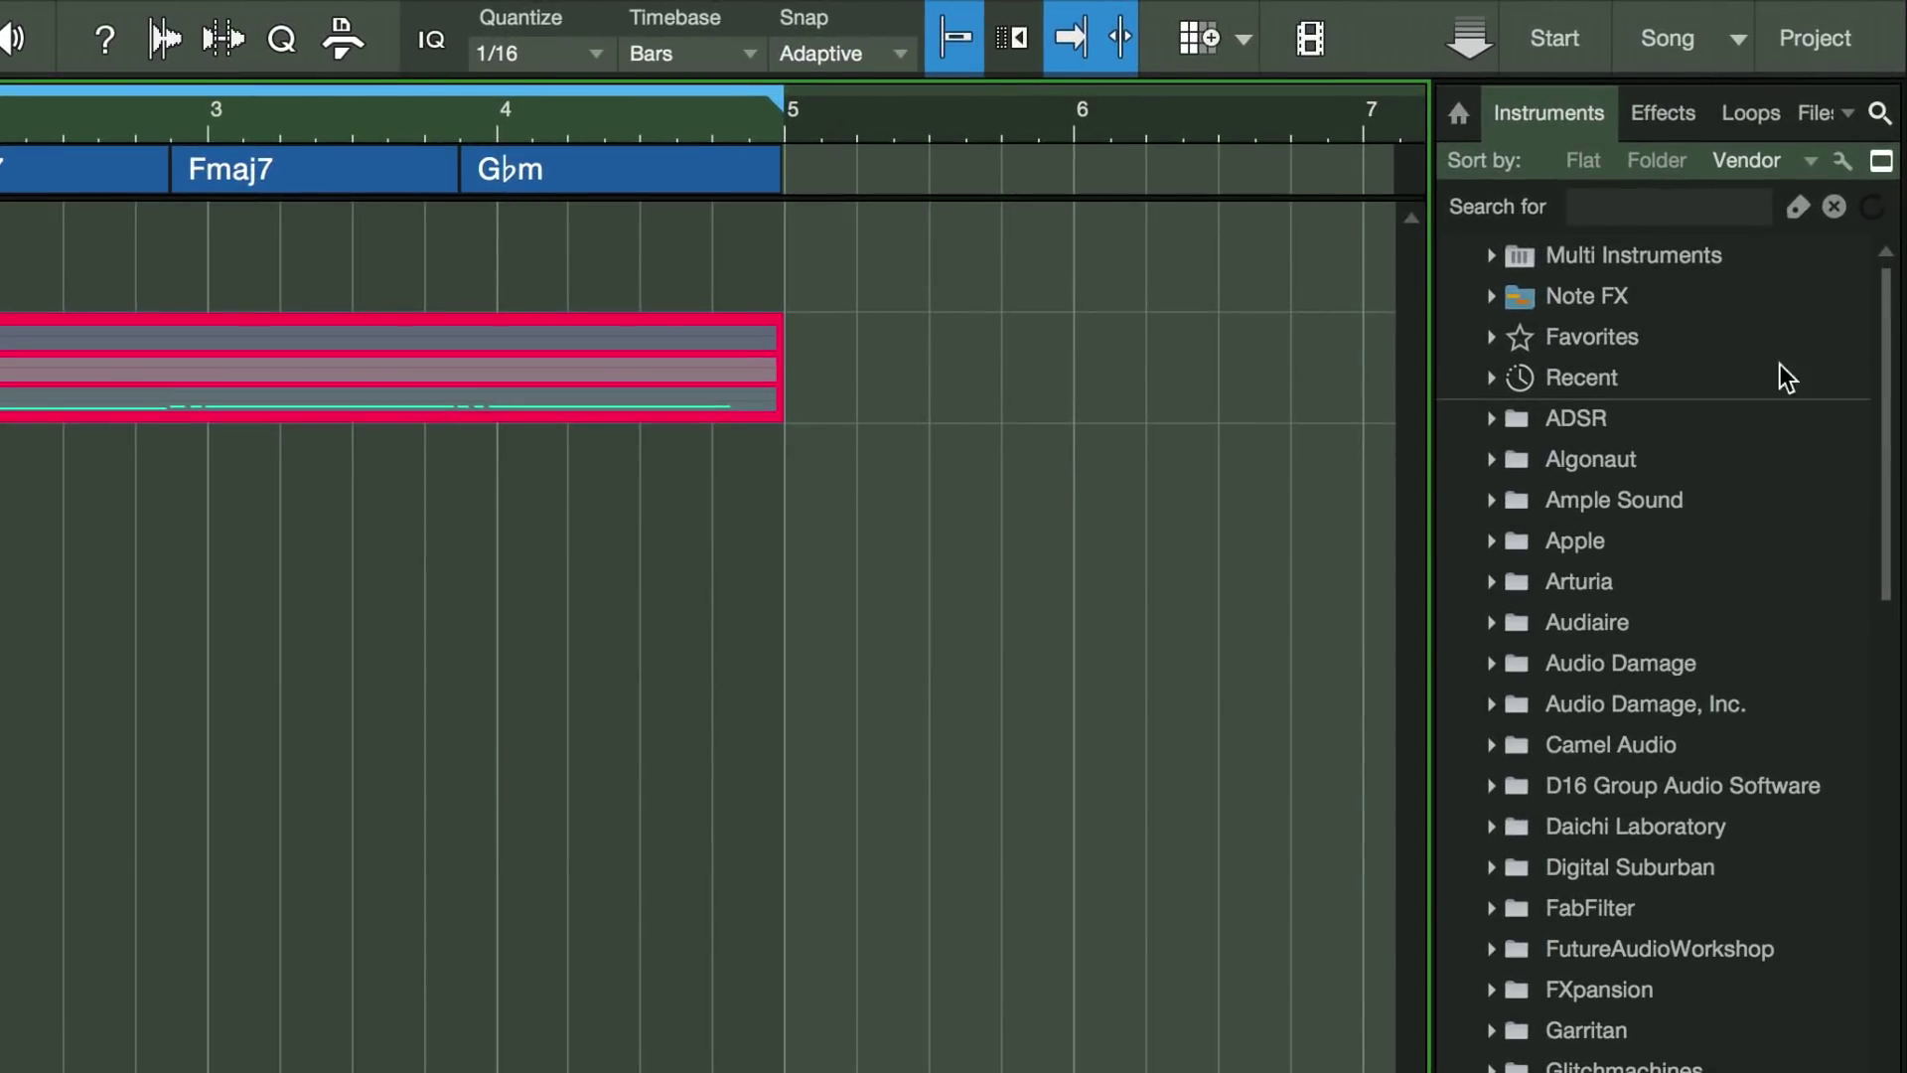
# - Search the instruments for 'impact' and load Impact XT onto the Drums track
pyautogui.press('super+f')
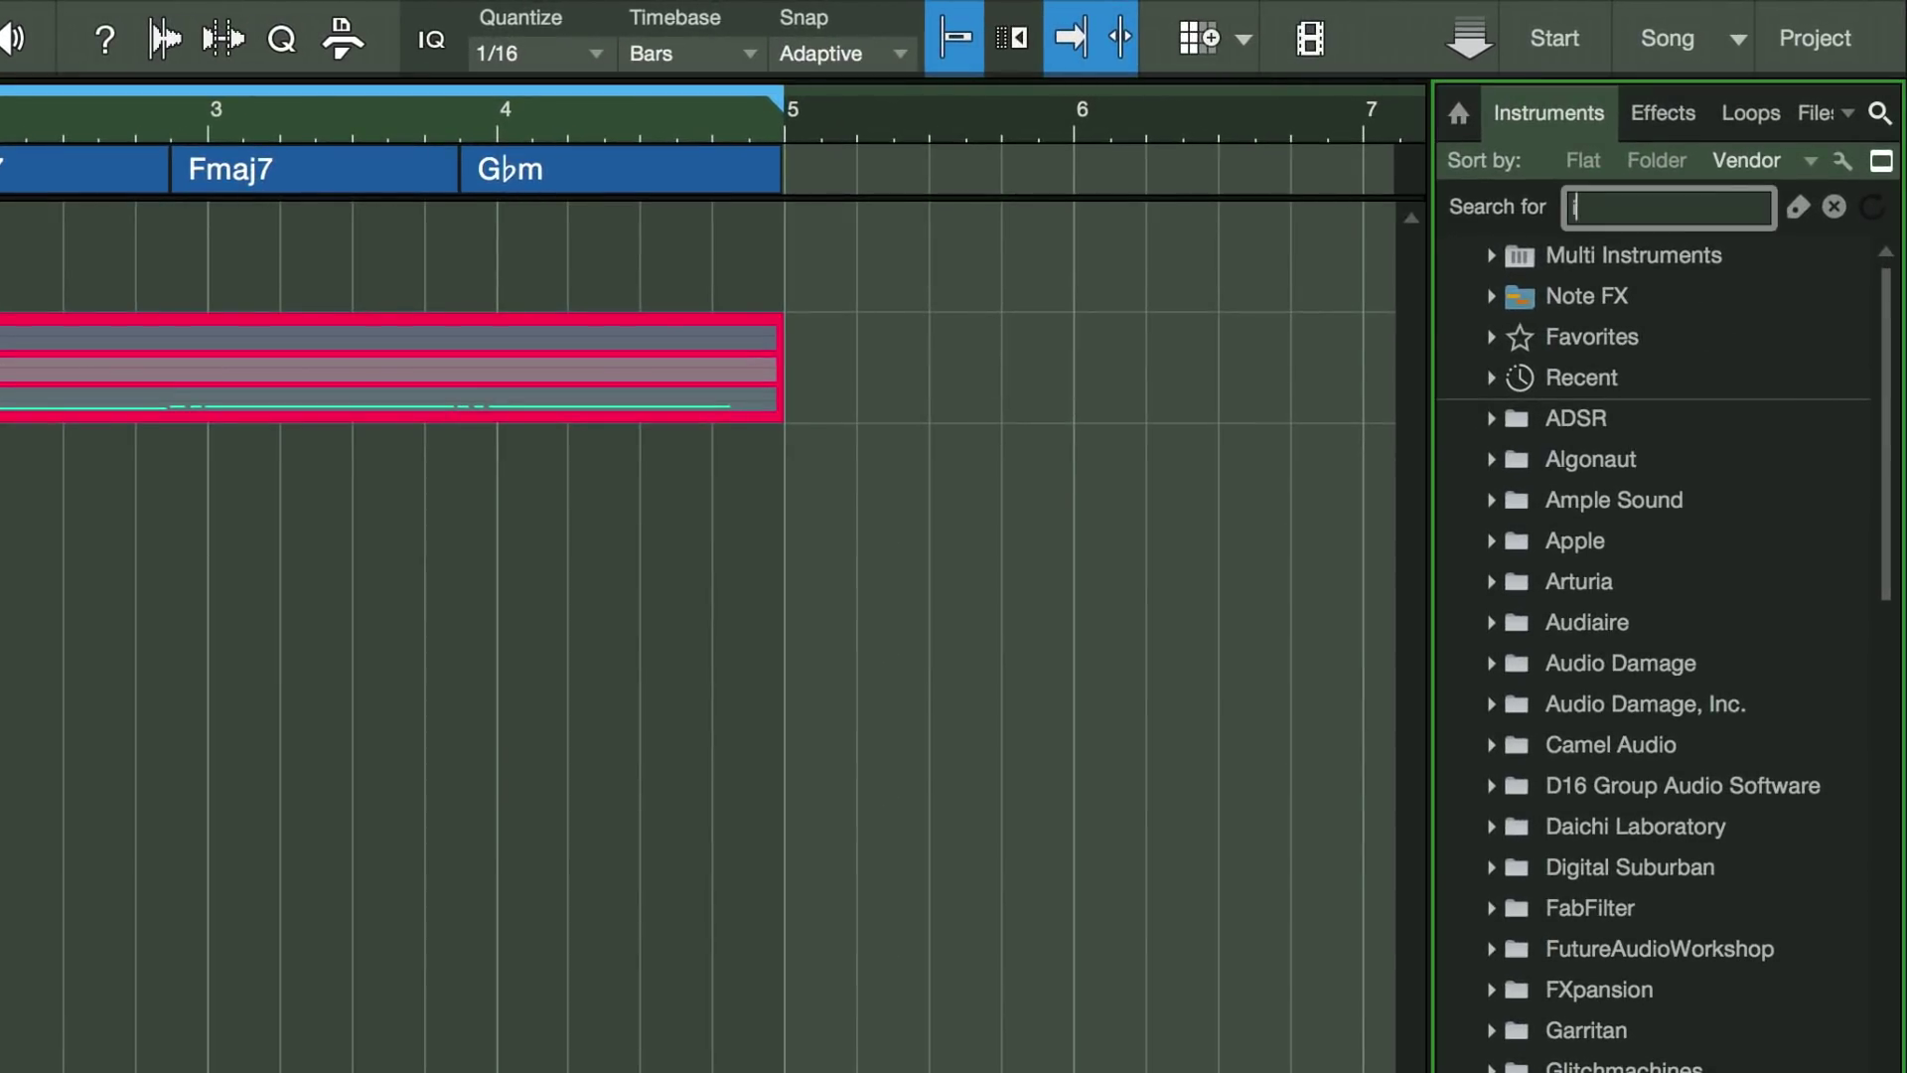
pyautogui.write('impact')
pyautogui.press('Return')
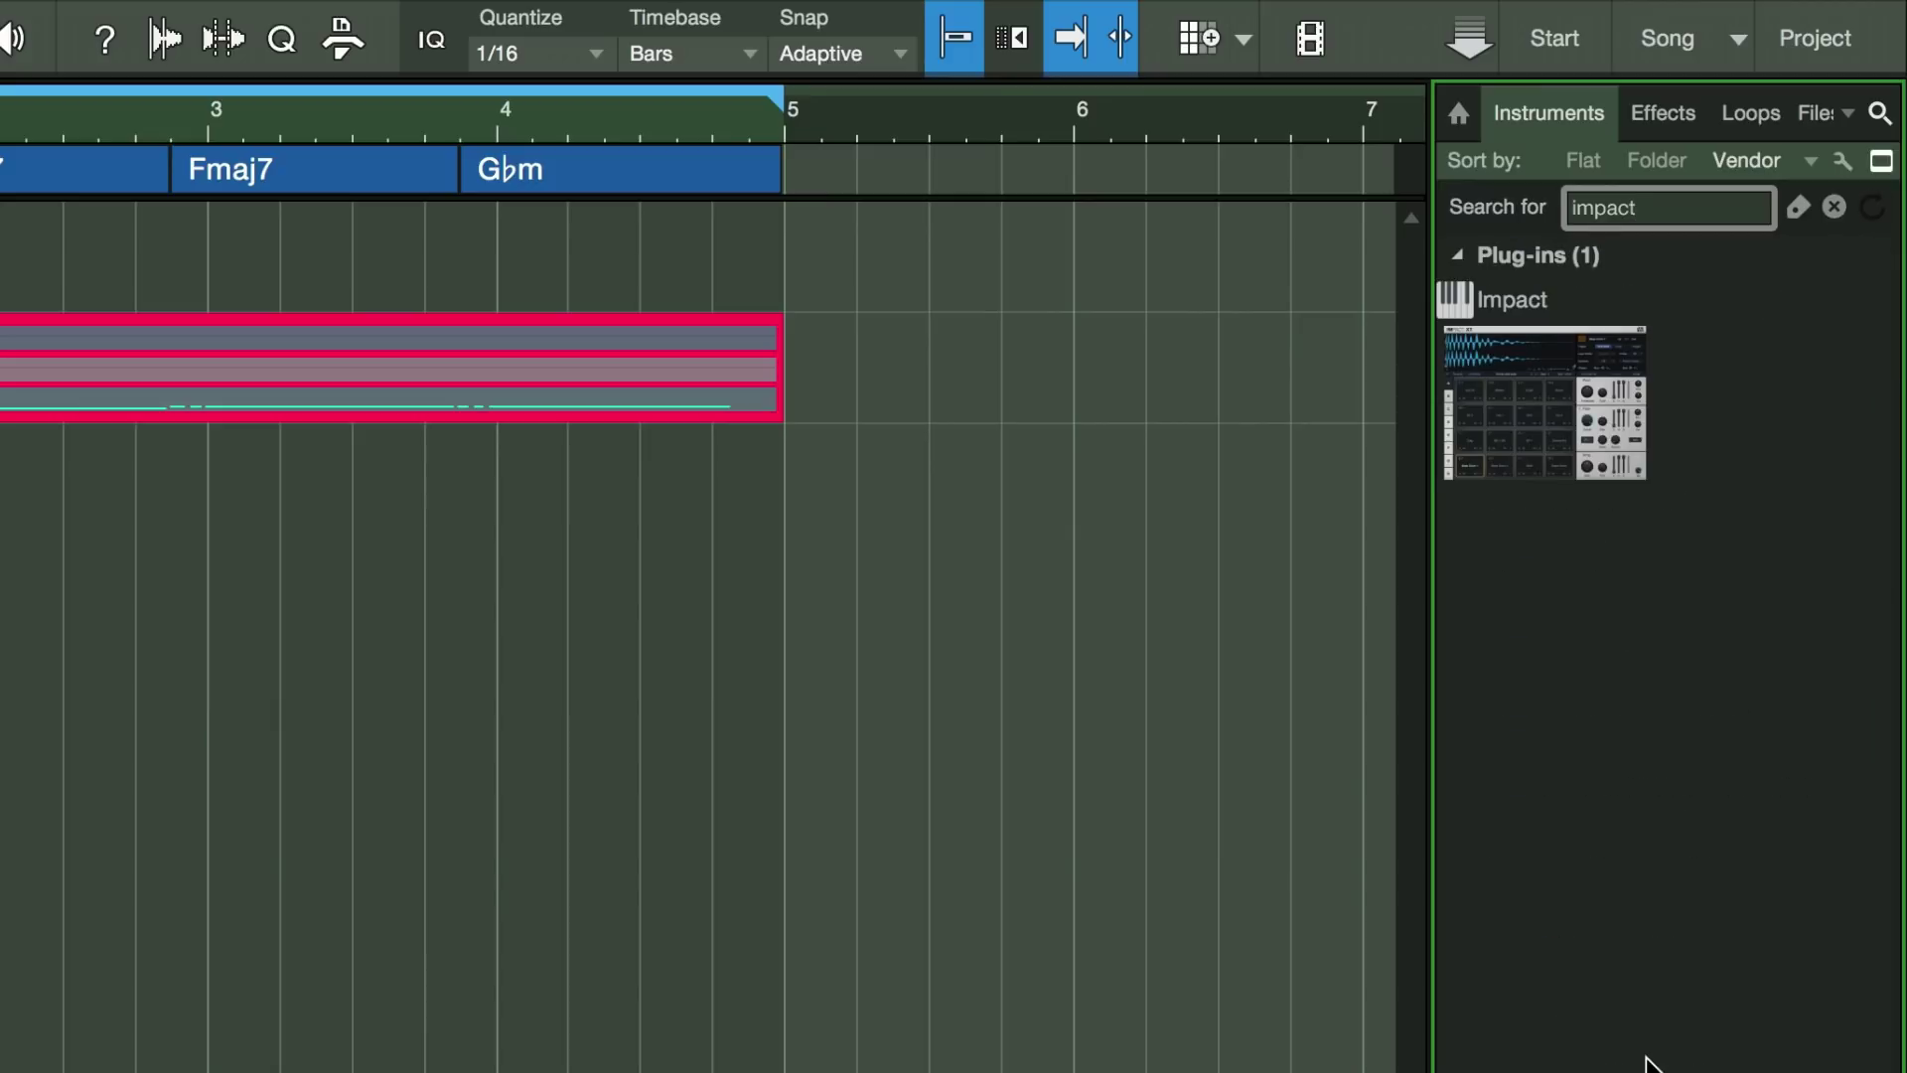
pyautogui.moveTo(1671, 369); pyautogui.dragTo(0, 249)
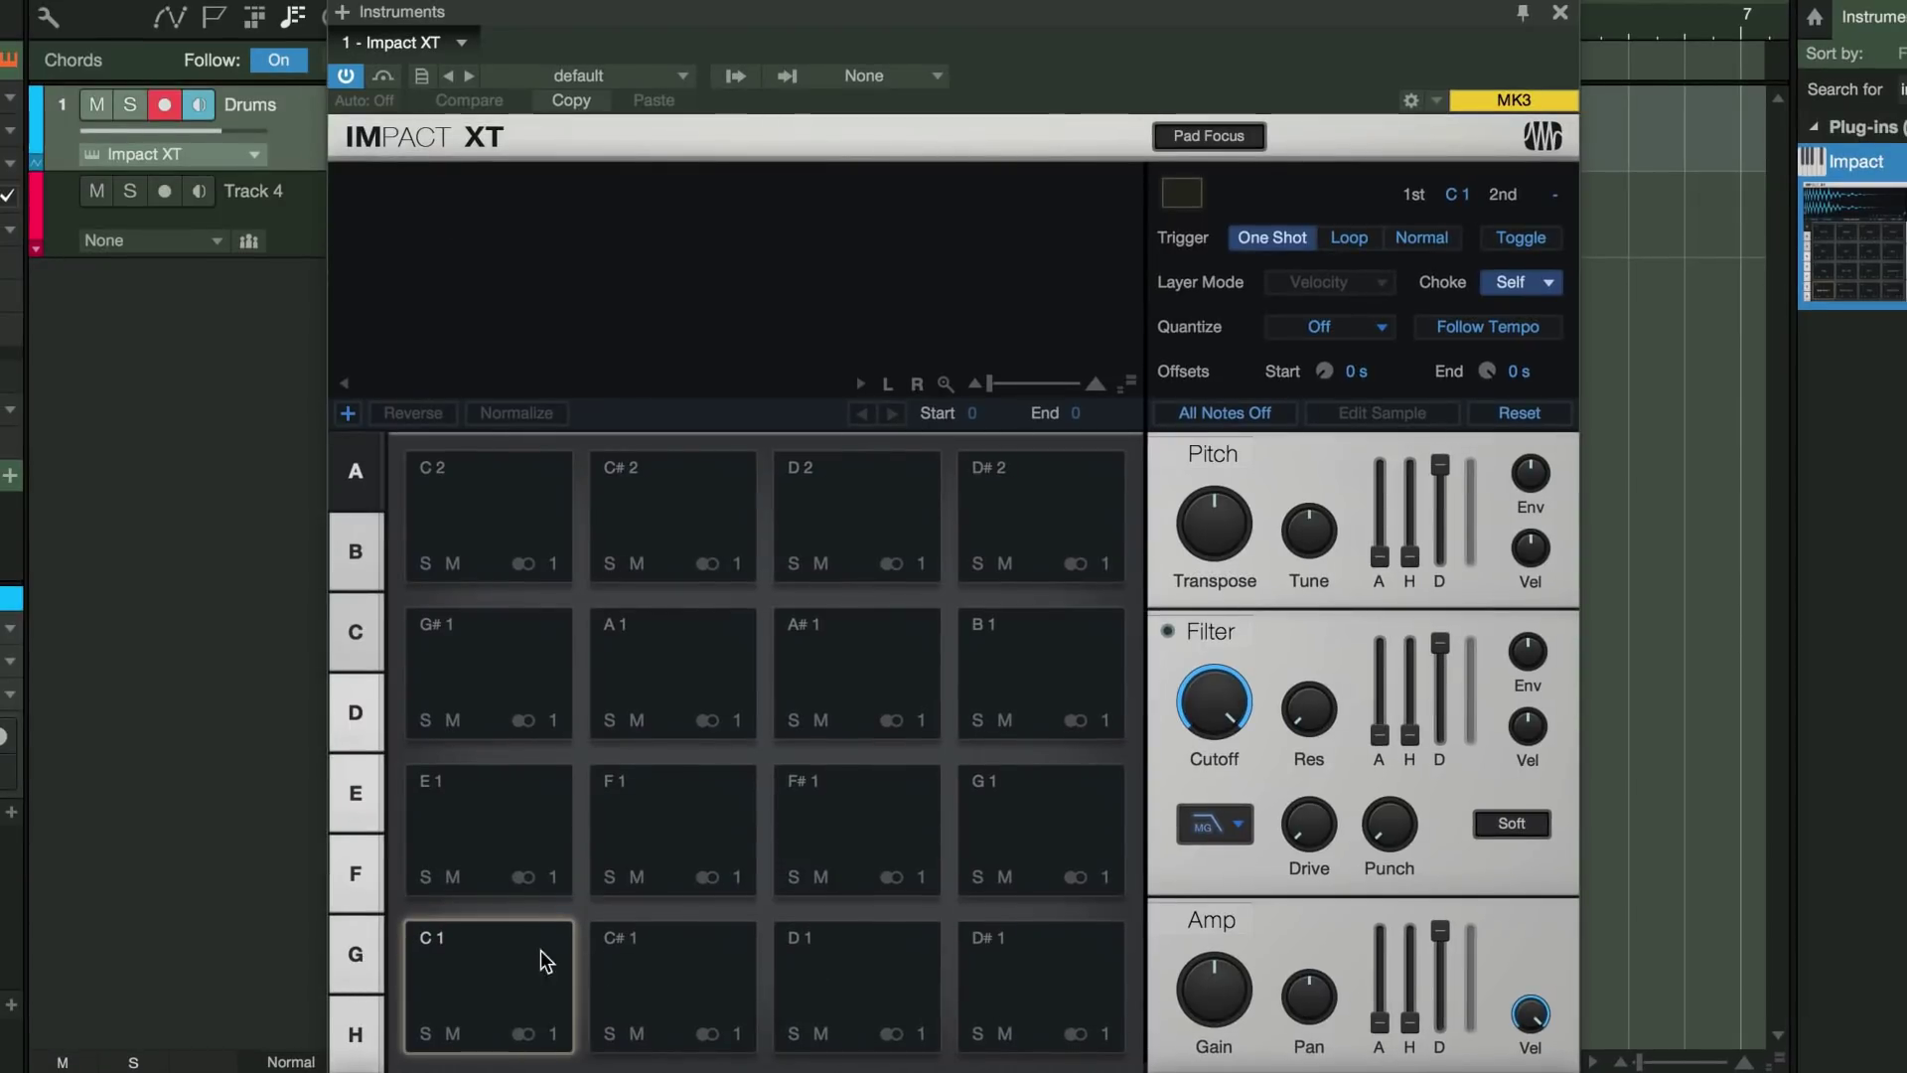
# - Flip through Impact XT's pad banks and return to the first bank
pyautogui.click(354, 562)
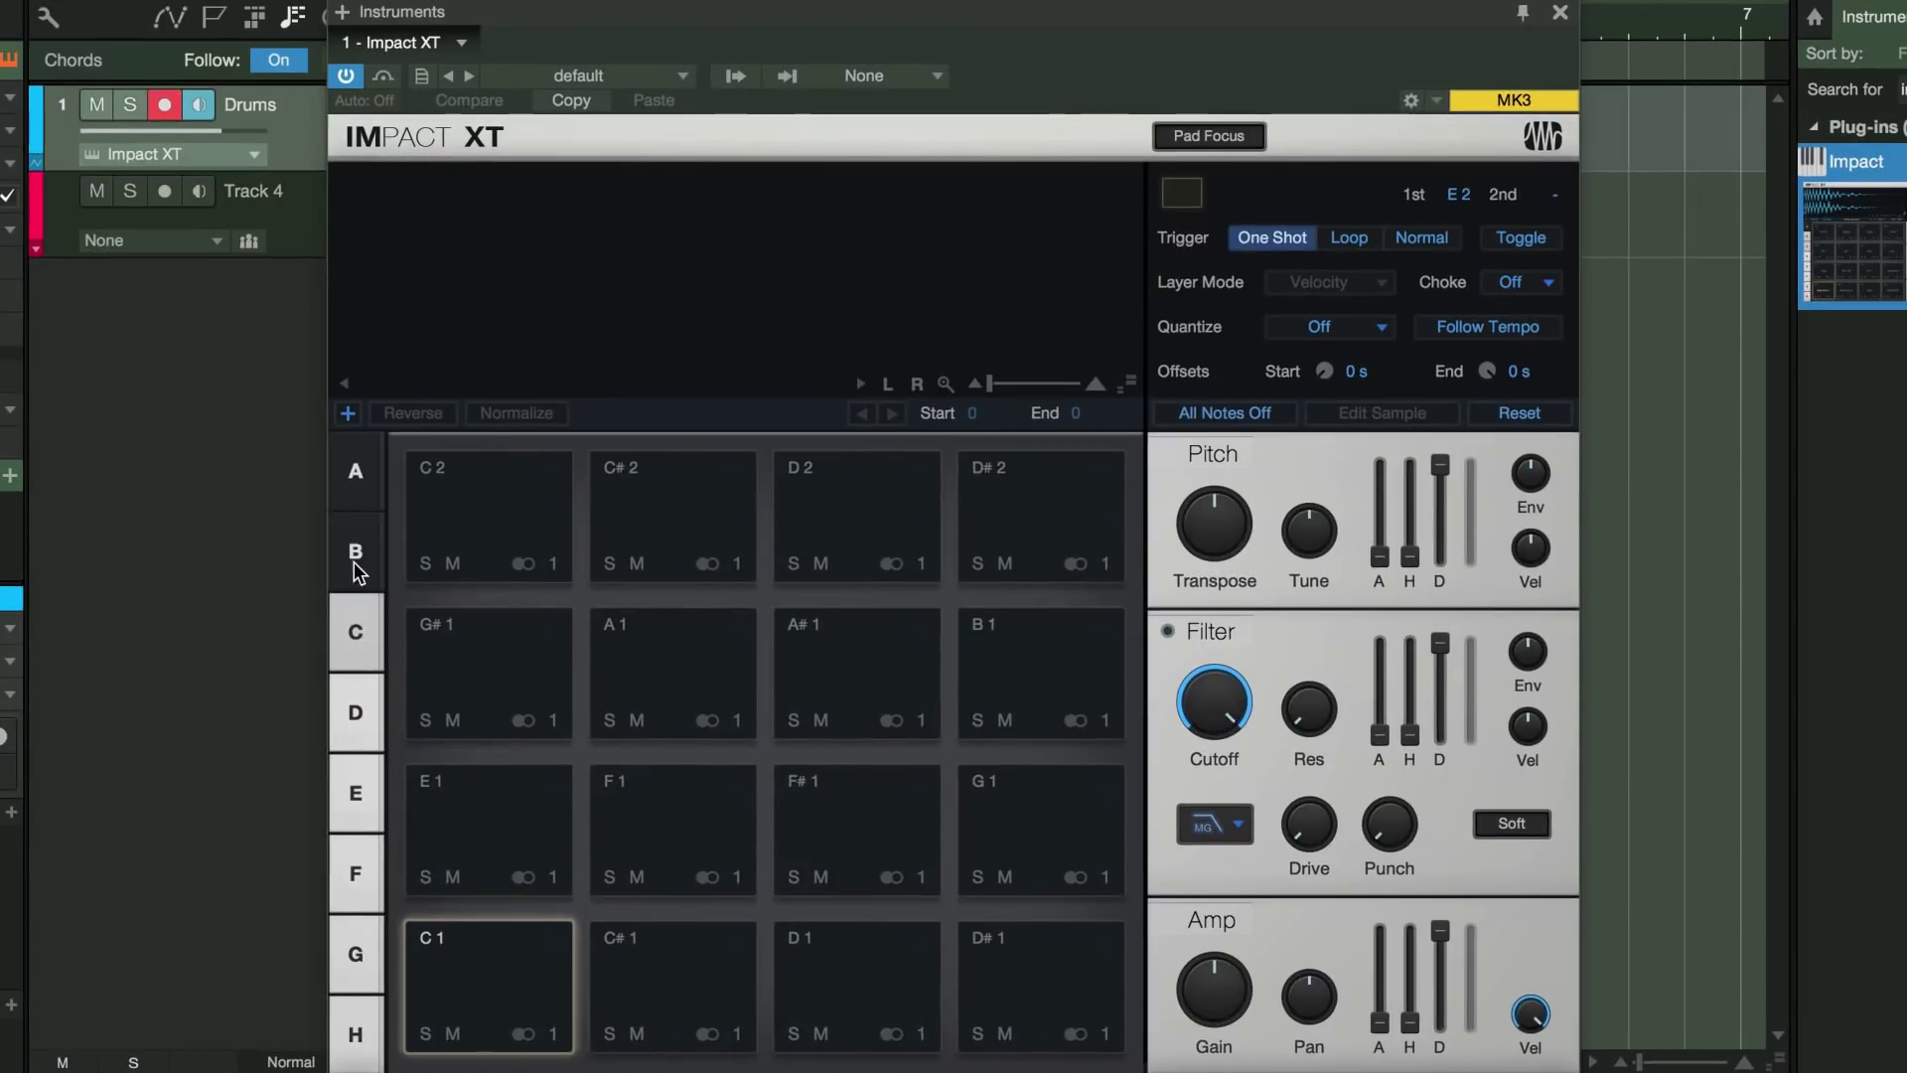
pyautogui.click(355, 694)
pyautogui.click(356, 632)
pyautogui.click(356, 496)
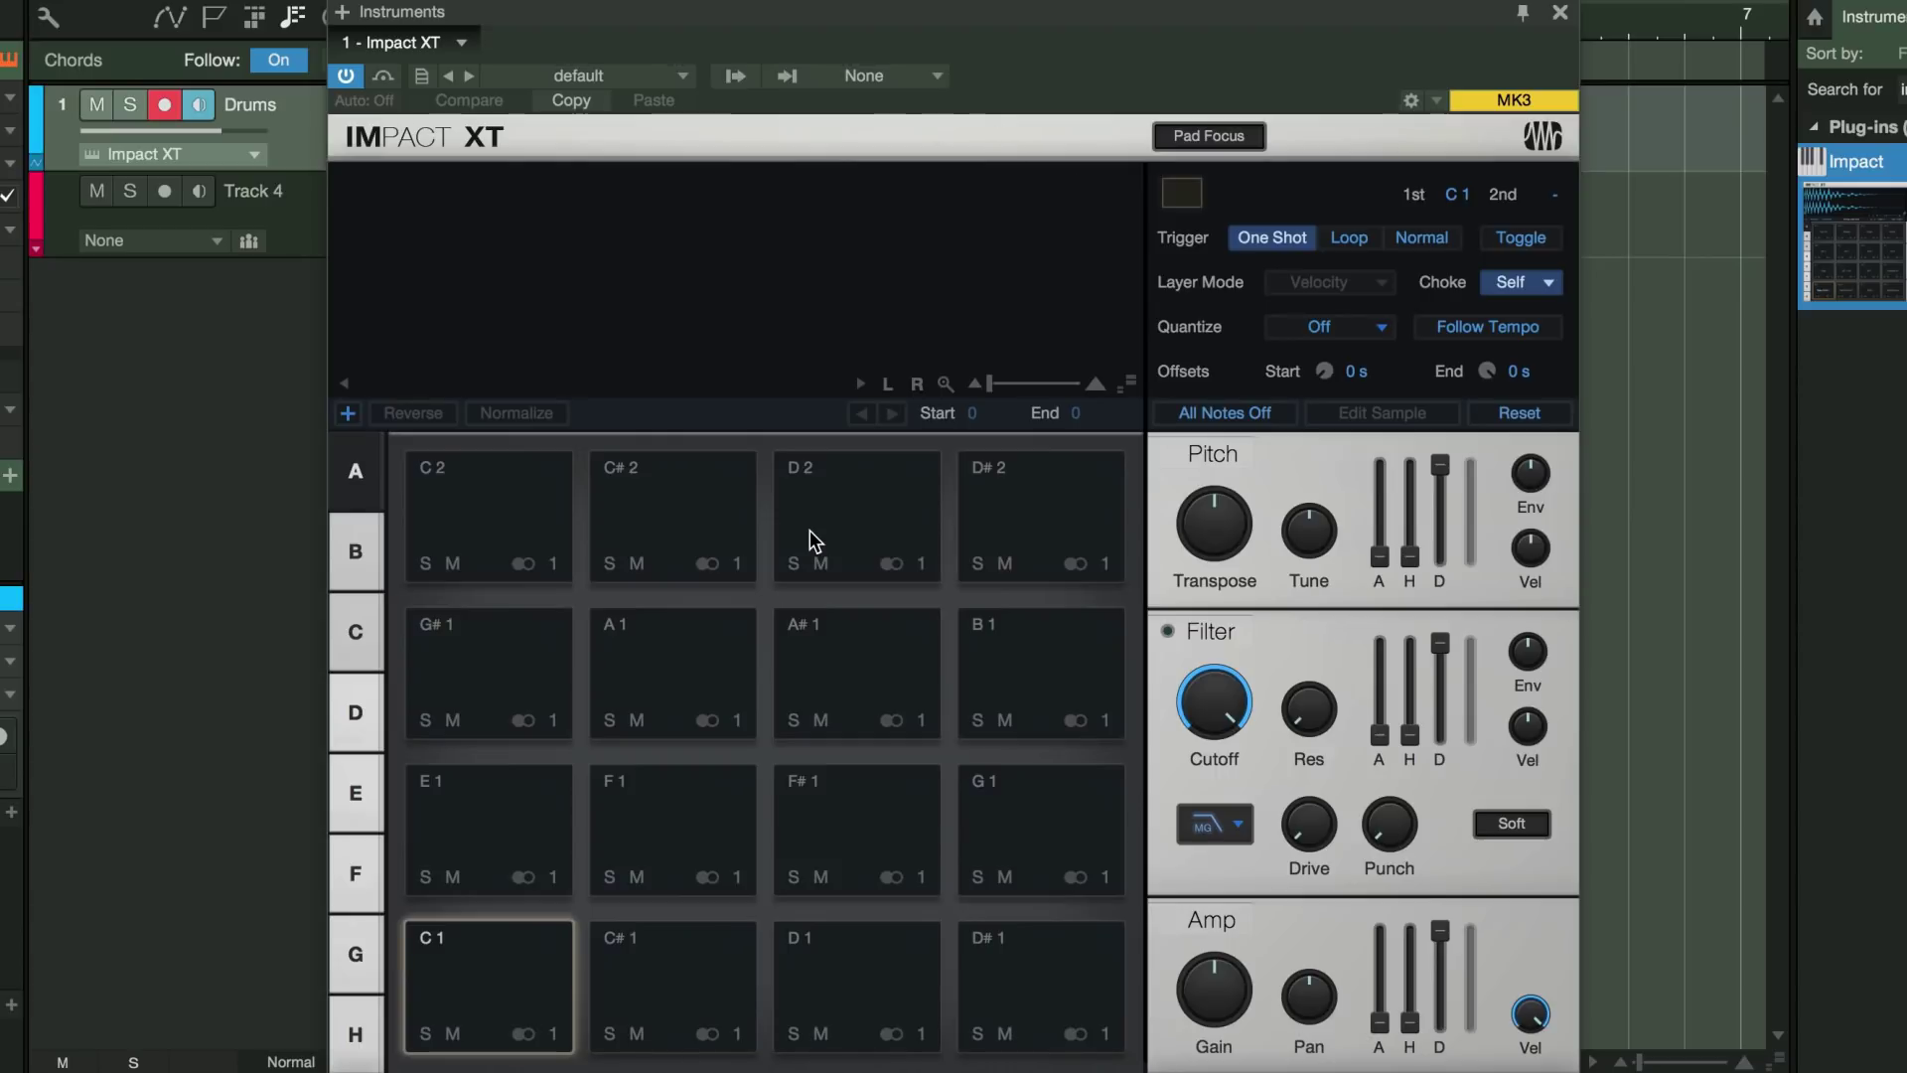
# - In Splice's Guitar Collab collection, preview the kick and EKALI bass samples
pyautogui.press('super+Tab')
pyautogui.press('super+Tab')
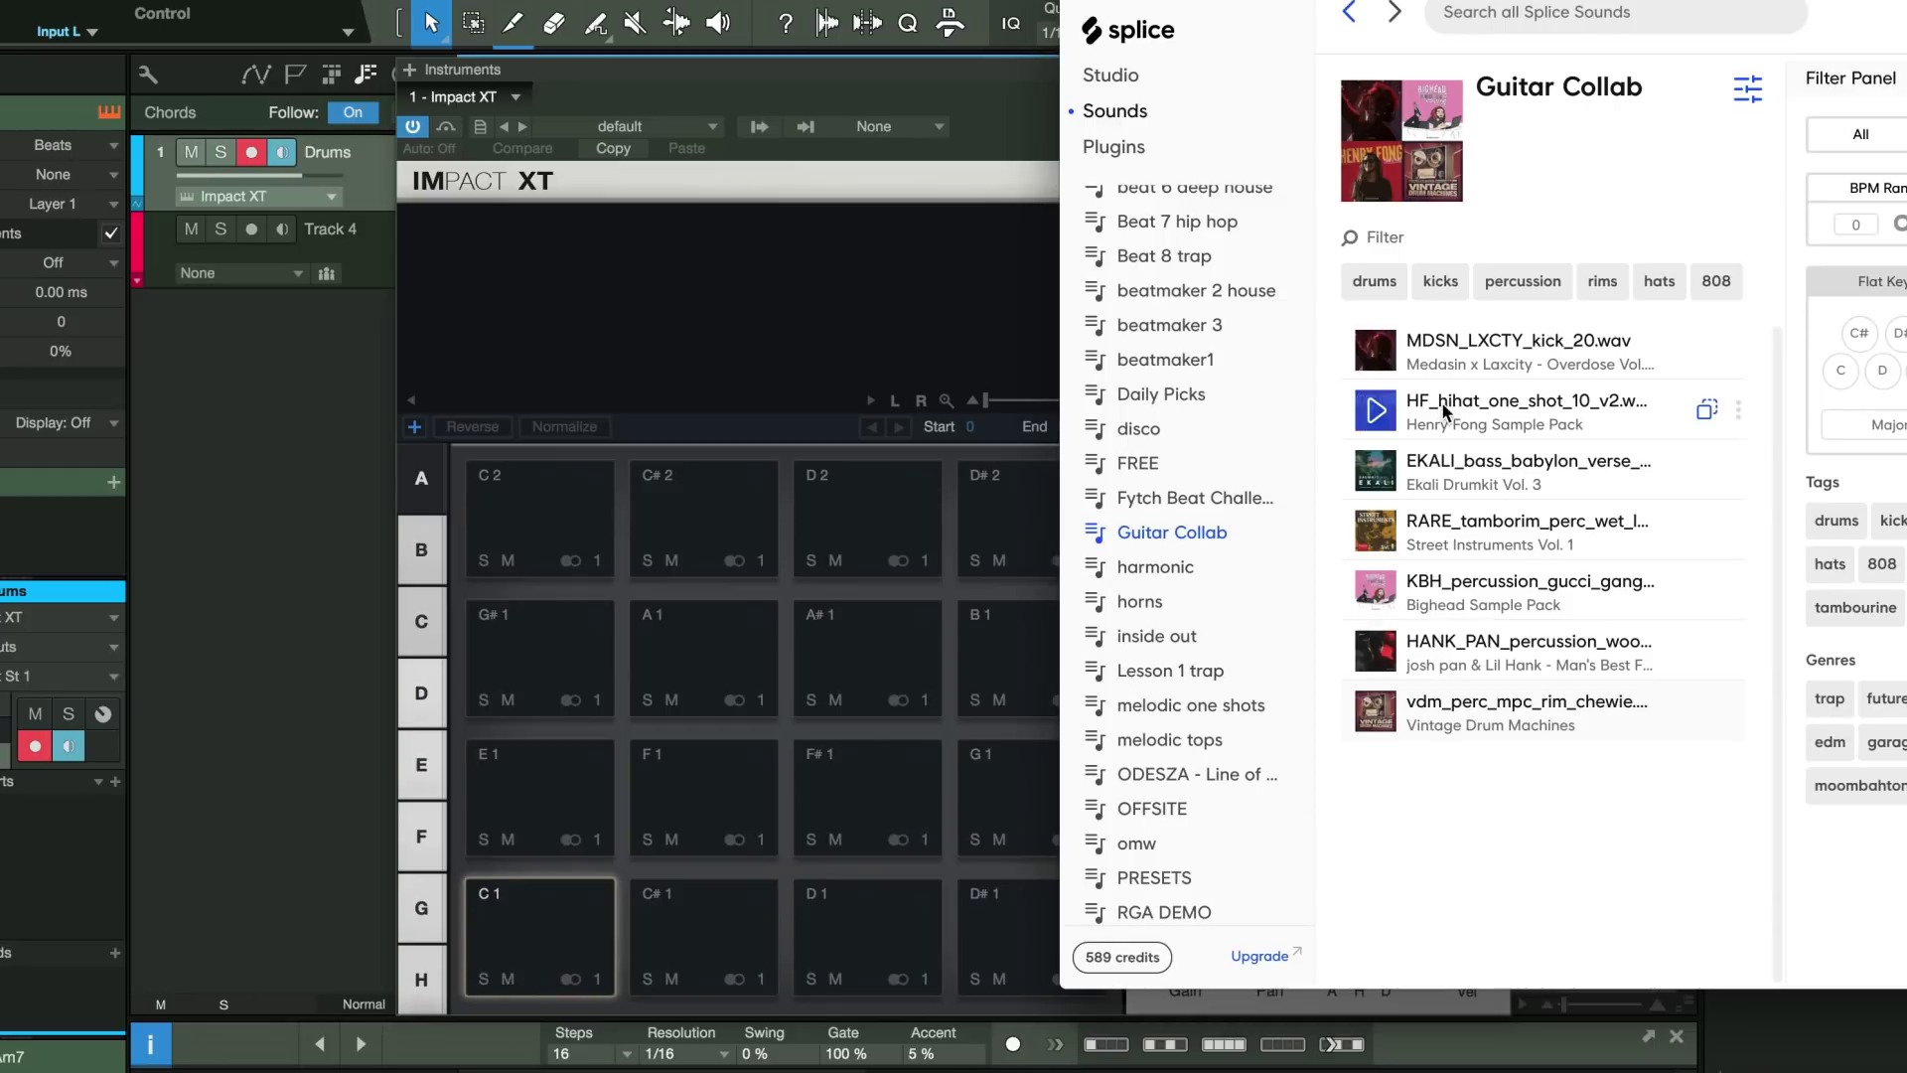
pyautogui.click(1374, 360)
pyautogui.click(1376, 466)
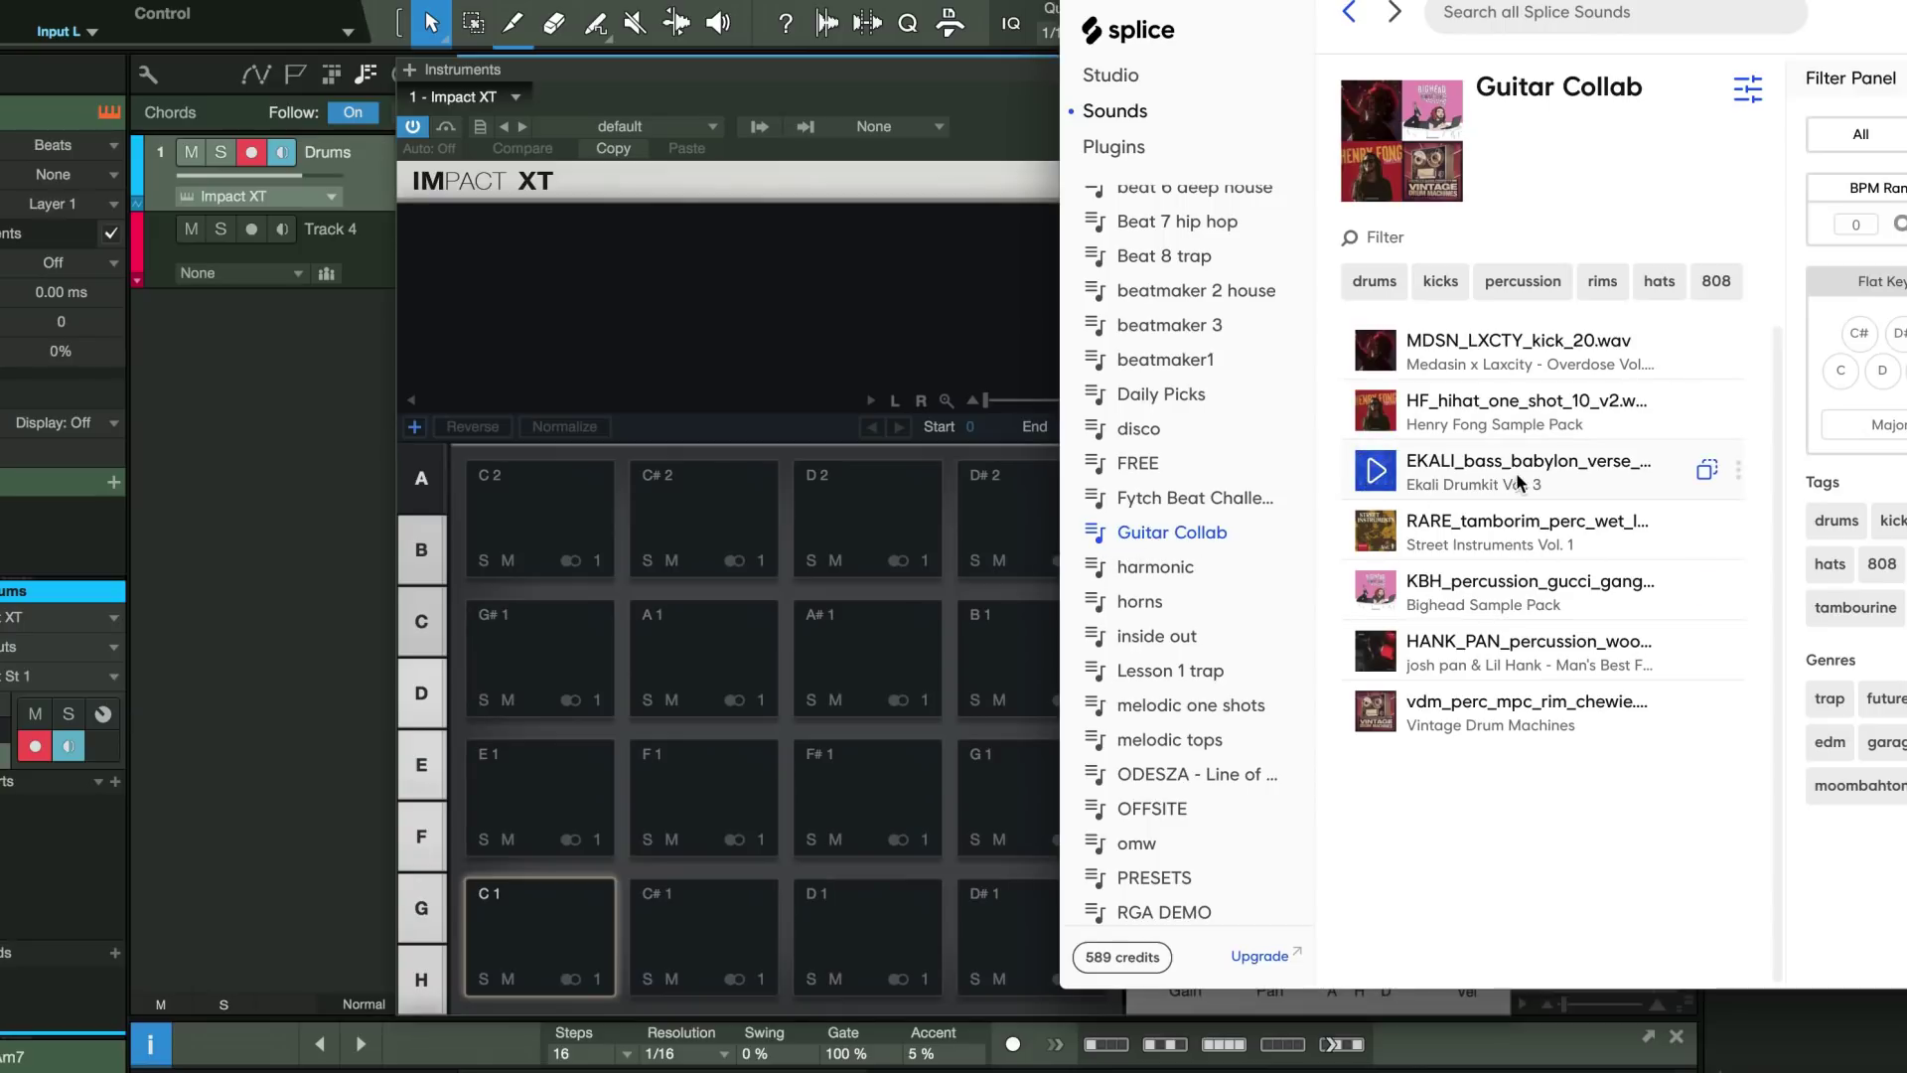
# - Load kick, KBH perc, hi-hat, HANK_PAN, vdm rim and RARE tamborim onto pads C1–E1 and G#1
pyautogui.moveTo(1376, 349); pyautogui.dragTo(540, 933)
pyautogui.moveTo(1375, 410); pyautogui.dragTo(867, 933)
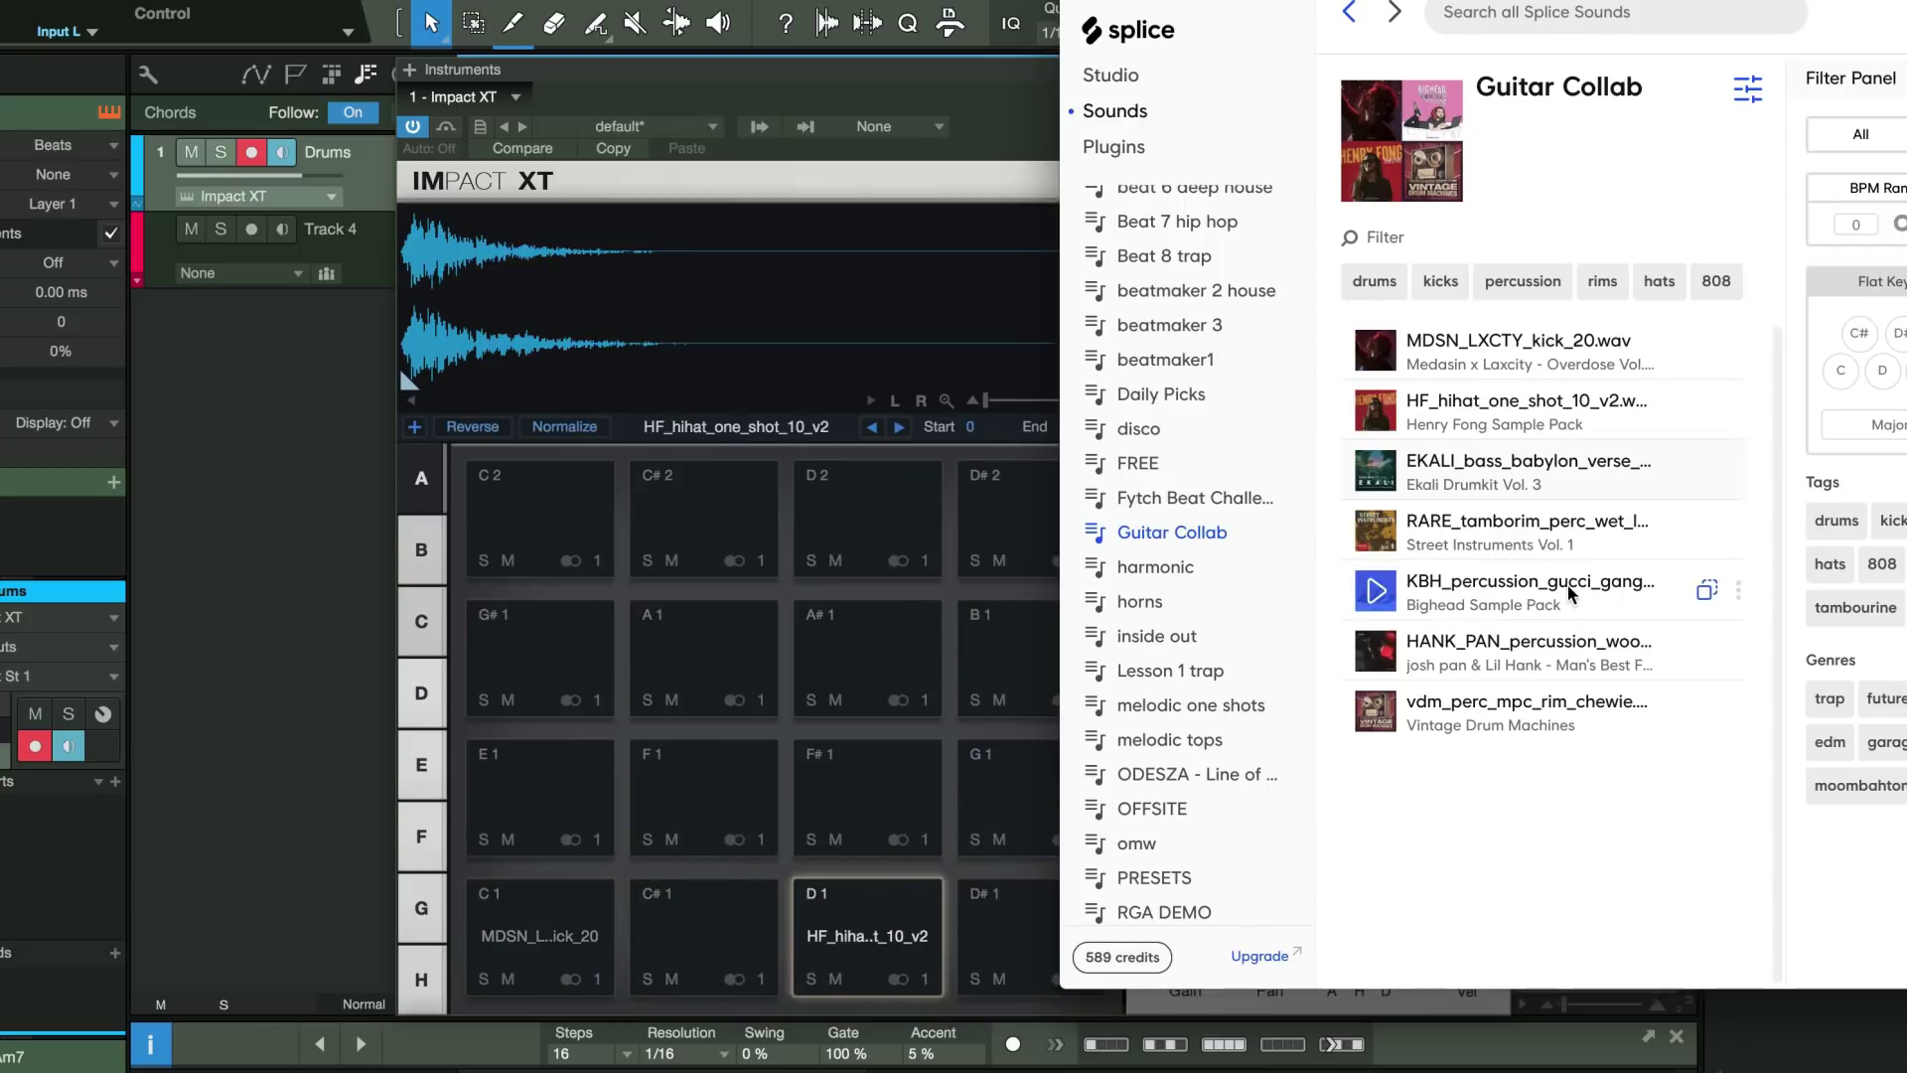
pyautogui.moveTo(1375, 590); pyautogui.dragTo(699, 933)
pyautogui.moveTo(1376, 650); pyautogui.dragTo(1003, 934)
pyautogui.moveTo(1376, 711); pyautogui.dragTo(540, 794)
pyautogui.moveTo(1376, 531); pyautogui.dragTo(536, 661)
pyautogui.click(536, 661)
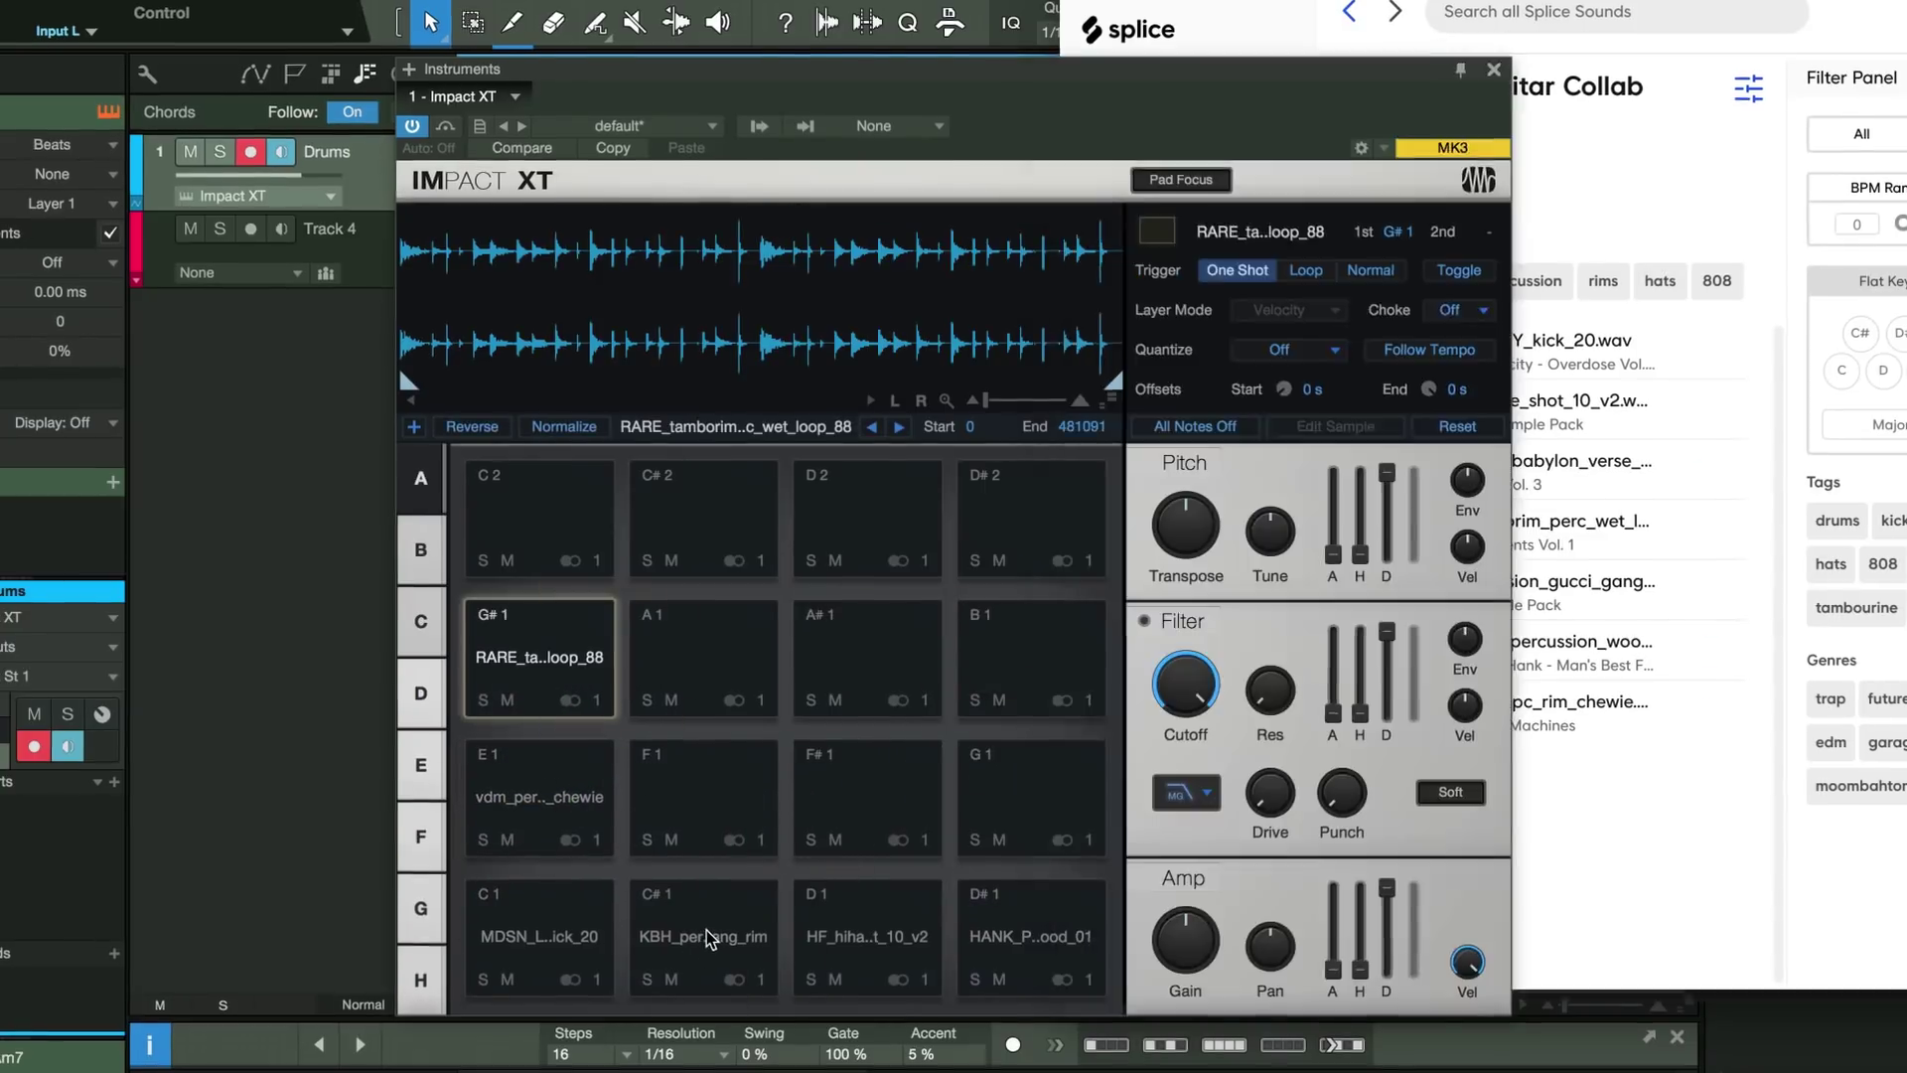
# - Back in Impact XT, select pads E1 and G#1 and audition the tamborim loop
pyautogui.click(839, 928)
pyautogui.click(507, 814)
pyautogui.click(504, 715)
pyautogui.click(483, 697)
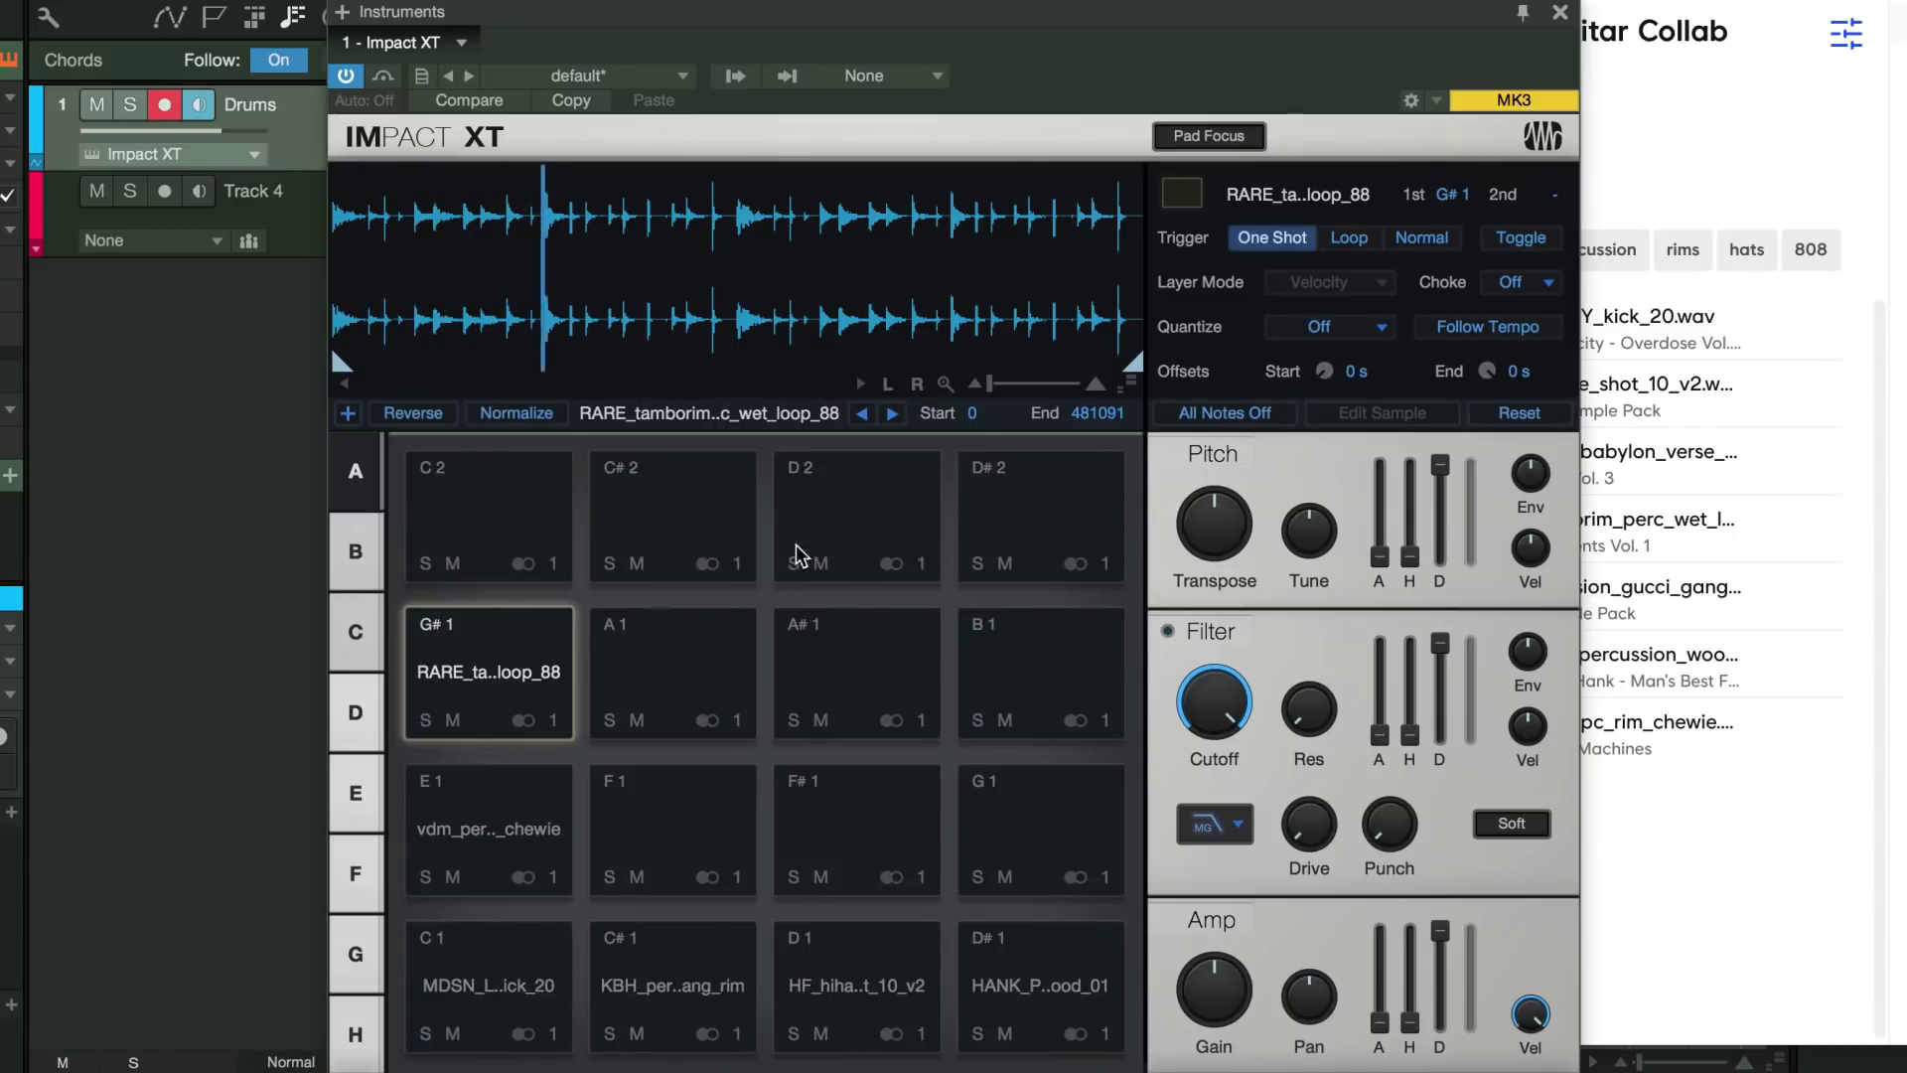
# - Move the G#1 tamborim loop's end point from 481091 to 19587 and audition the slice
pyautogui.moveTo(1132, 369)
pyautogui.mouseDown()
pyautogui.moveTo(607, 329)
pyautogui.moveTo(365, 342)
pyautogui.mouseUp()
pyautogui.scroll(3, 402, 323)
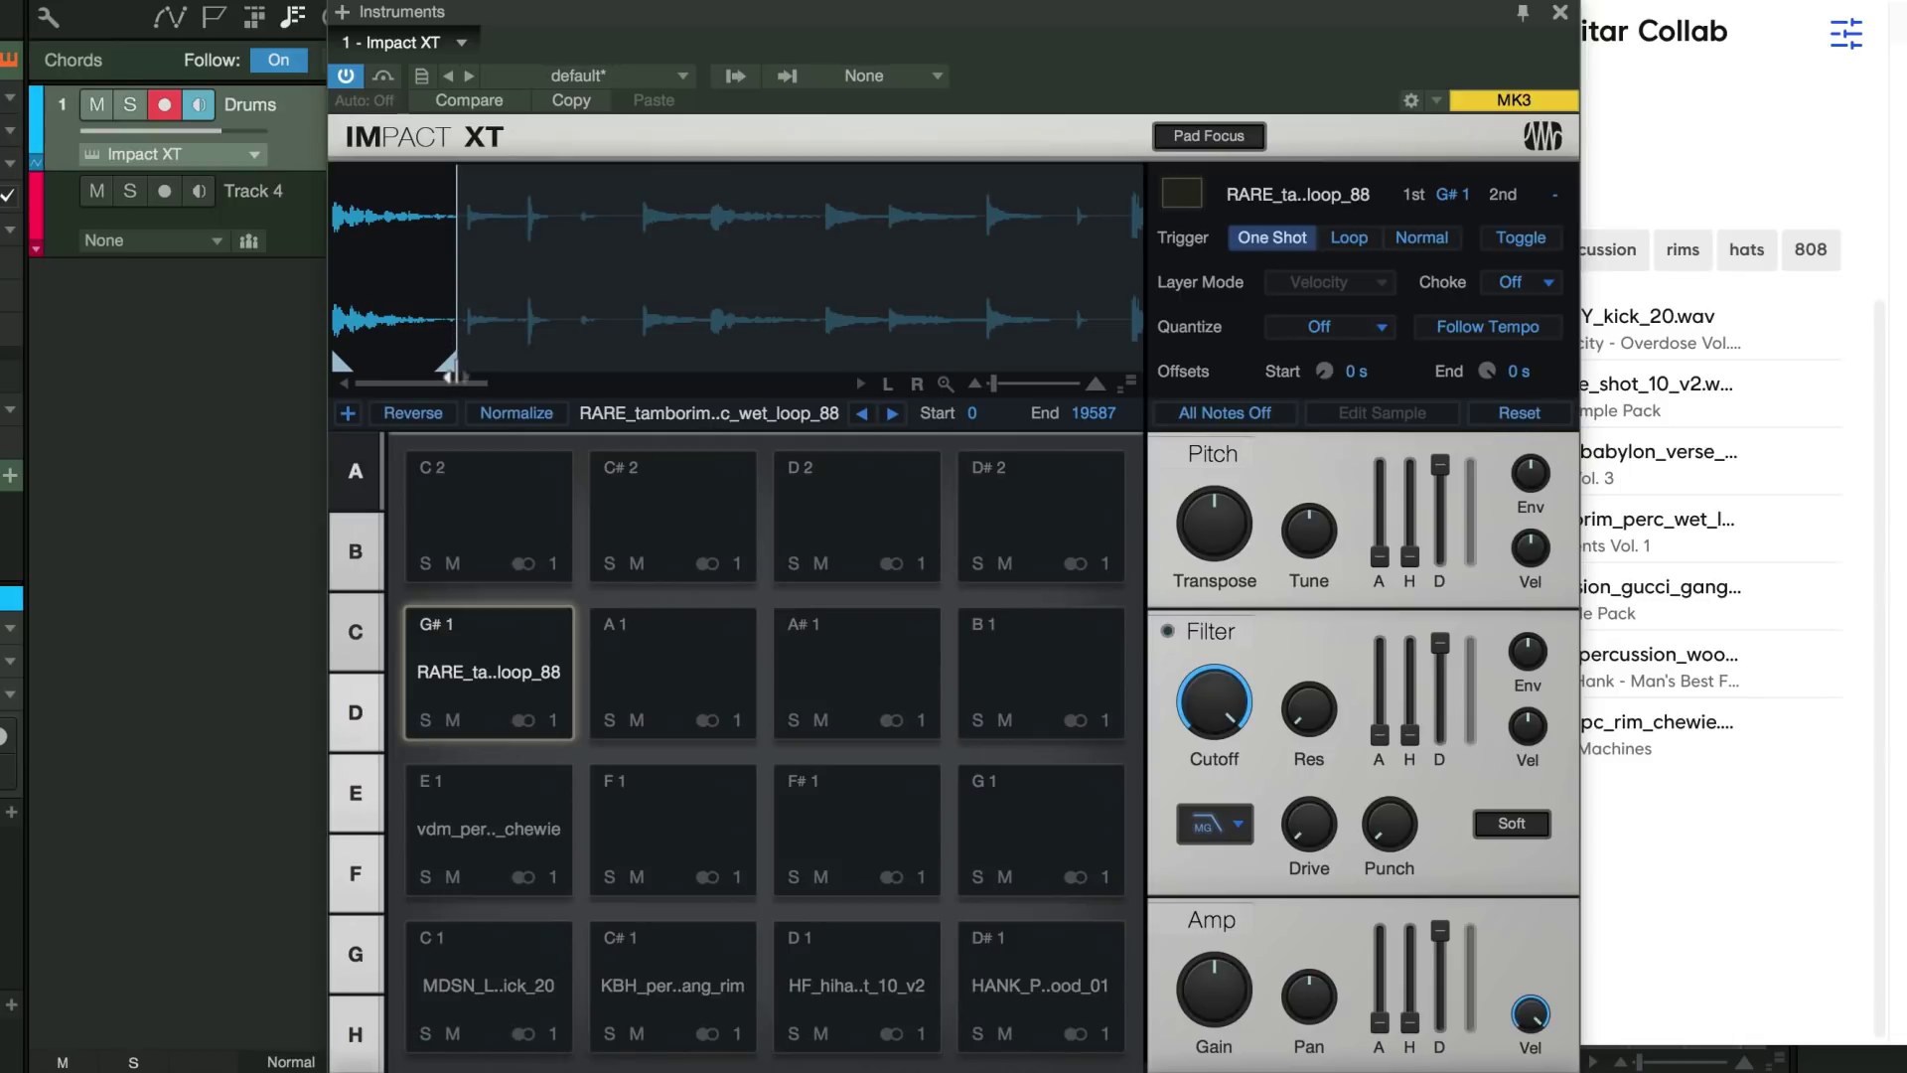
pyautogui.click(516, 693)
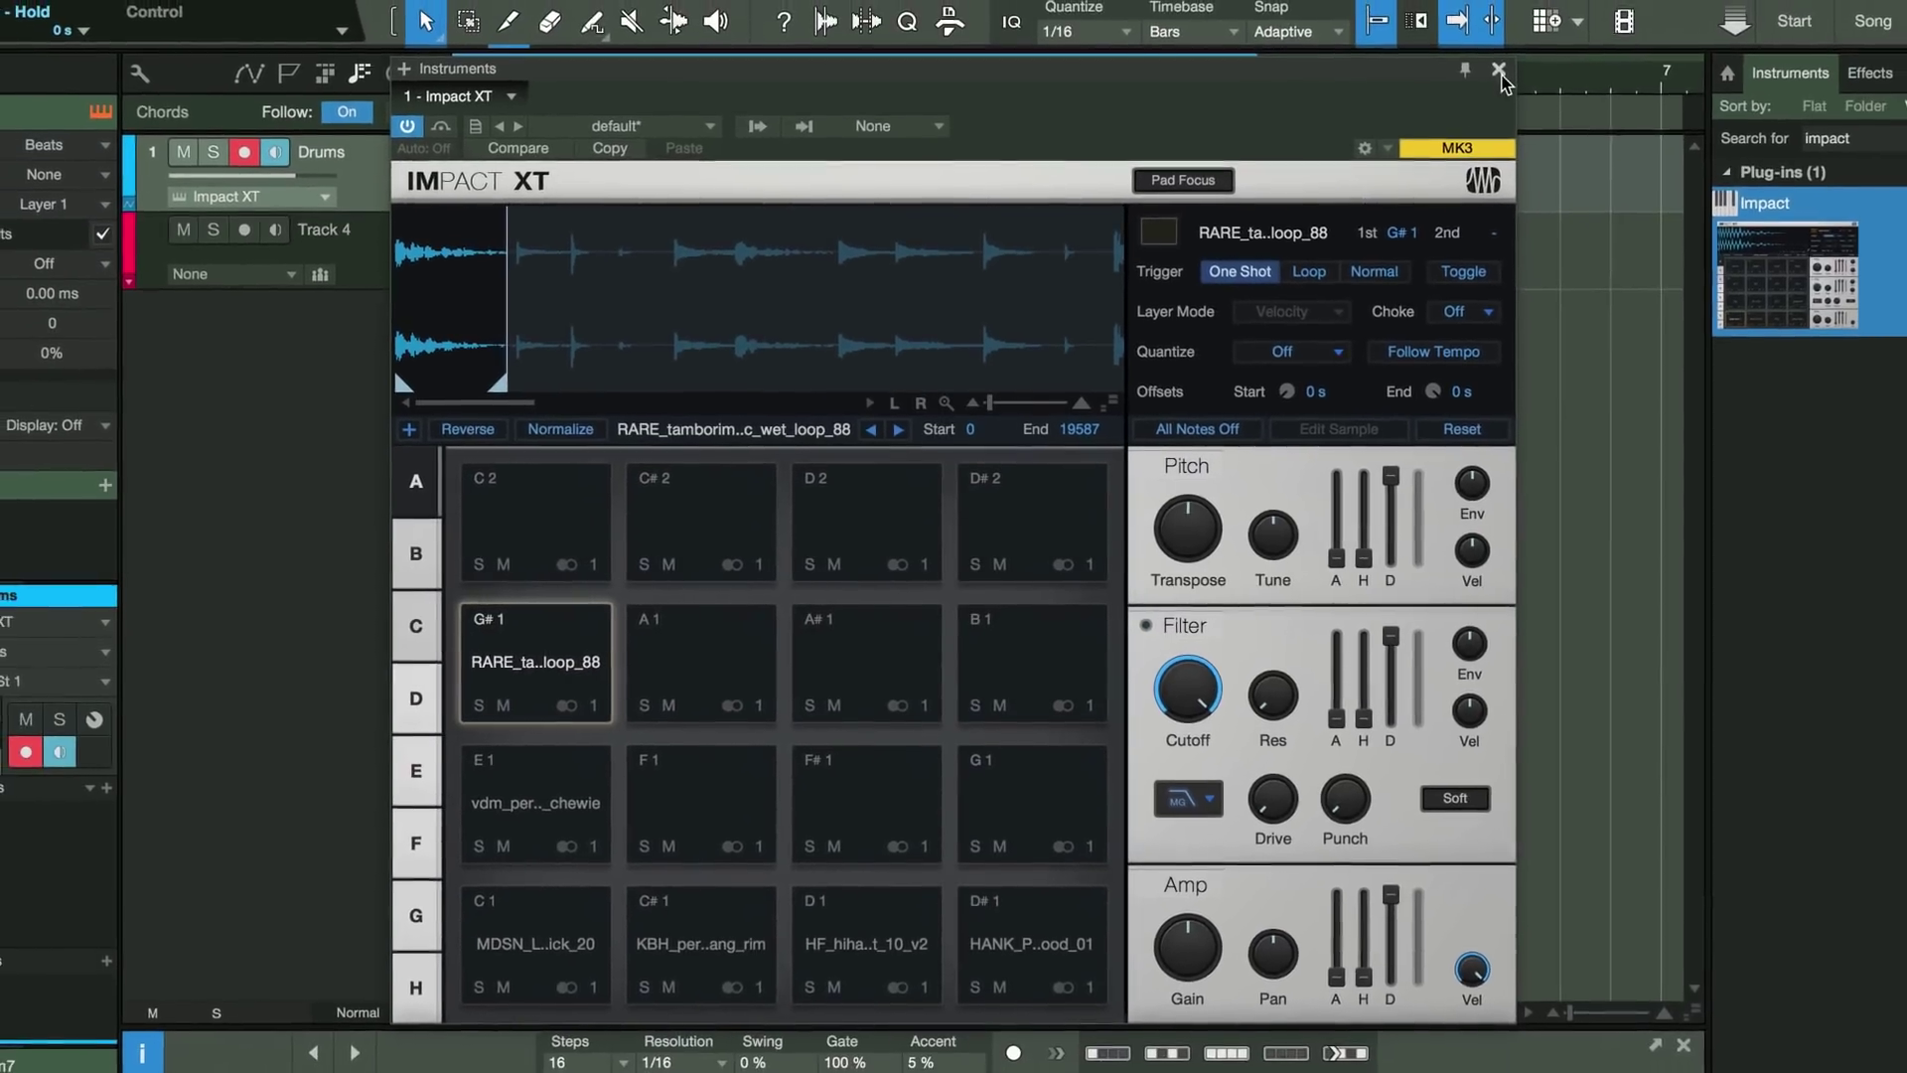
# - Close Impact XT, create a Drums part and enlarge its drum editor with named rows
pyautogui.click(1559, 12)
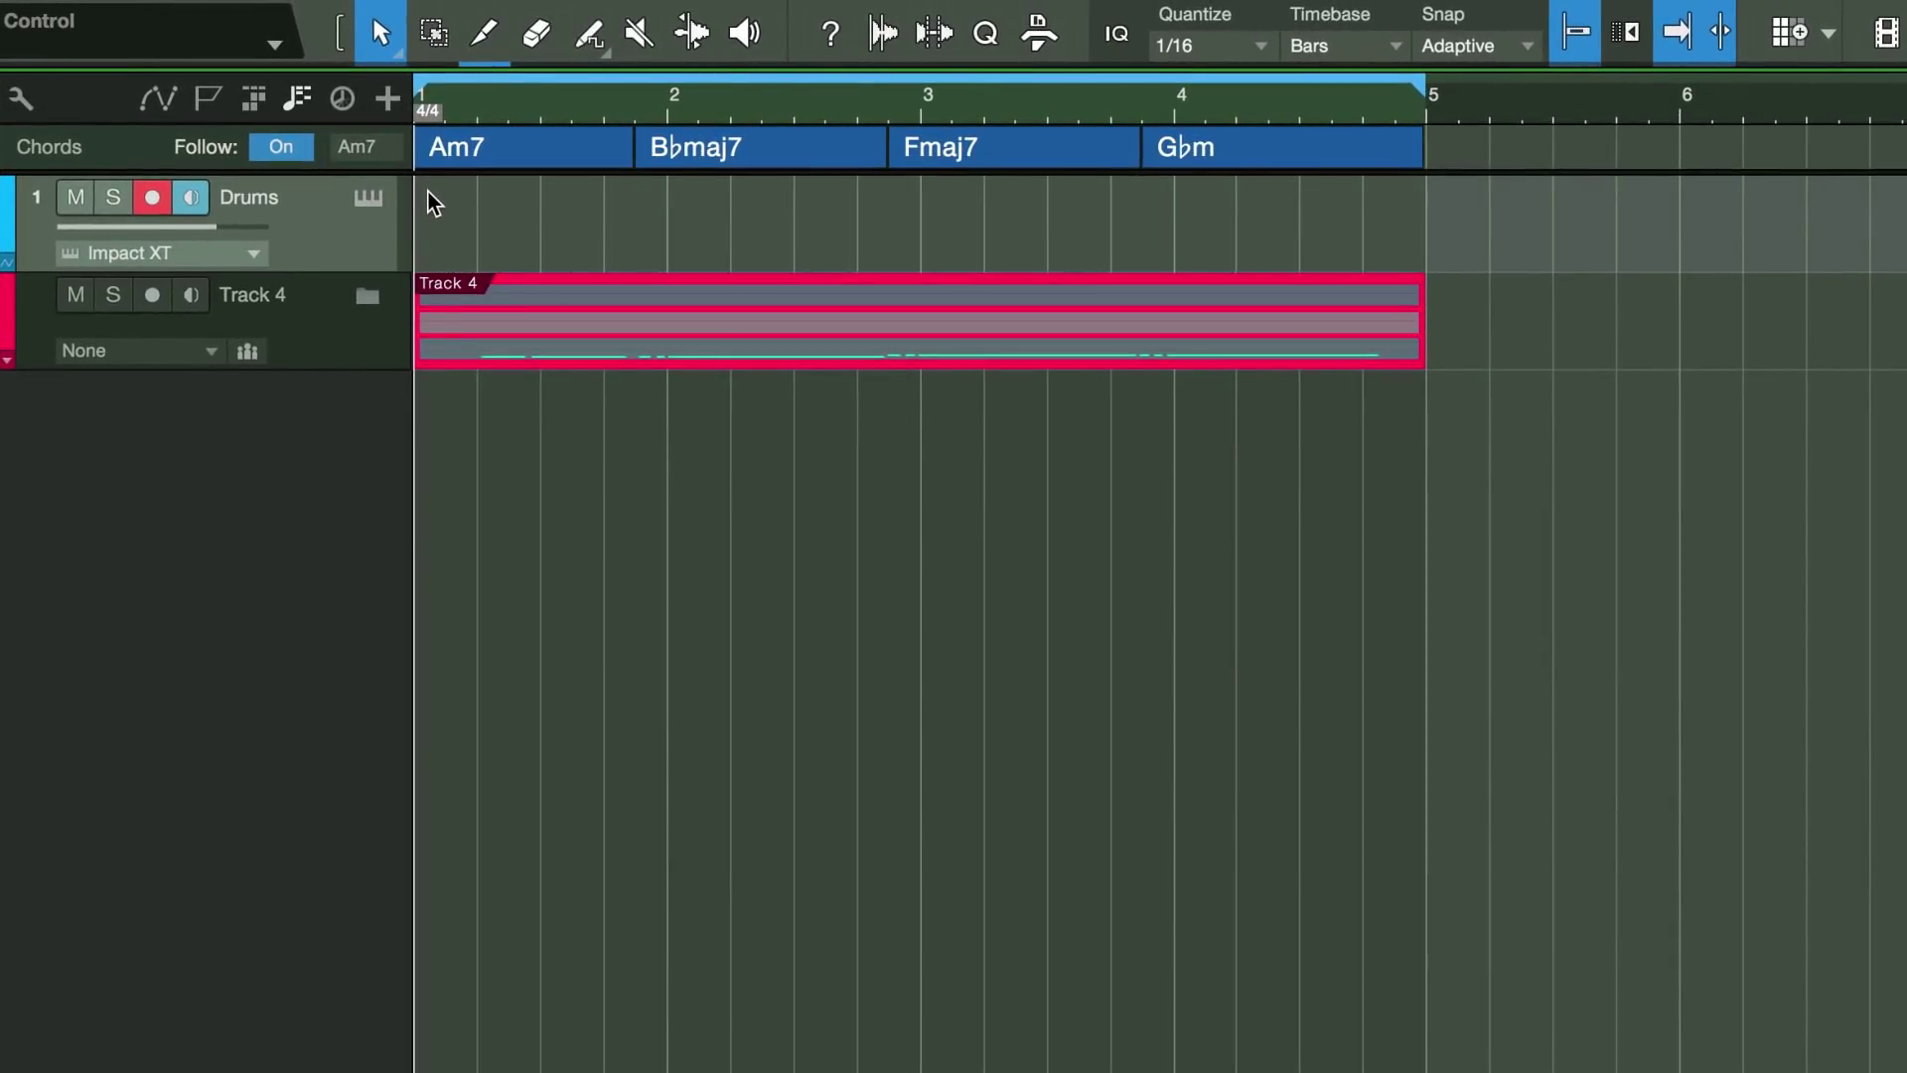
pyautogui.doubleClick(427, 193)
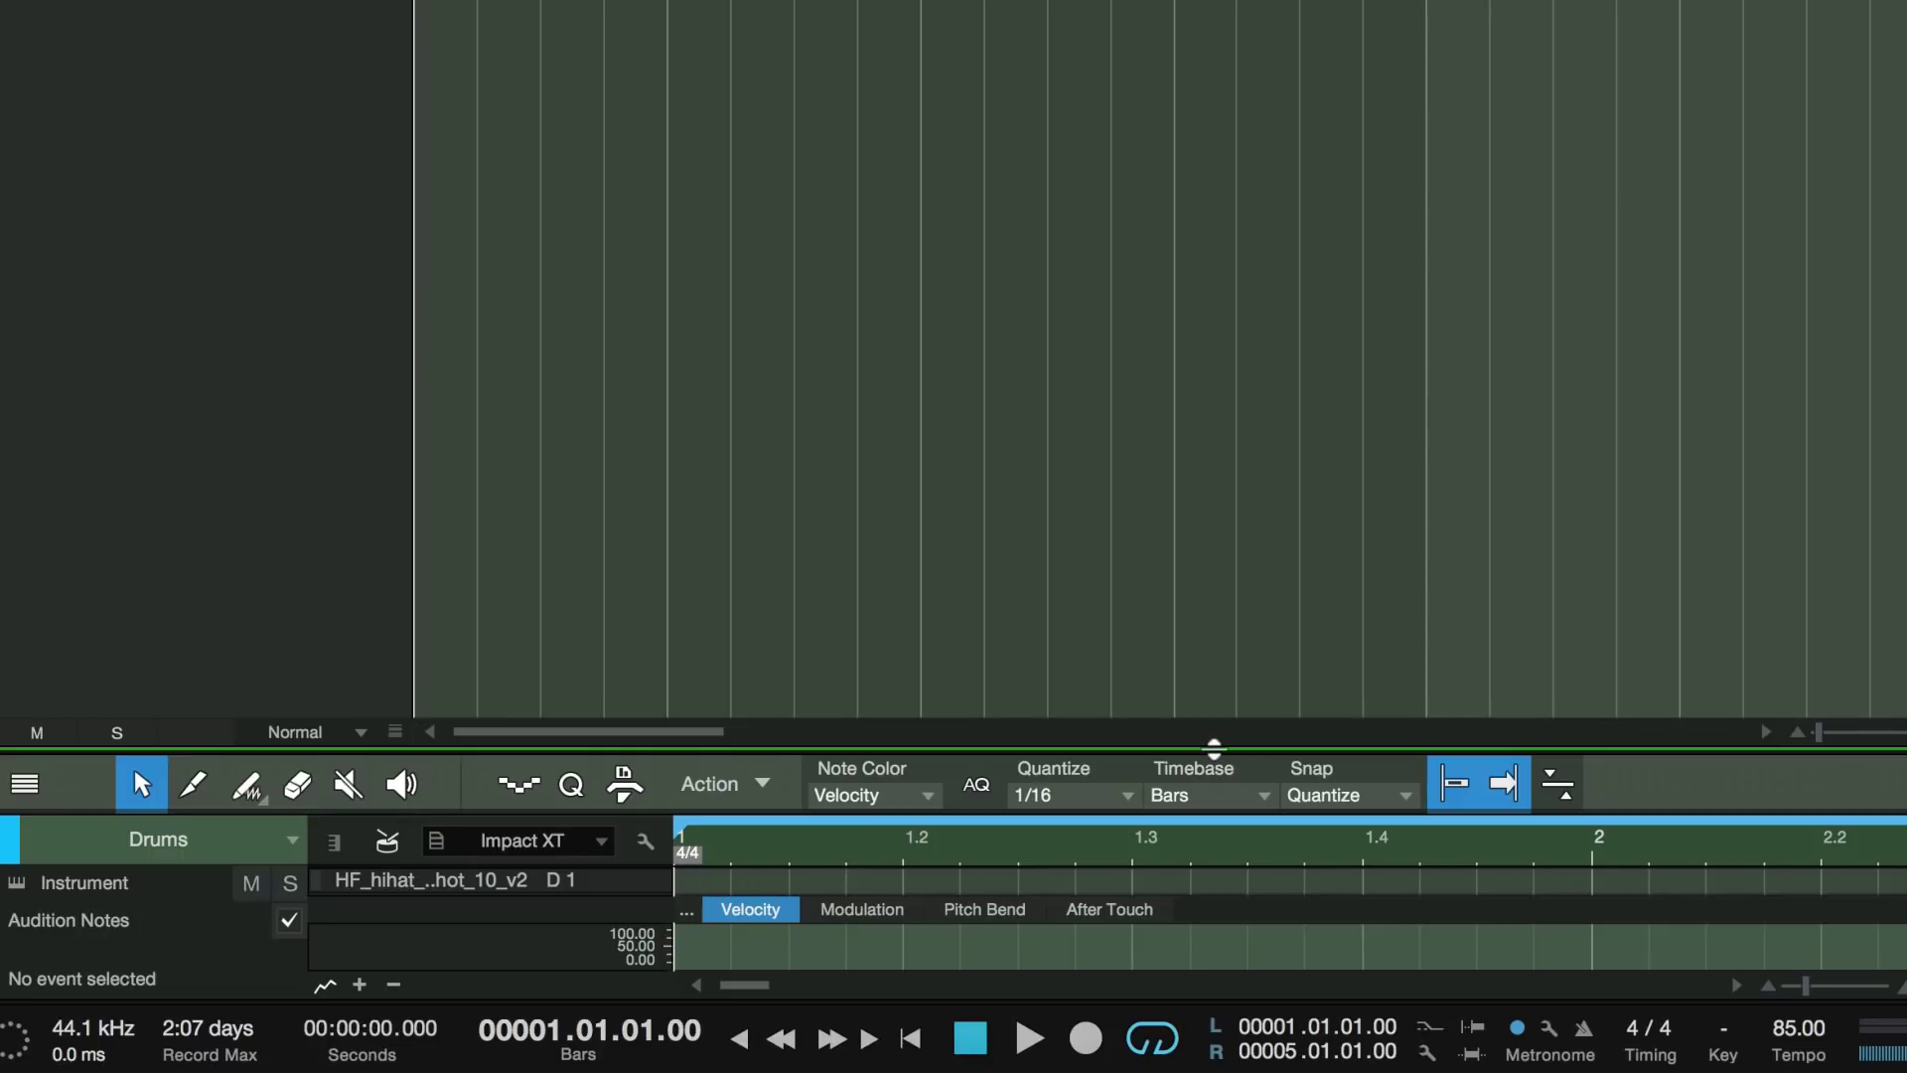
pyautogui.moveTo(1214, 753); pyautogui.dragTo(1325, 147)
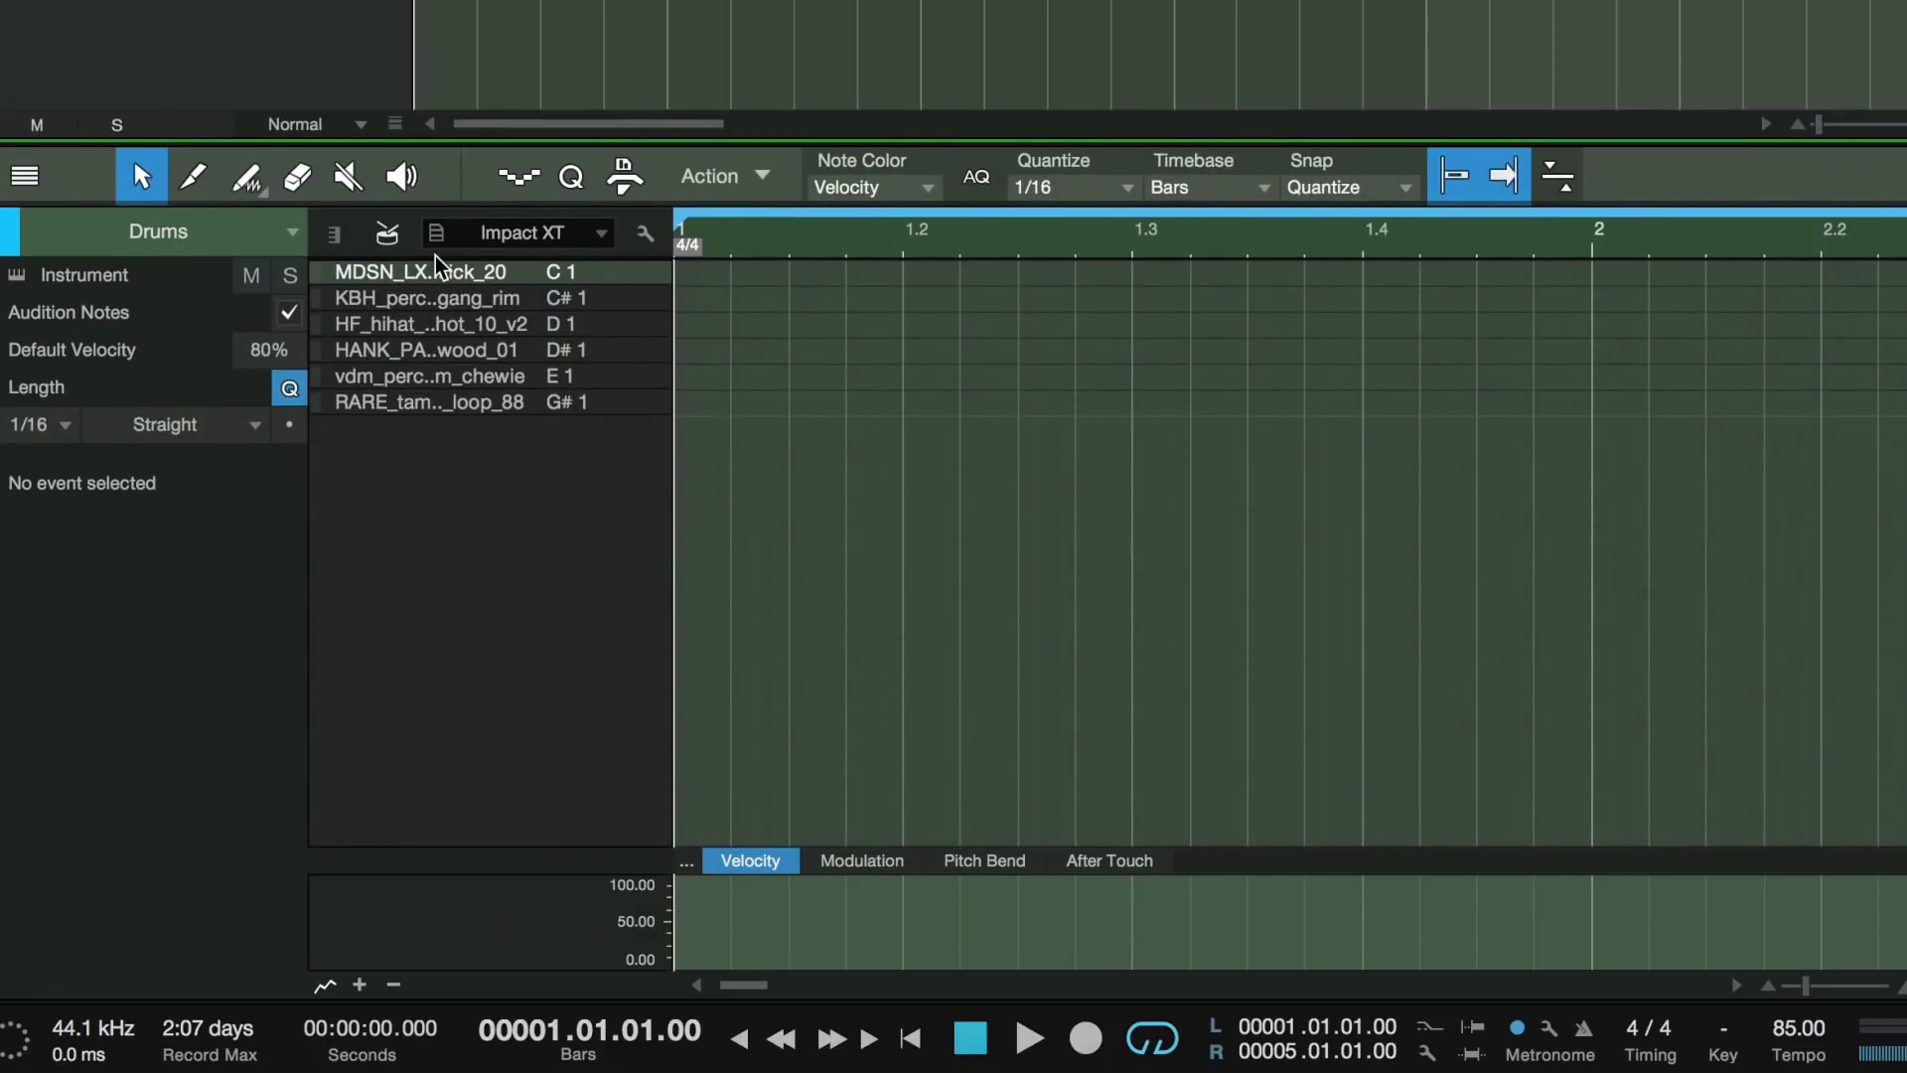
pyautogui.click(338, 236)
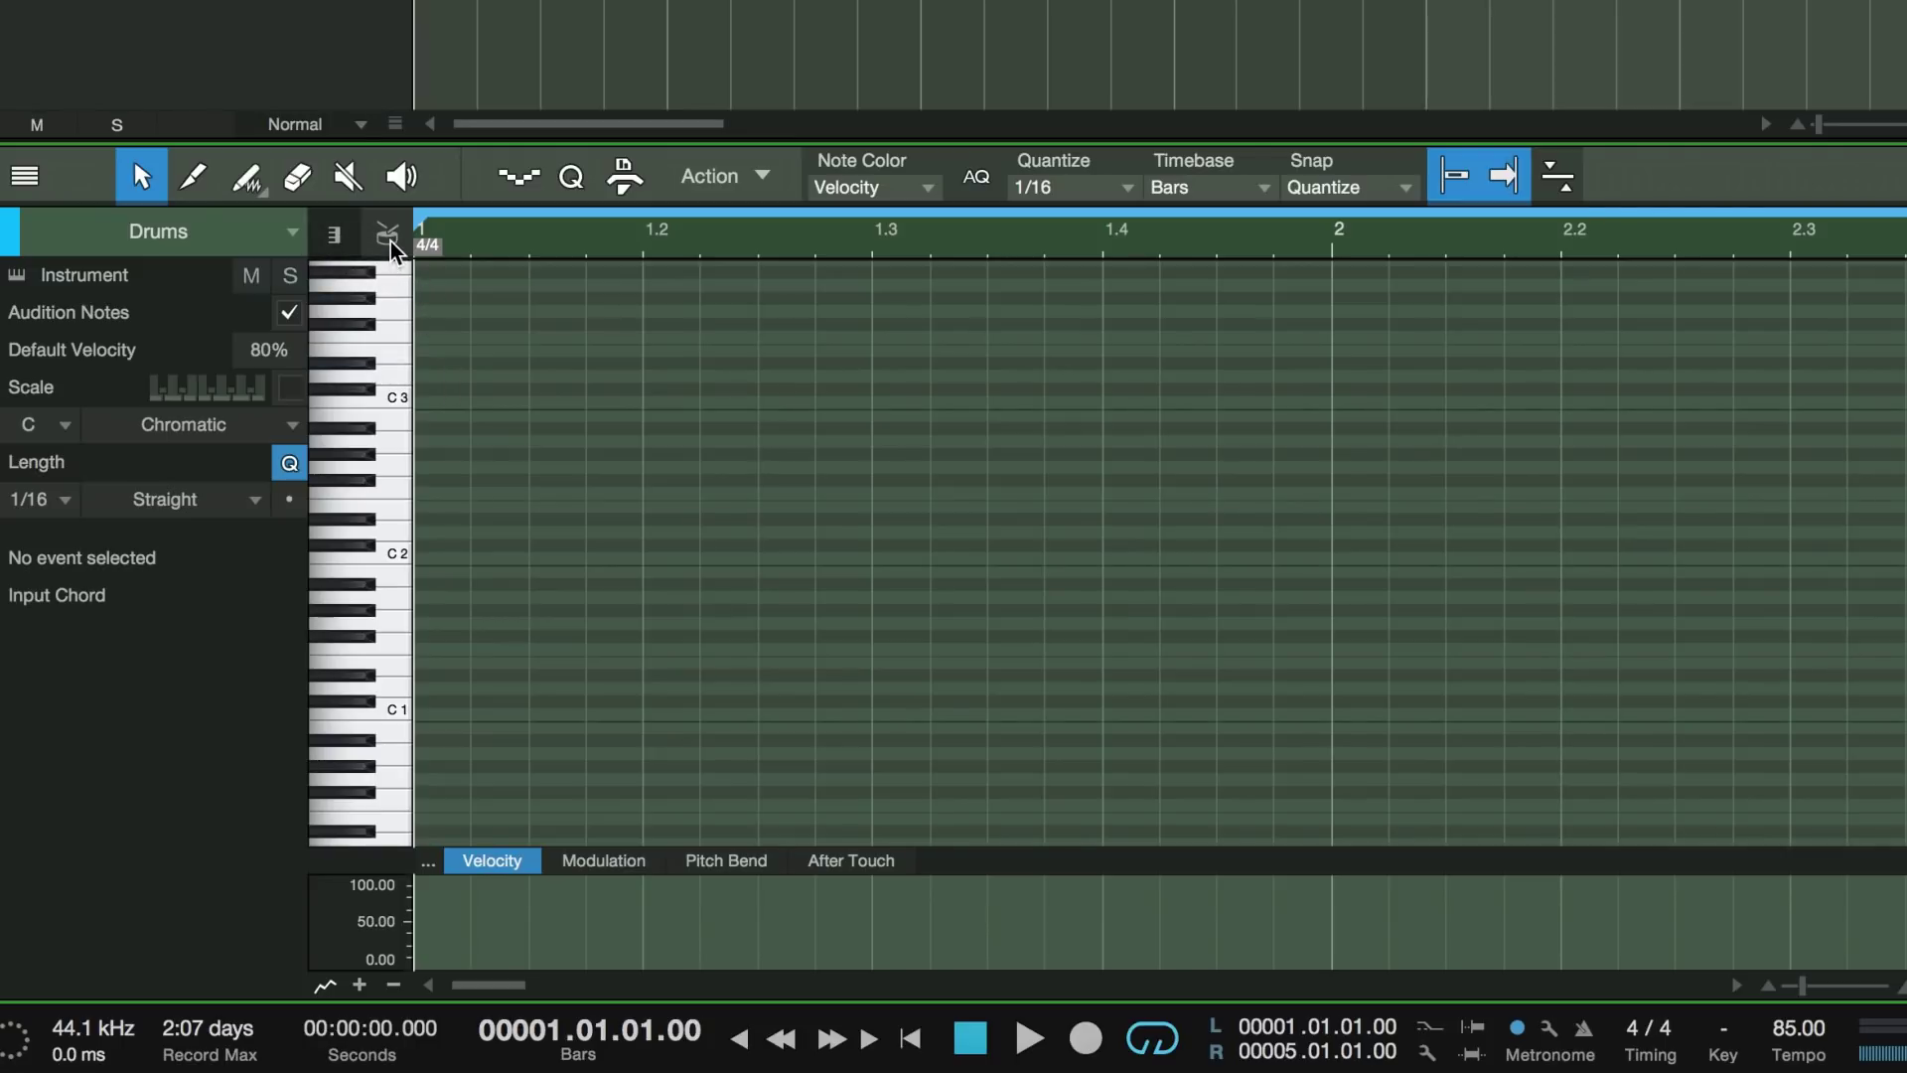
pyautogui.click(389, 239)
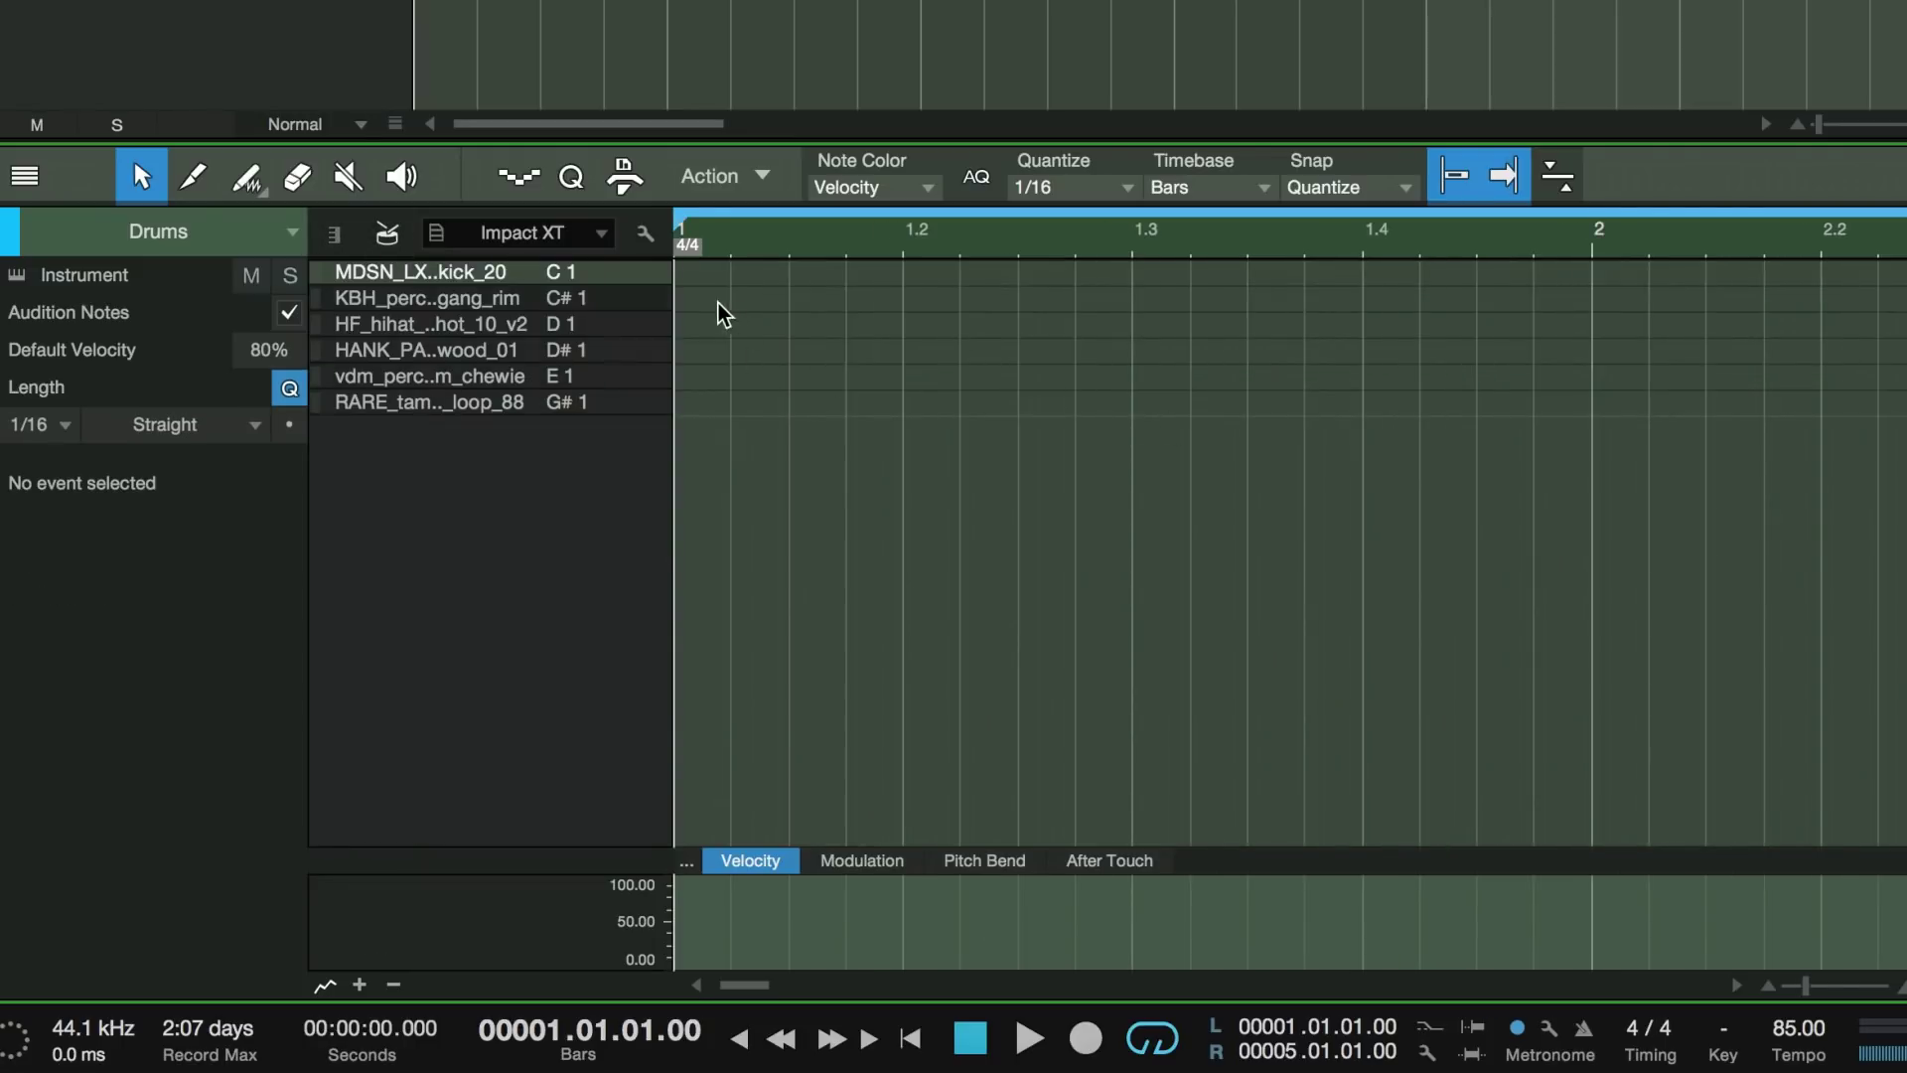
# - Add two kick notes on C1 at the start of bar 1 and at 1.01.03
pyautogui.doubleClick(695, 276)
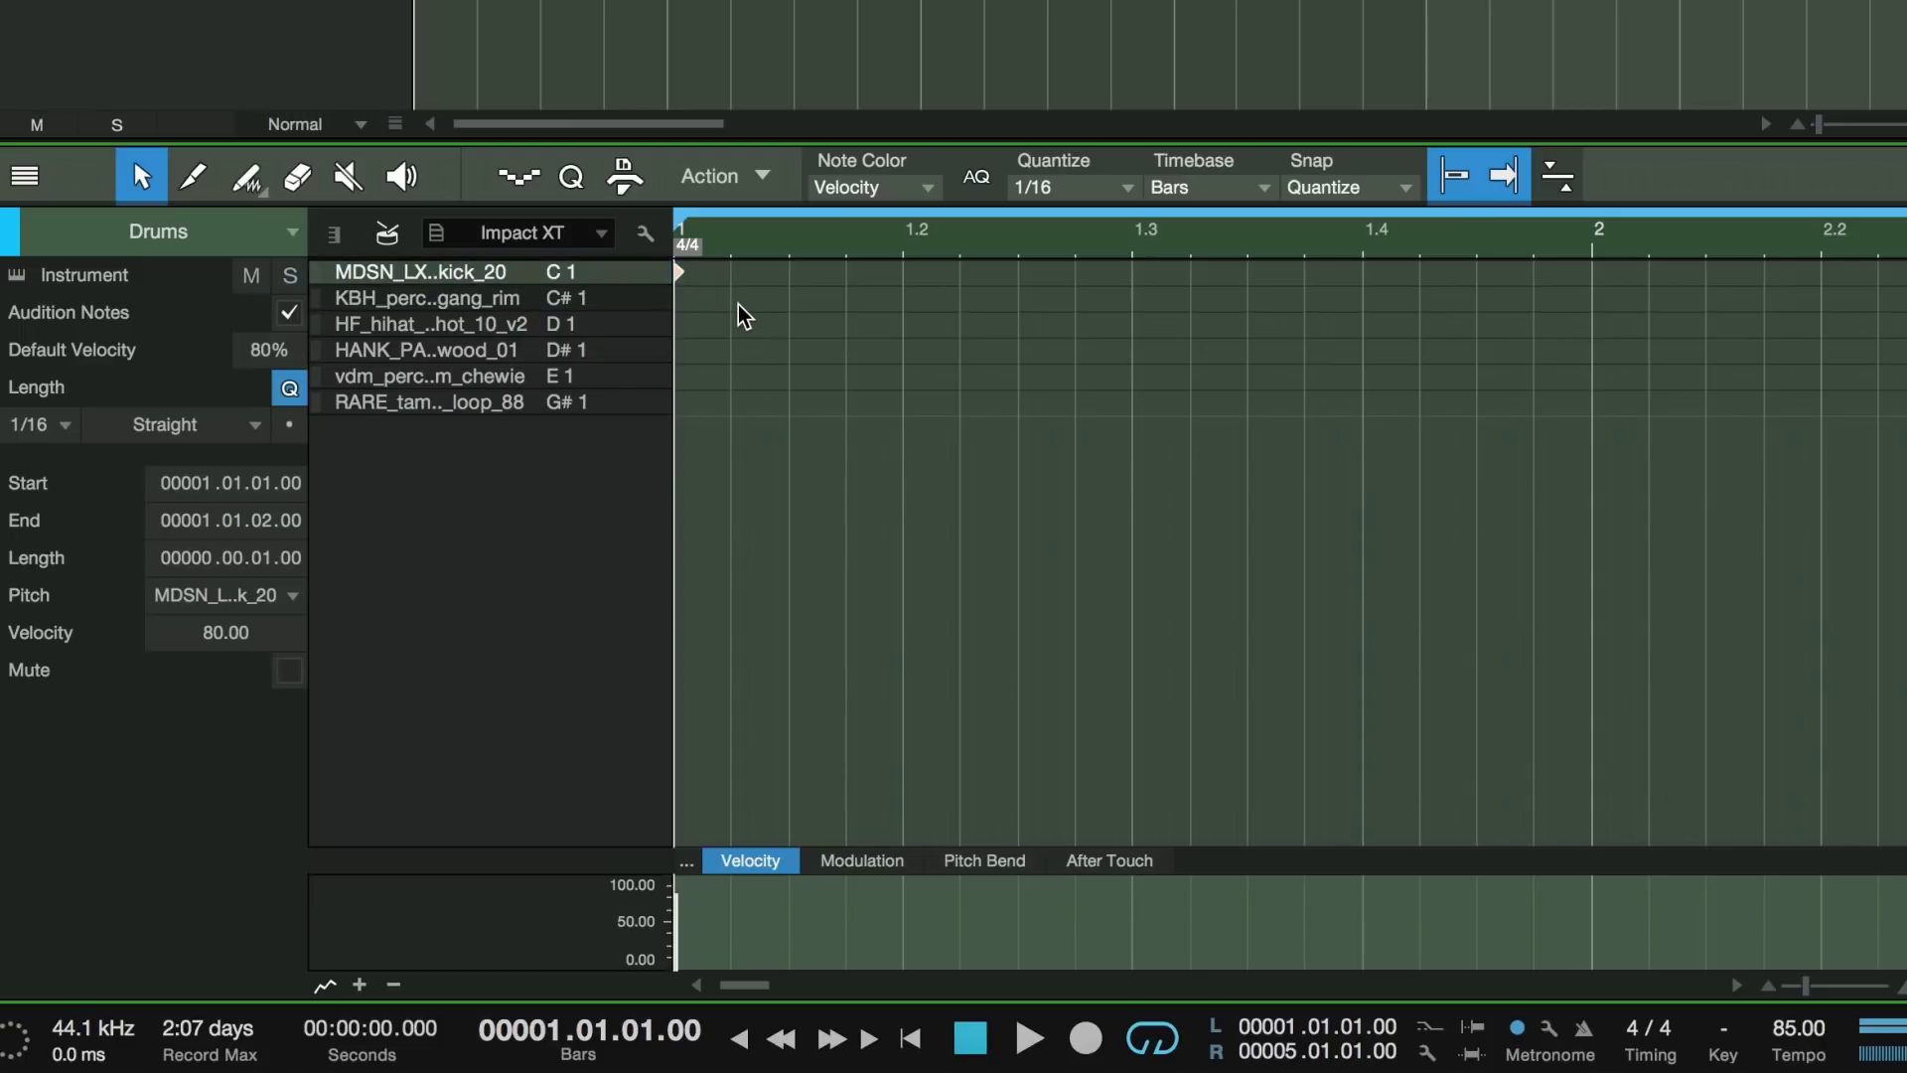
pyautogui.click(800, 291)
pyautogui.doubleClick(794, 274)
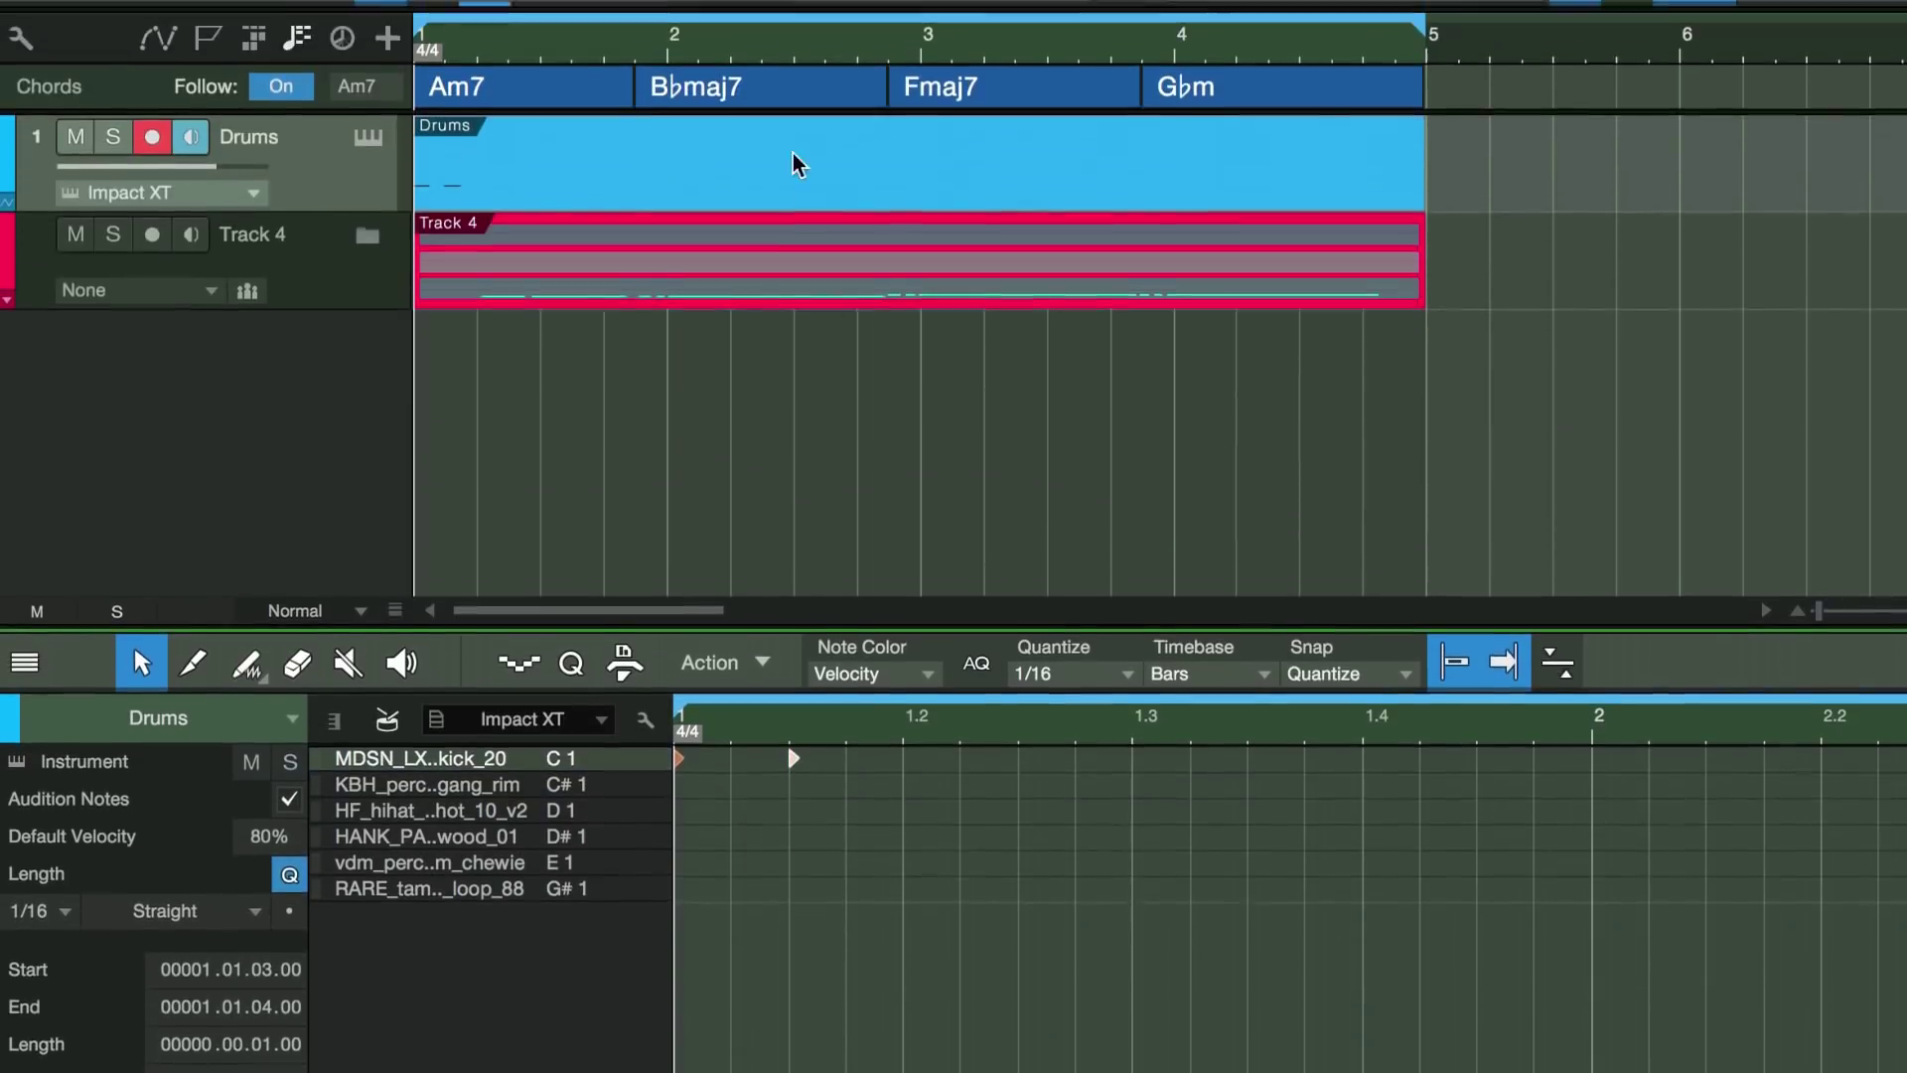
# - Convert the Drums part into a step pattern with Insert Pattern
pyautogui.rightClick(784, 203)
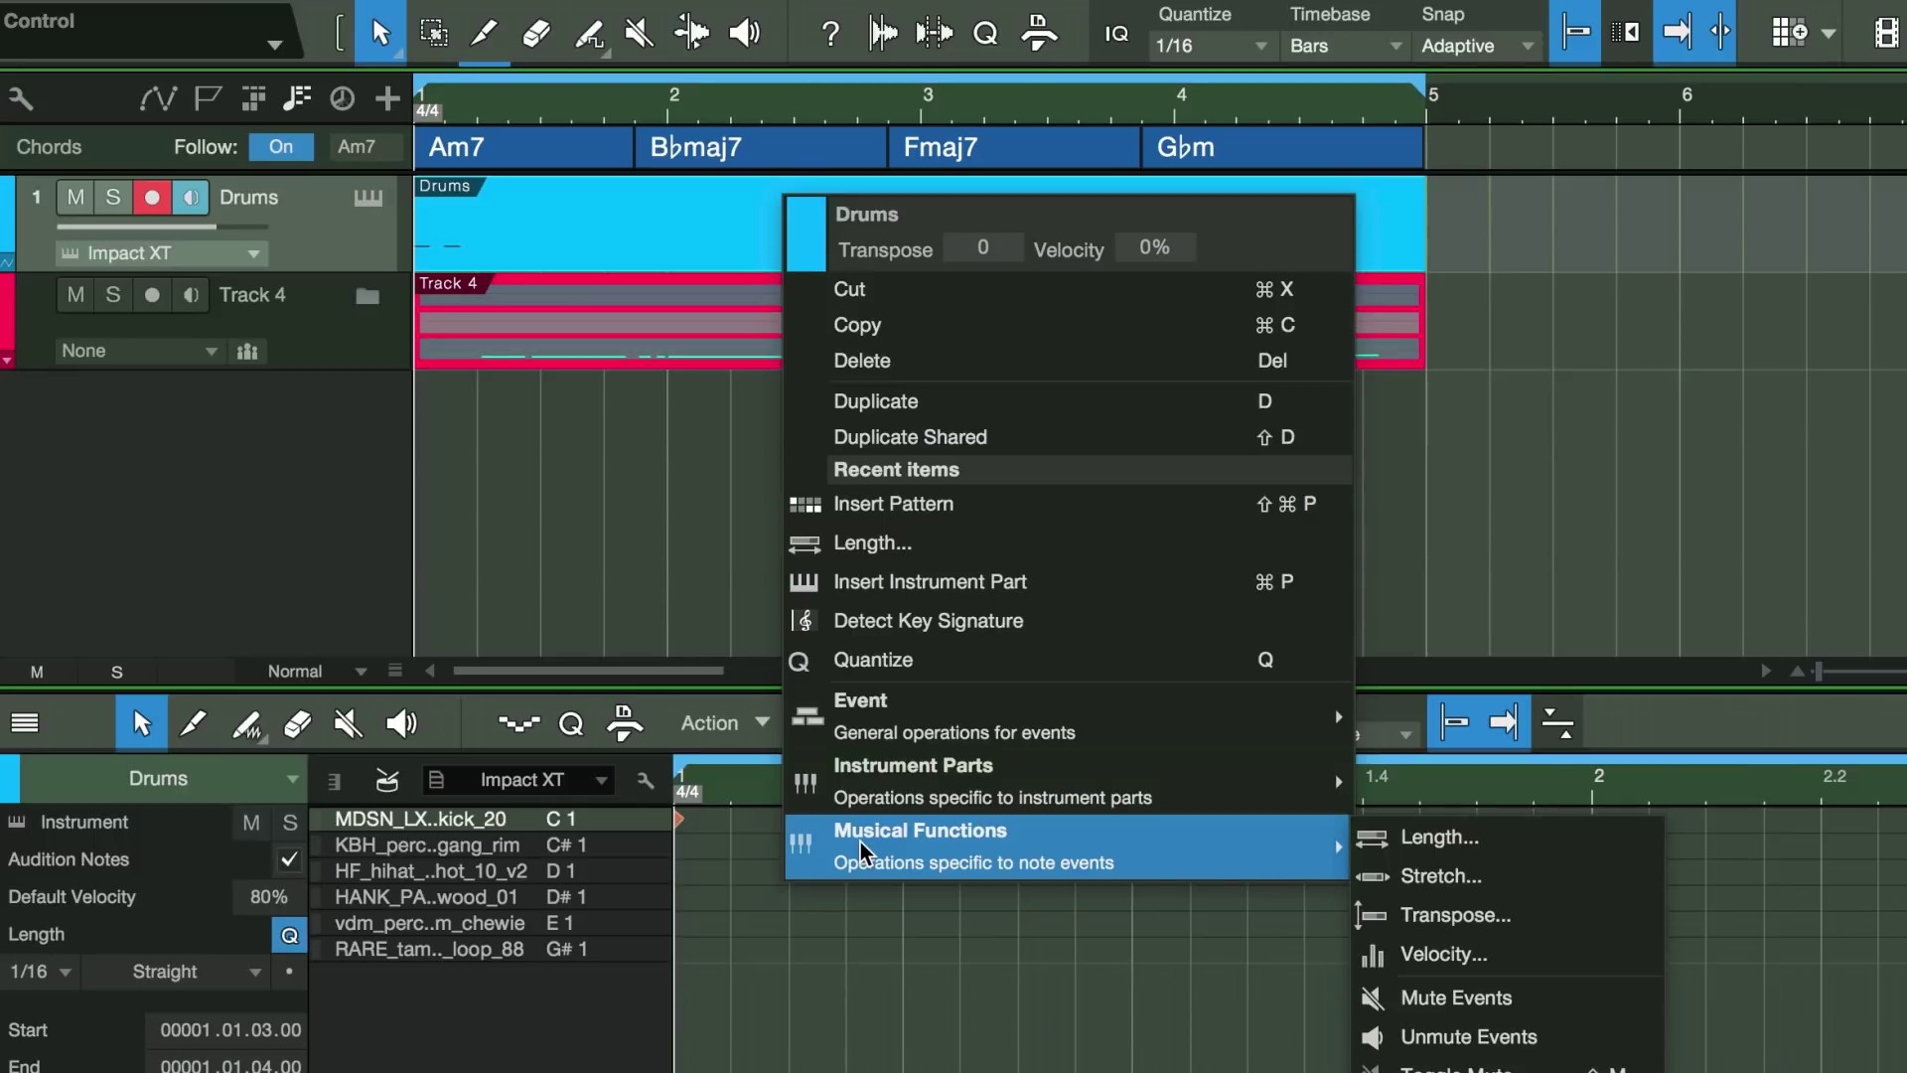
pyautogui.moveTo(872, 785)
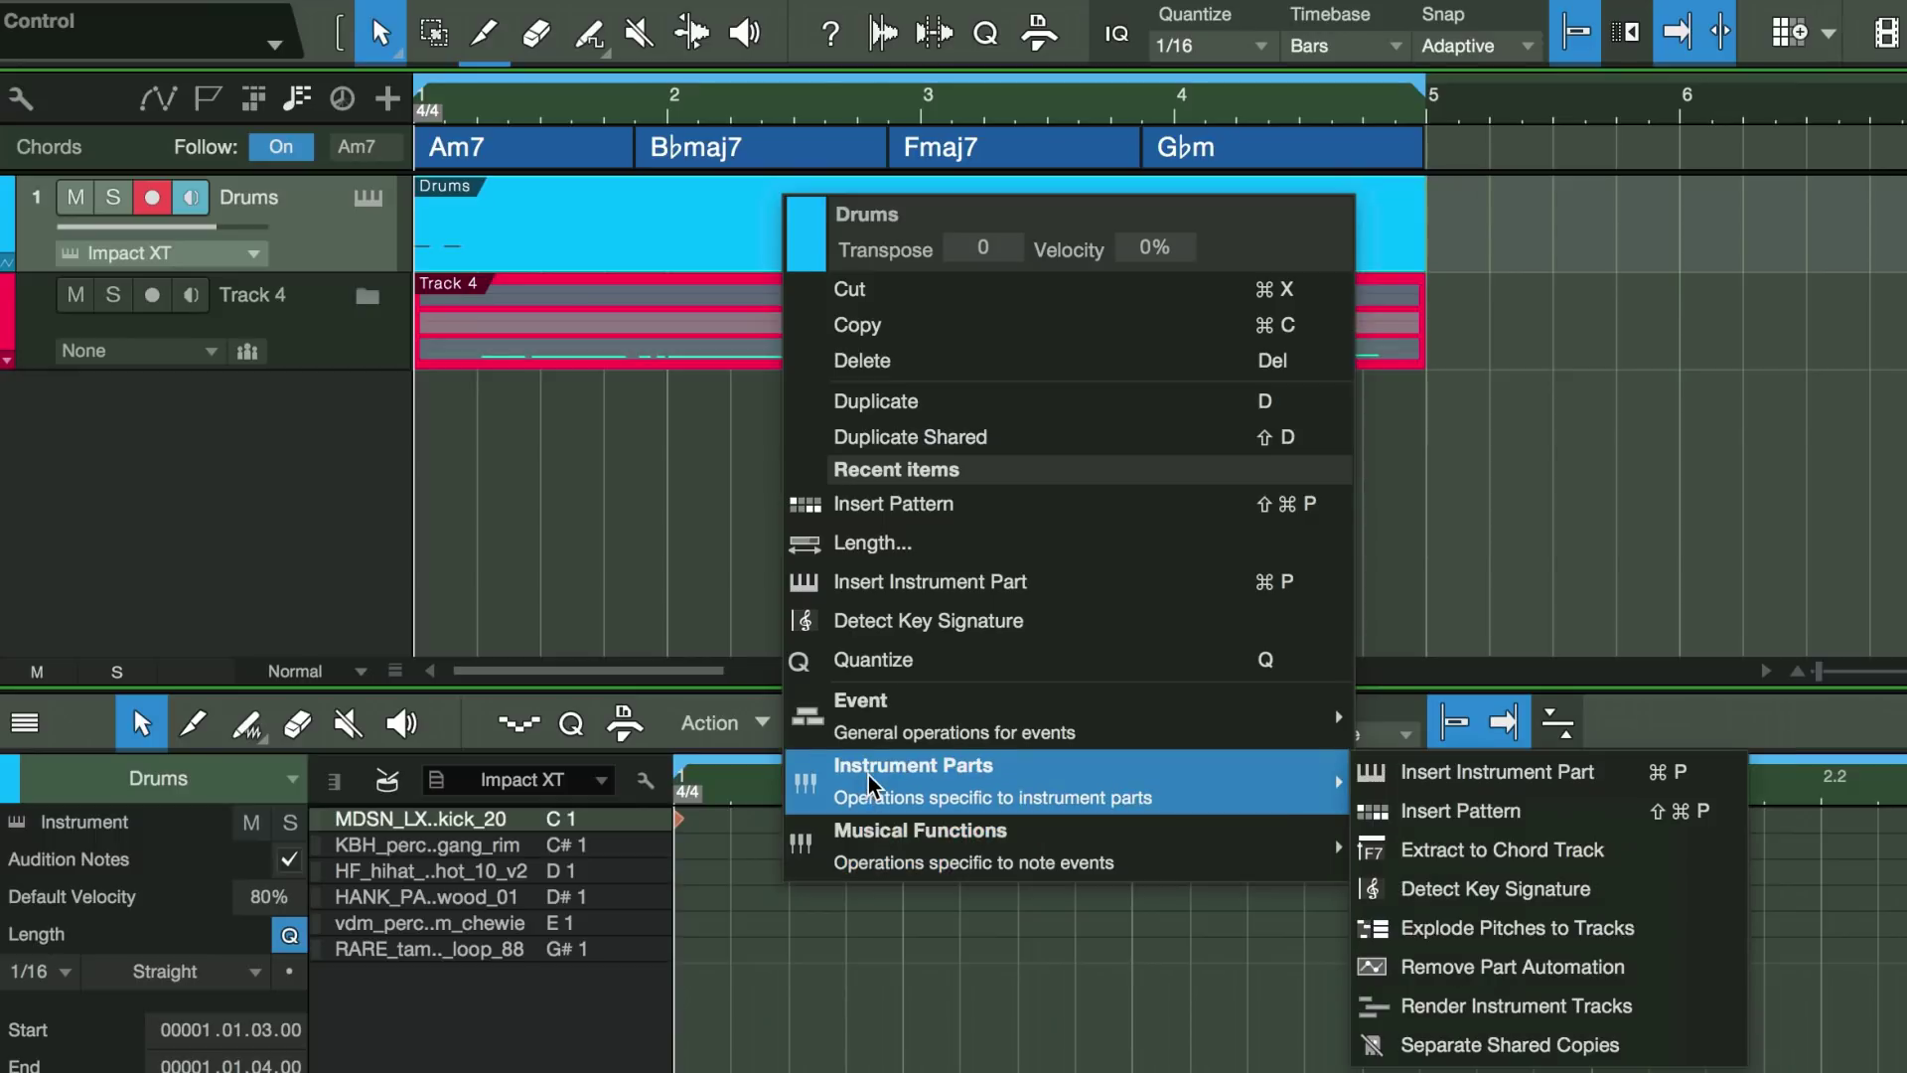
pyautogui.click(1571, 824)
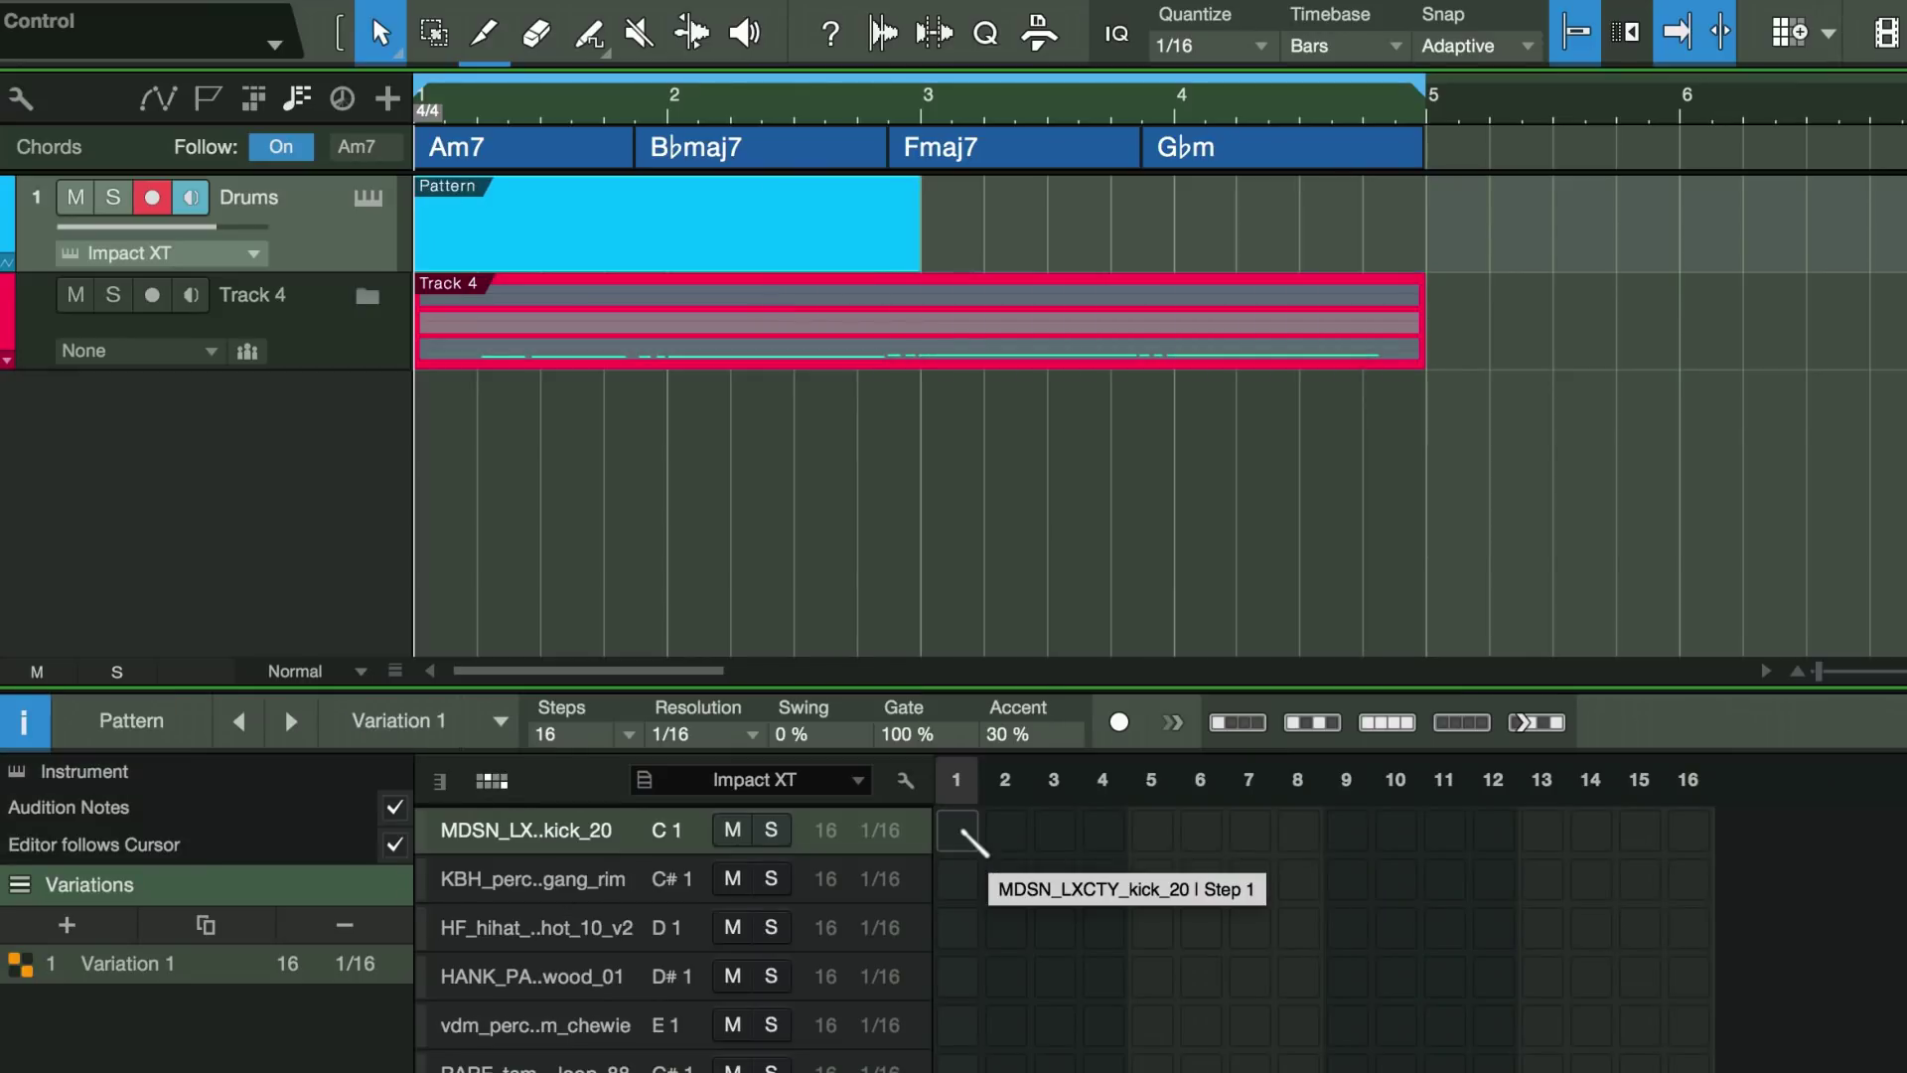
# - Place kicks on steps 1, 2 and 11 and rim hits on steps 5, 8 and 13
pyautogui.click(958, 831)
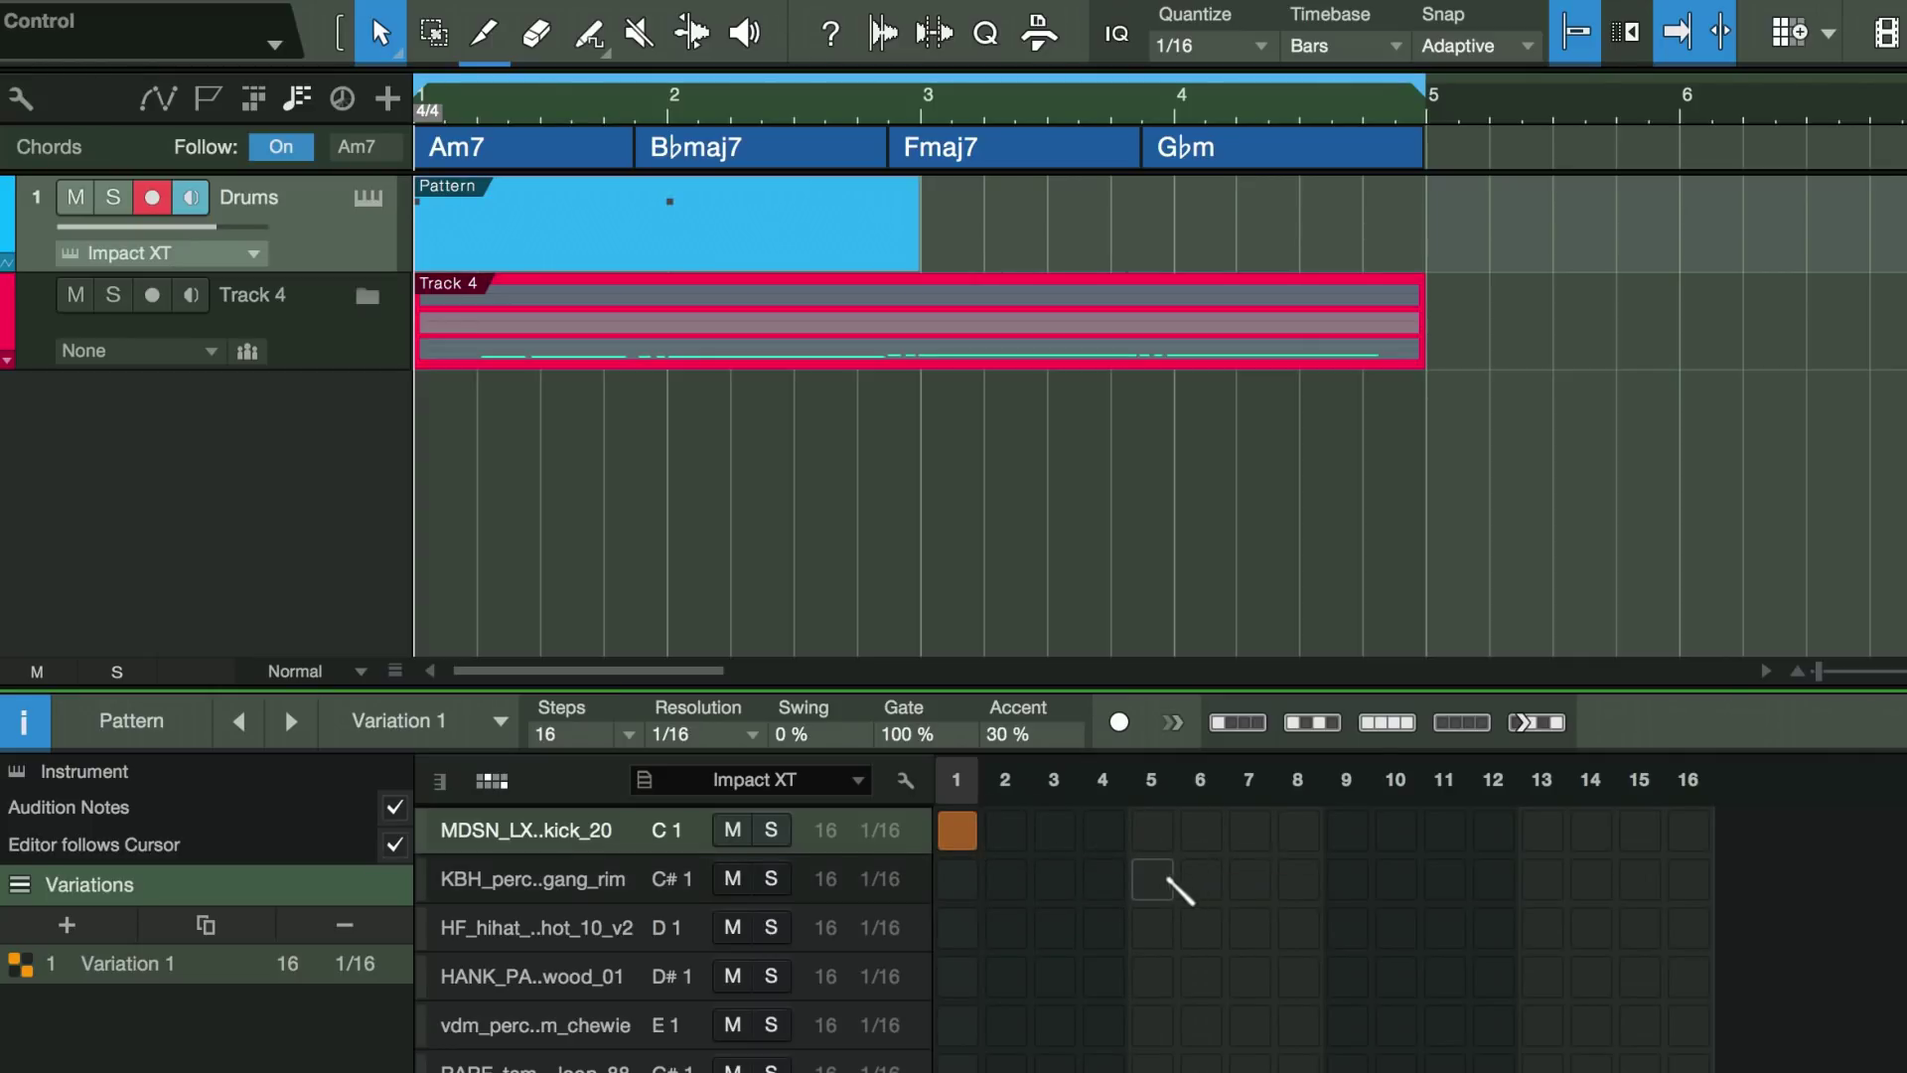
pyautogui.click(1005, 831)
pyautogui.click(1152, 879)
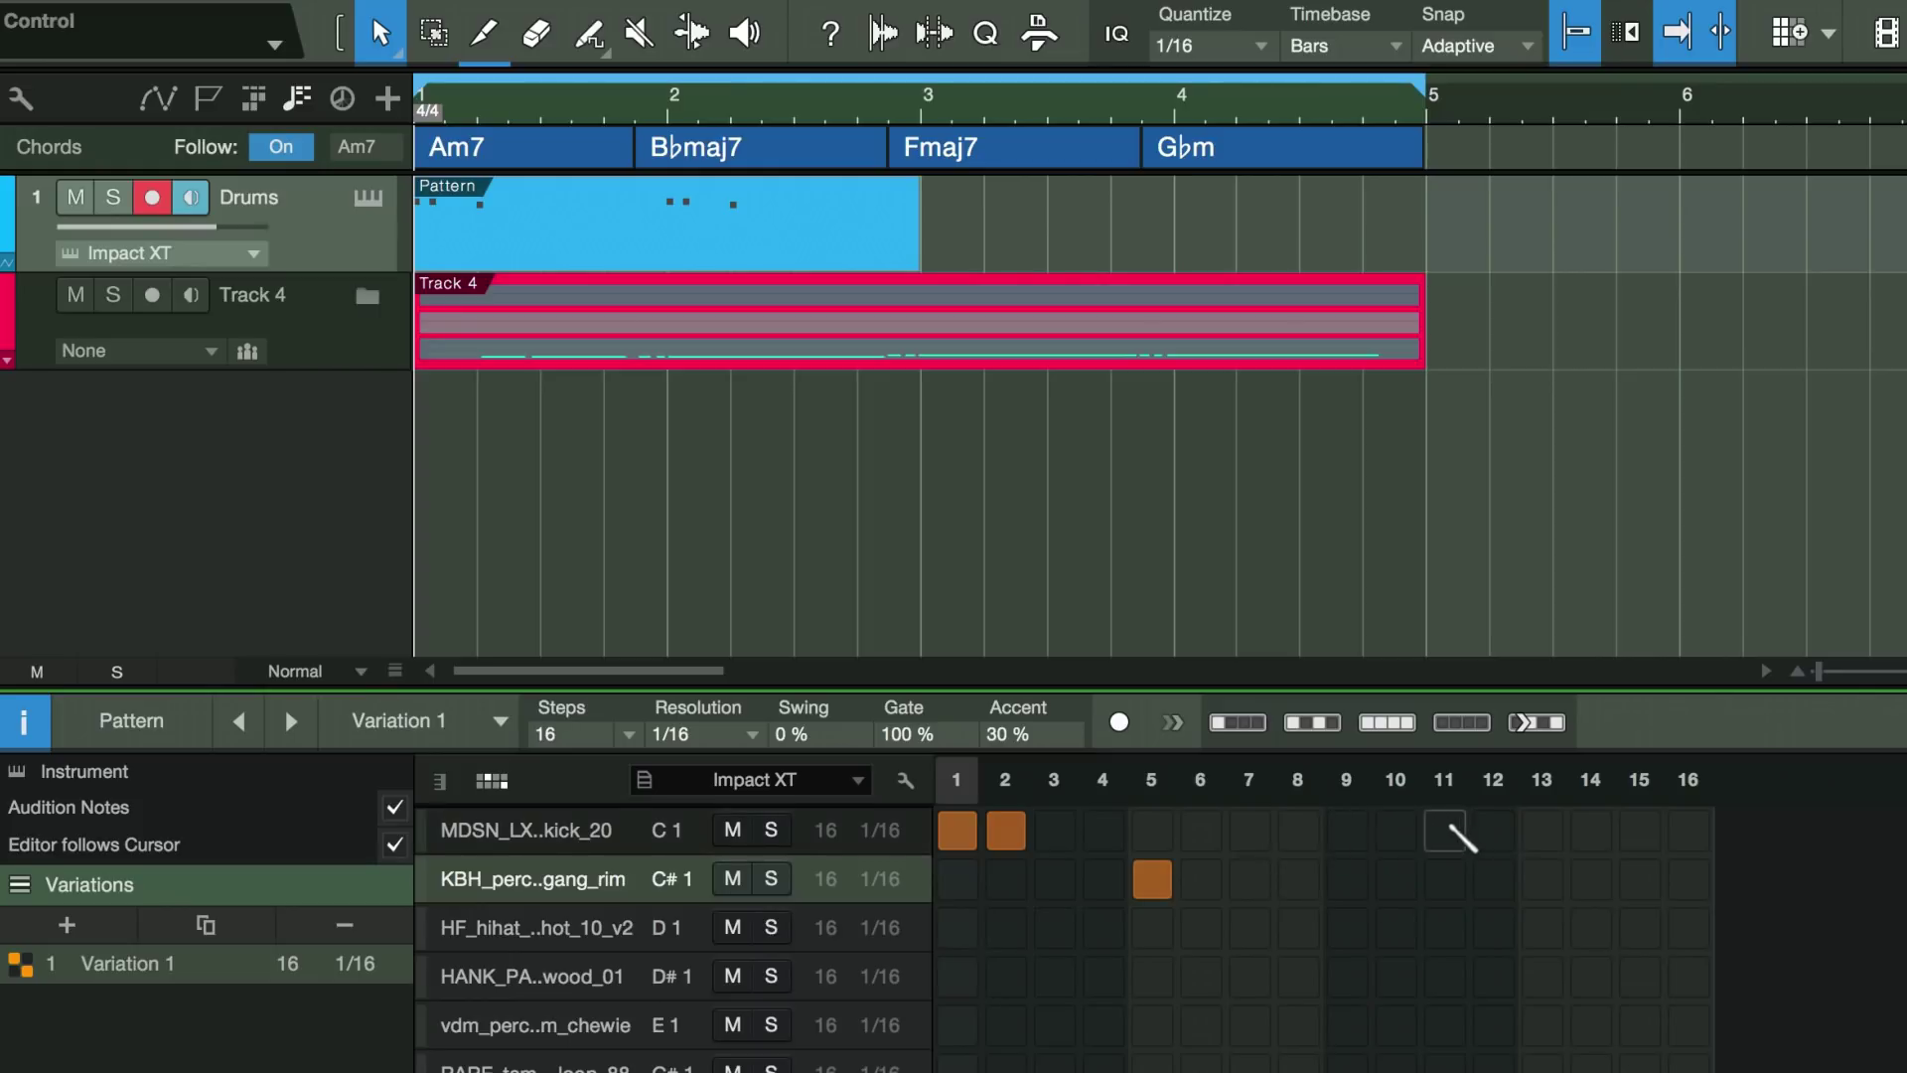
pyautogui.click(1444, 831)
pyautogui.click(1542, 880)
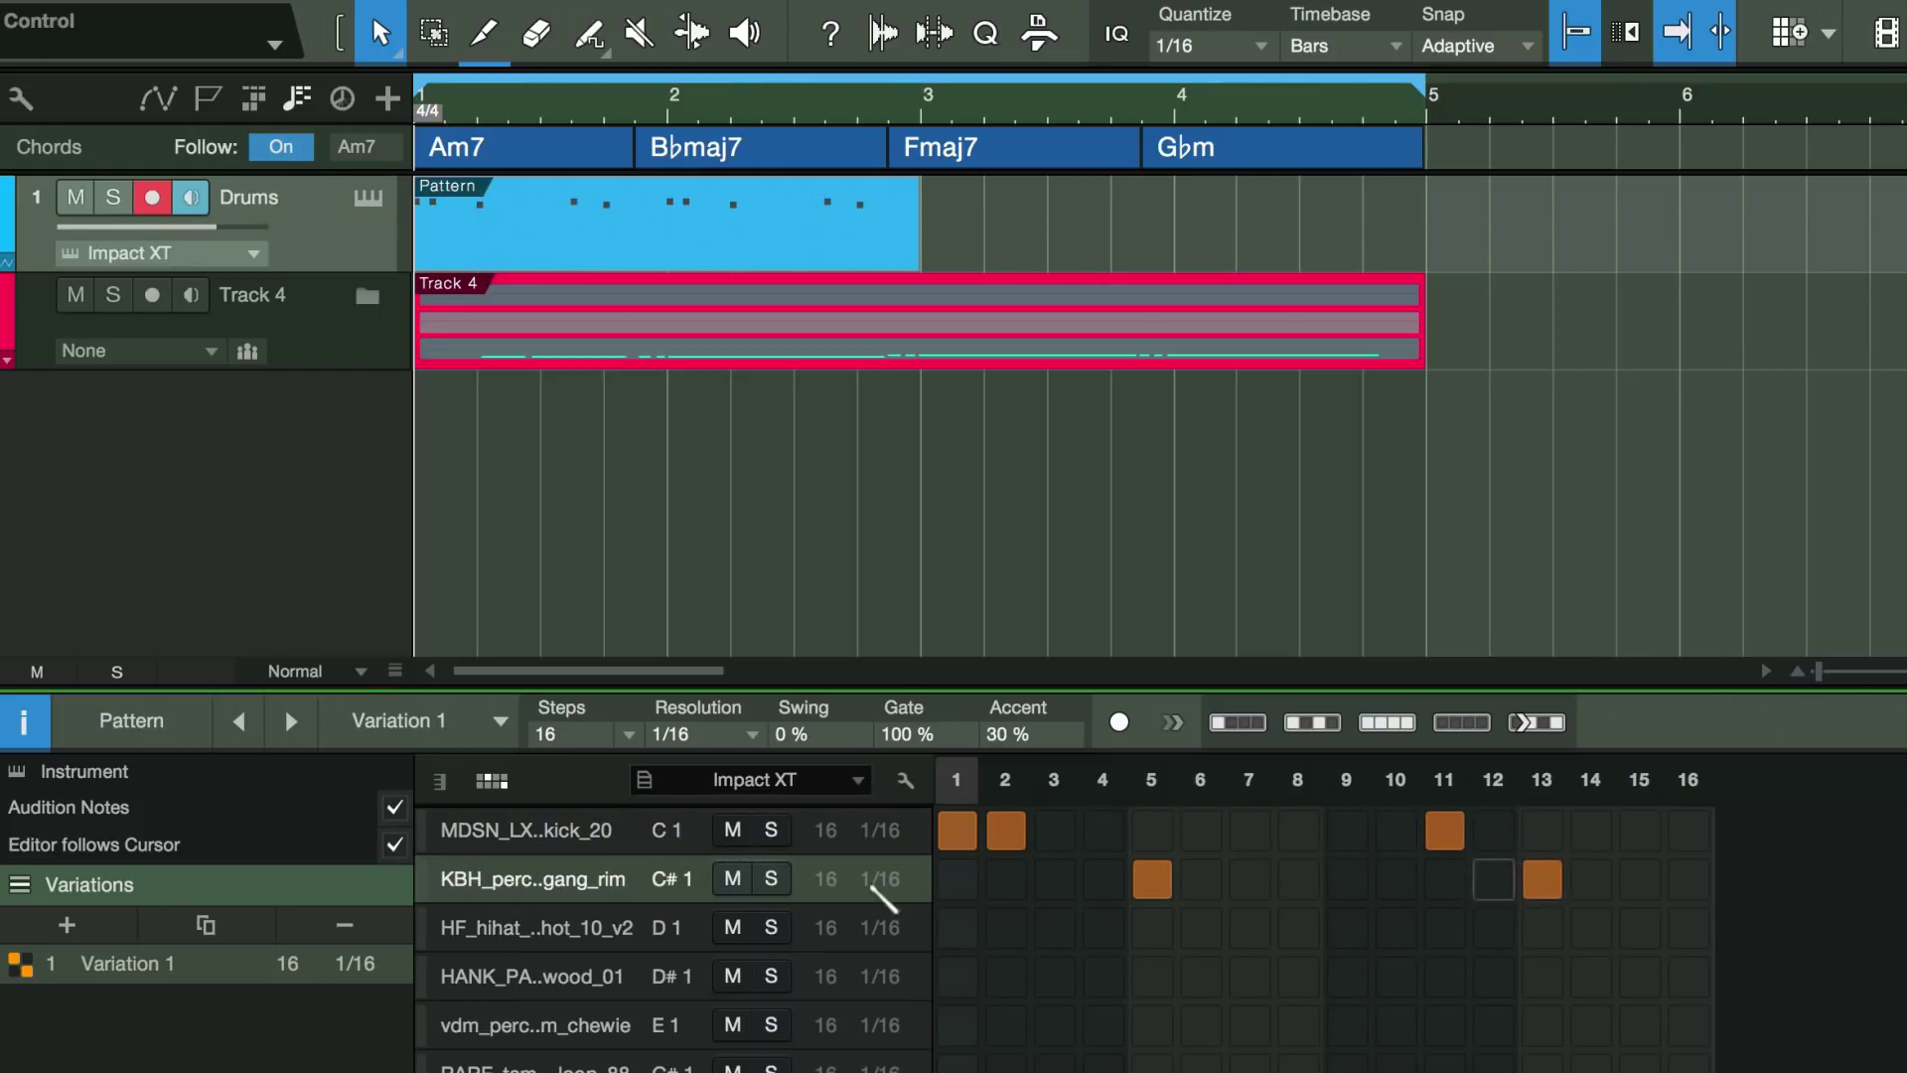
pyautogui.click(1297, 879)
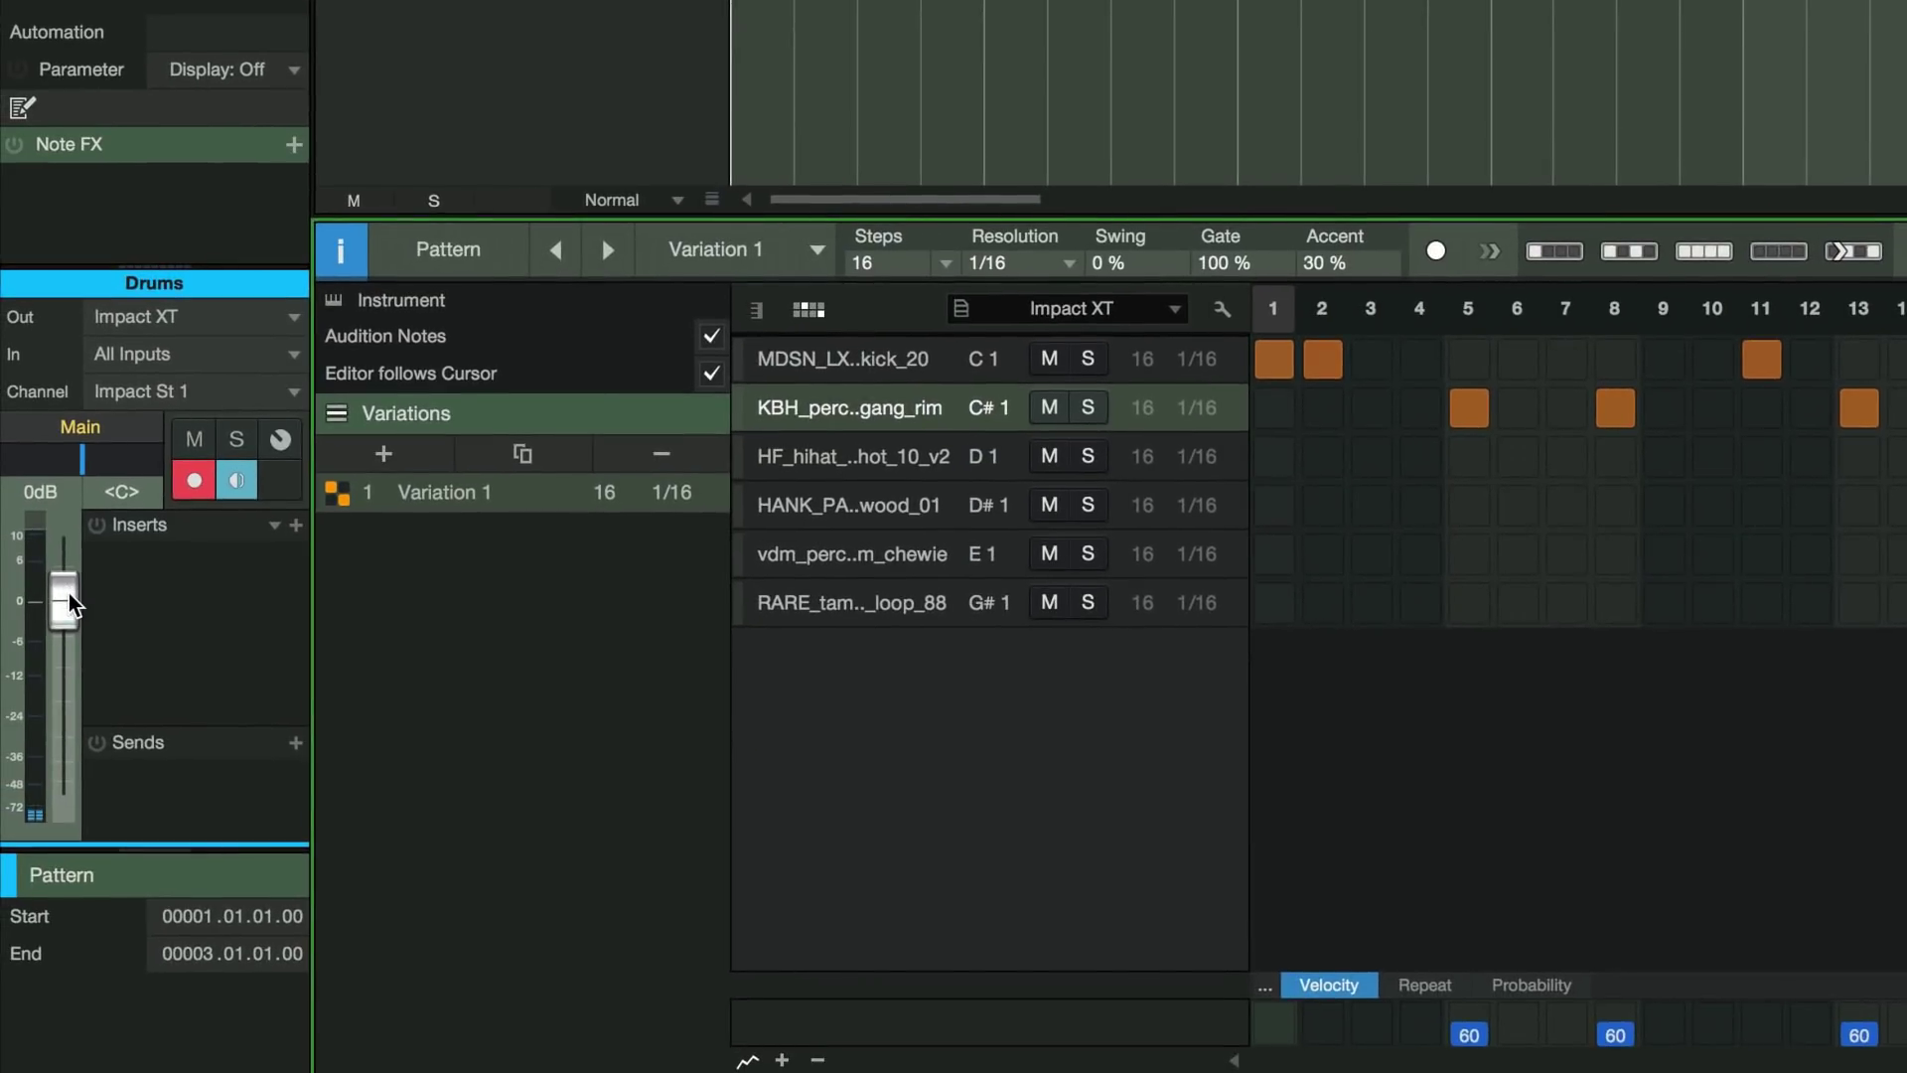
# - Adjust the Drums channel fader from -5.1 dB to about -4.3 dB
pyautogui.moveTo(70, 603); pyautogui.dragTo(64, 644)
pyautogui.press('space')
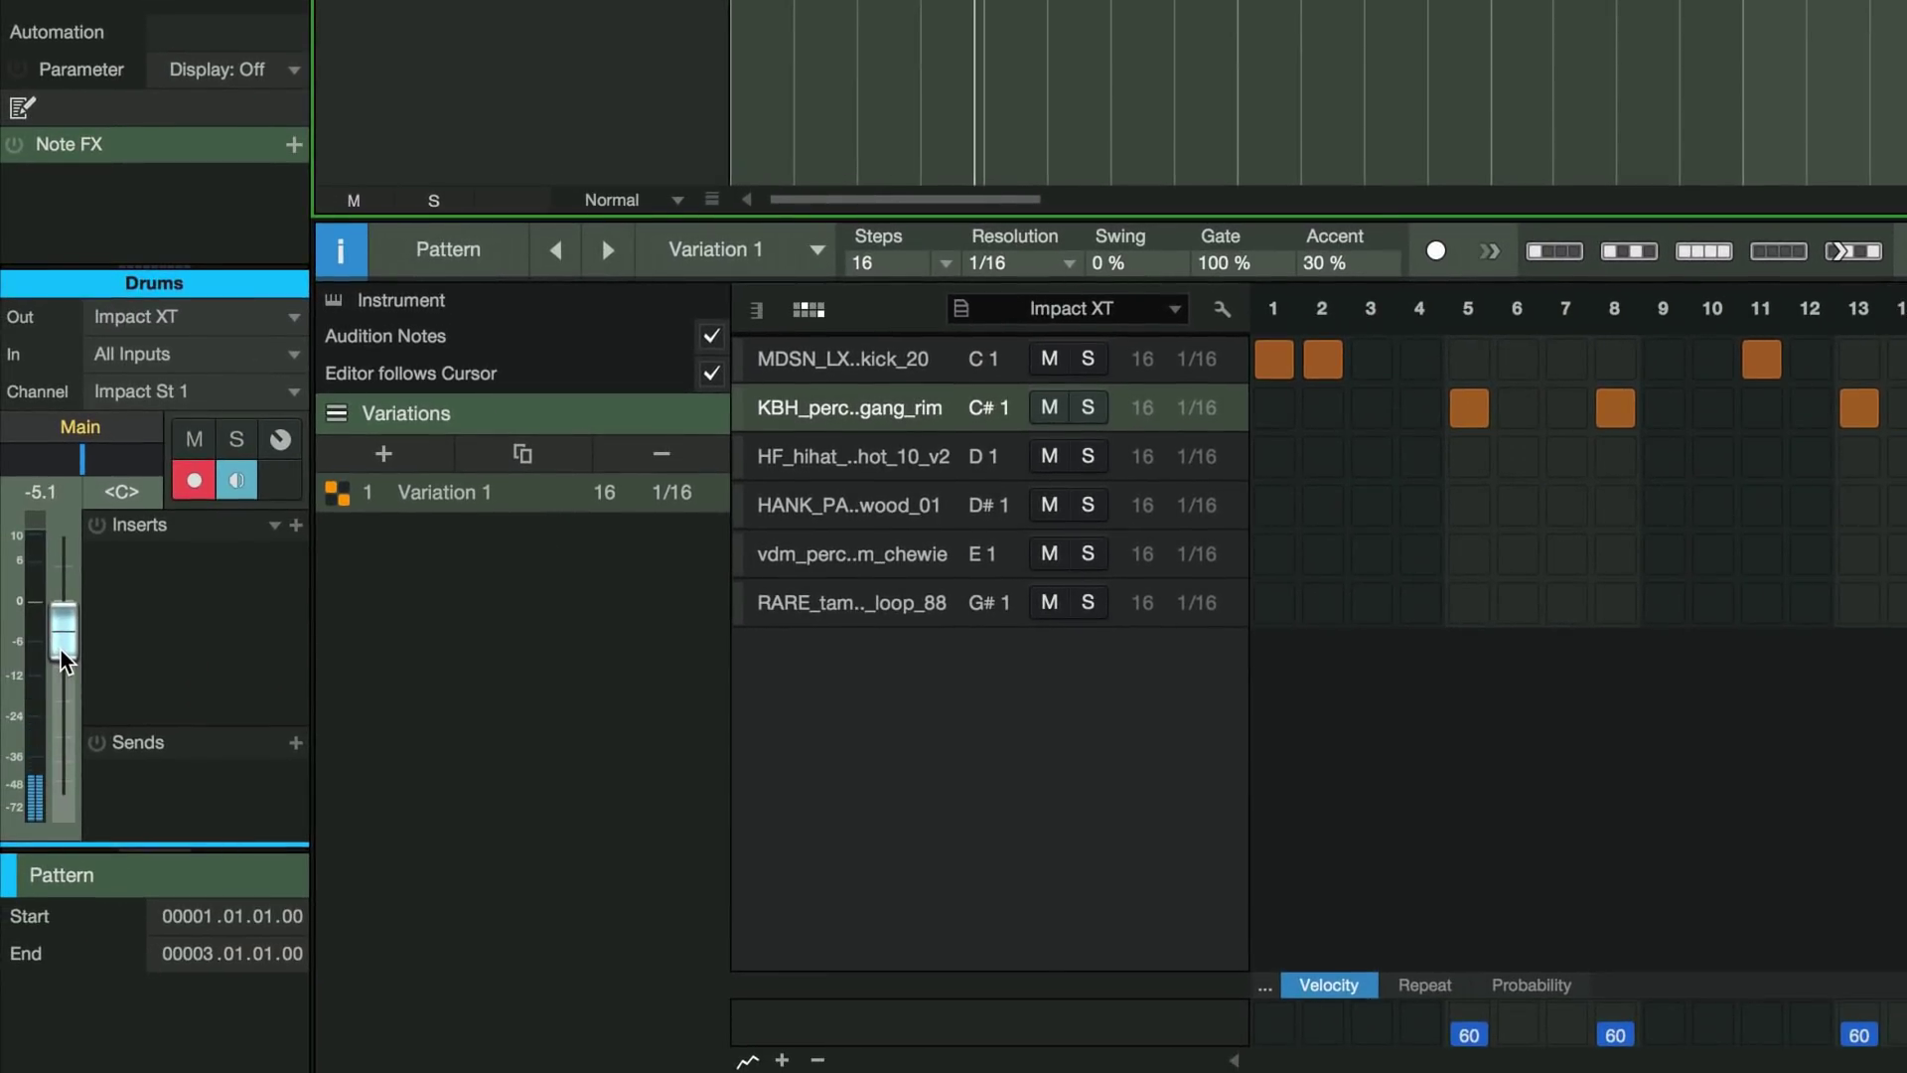
pyautogui.moveTo(62, 660); pyautogui.dragTo(62, 656)
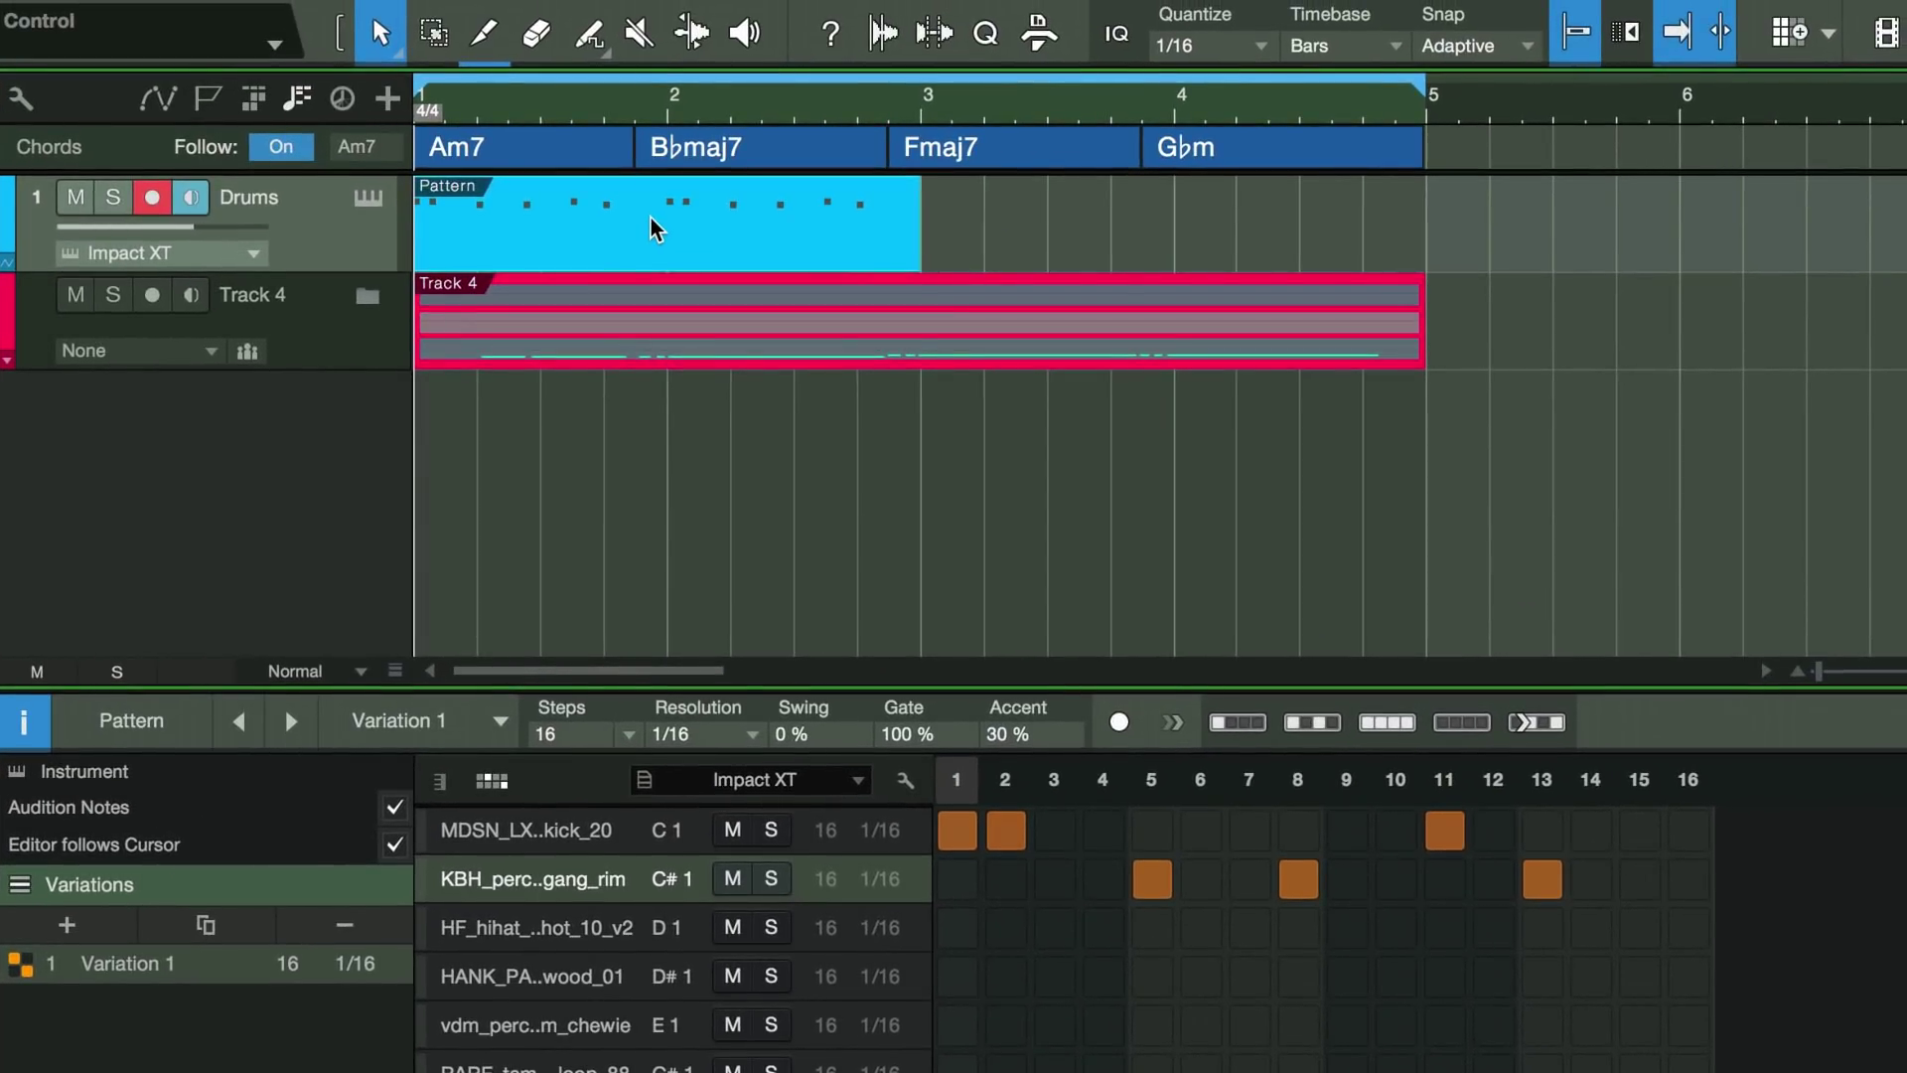
# - Duplicate the drum pattern into bars 3–4 and play it back from bar 1
pyautogui.press('d')
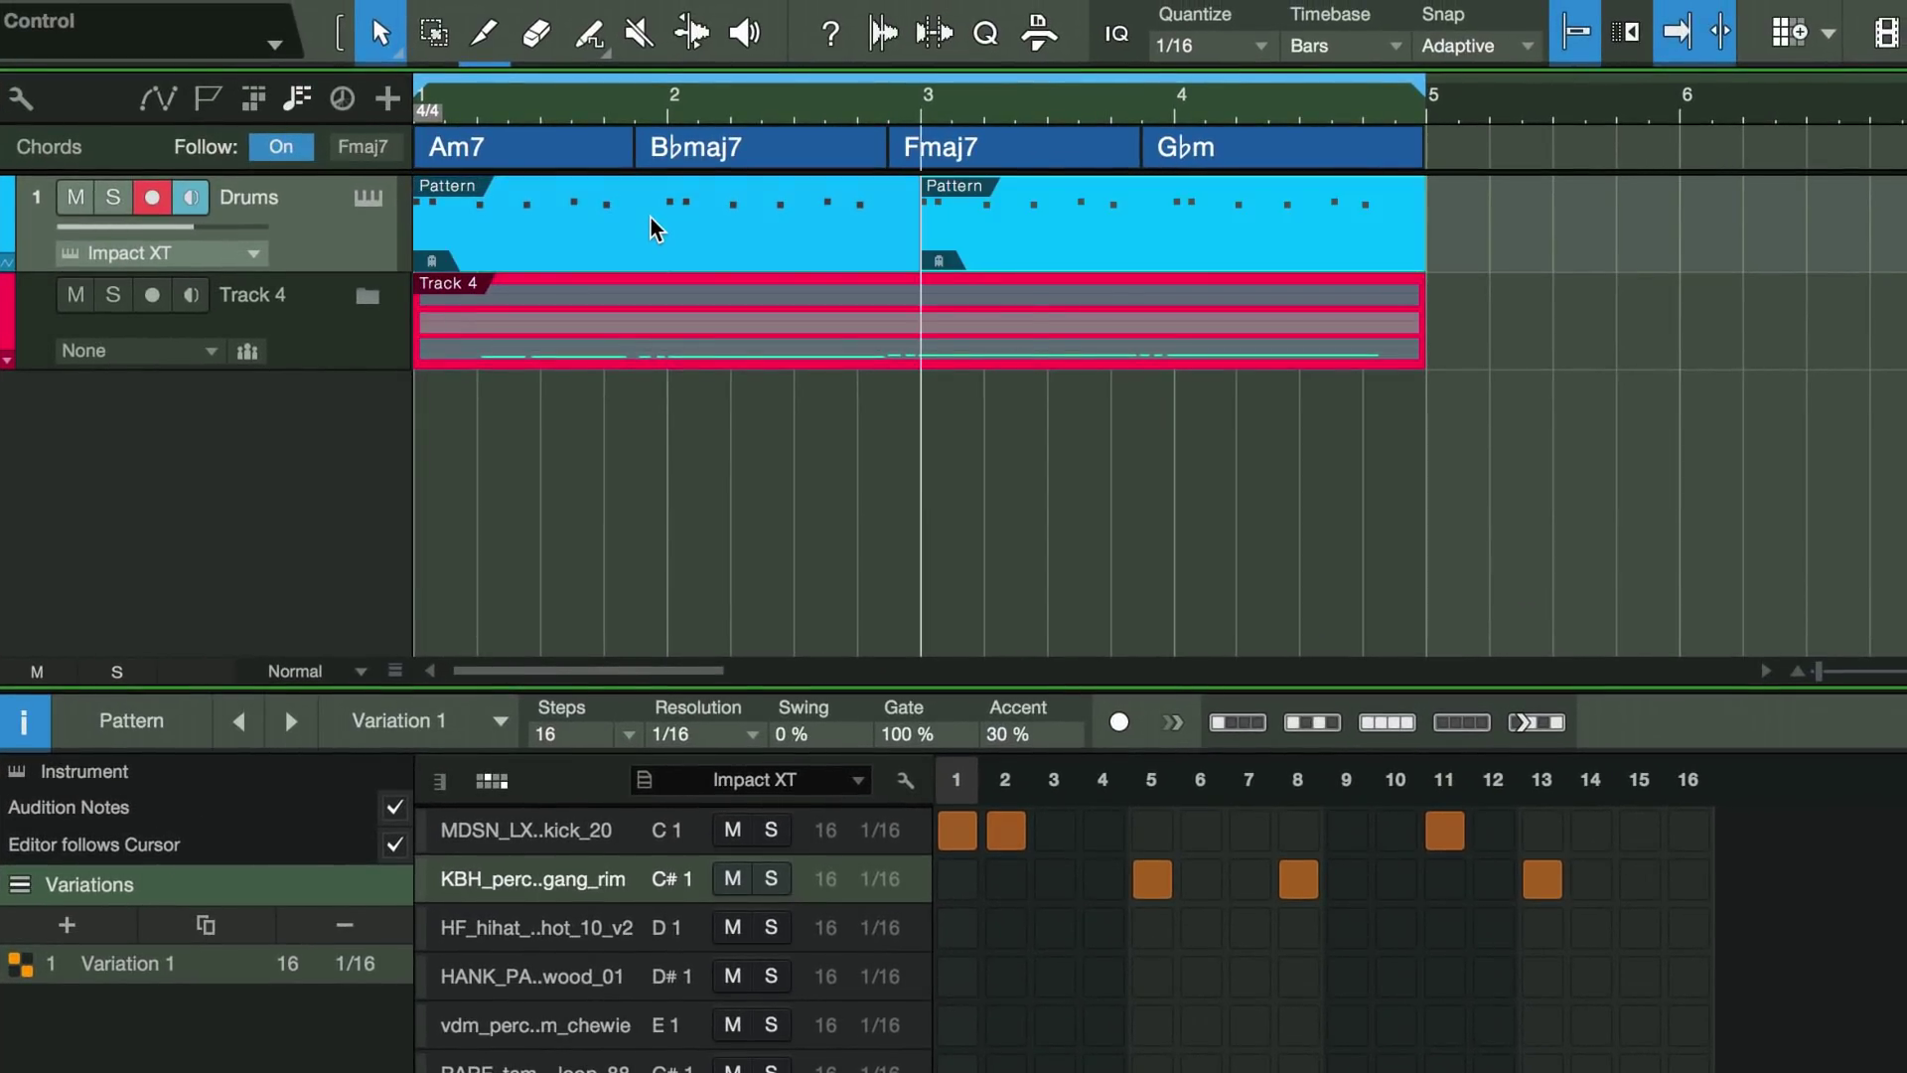
pyautogui.click(422, 106)
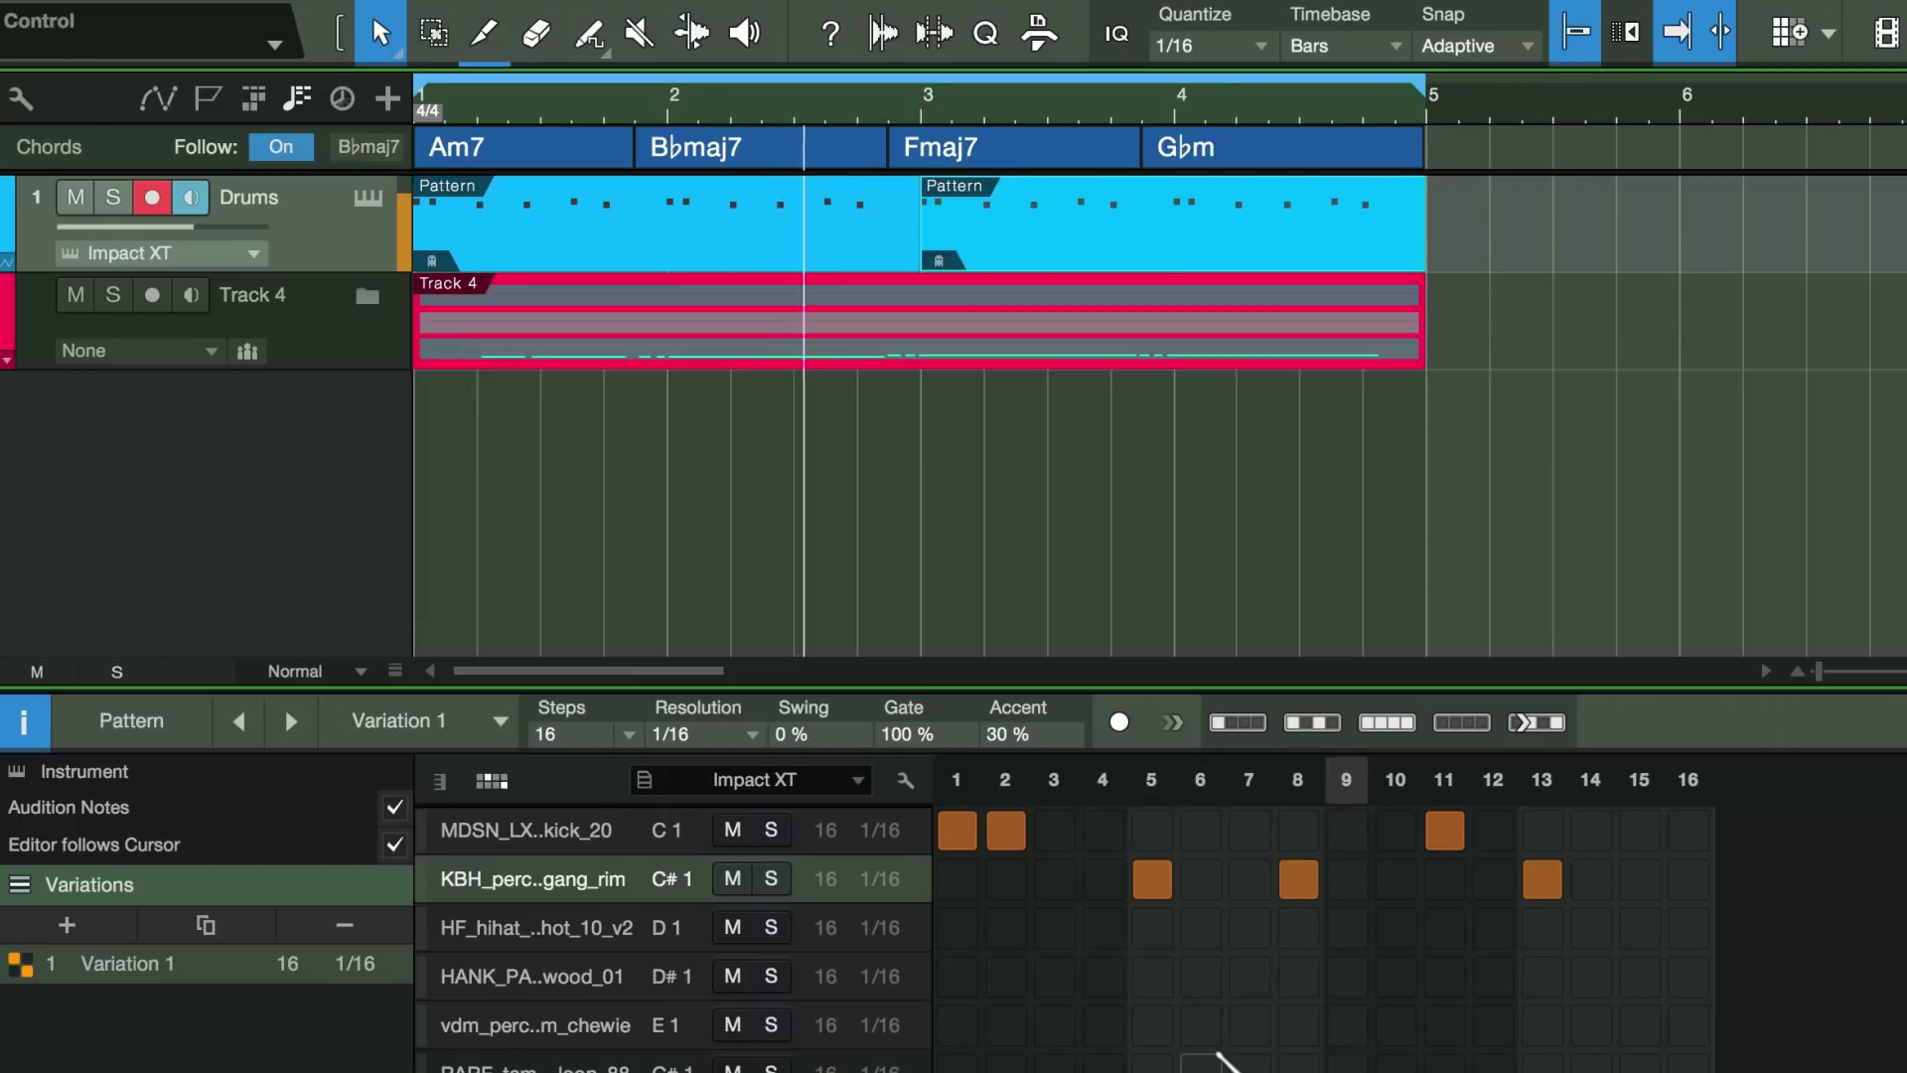
pyautogui.press('space')
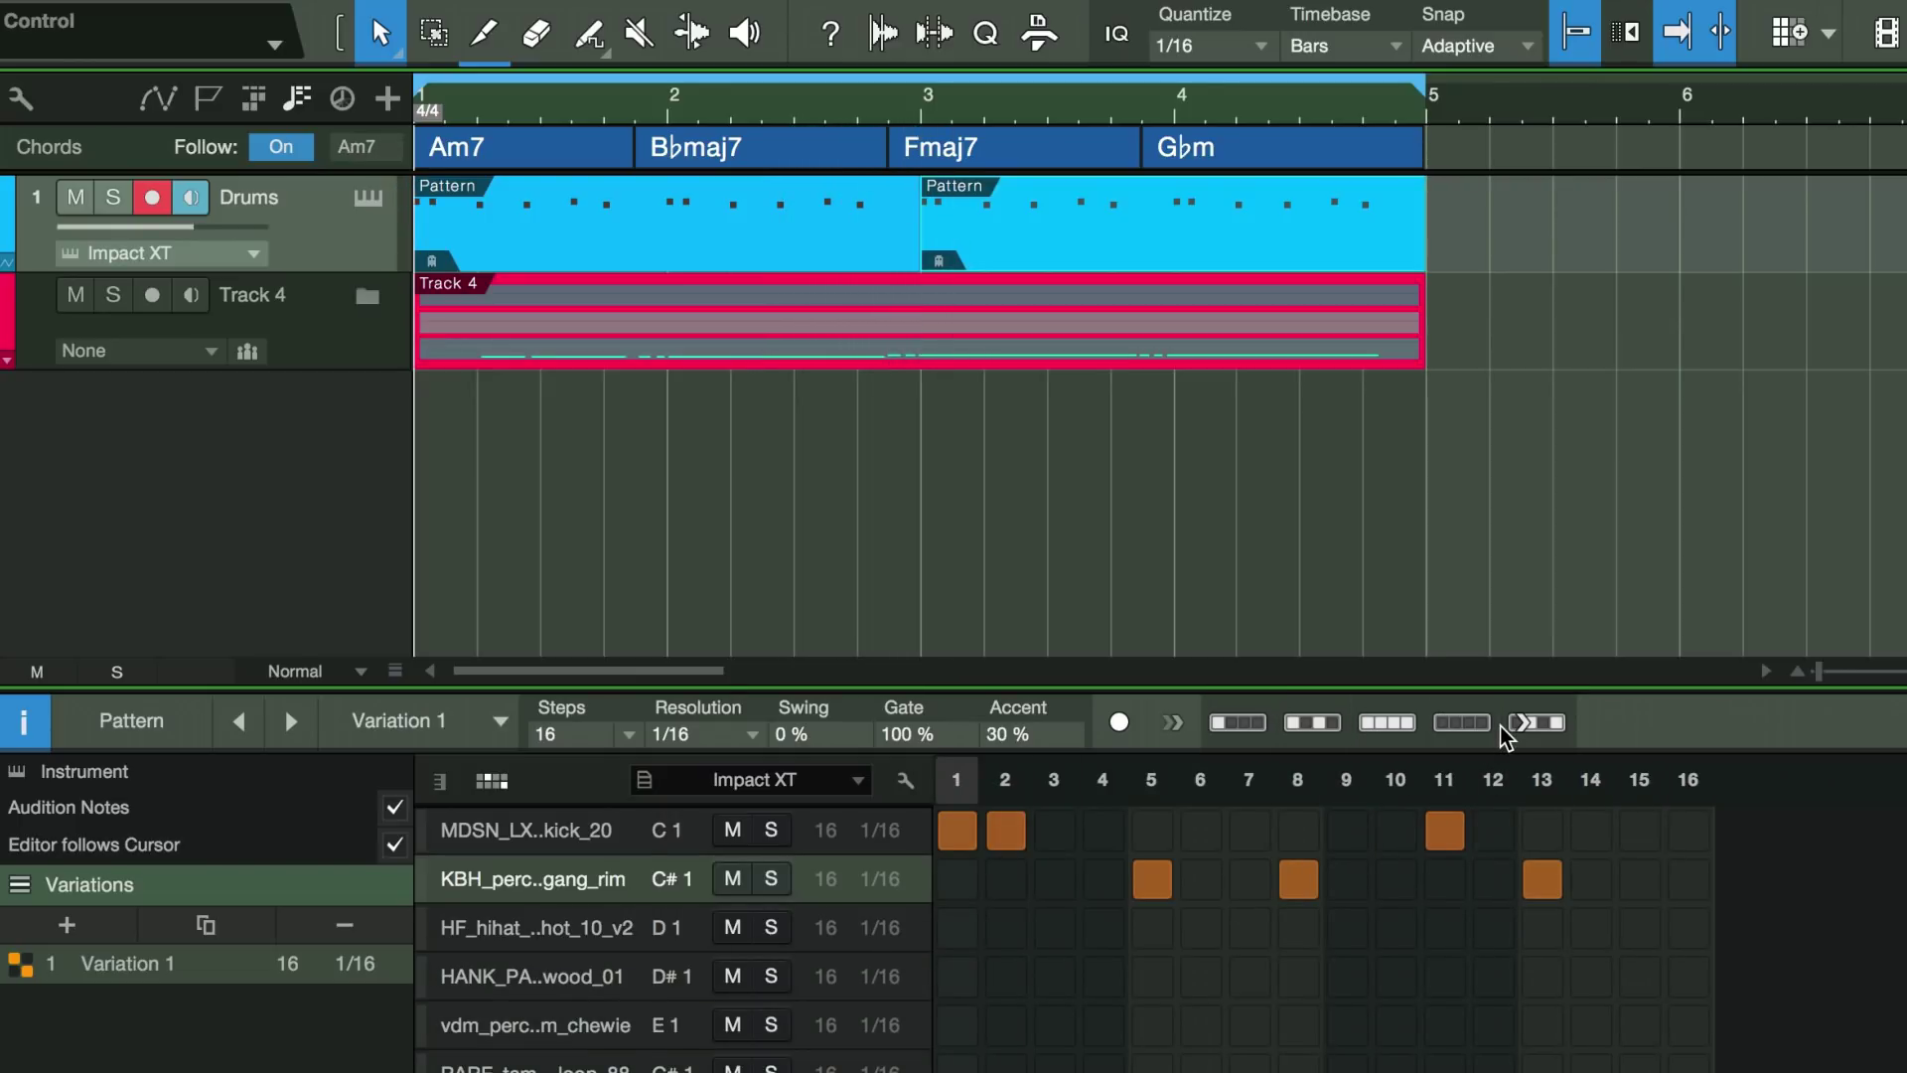
# - Fill all 16 steps of the HF_hihat lane and play it back
pyautogui.click(883, 929)
pyautogui.click(536, 938)
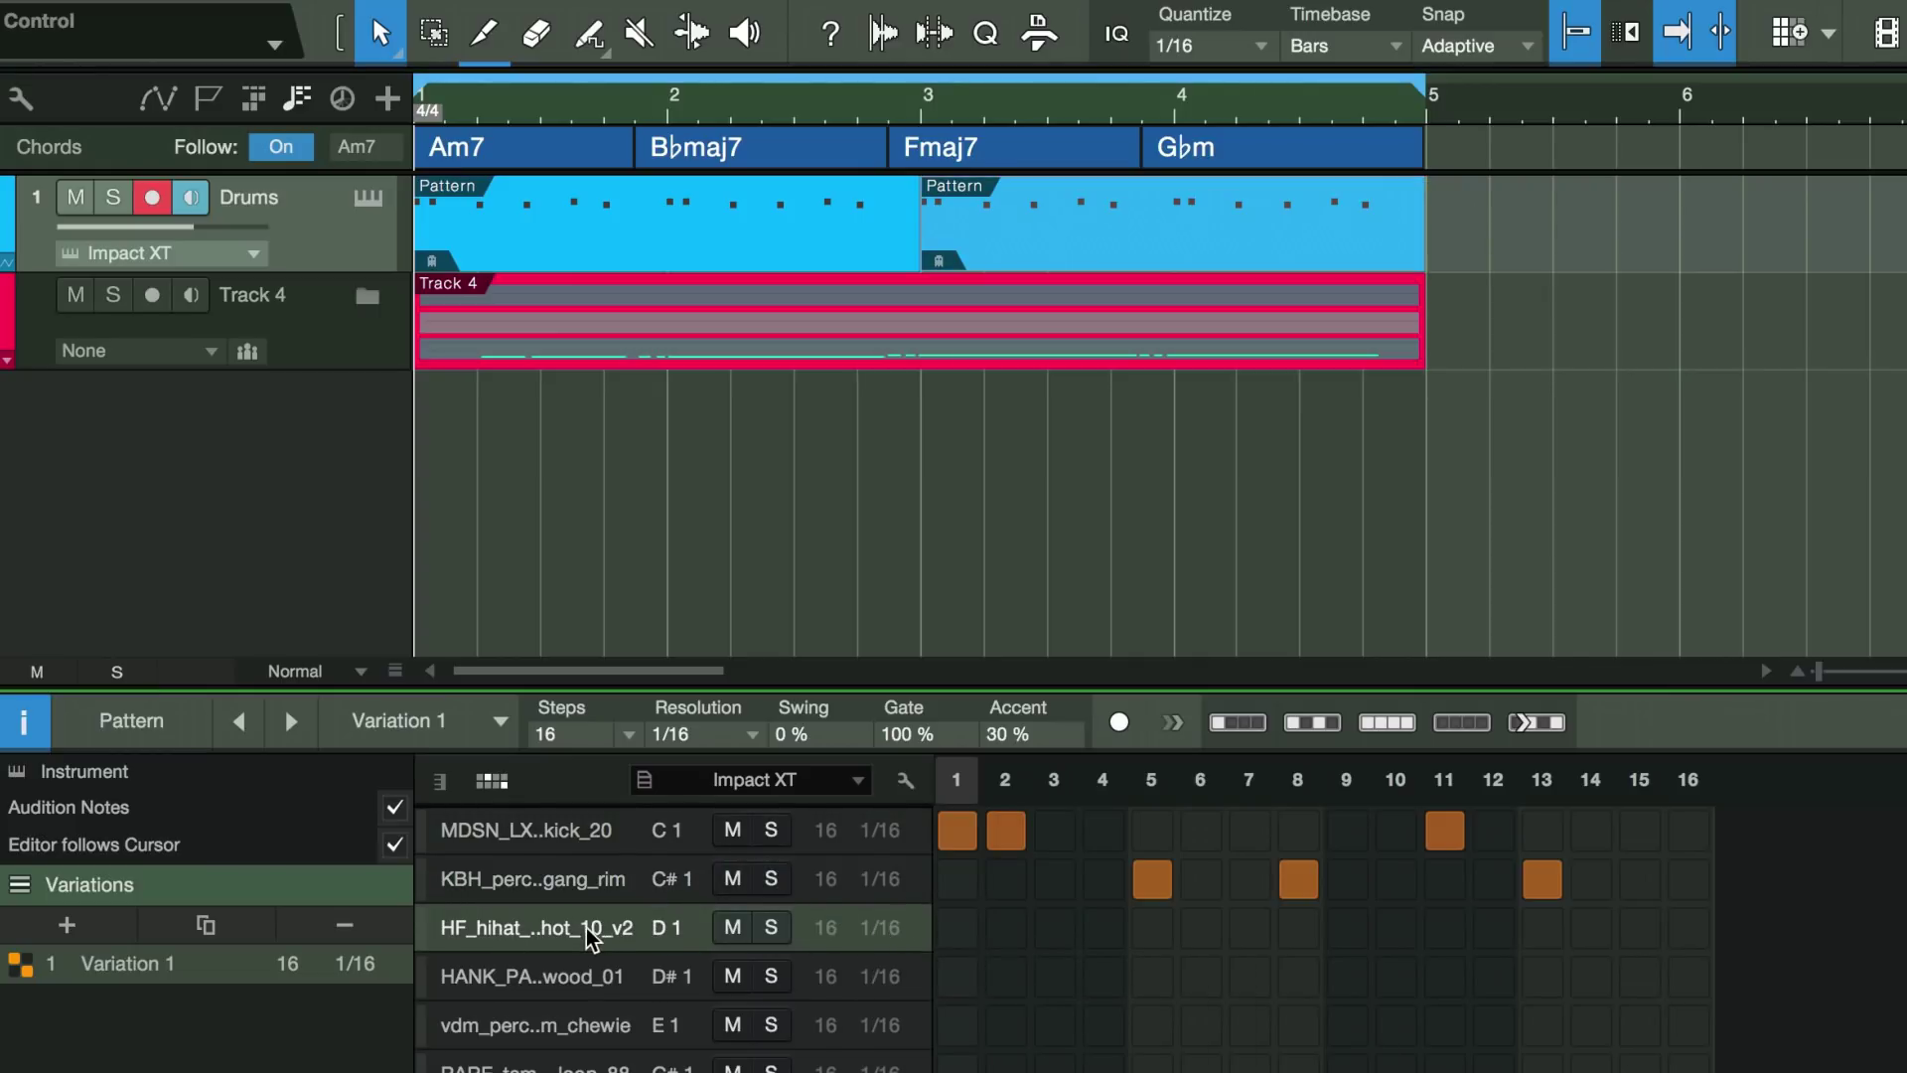
pyautogui.click(1386, 723)
pyautogui.press('space')
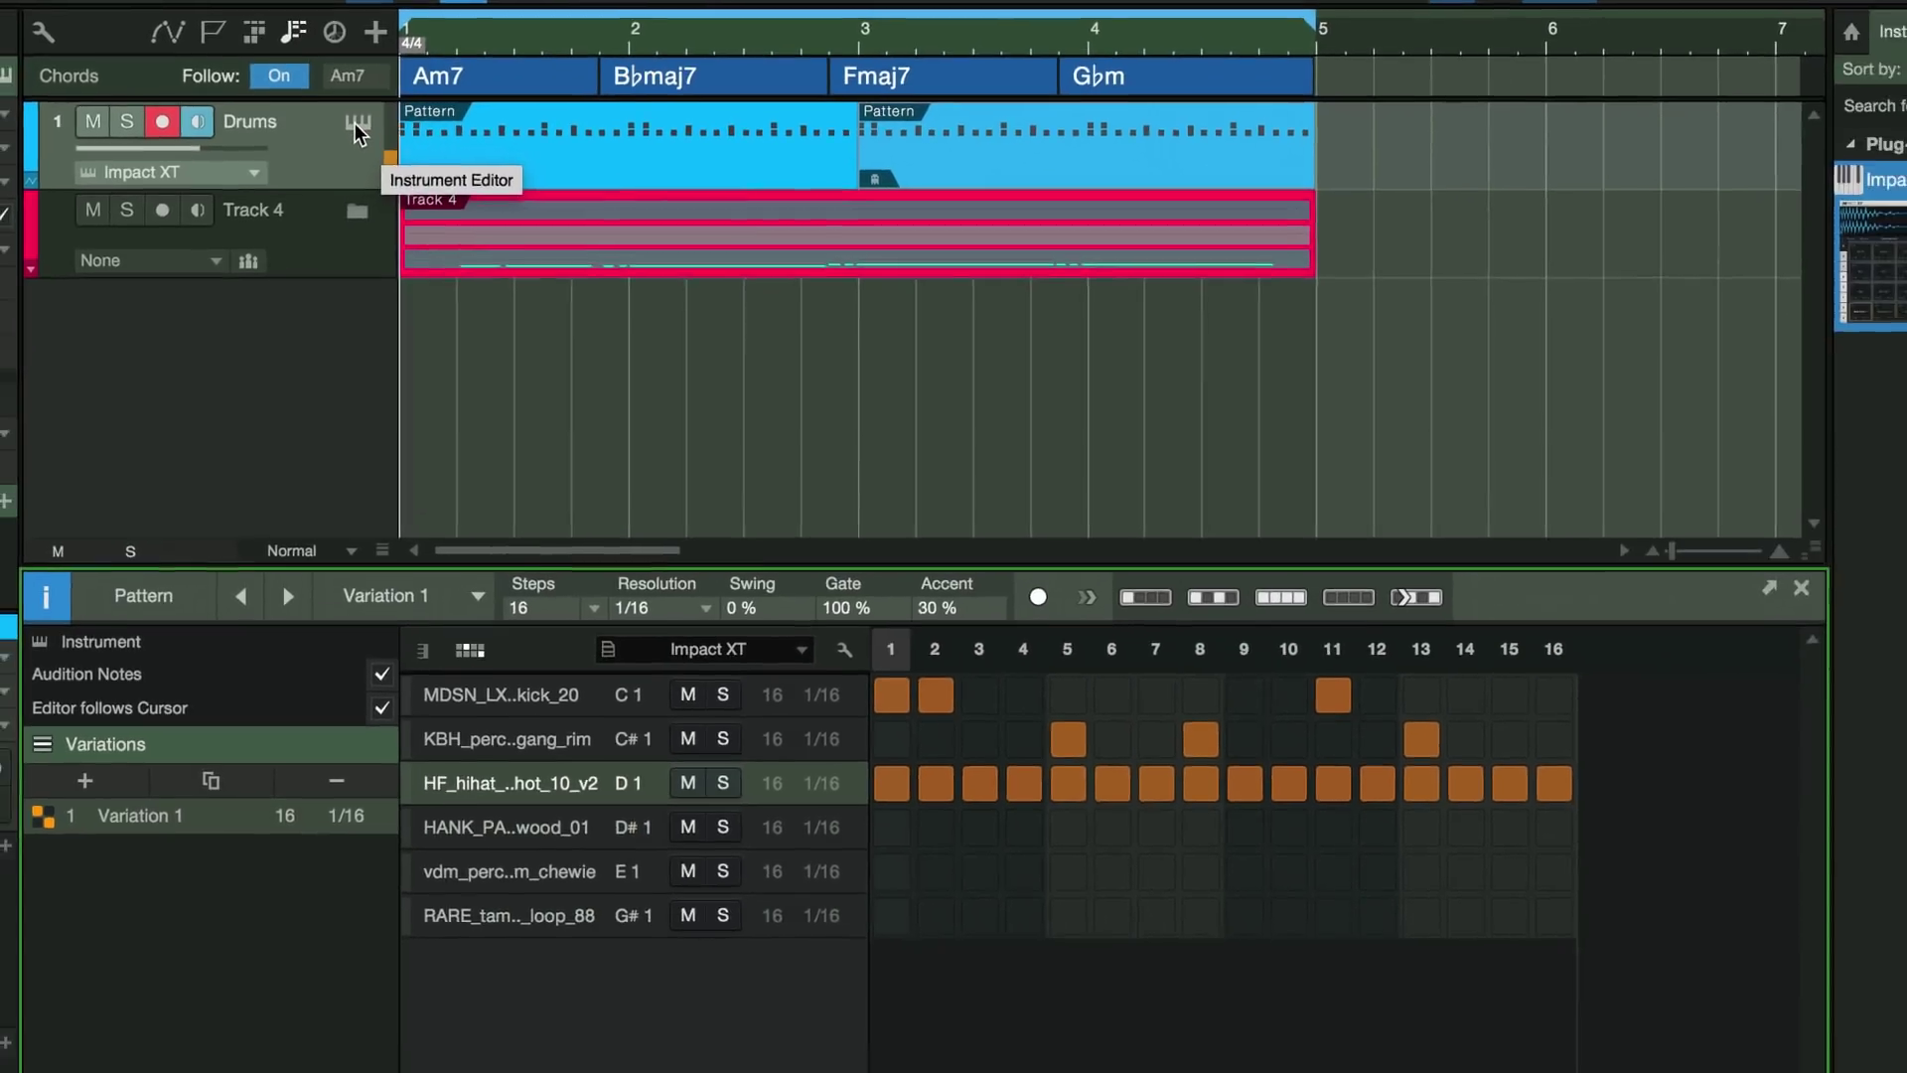
# - Set the hi-hat pad's filter to HP12 Ladder with about 9% resonance, then close Impact XT
pyautogui.click(367, 198)
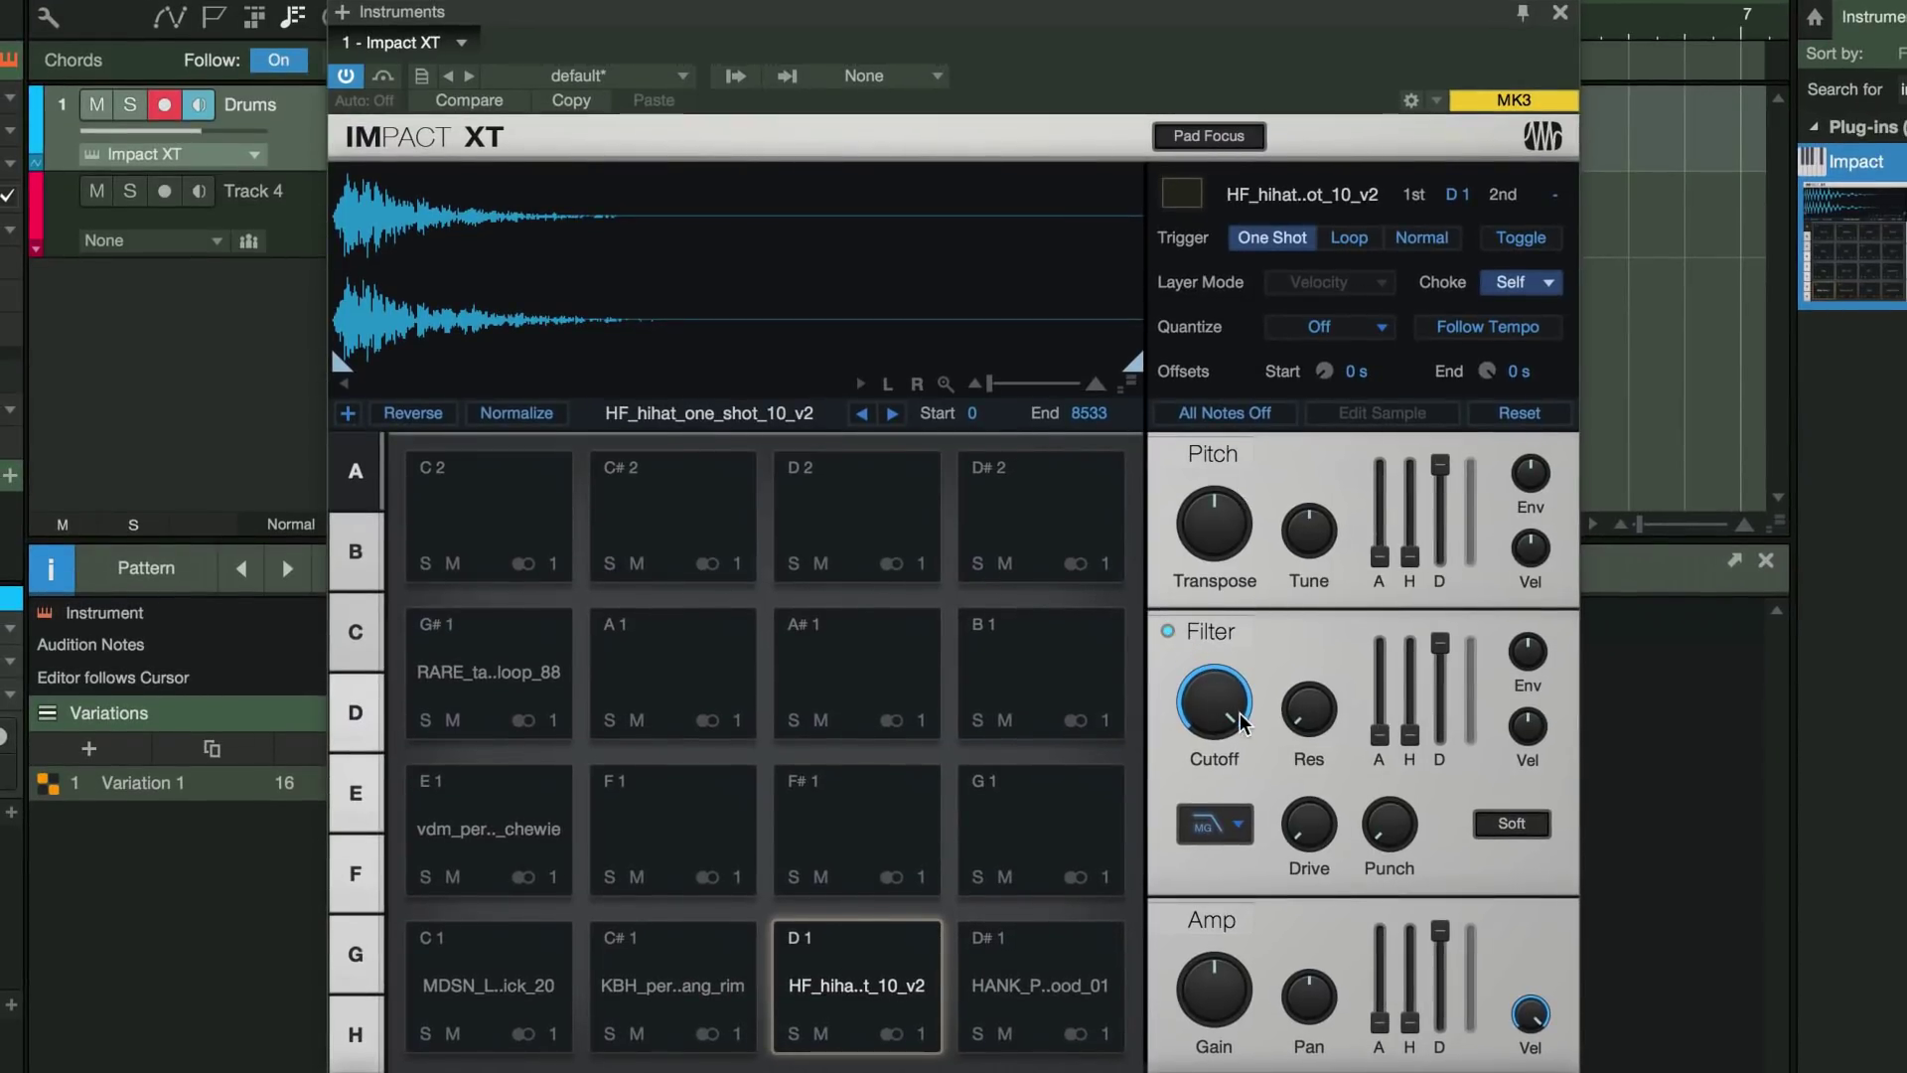
pyautogui.click(1221, 823)
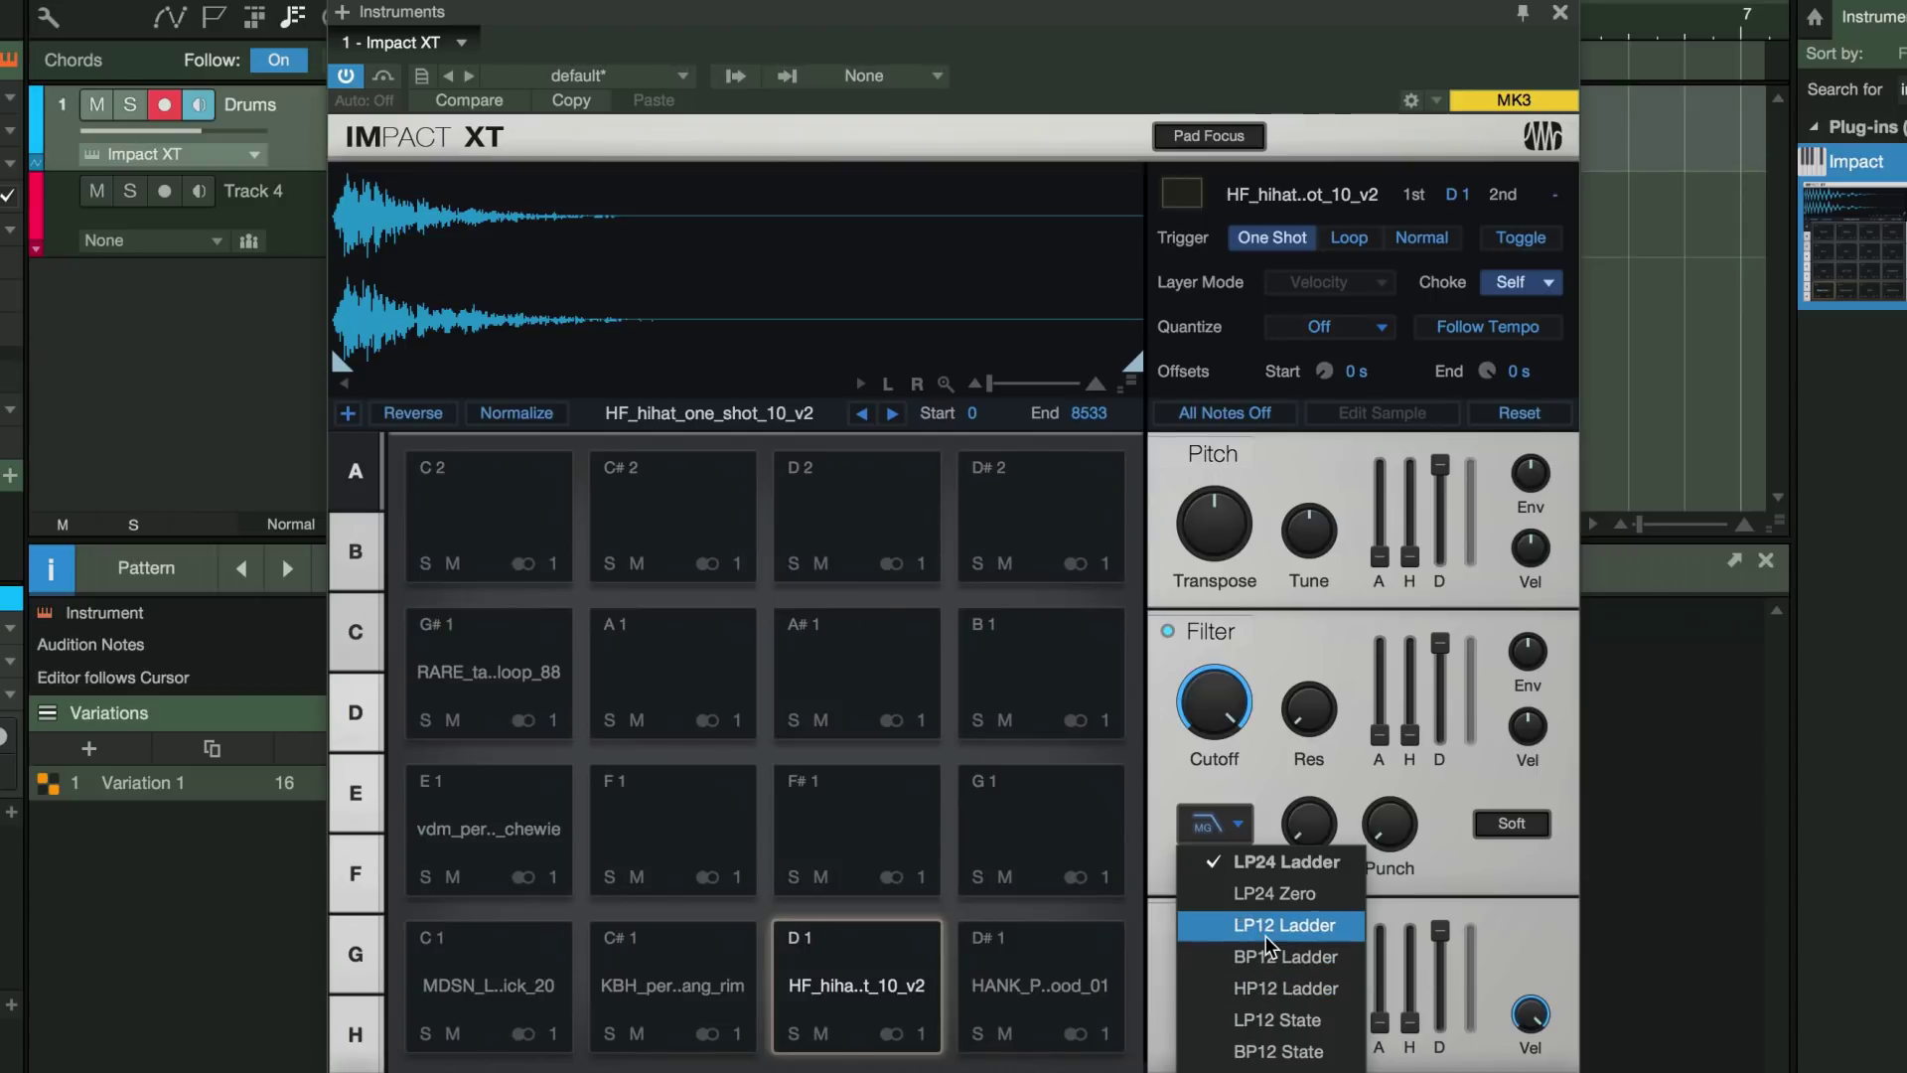
pyautogui.click(1259, 989)
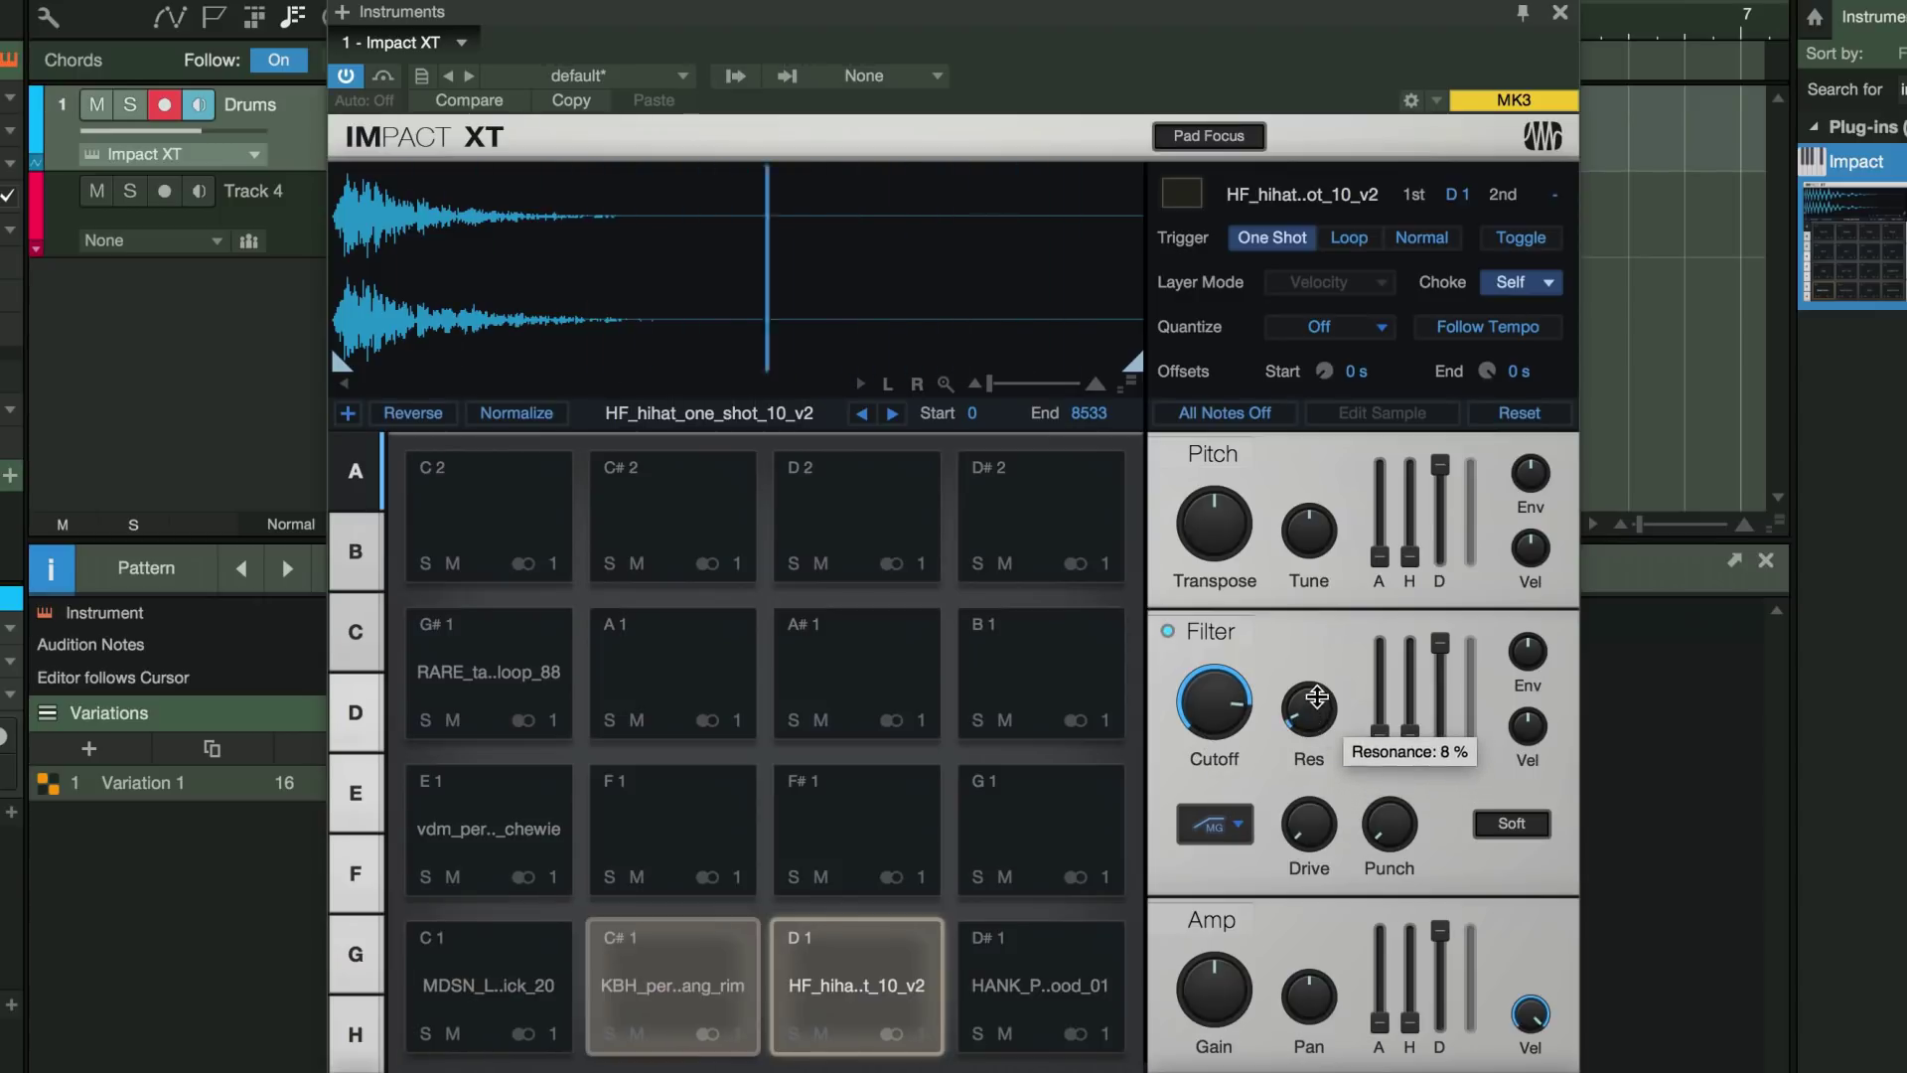
pyautogui.moveTo(1312, 708); pyautogui.dragTo(1317, 688)
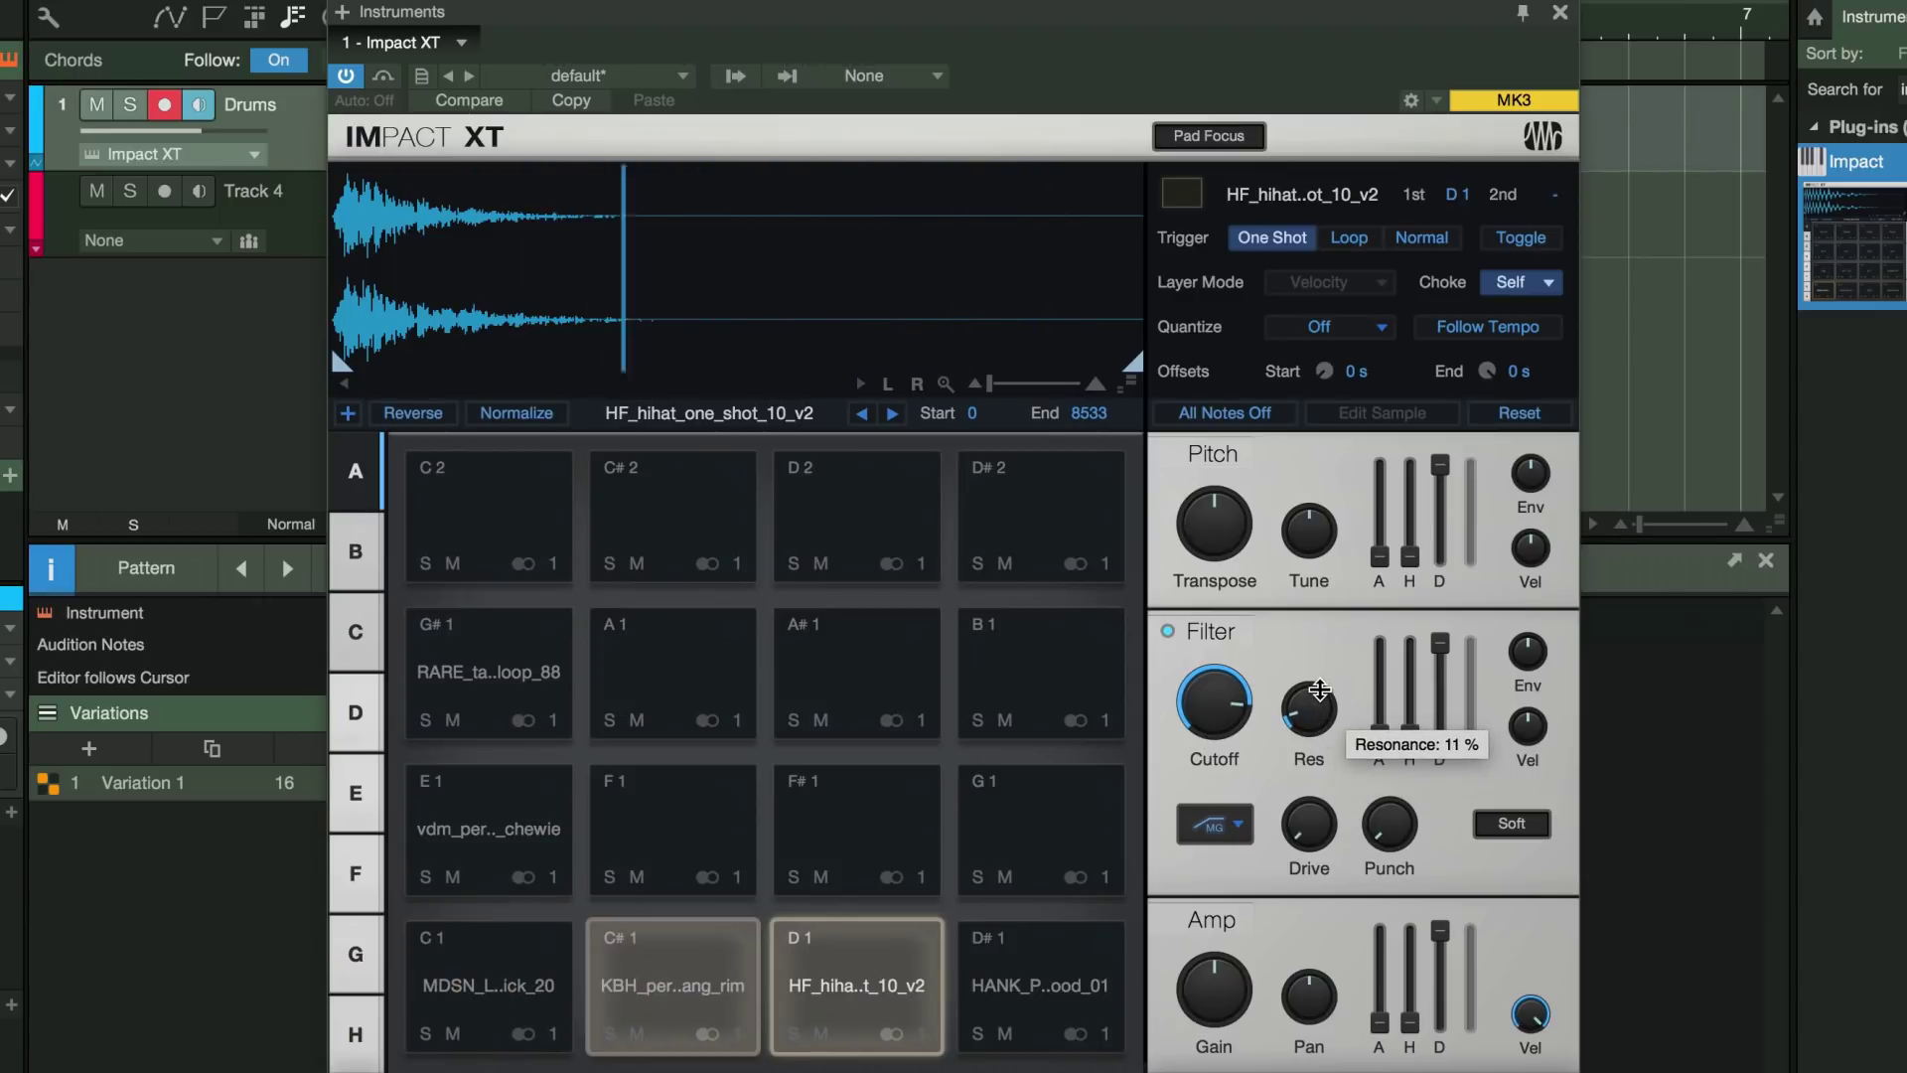
pyautogui.click(1560, 14)
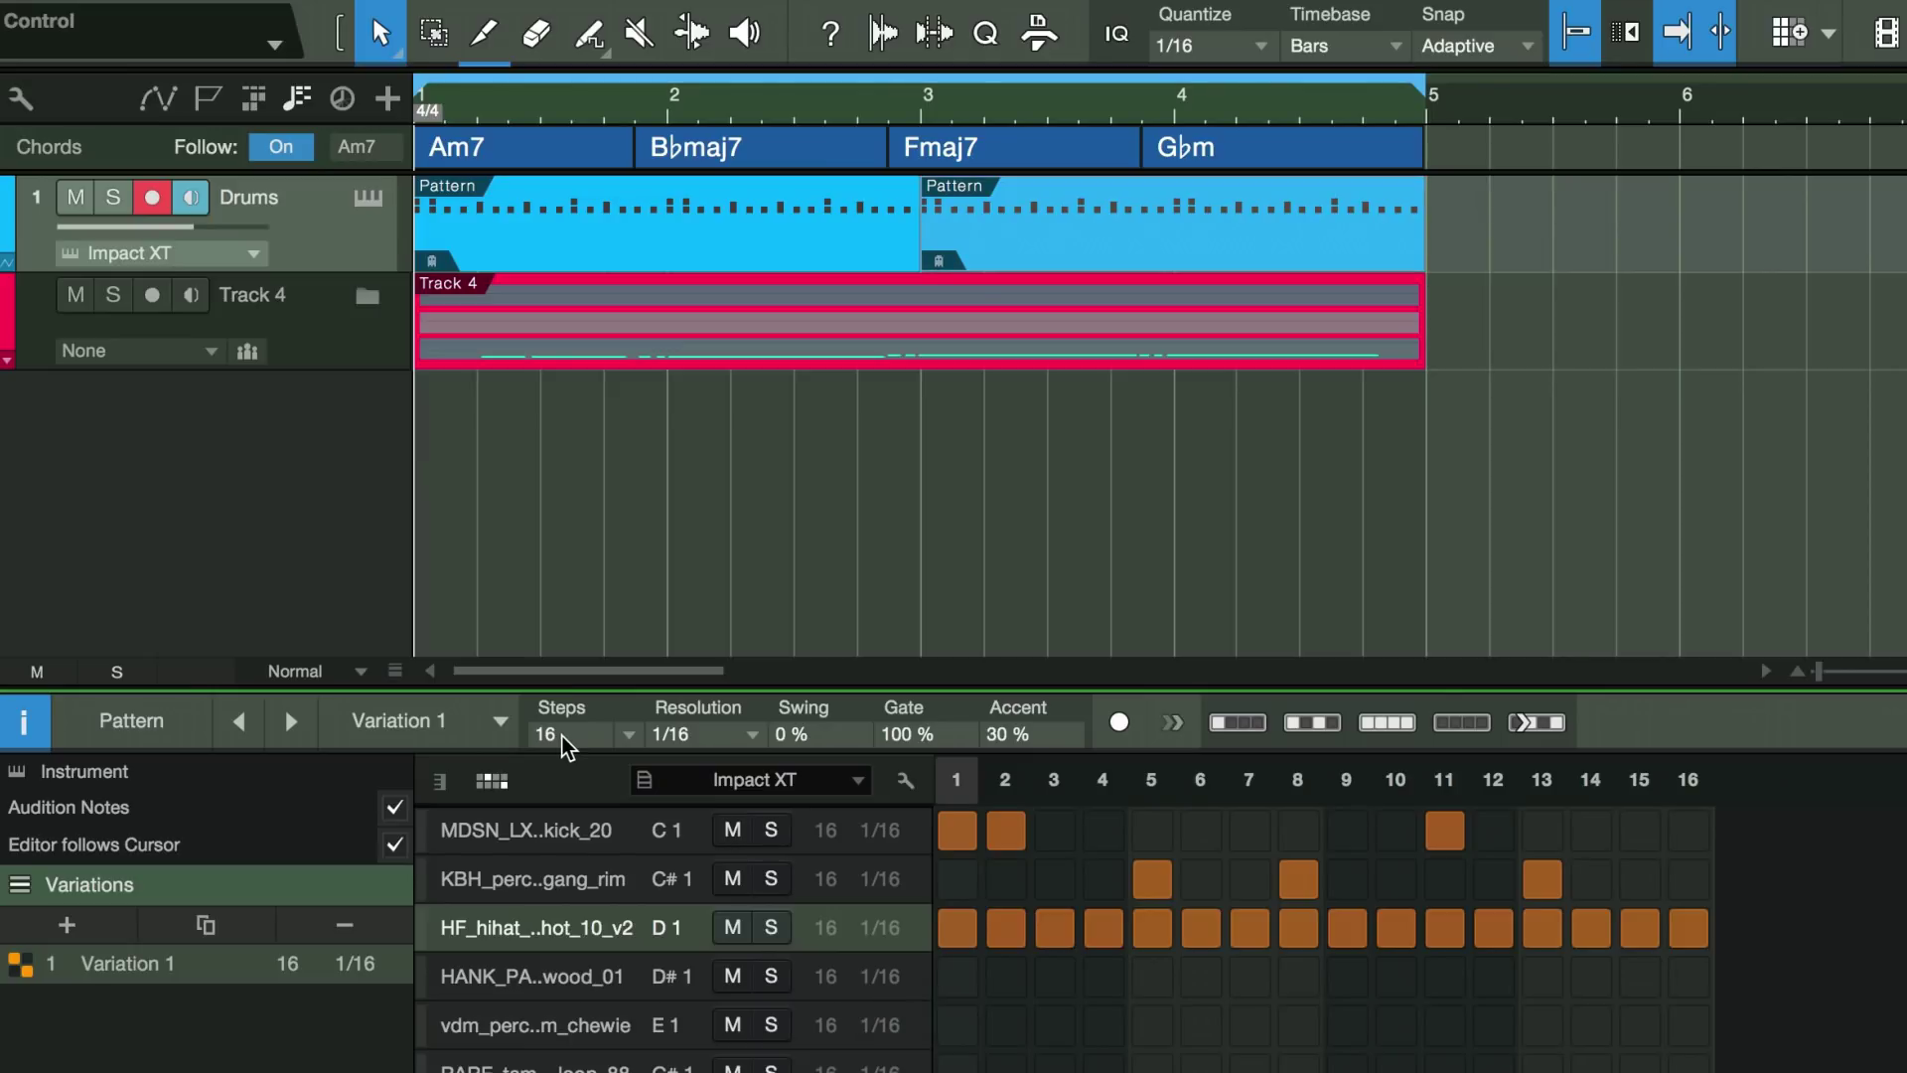
# - Add a tambourine hit on step 3 of the RARE_tam lane and try a shorter step count
pyautogui.scroll(5, 567, 740)
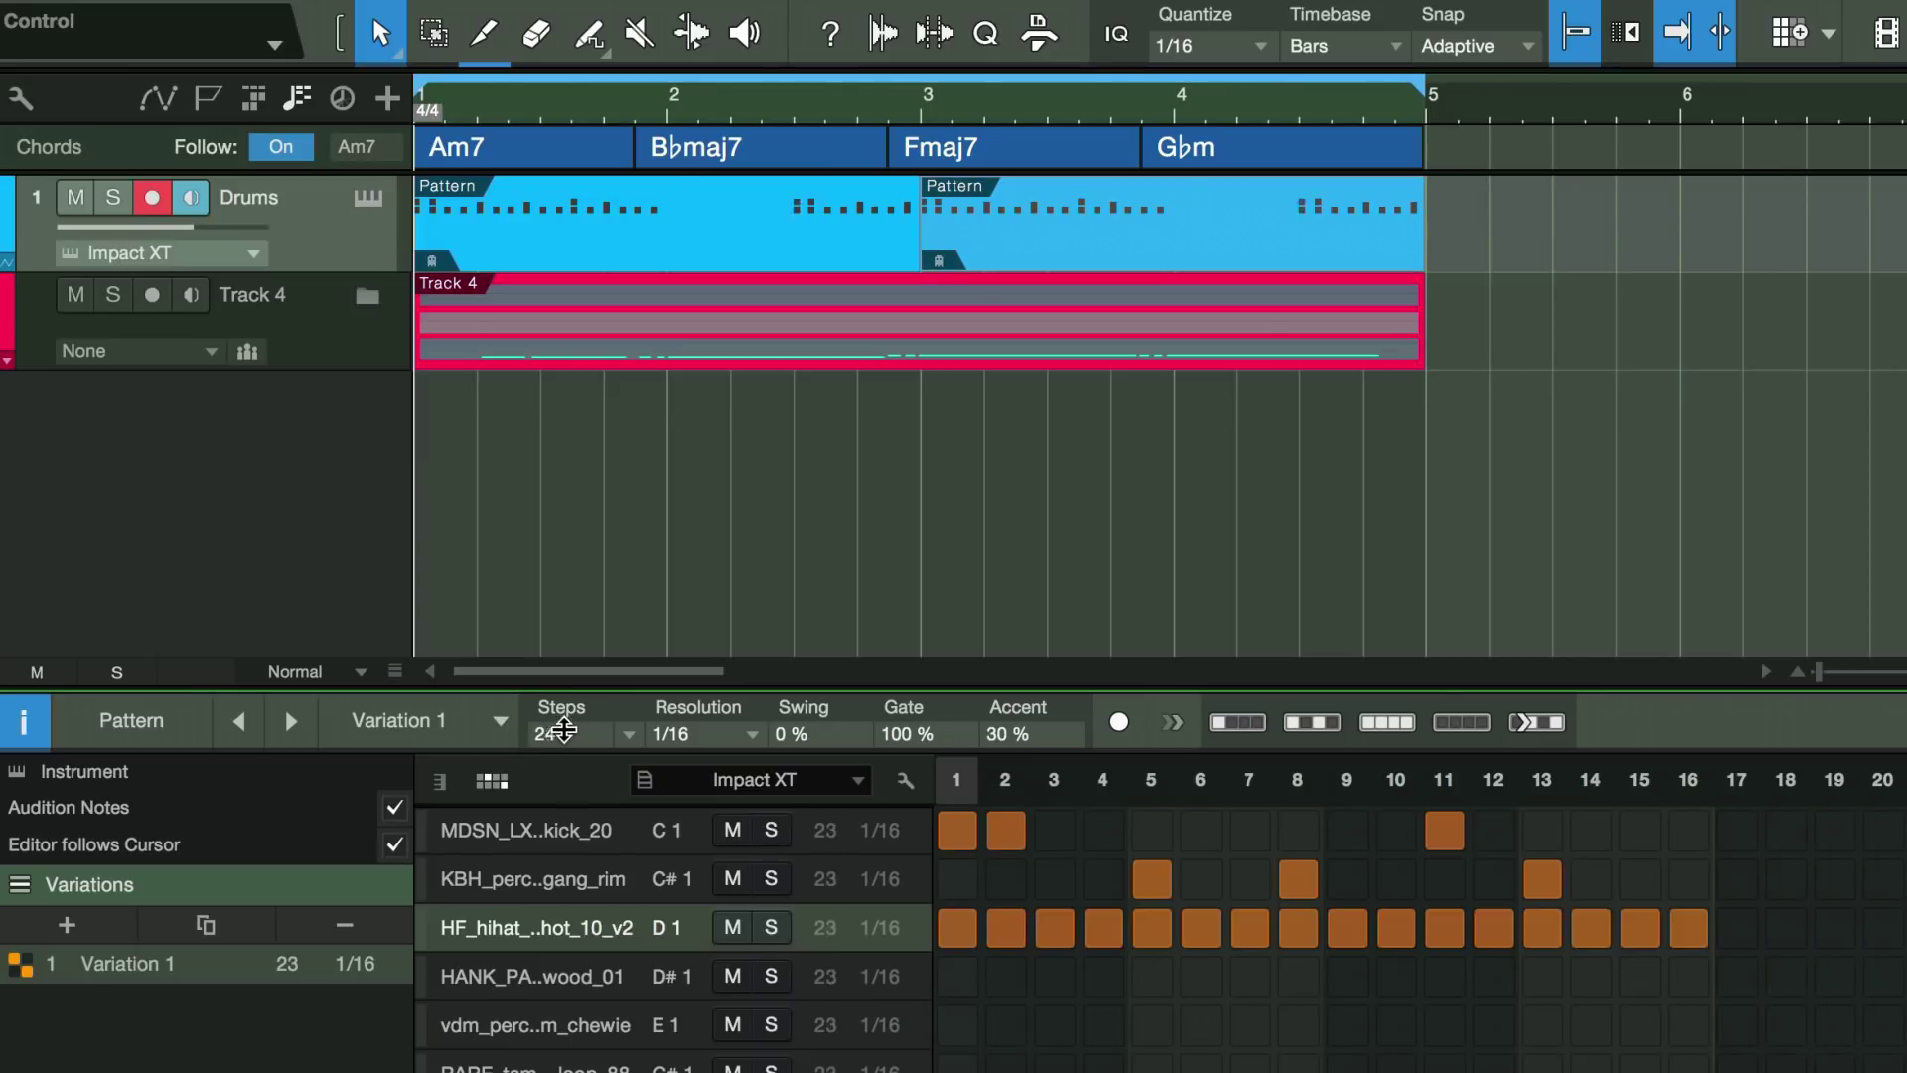
pyautogui.scroll(-5, 561, 732)
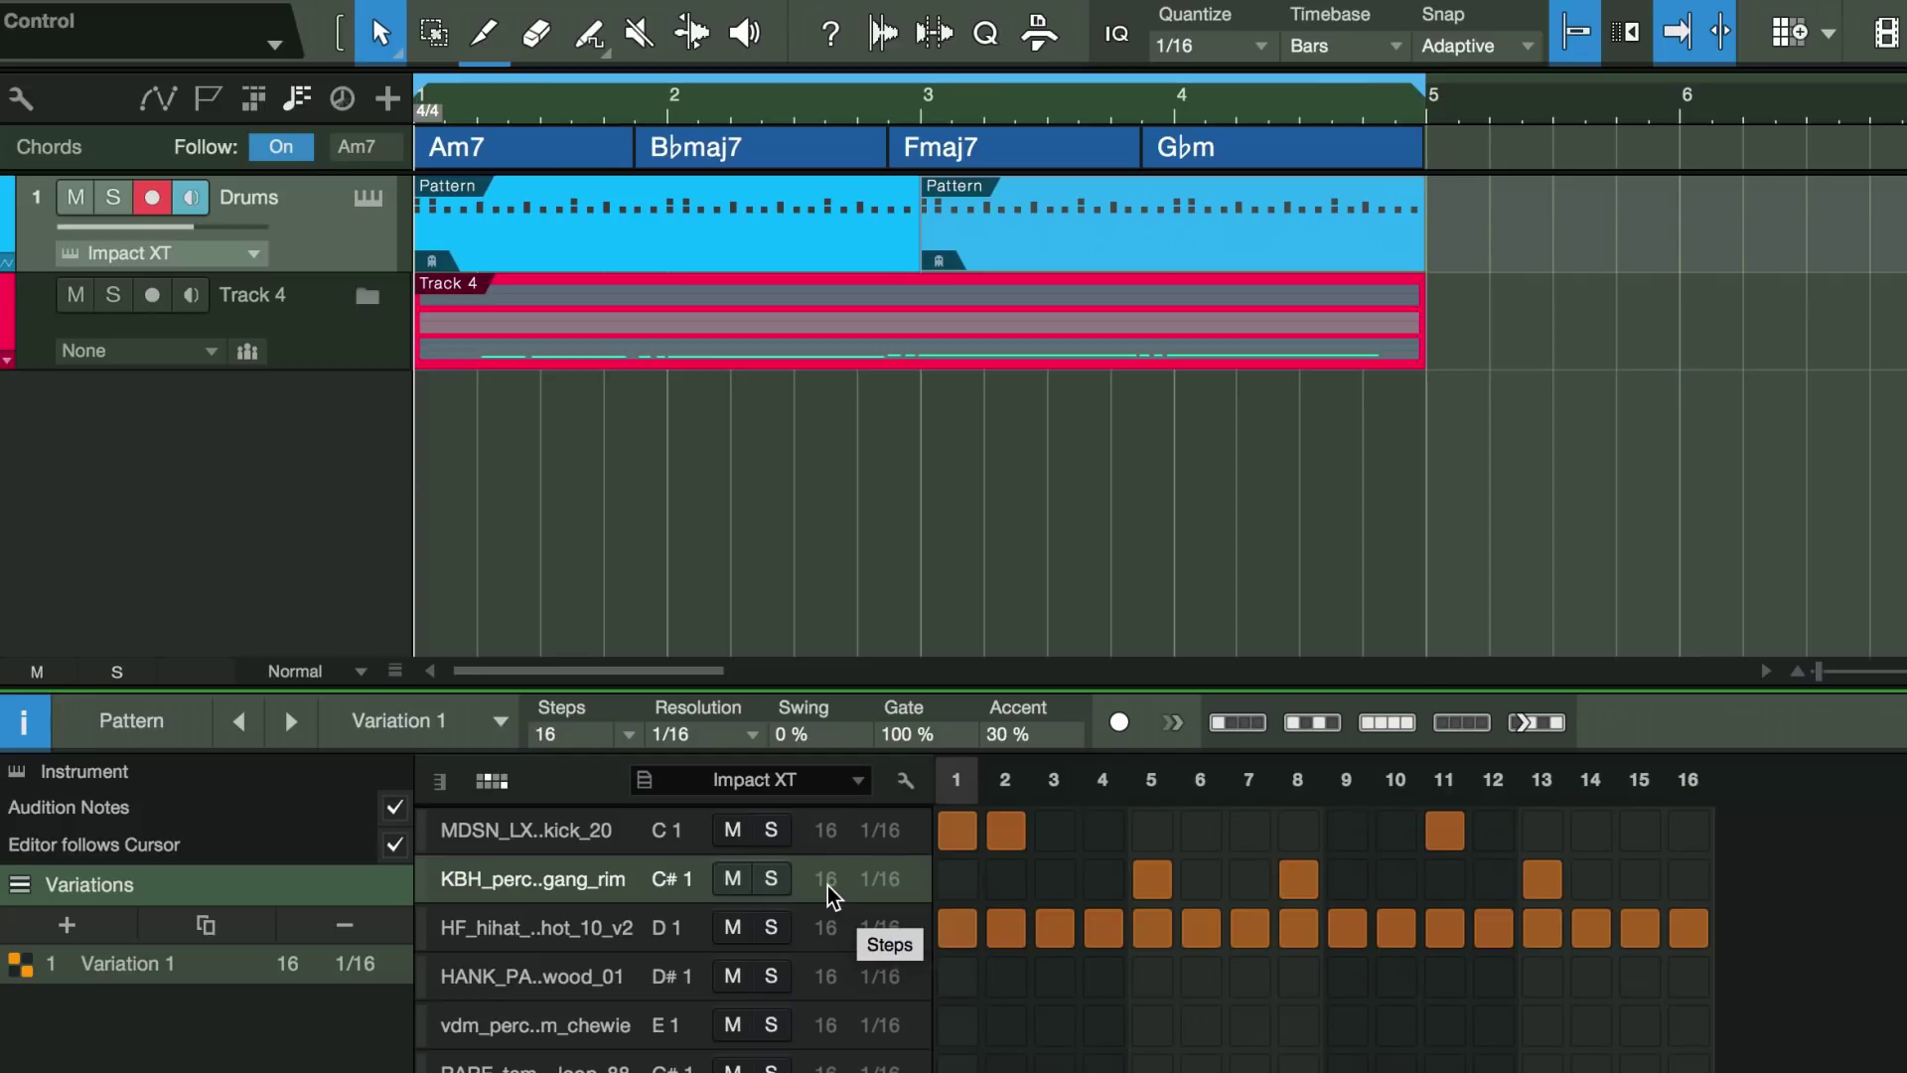
pyautogui.click(832, 938)
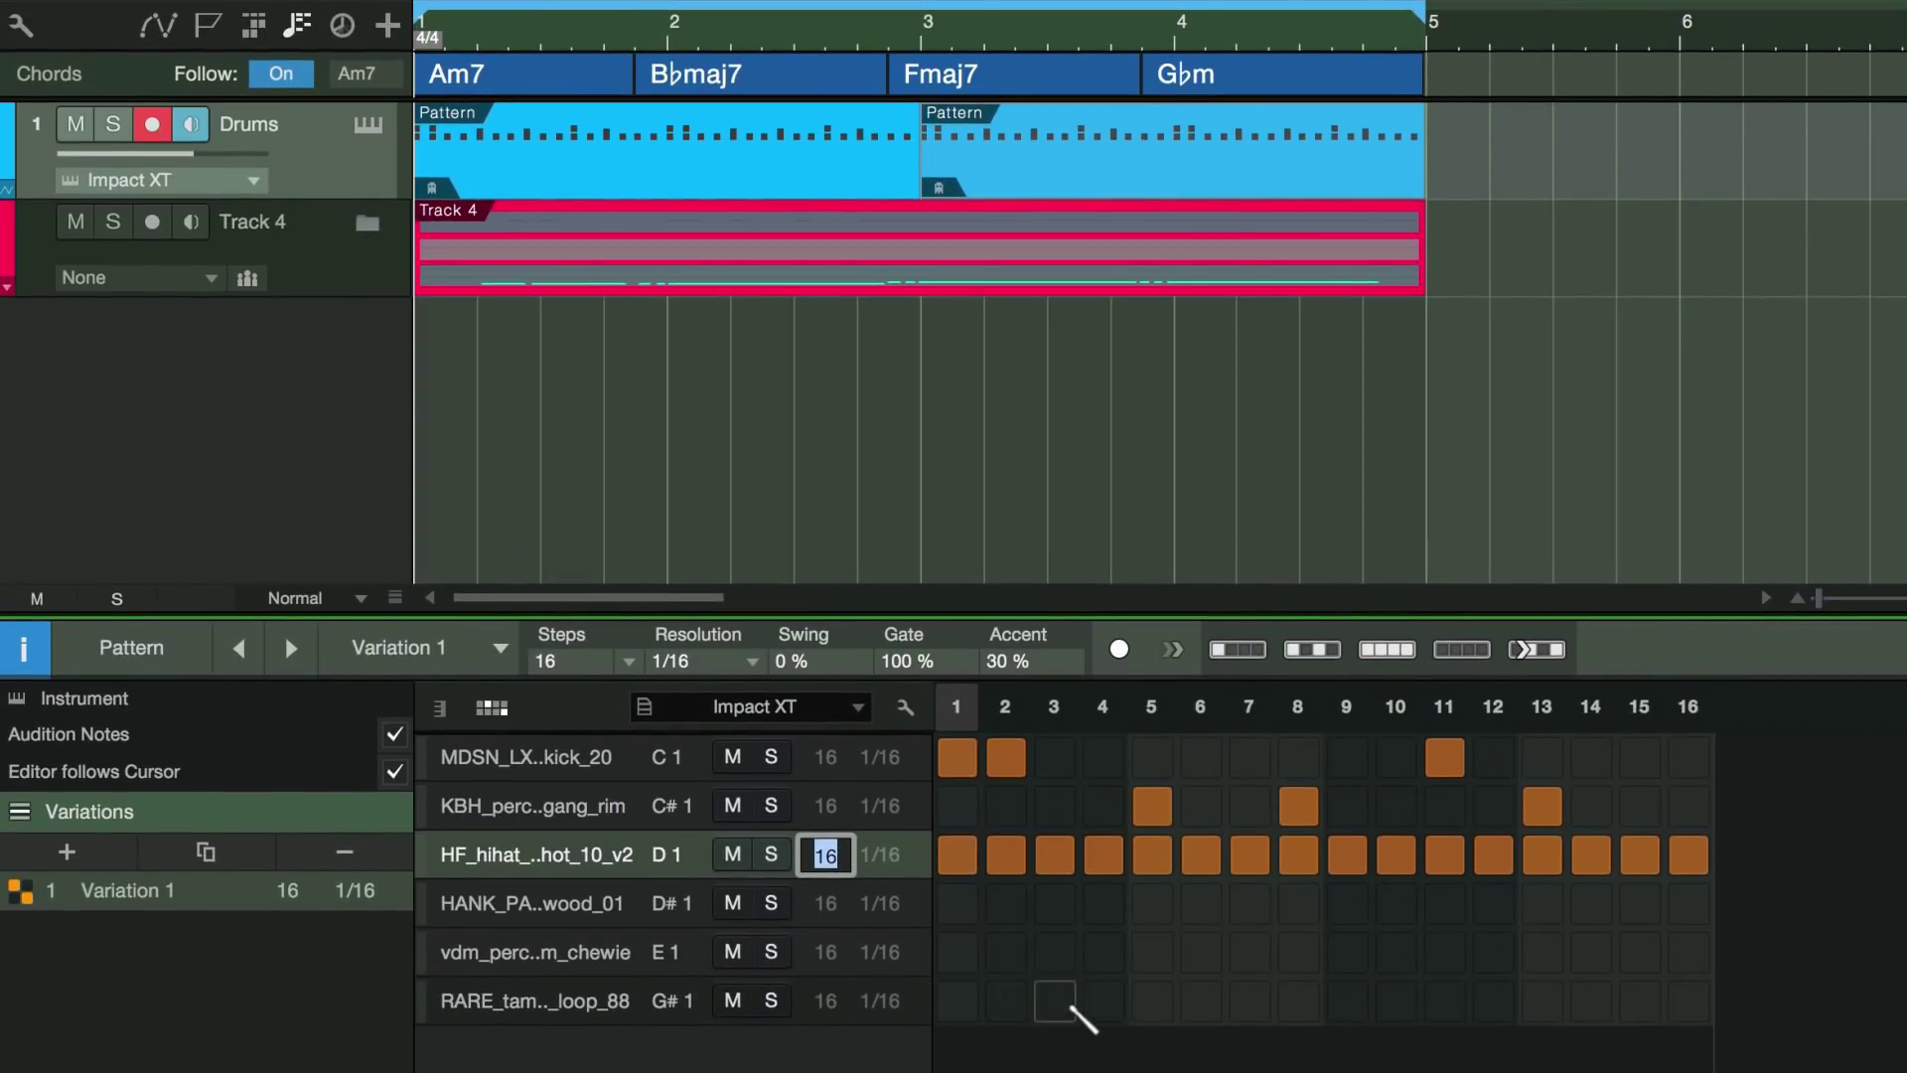
pyautogui.click(1056, 1001)
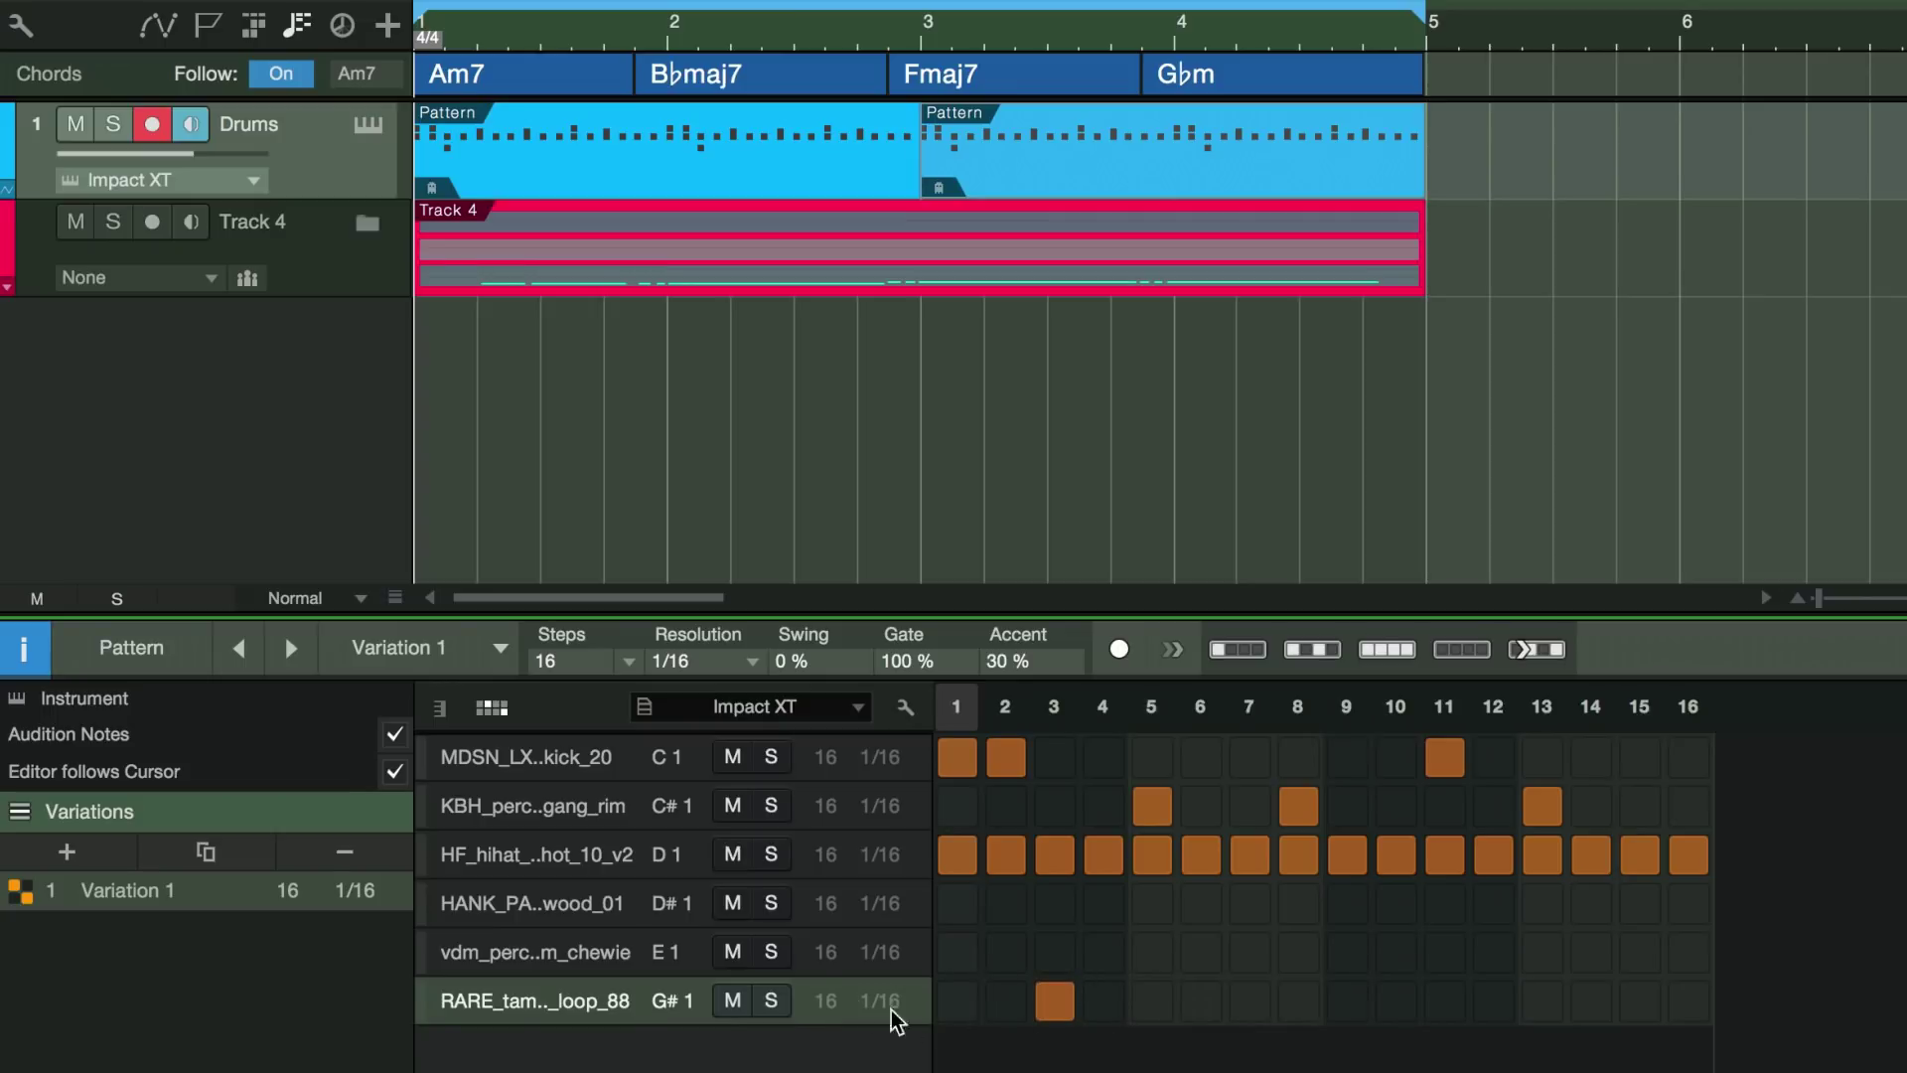
pyautogui.moveTo(839, 1013); pyautogui.dragTo(832, 1028)
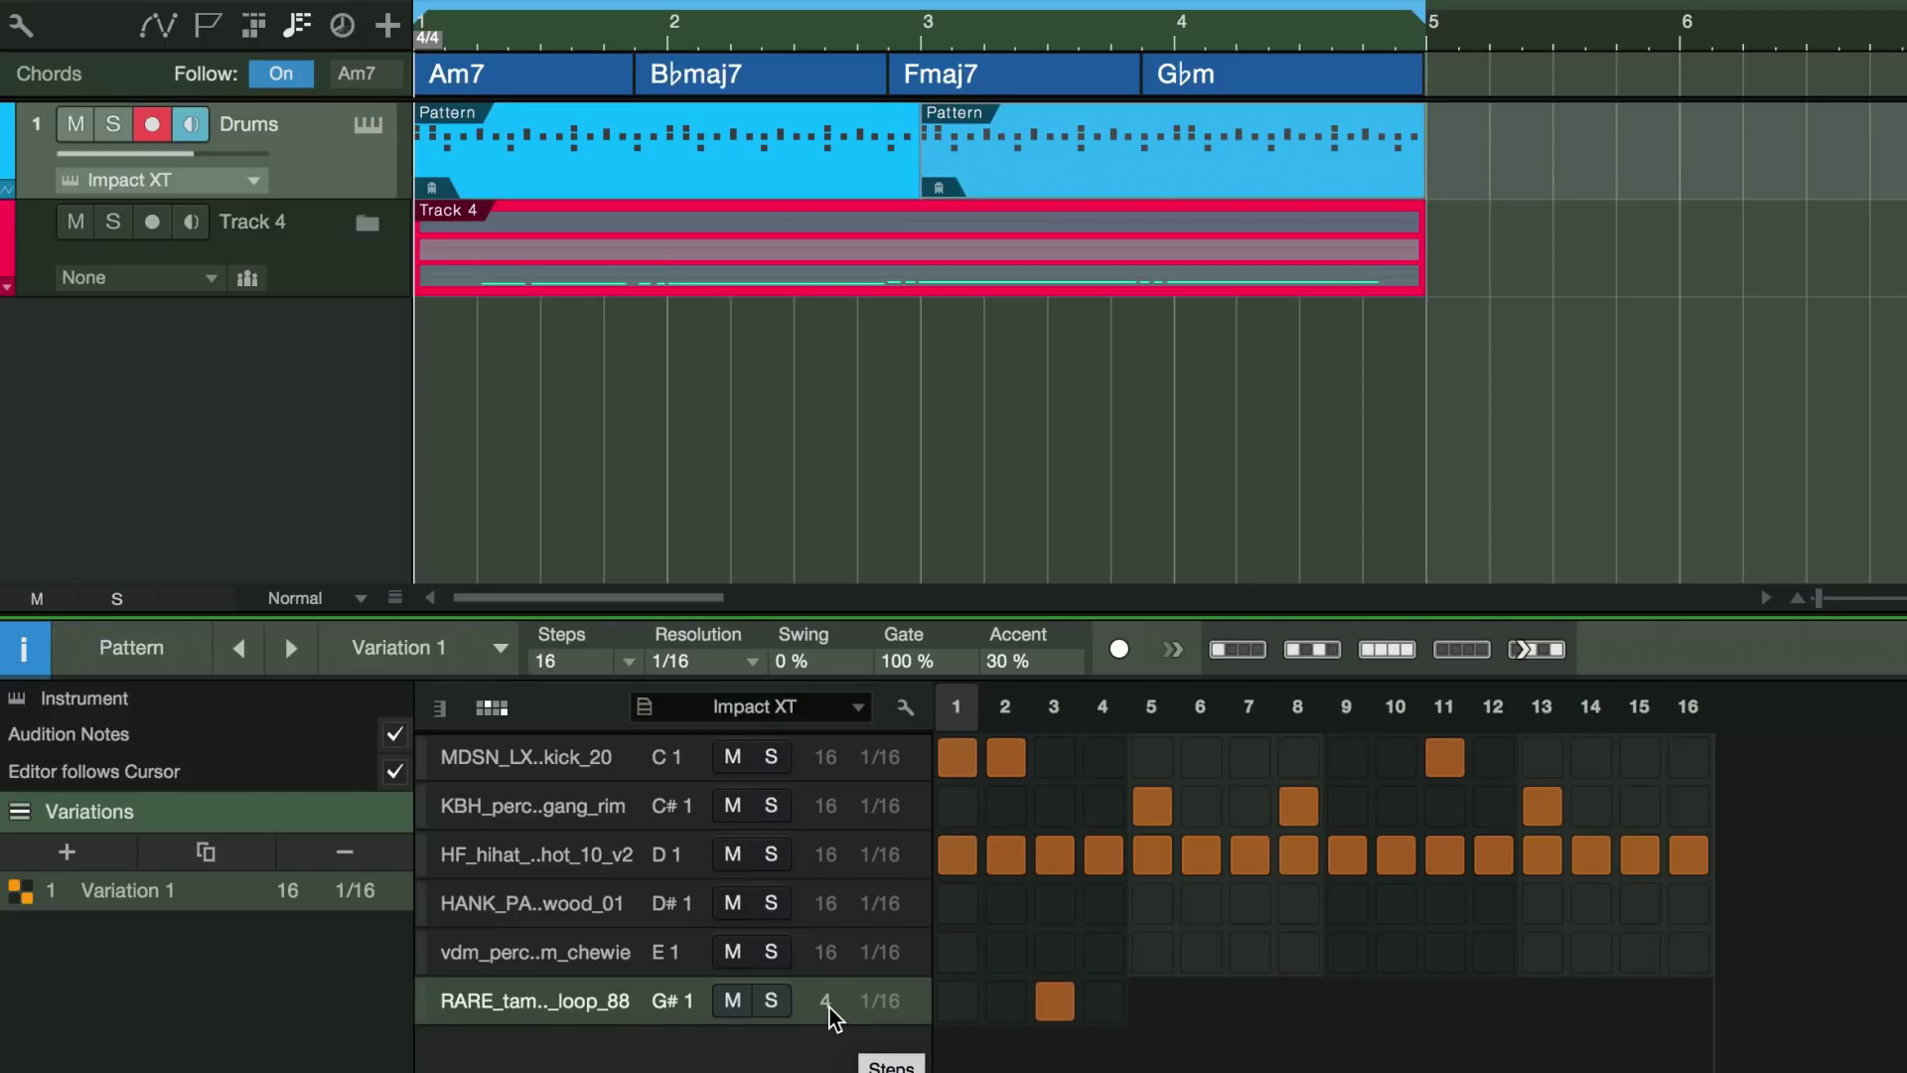
pyautogui.press('space')
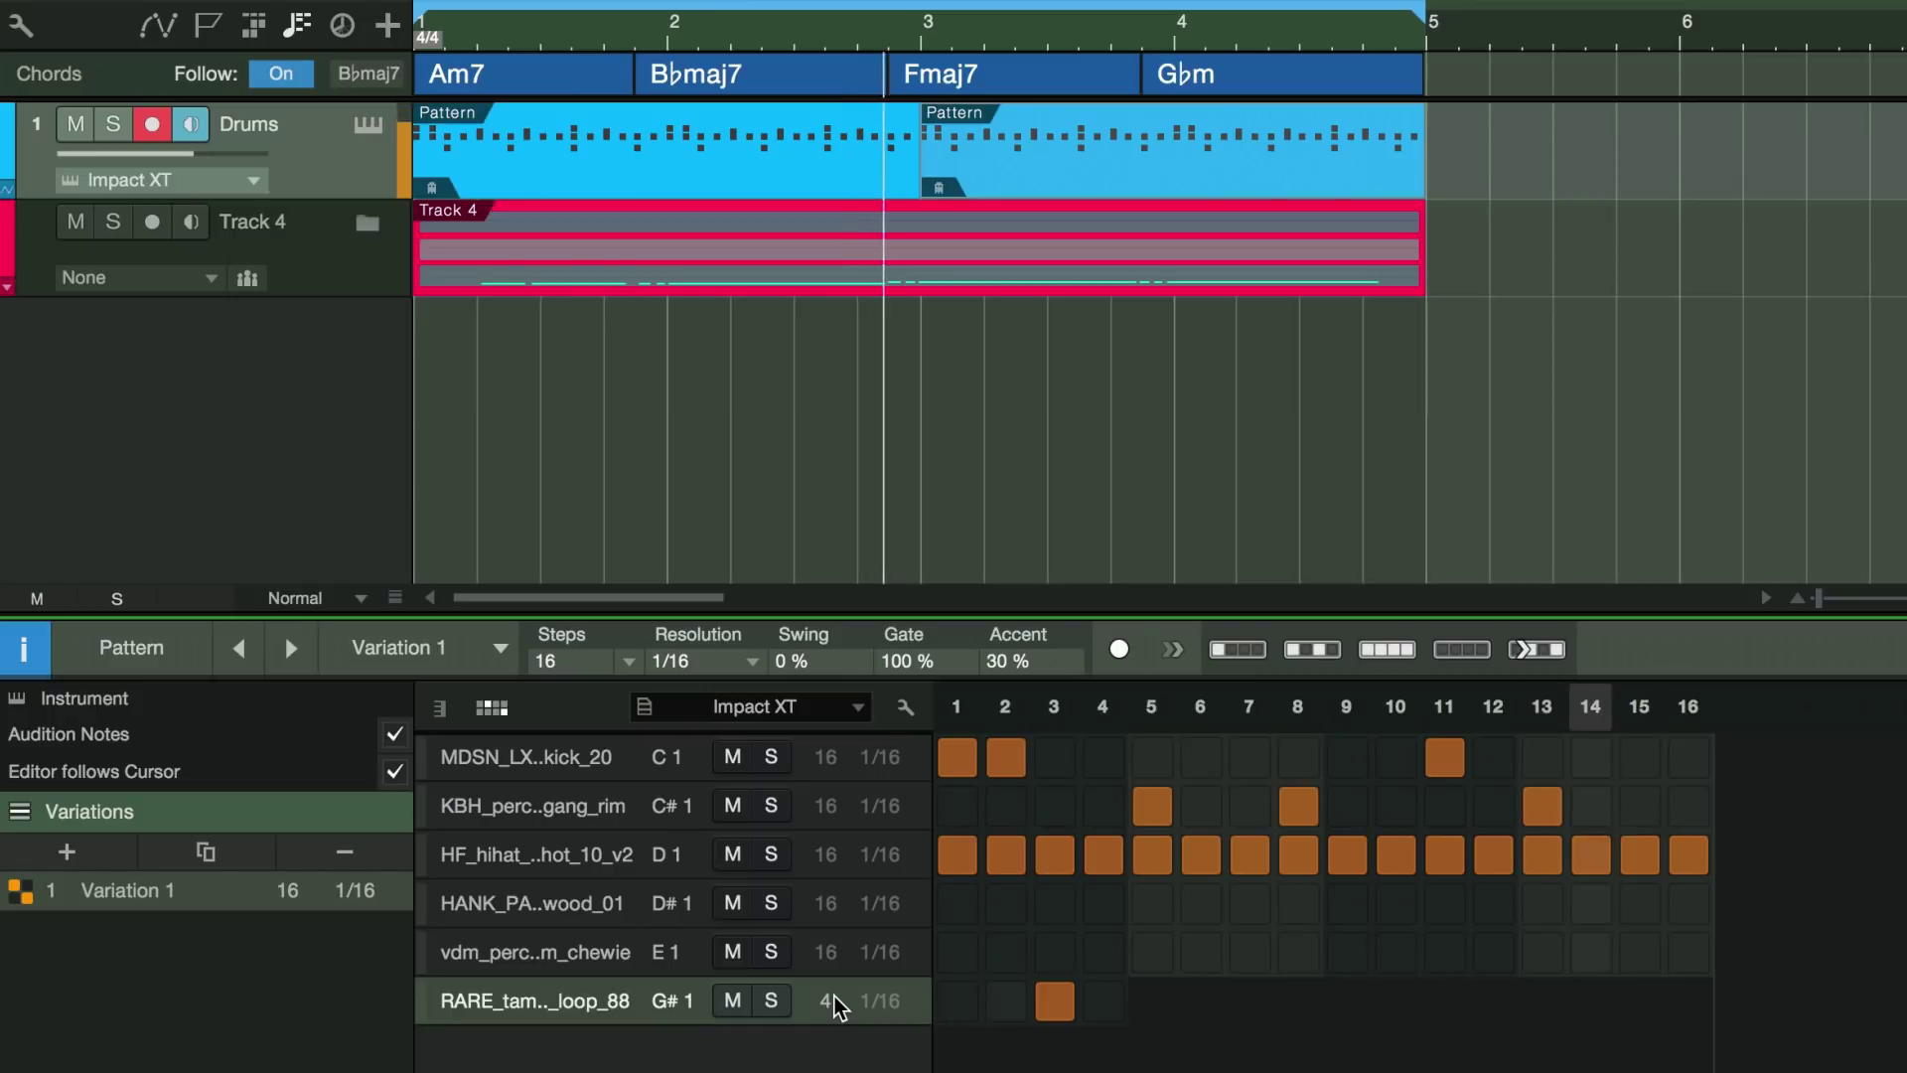
# - Set the RARE_tam lane's step count back to 16
pyautogui.scroll(5, 834, 1000)
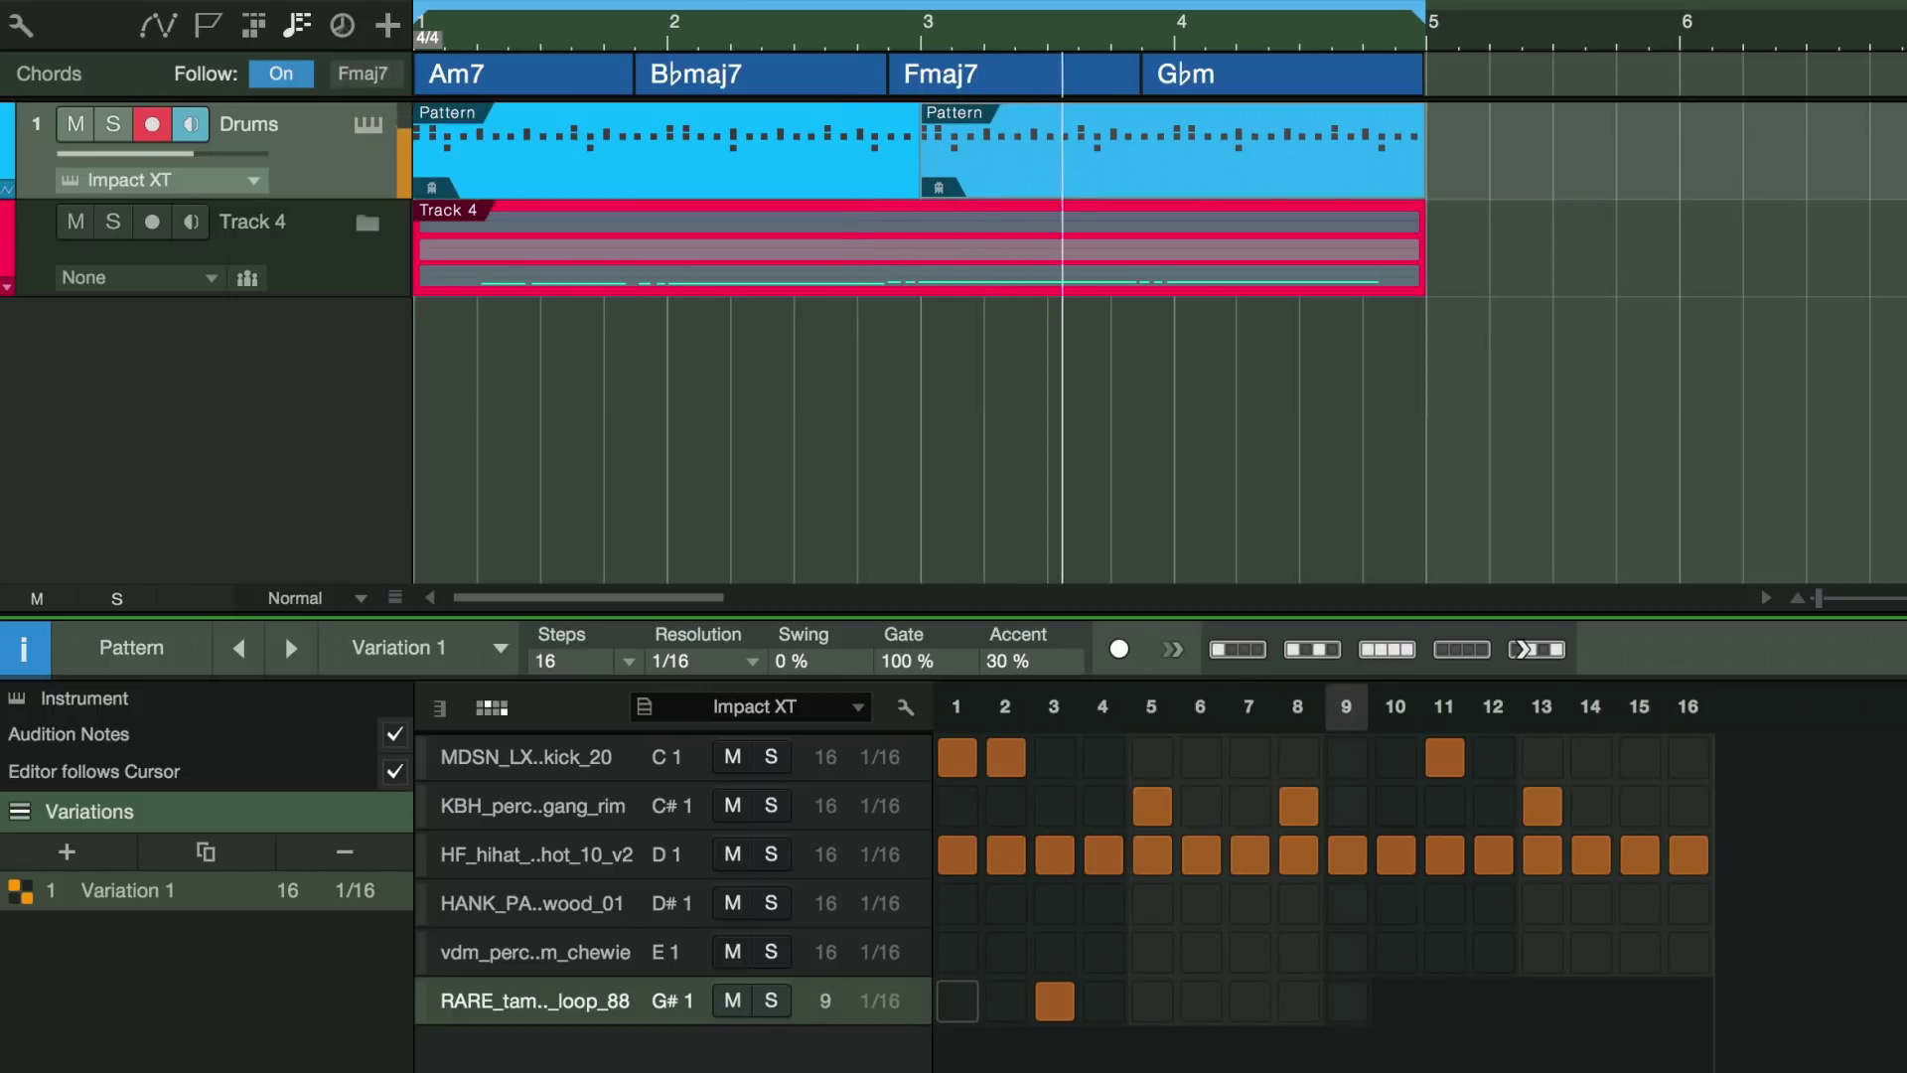
pyautogui.doubleClick(825, 1000)
pyautogui.write('16')
pyautogui.press('Return')
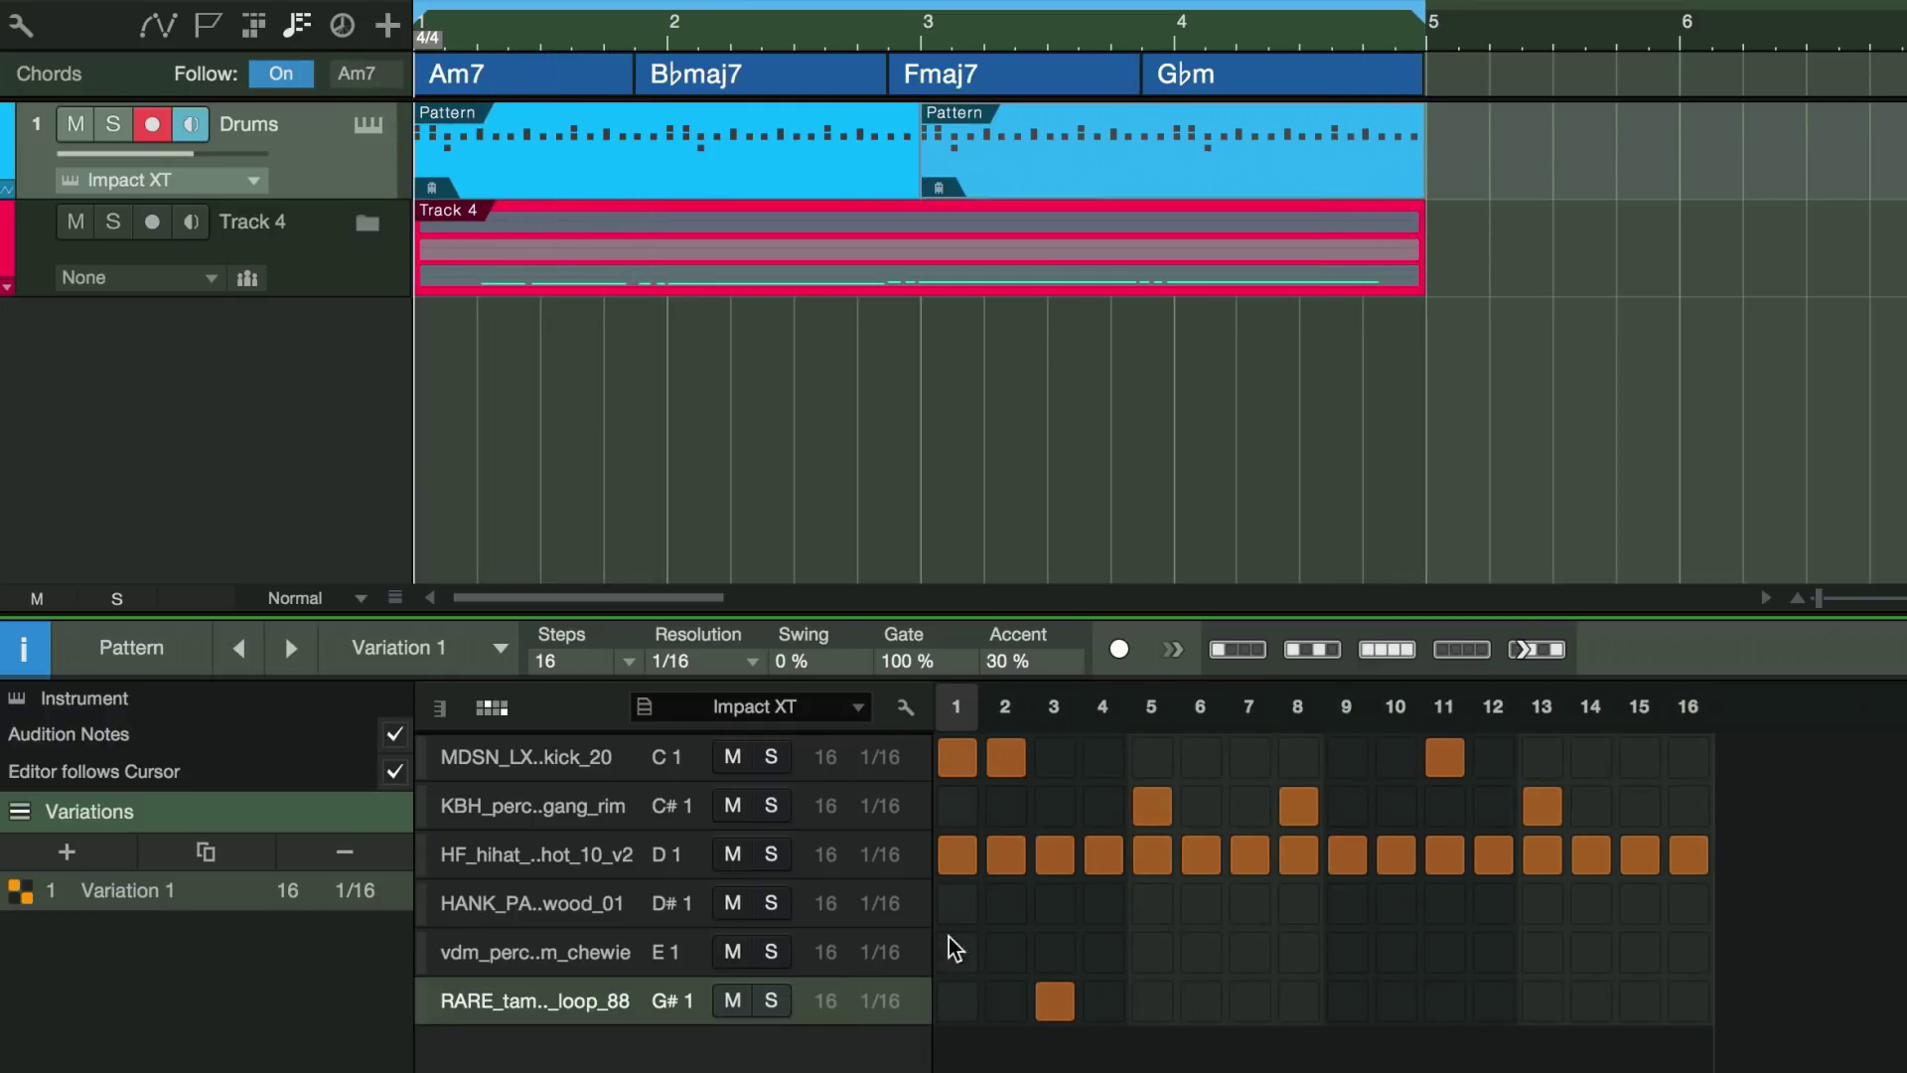
pyautogui.click(880, 854)
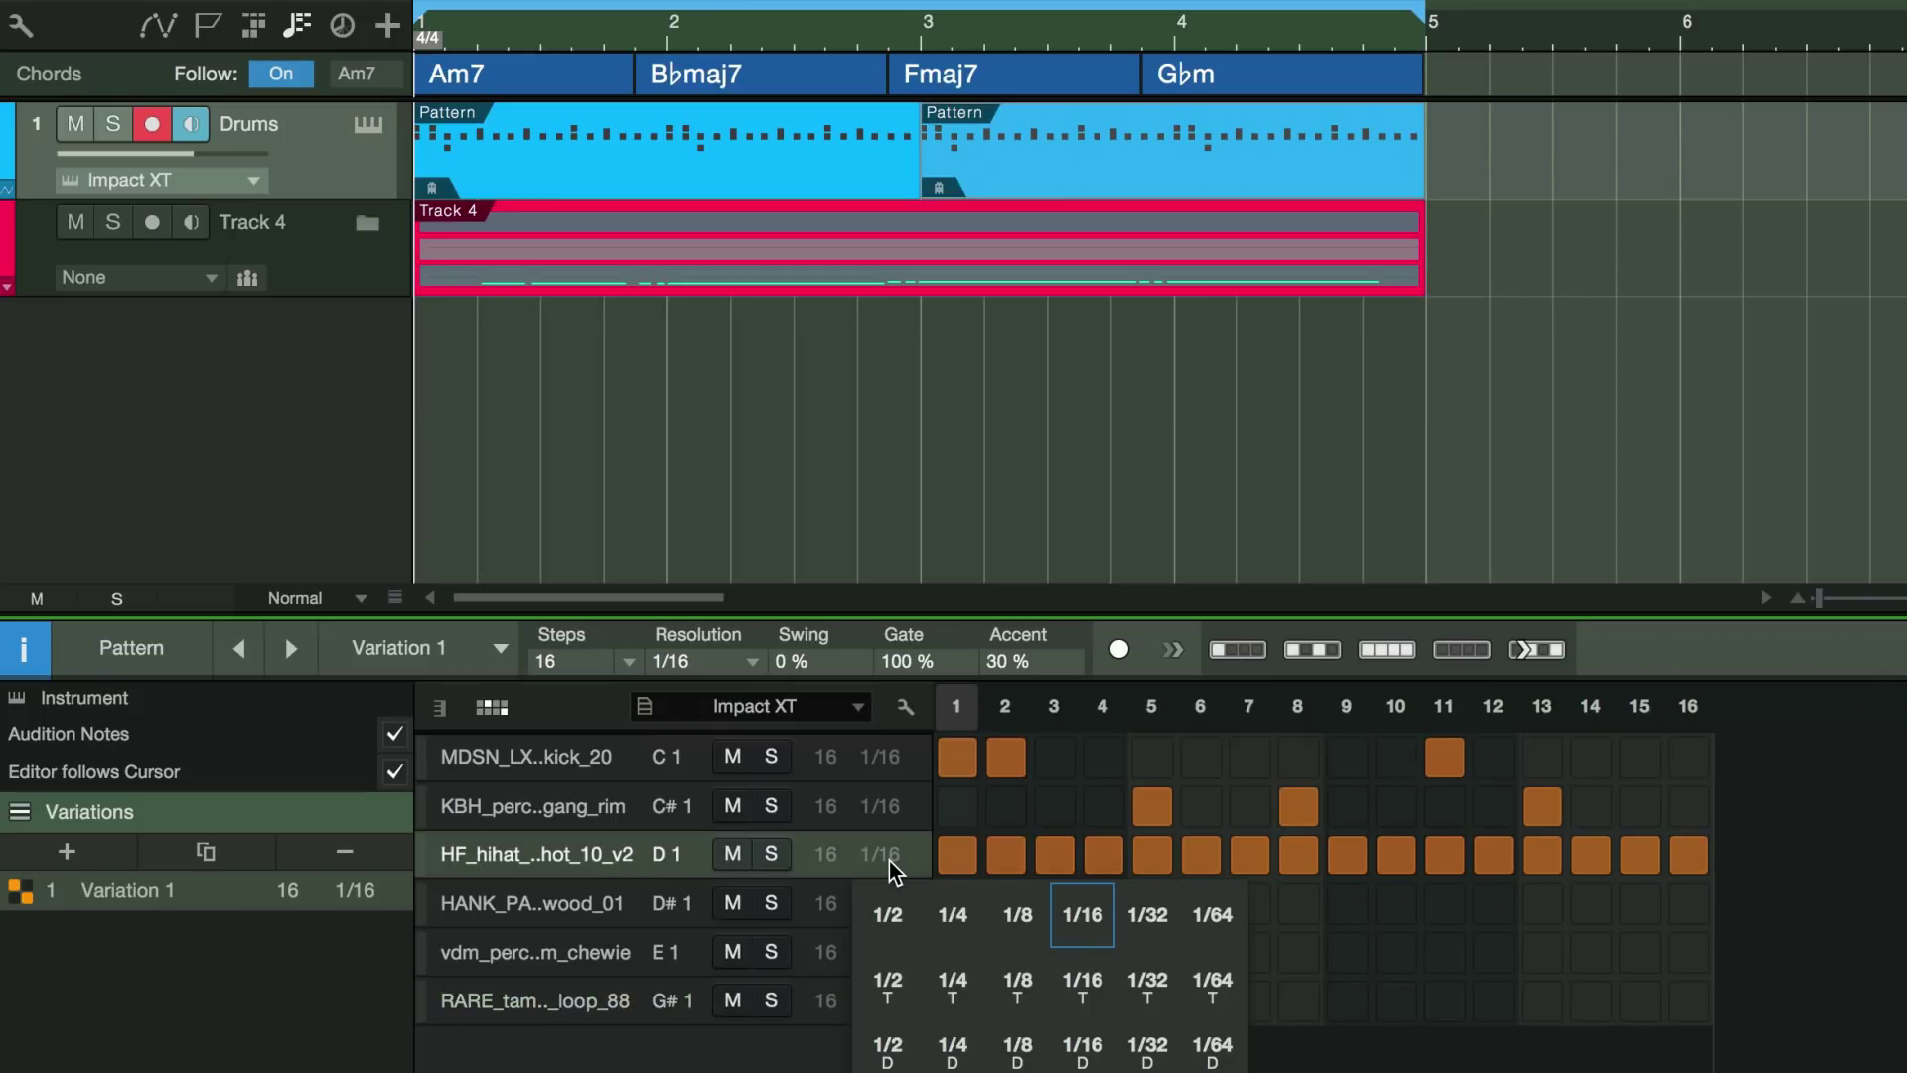
pyautogui.click(1147, 929)
pyautogui.press('space')
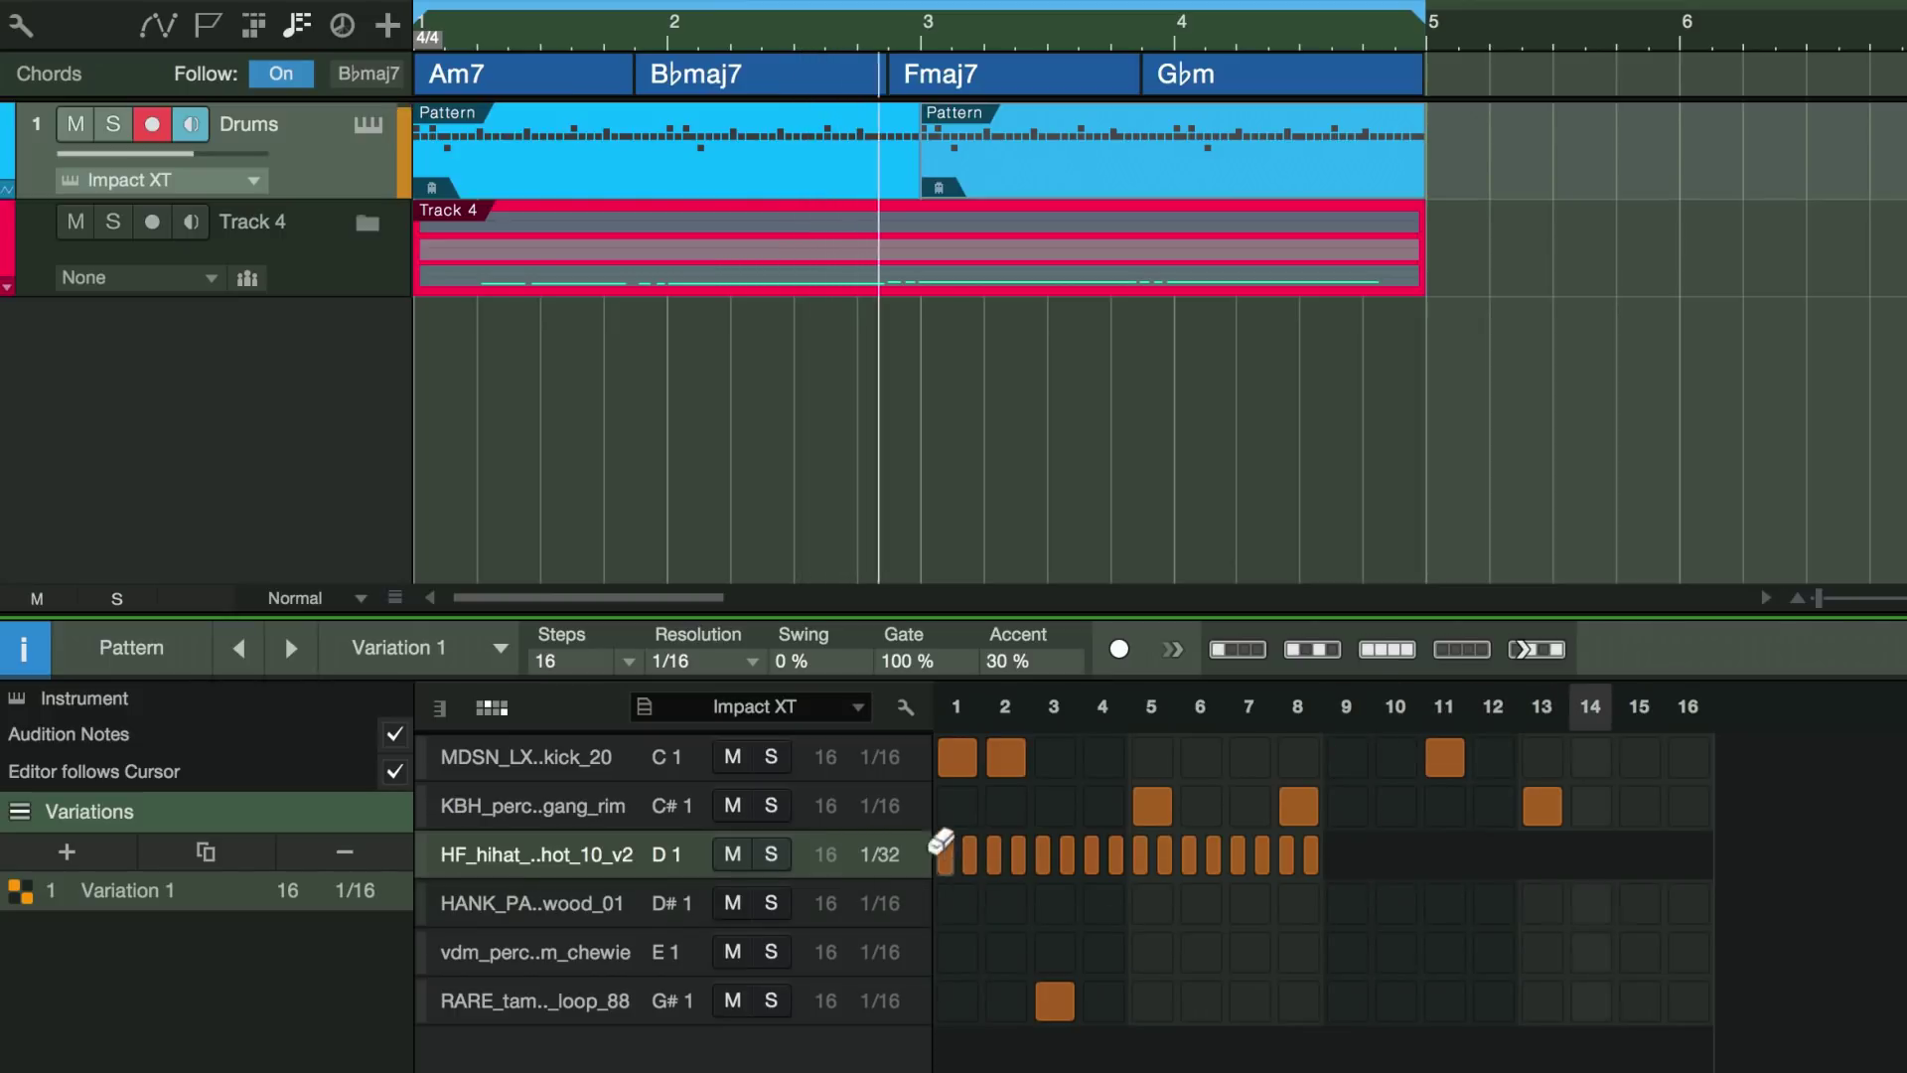
pyautogui.press('space')
pyautogui.click(894, 856)
pyautogui.click(1008, 919)
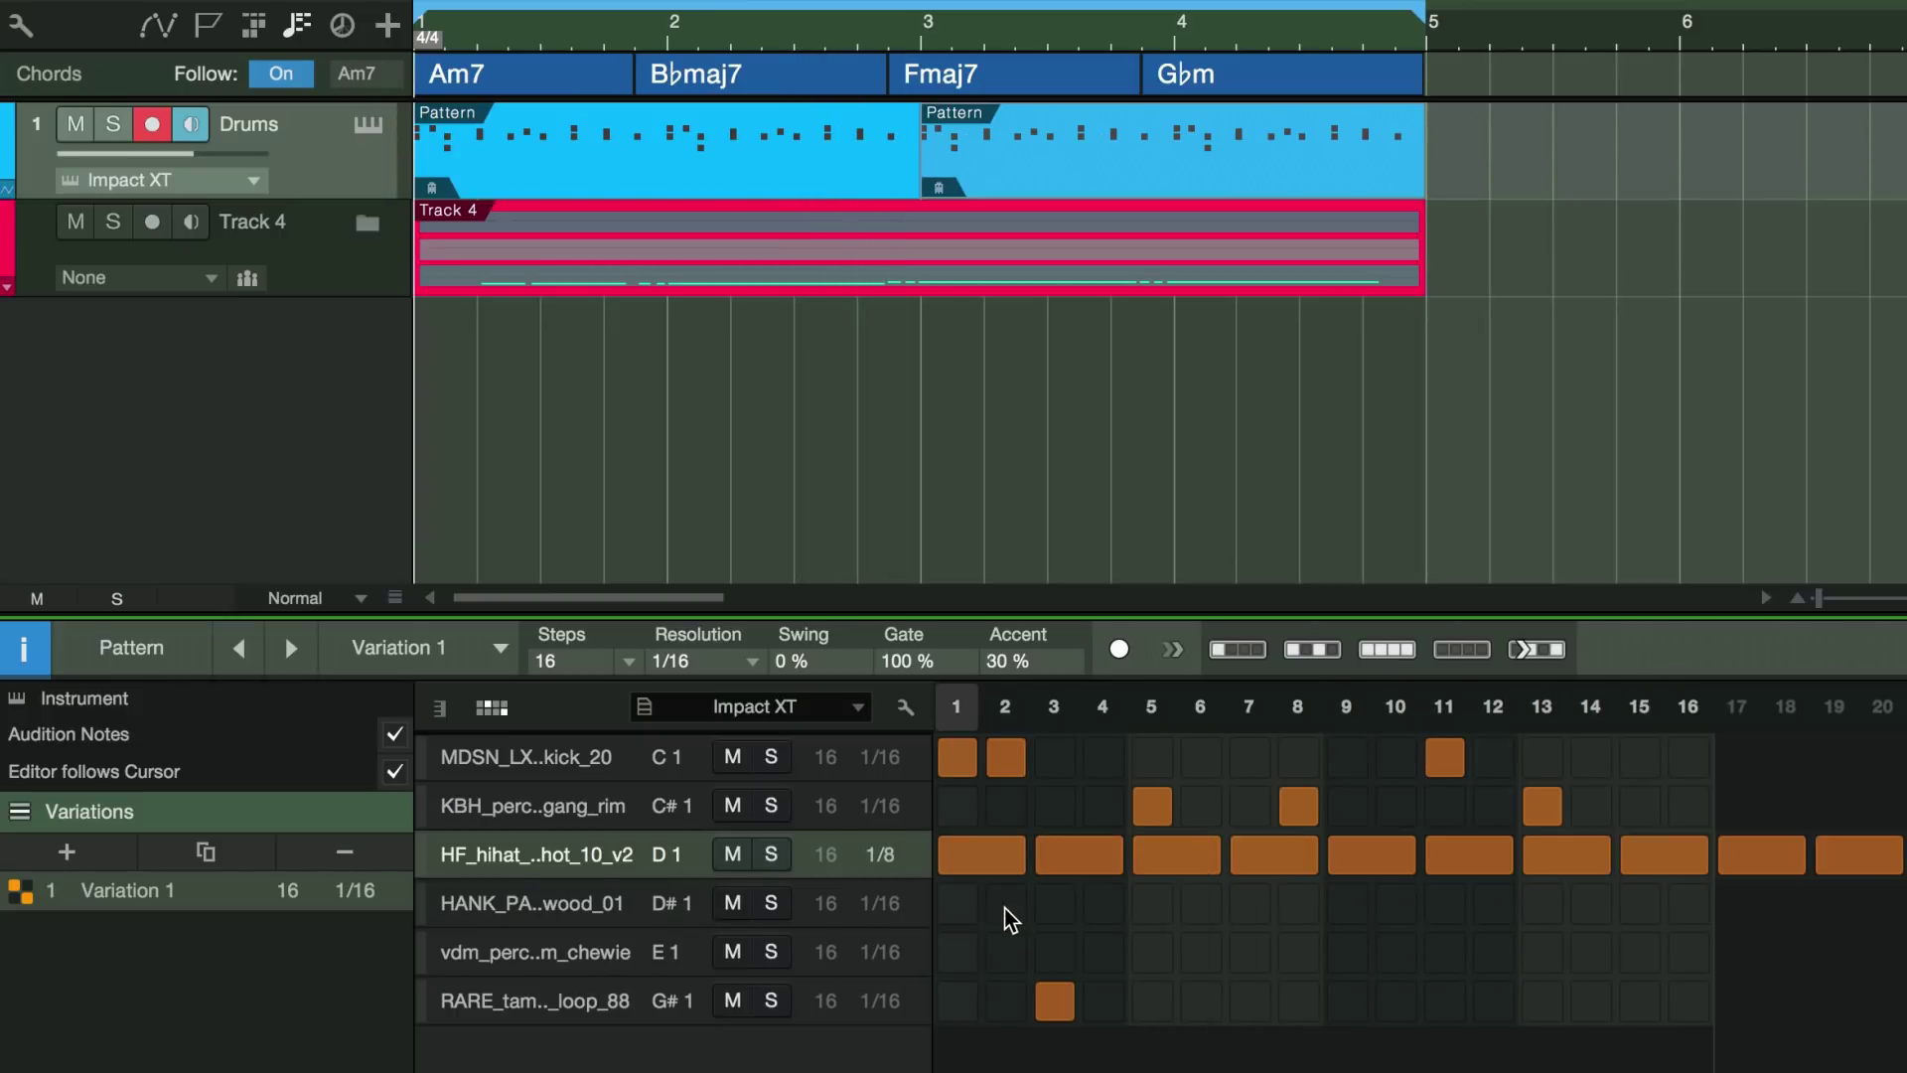
pyautogui.click(880, 856)
pyautogui.click(1078, 918)
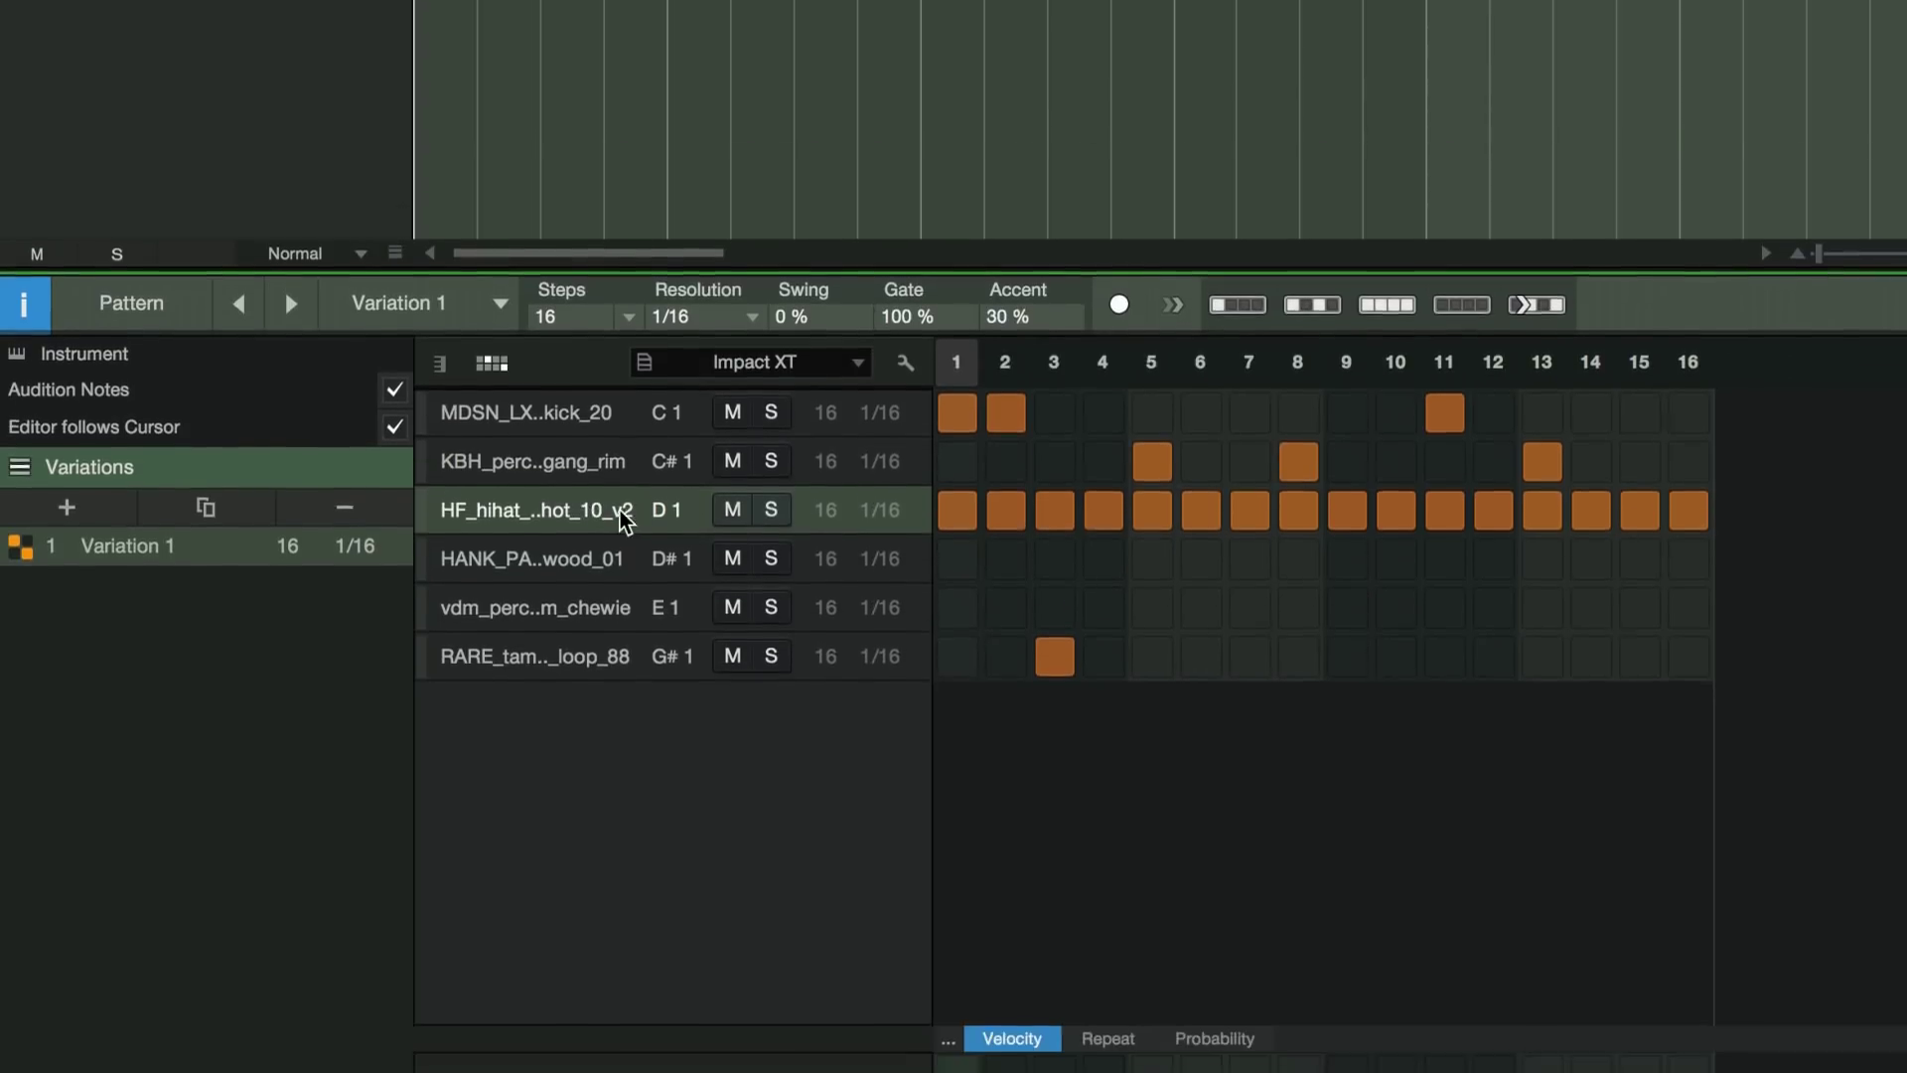
# - Double the hi-hat lane to 32 steps at 1/32 and add quick hits near steps 7–8, 13 and 15
pyautogui.rightClick(624, 862)
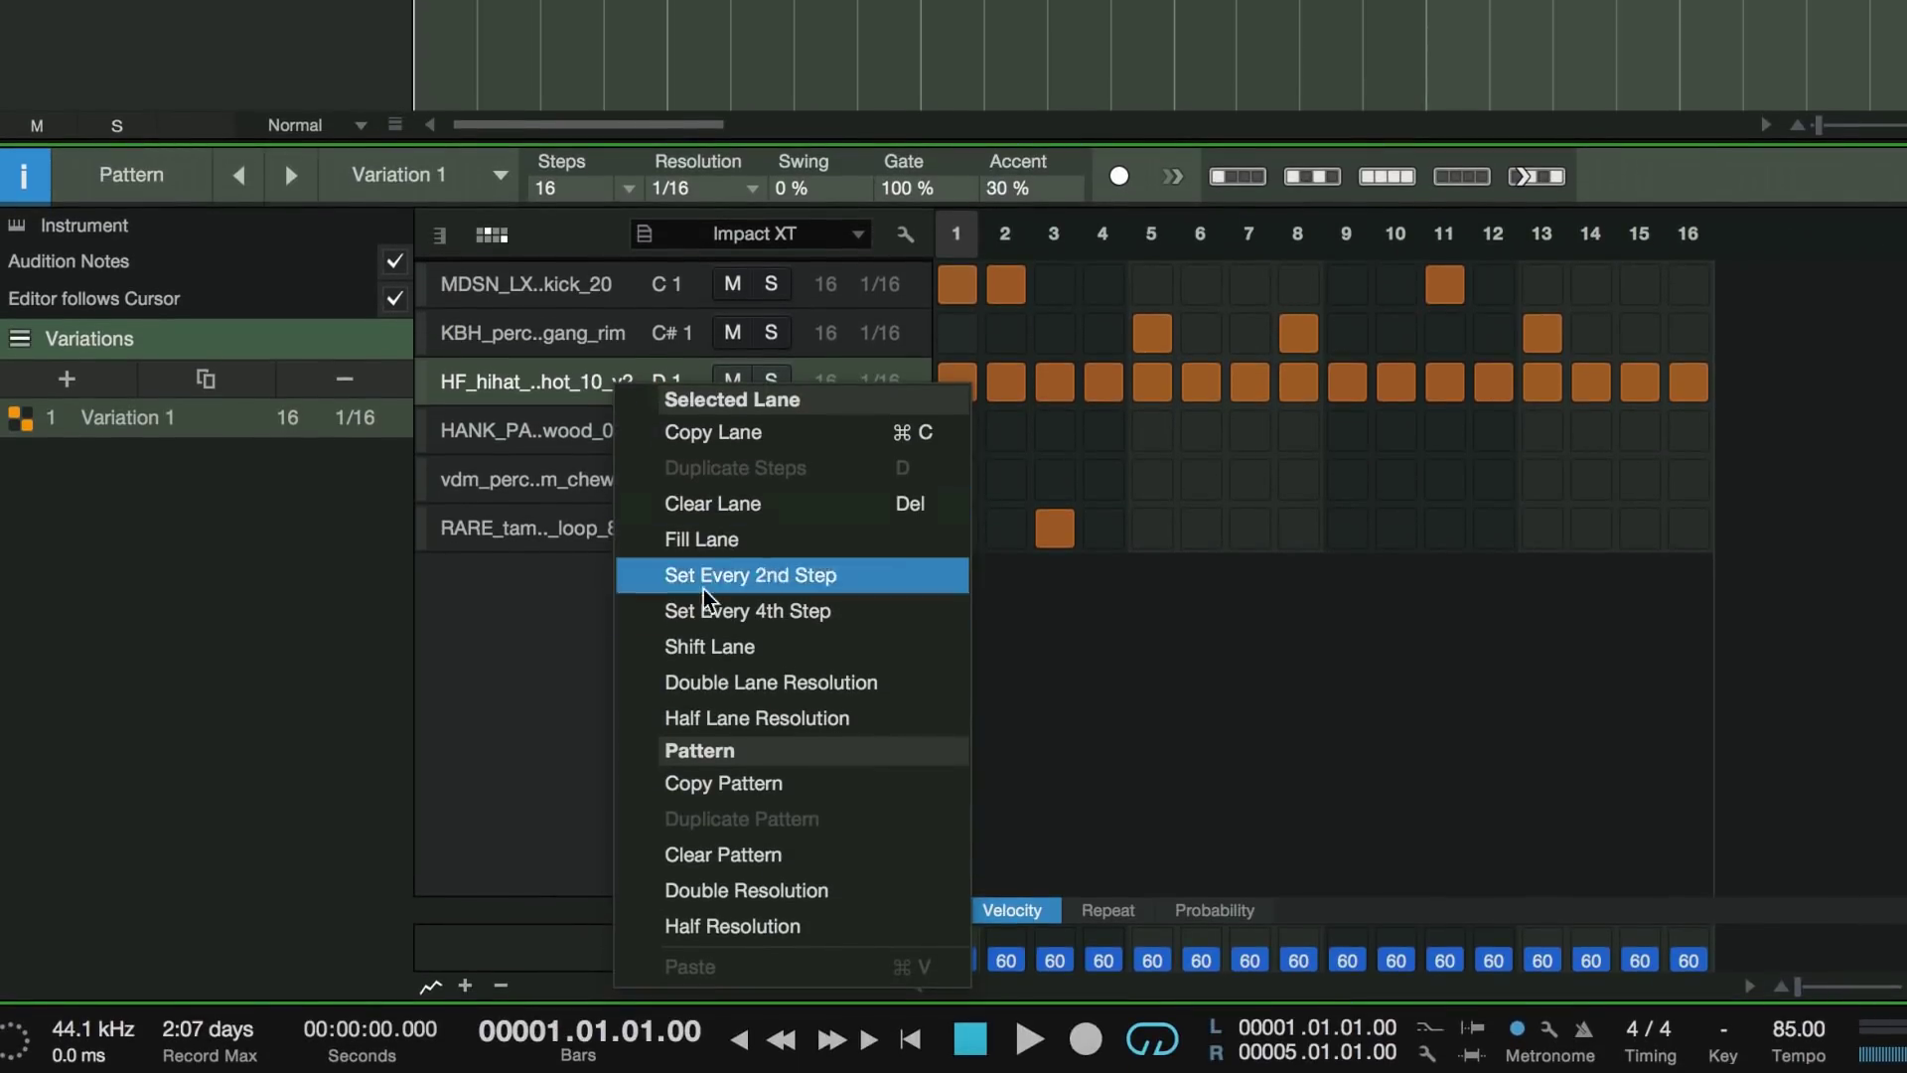
pyautogui.click(776, 685)
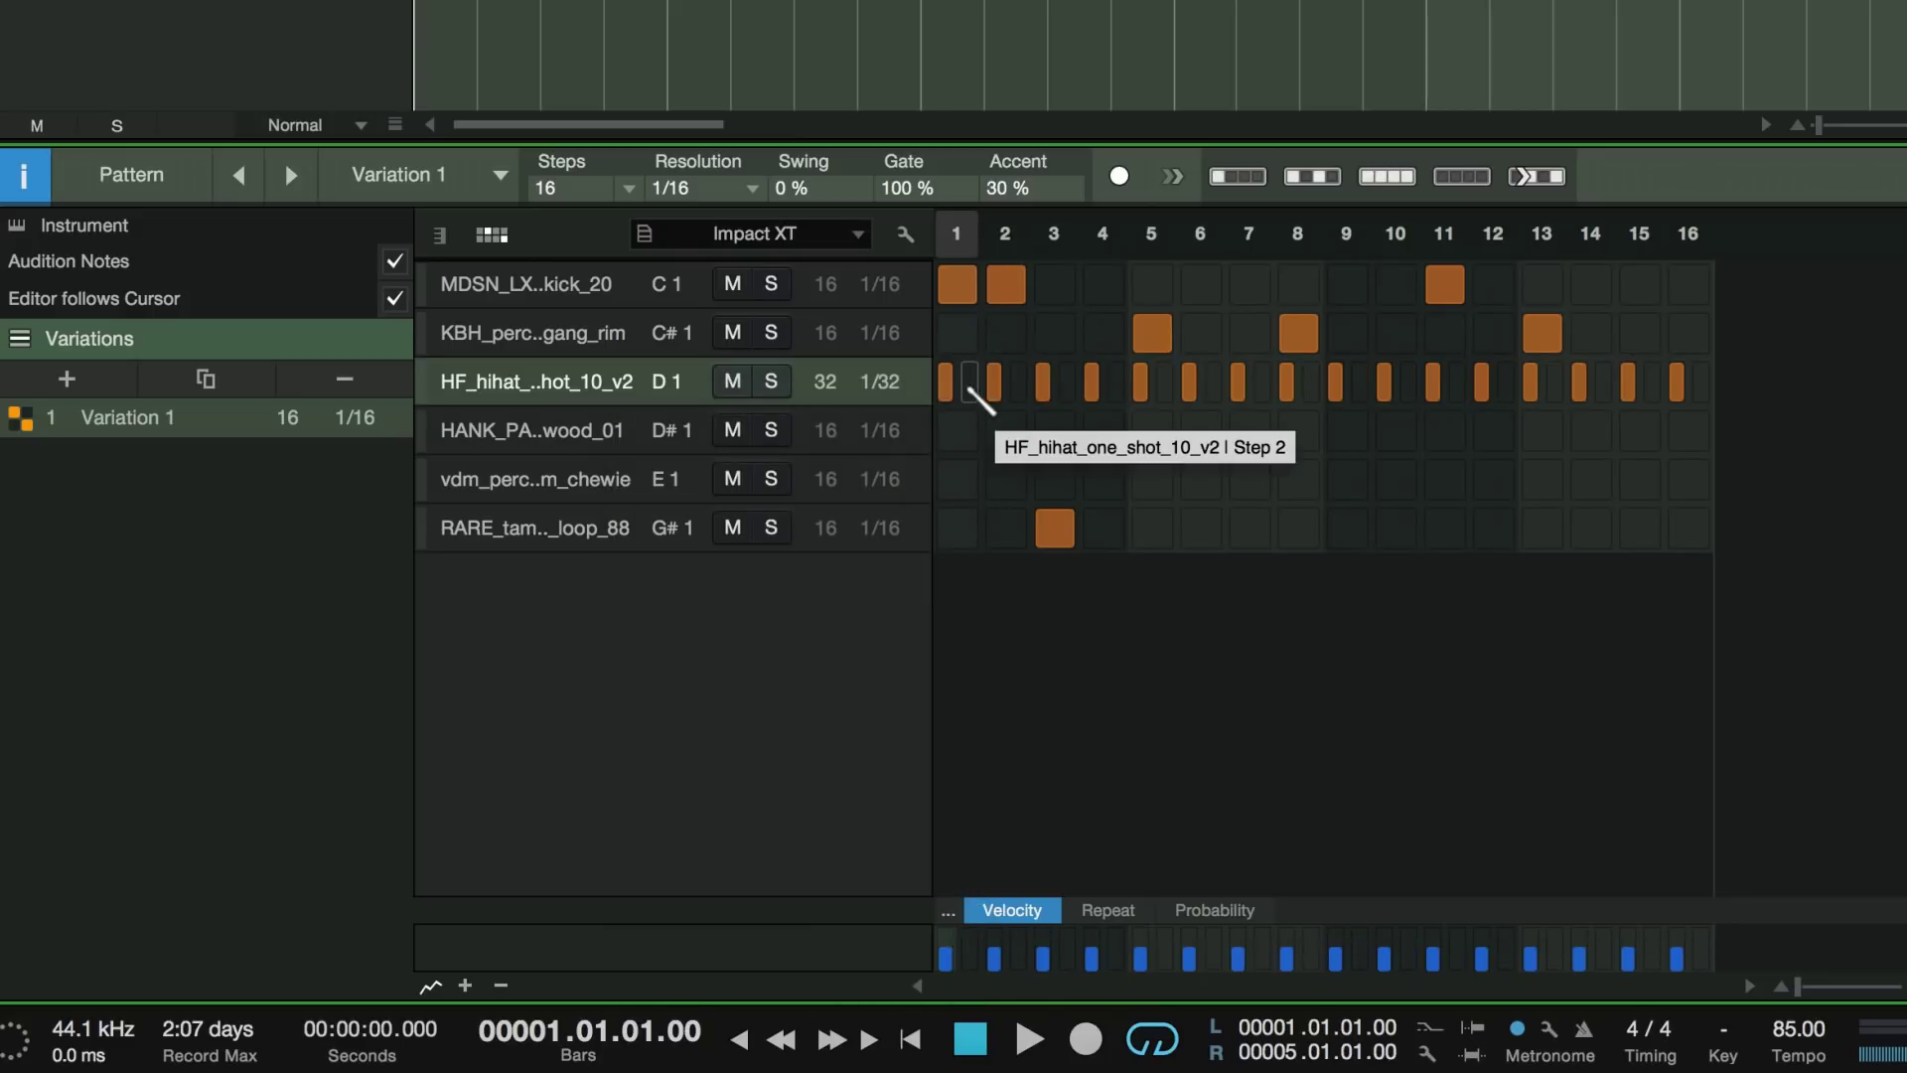
pyautogui.press('space')
pyautogui.click(1262, 381)
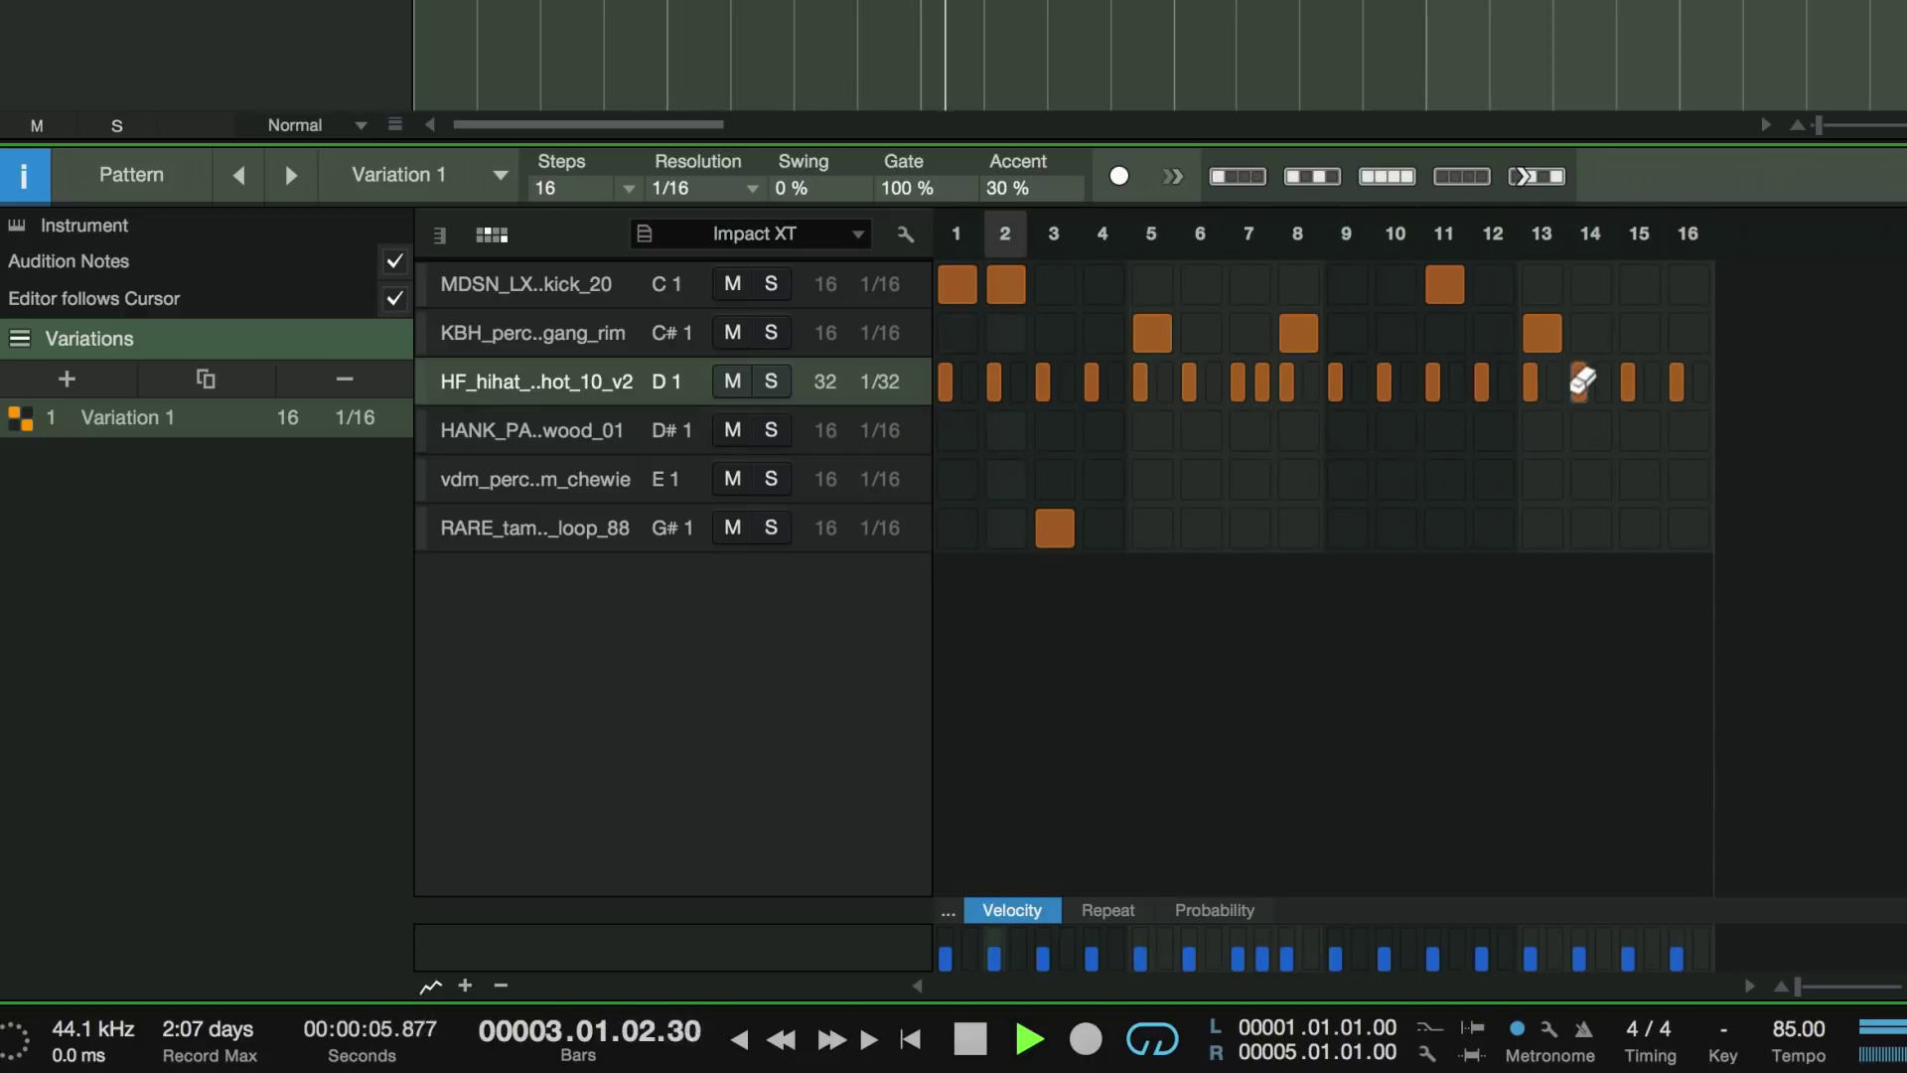
pyautogui.click(1554, 381)
pyautogui.click(1651, 381)
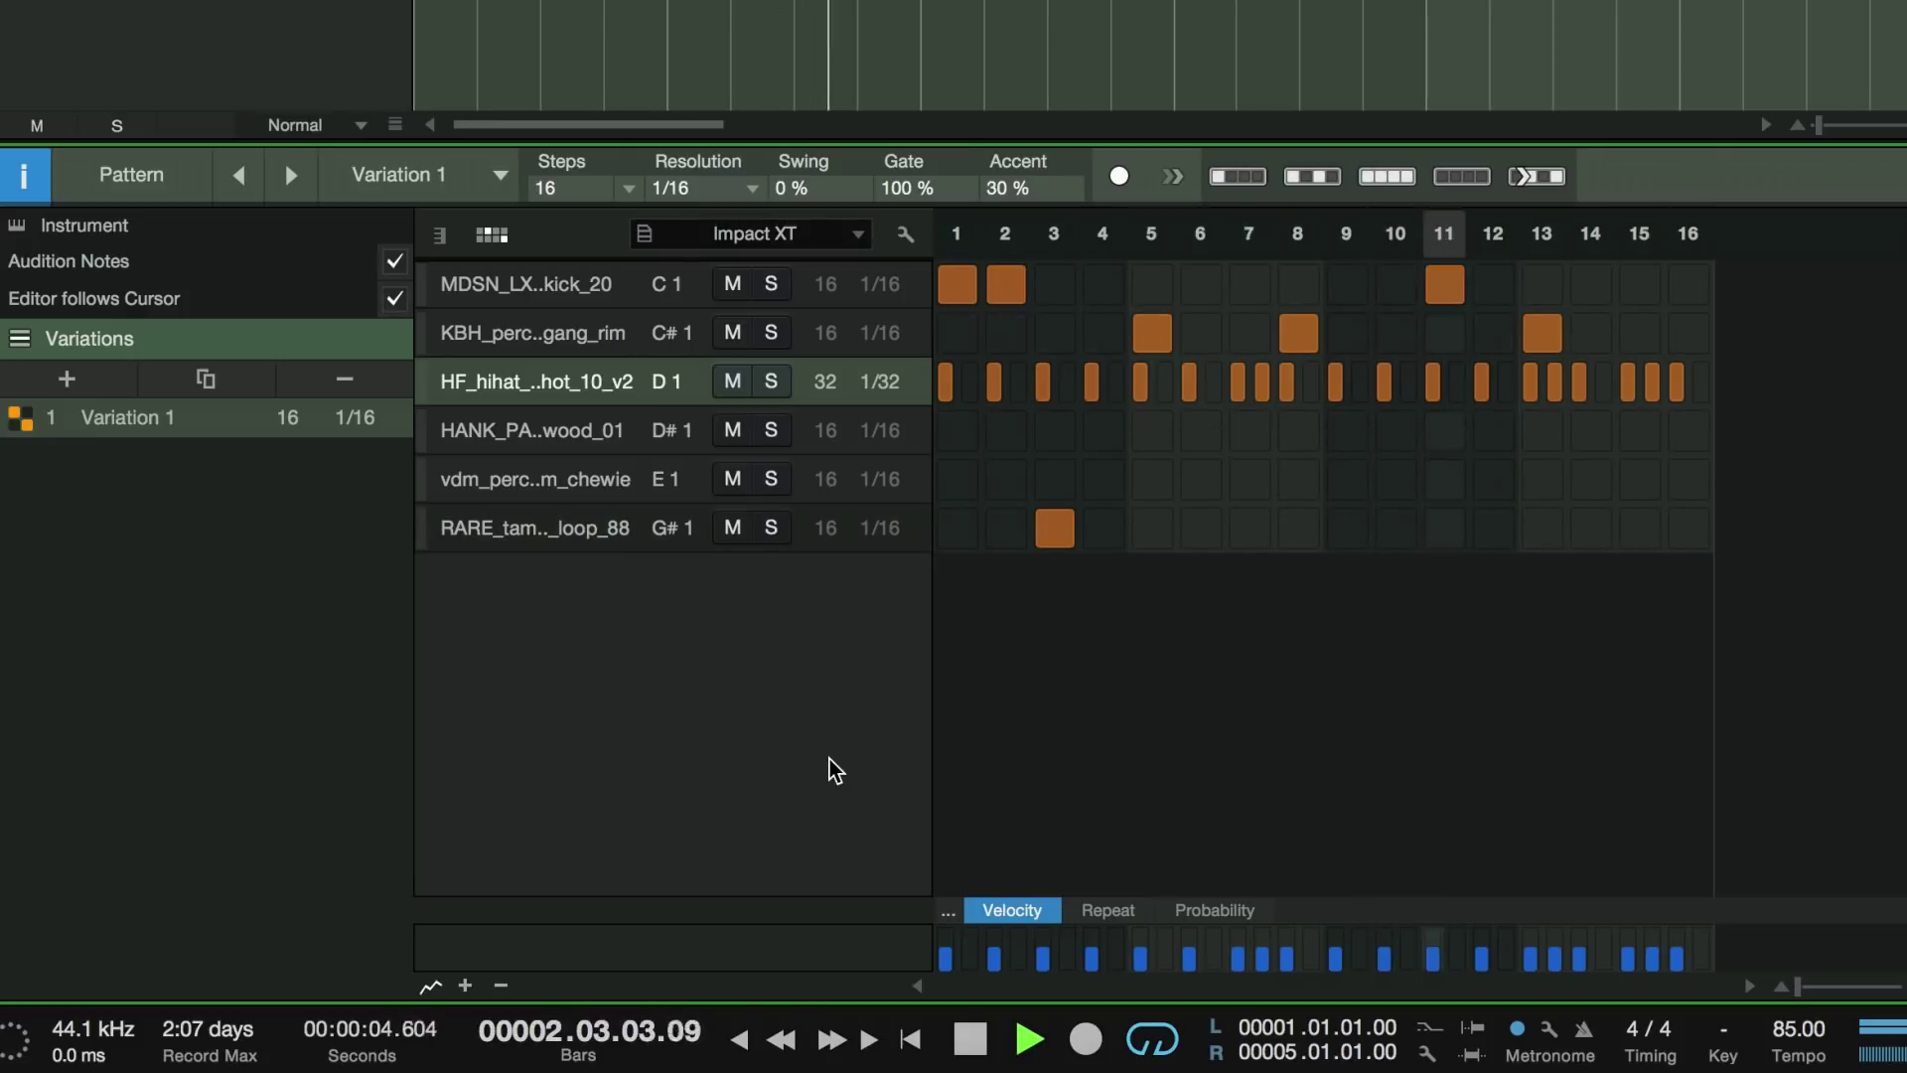
pyautogui.press('space')
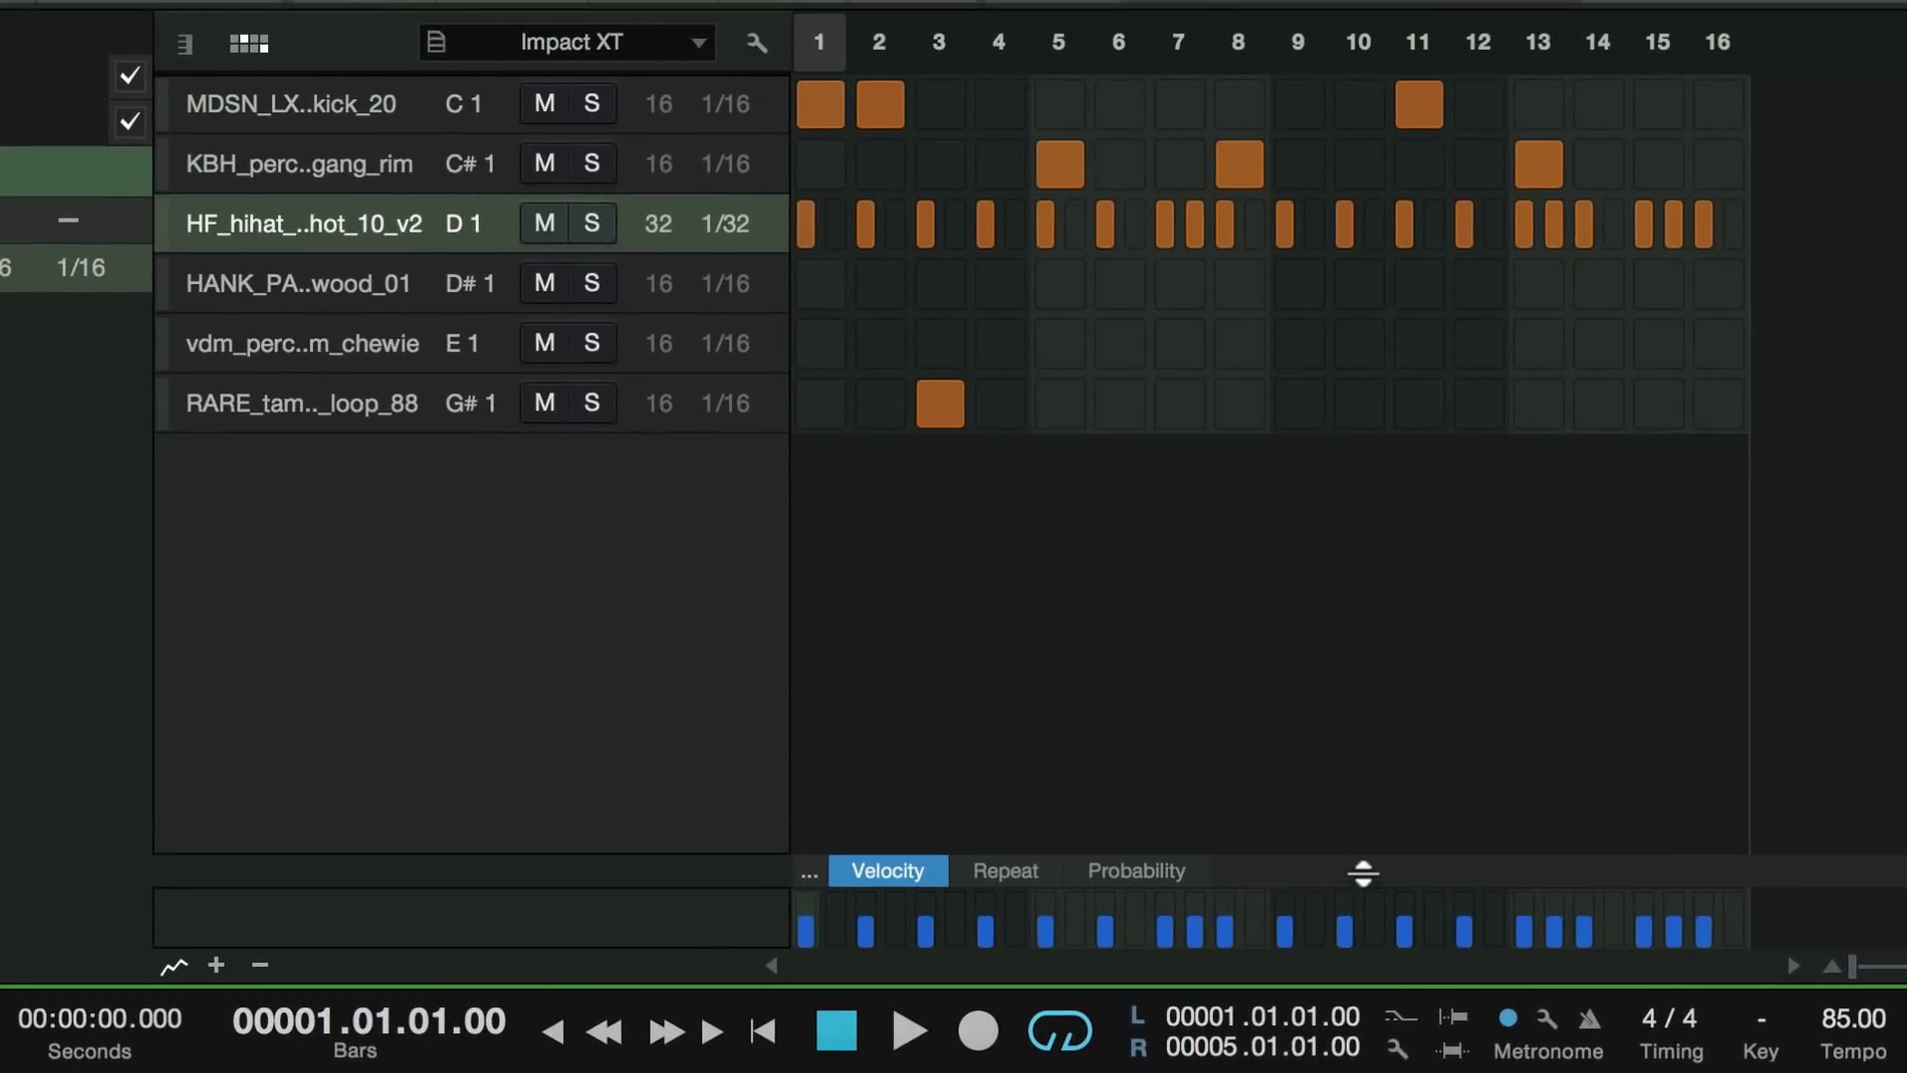
# - Make the velocity lane under the step grid much taller and play the pattern
pyautogui.moveTo(1362, 873); pyautogui.dragTo(1390, 489)
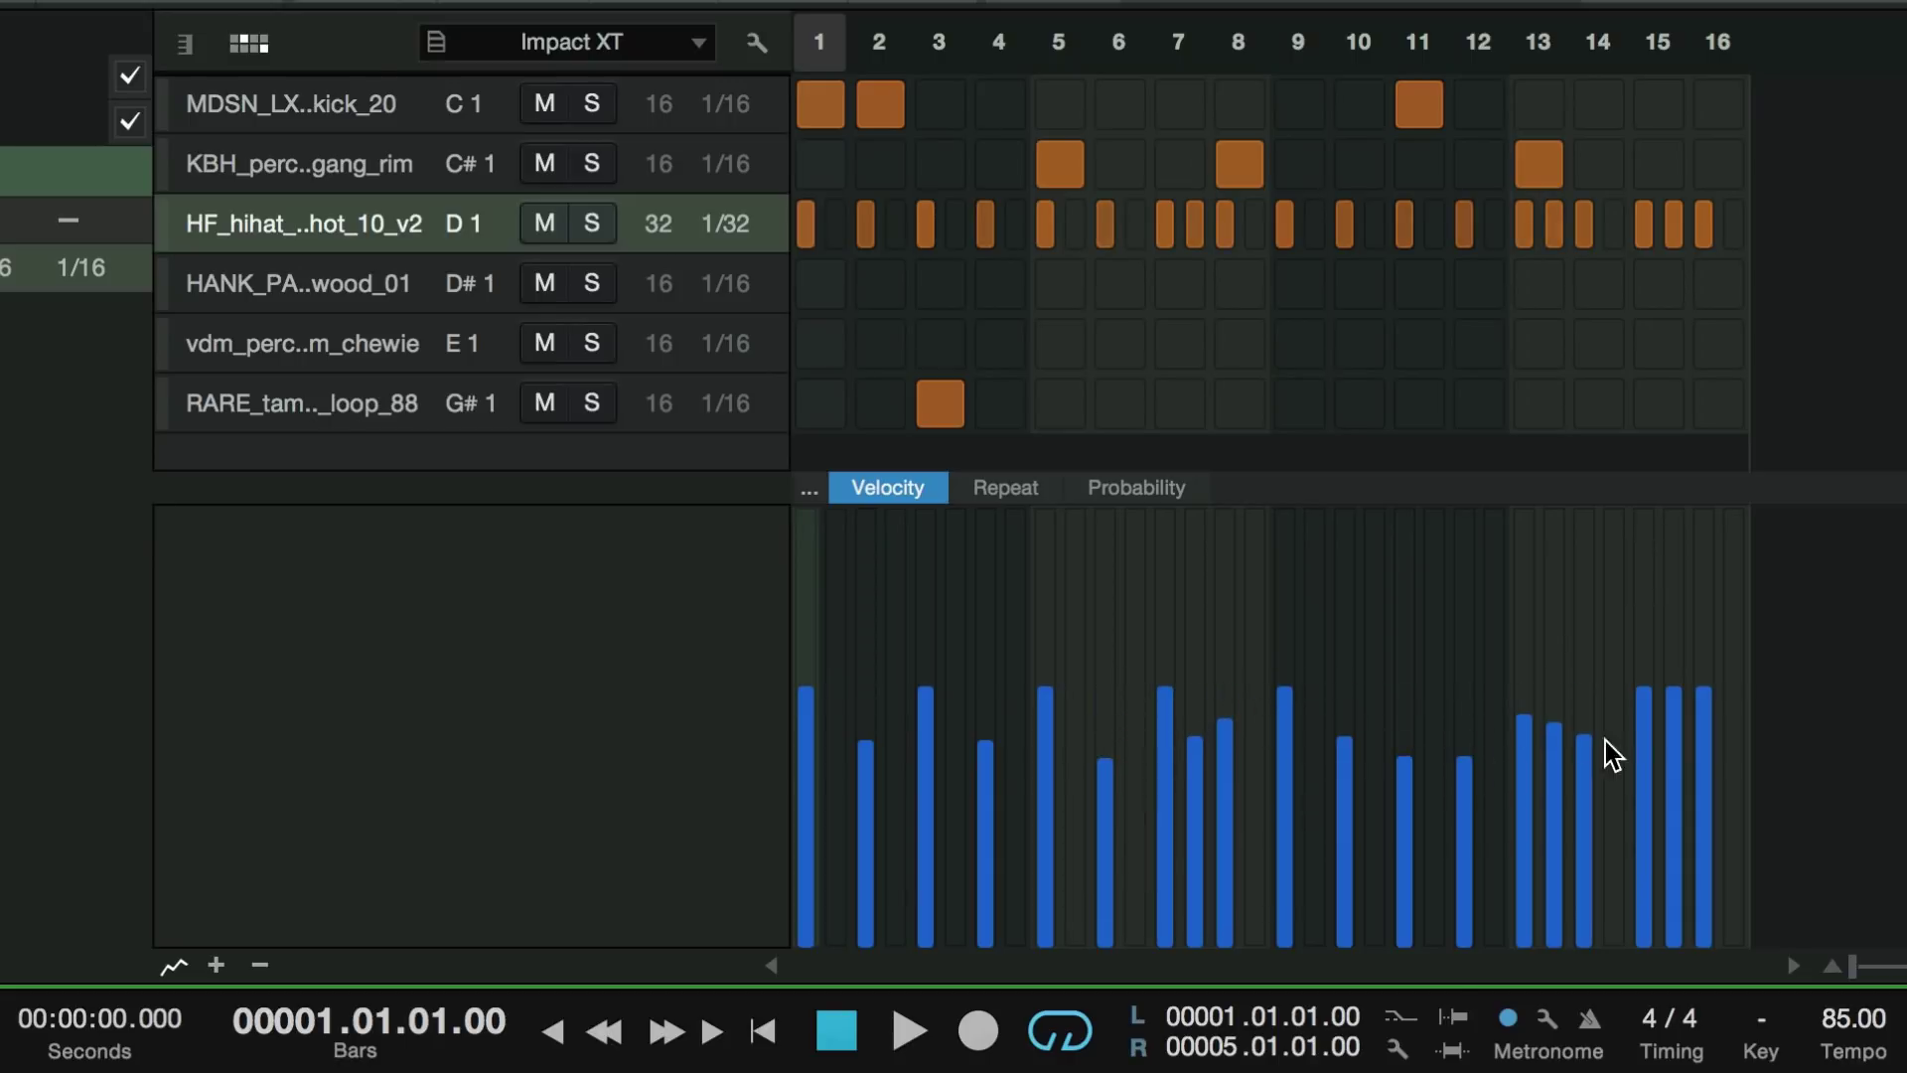
pyautogui.press('space')
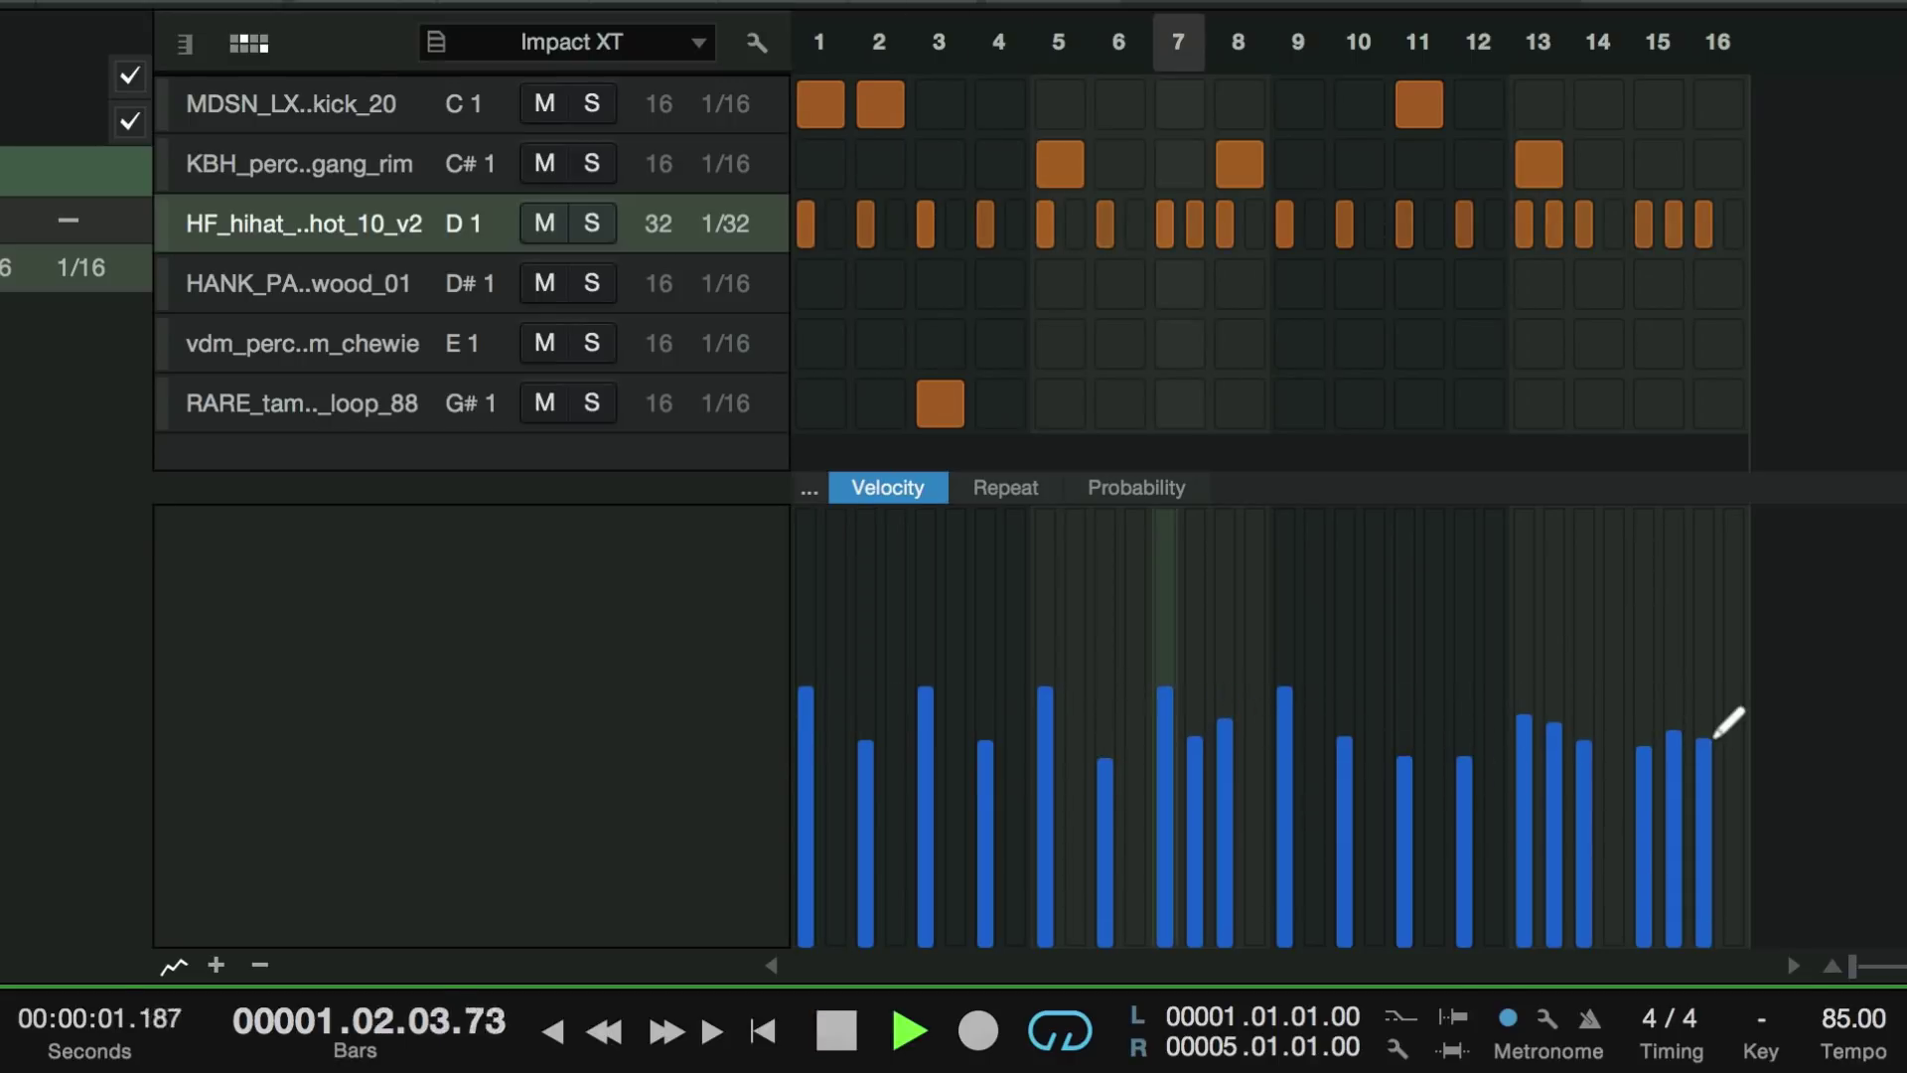
# - Give the hi-hat hits on steps 7, 7.5 and 8 a repeat value of 1
pyautogui.click(1018, 489)
pyautogui.press('space')
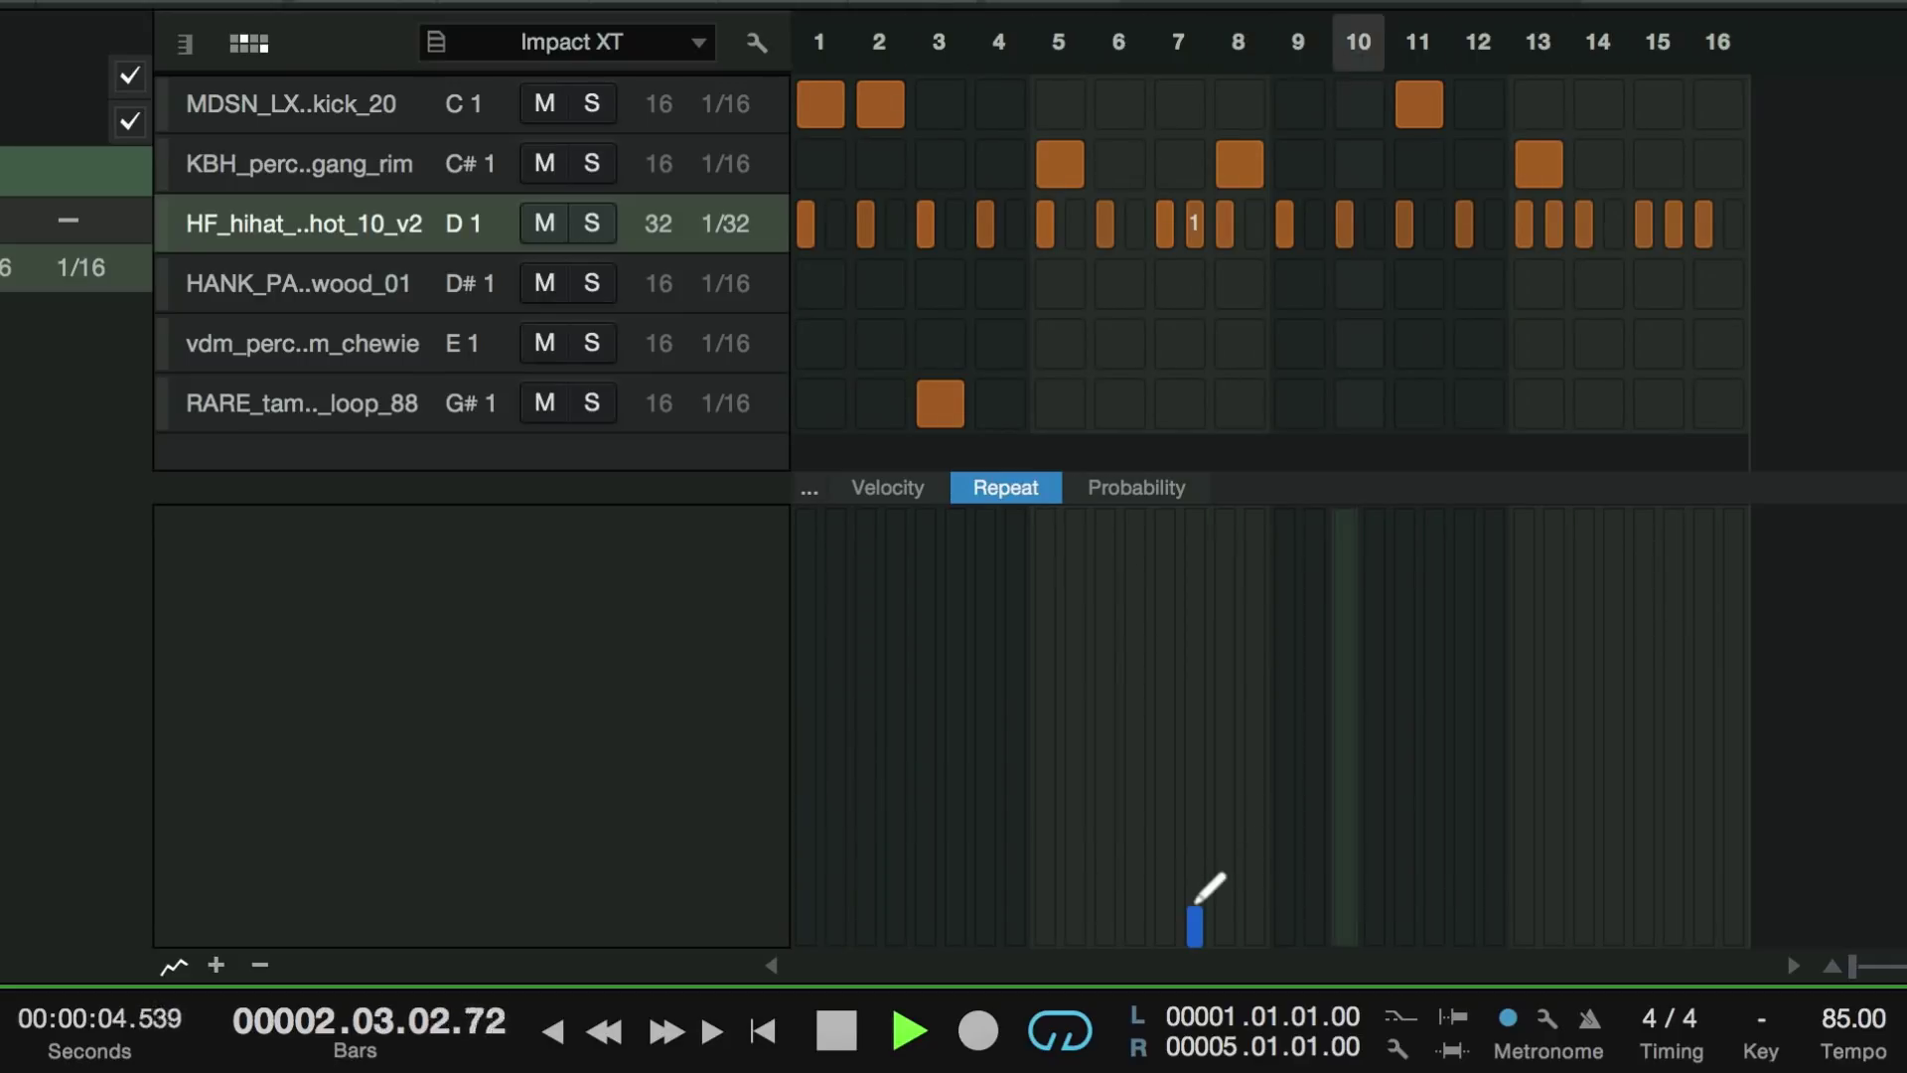
pyautogui.moveTo(1202, 882)
pyautogui.mouseDown()
pyautogui.moveTo(1198, 866)
pyautogui.moveTo(1189, 919)
pyautogui.mouseUp()
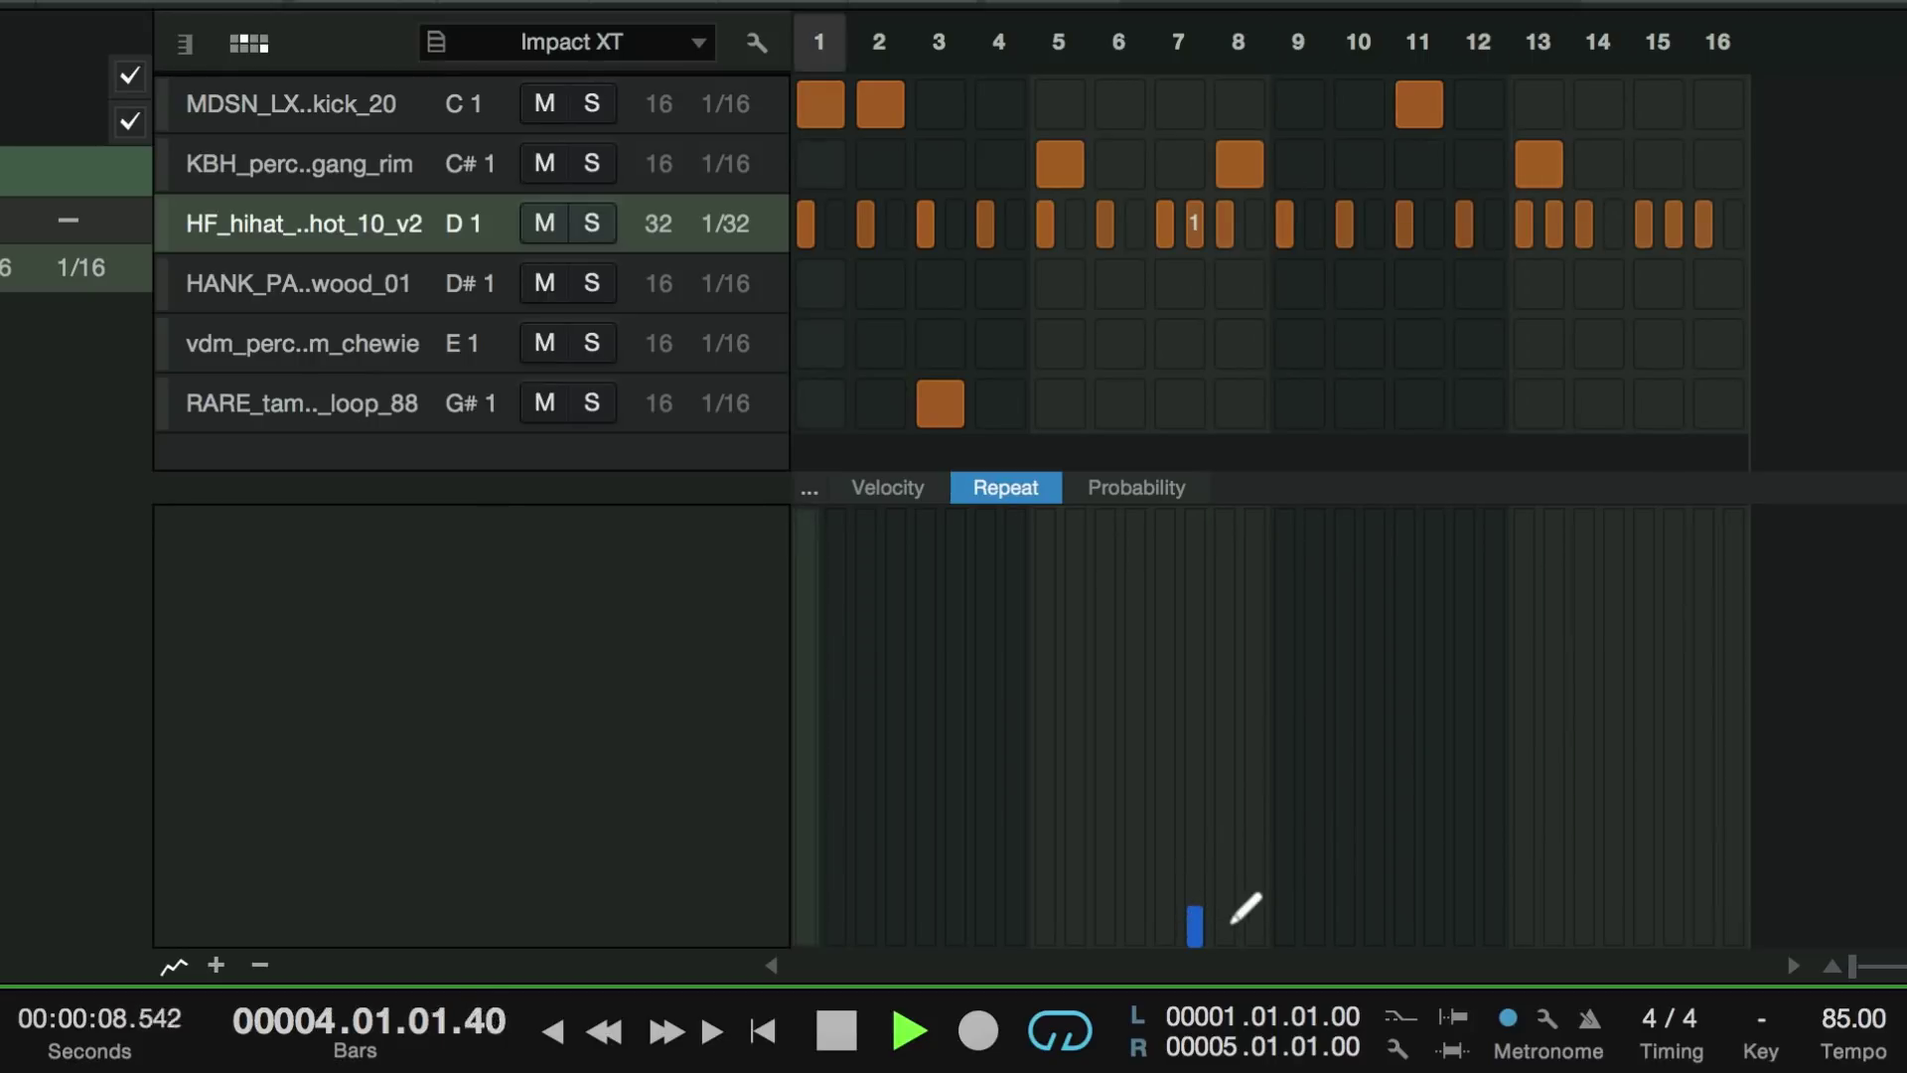
pyautogui.click(1229, 918)
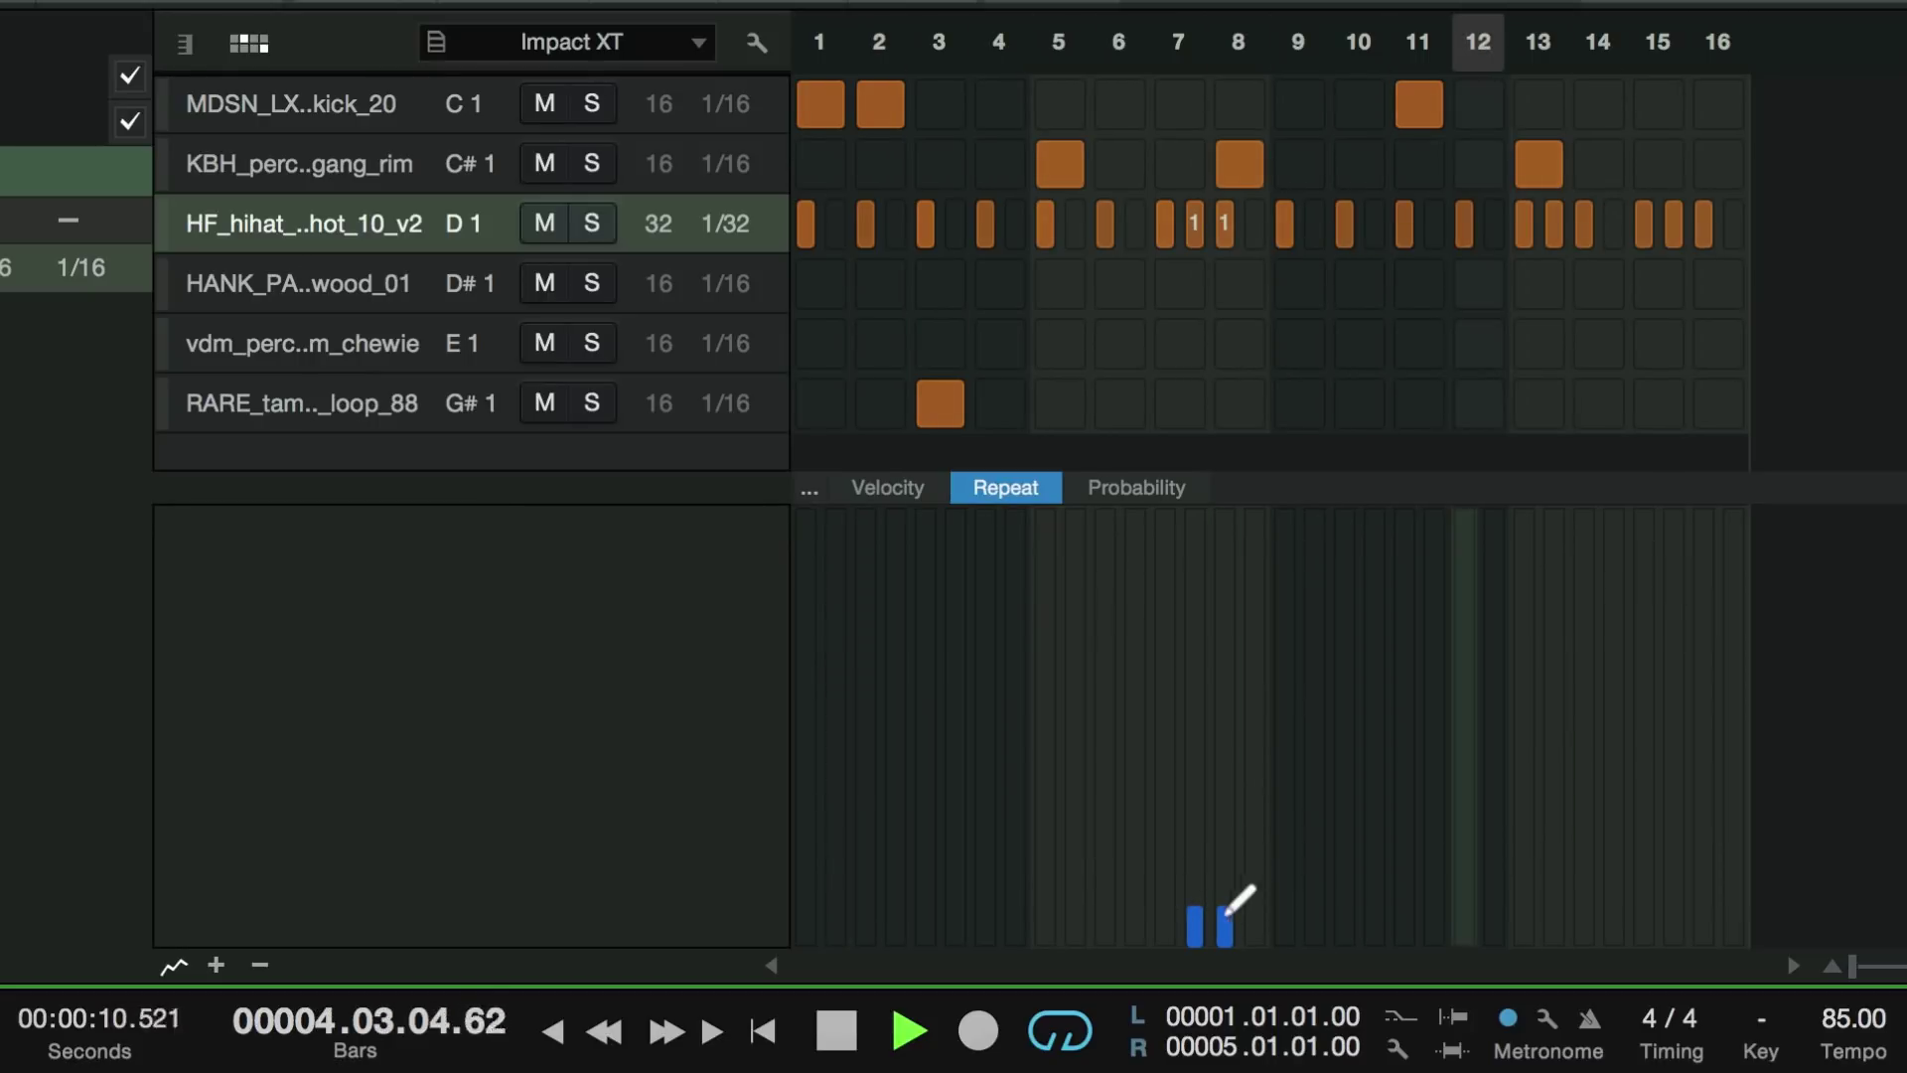
pyautogui.click(1165, 916)
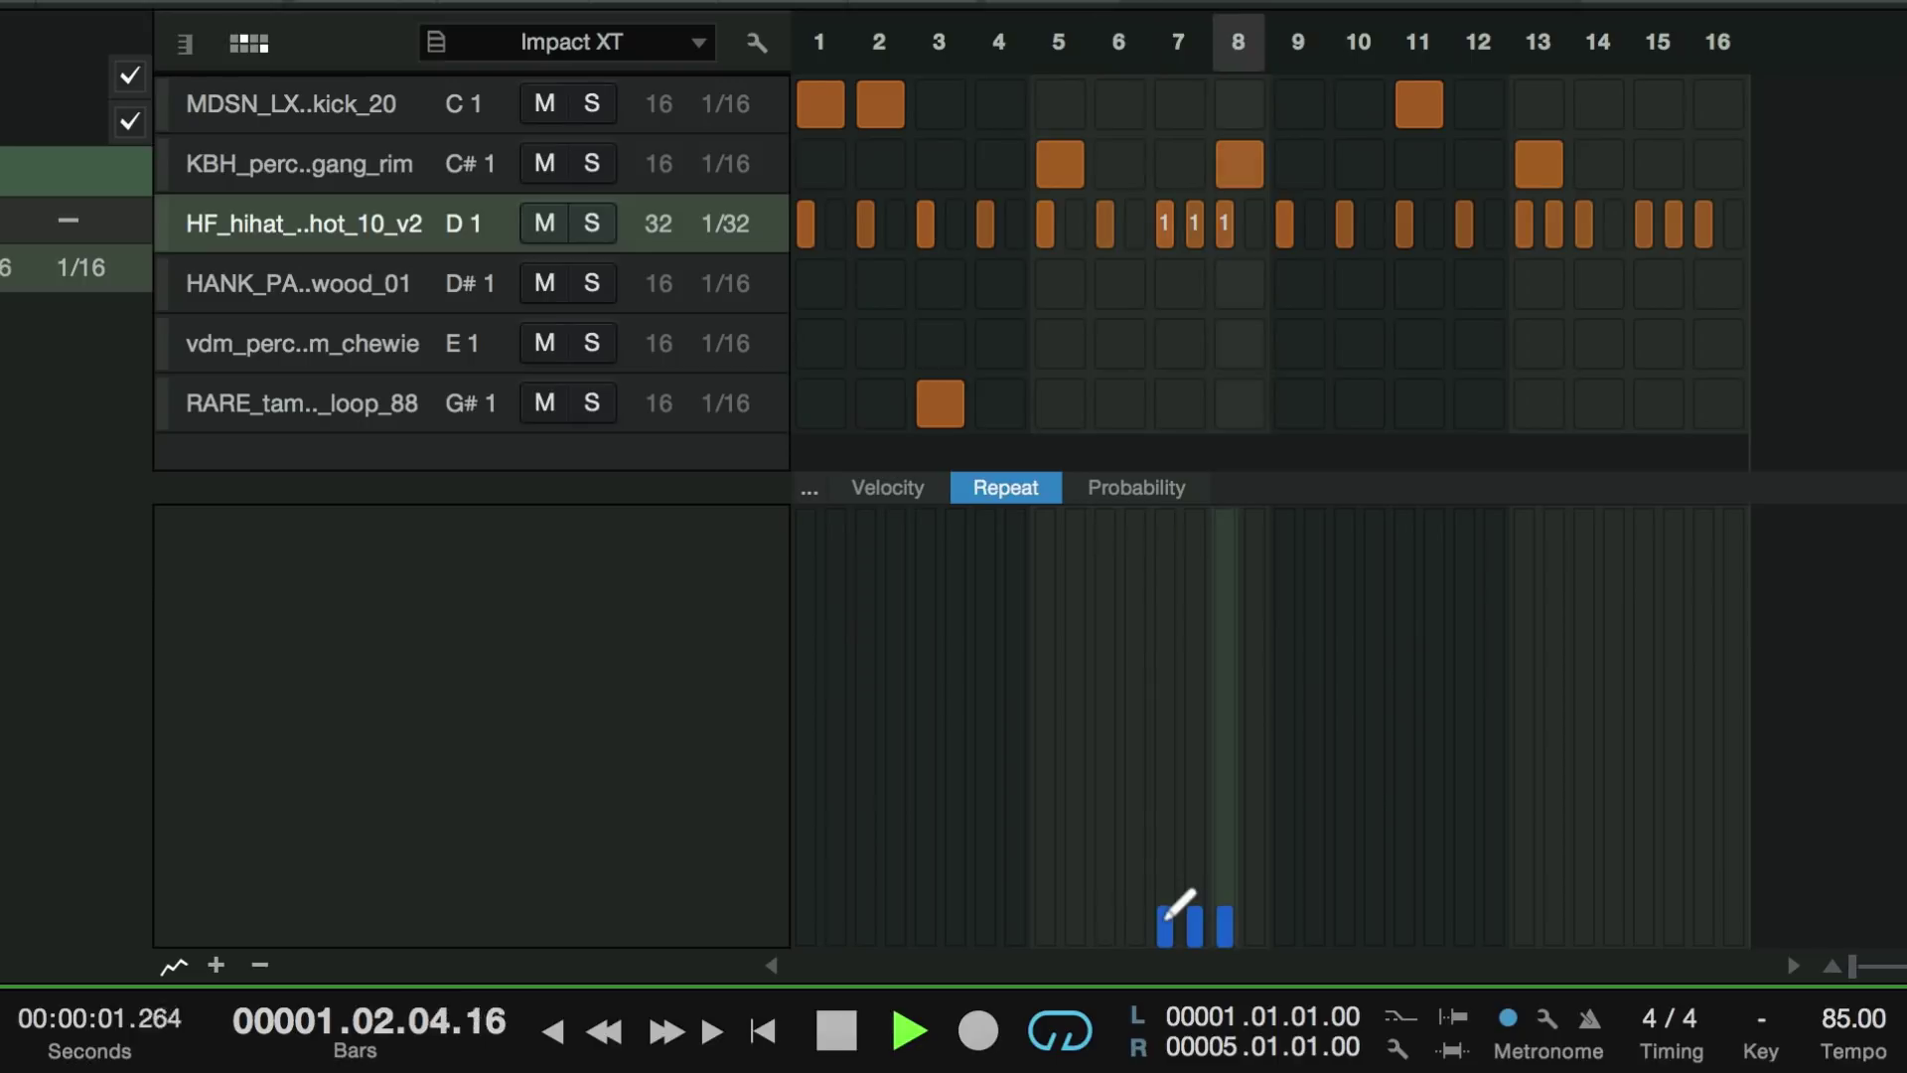
pyautogui.press('space')
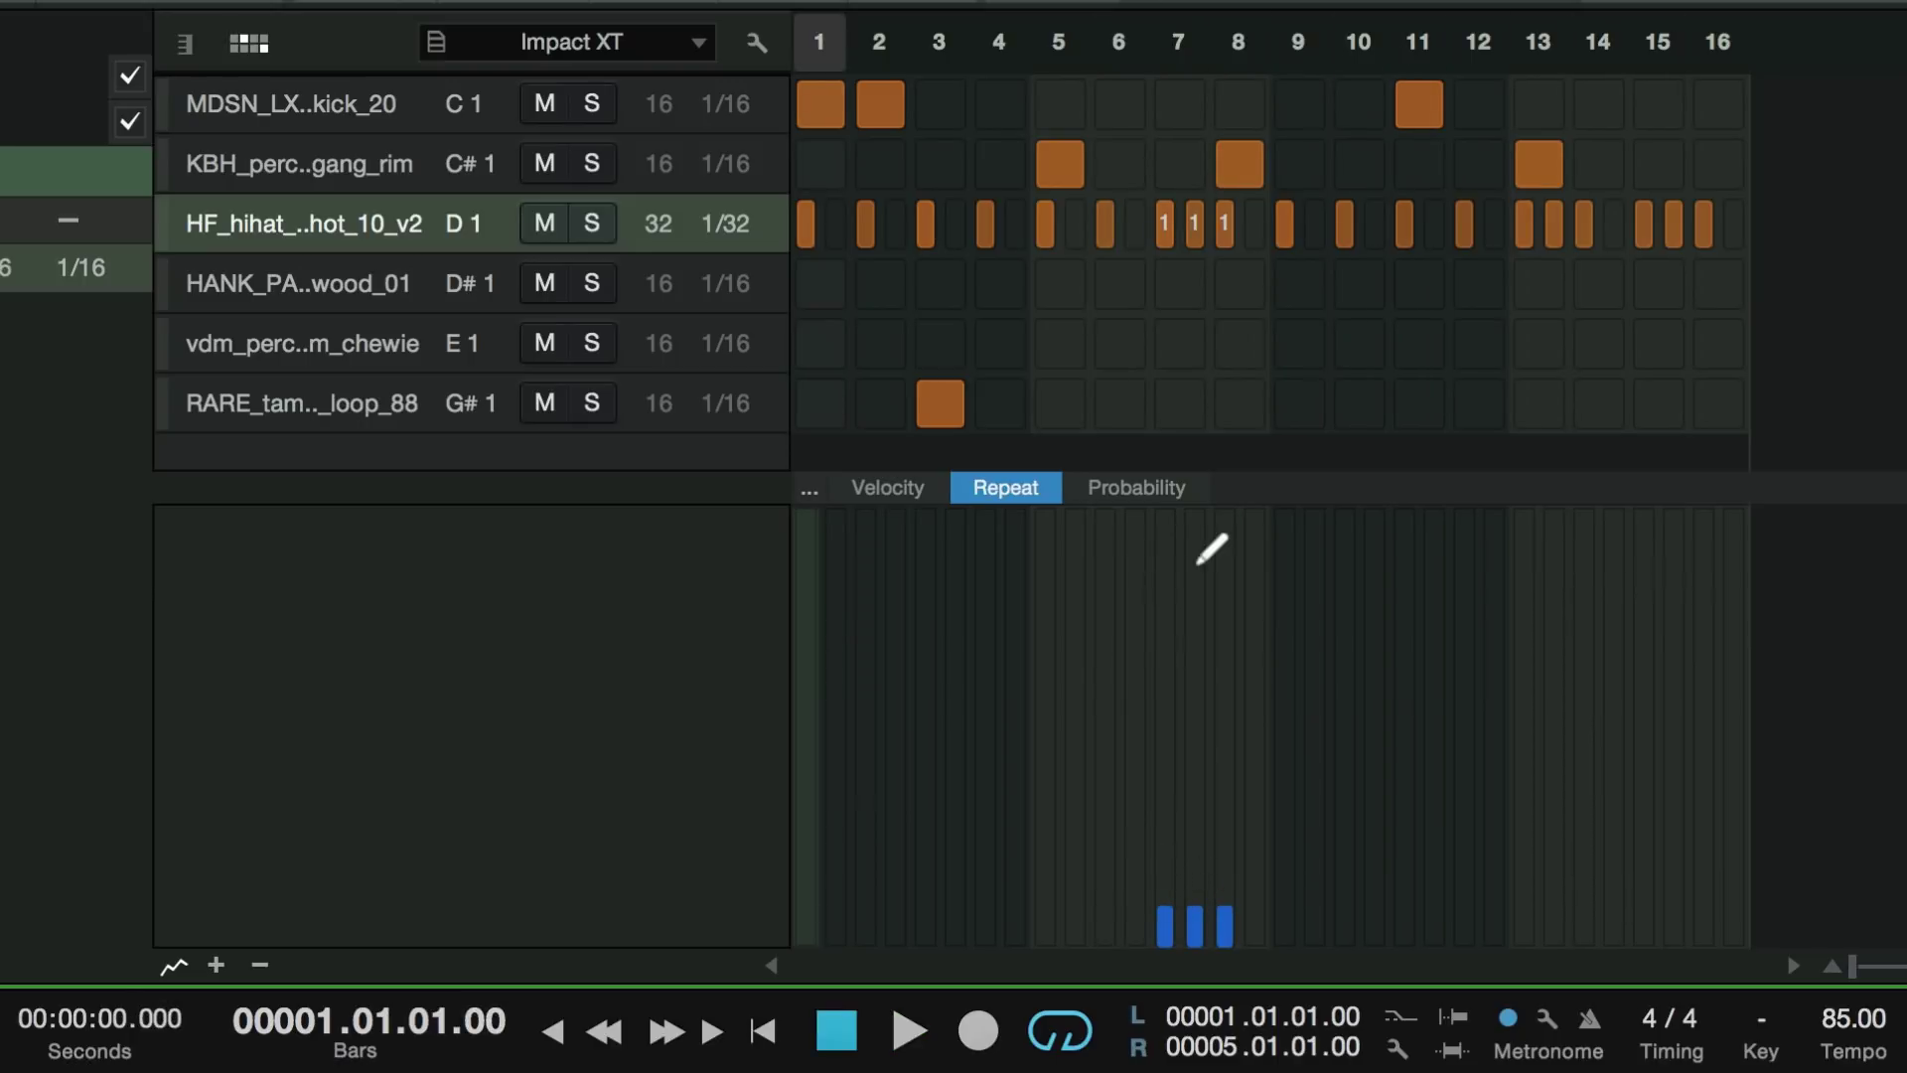
# - Raise the rolled step 7–8 hi-hat hits to full probability and enlarge the step grid
pyautogui.click(1142, 491)
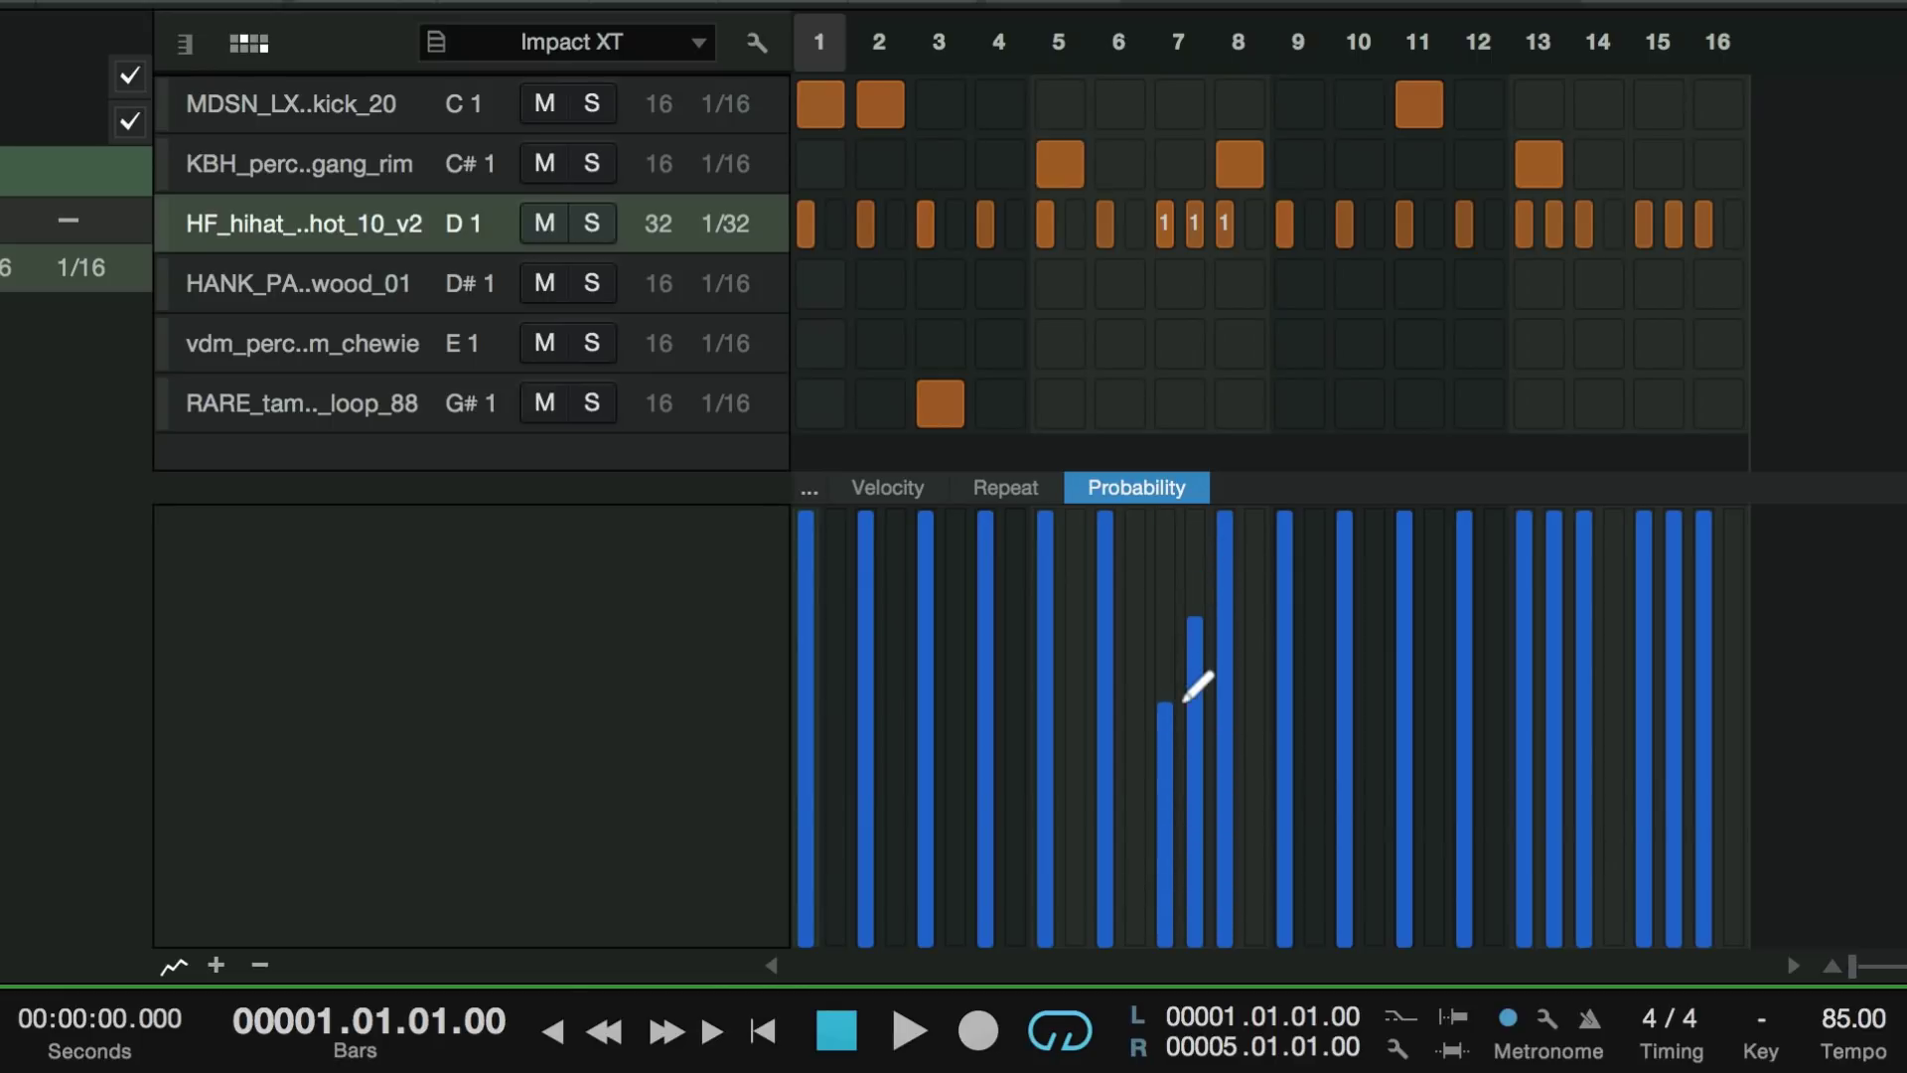
pyautogui.press('space')
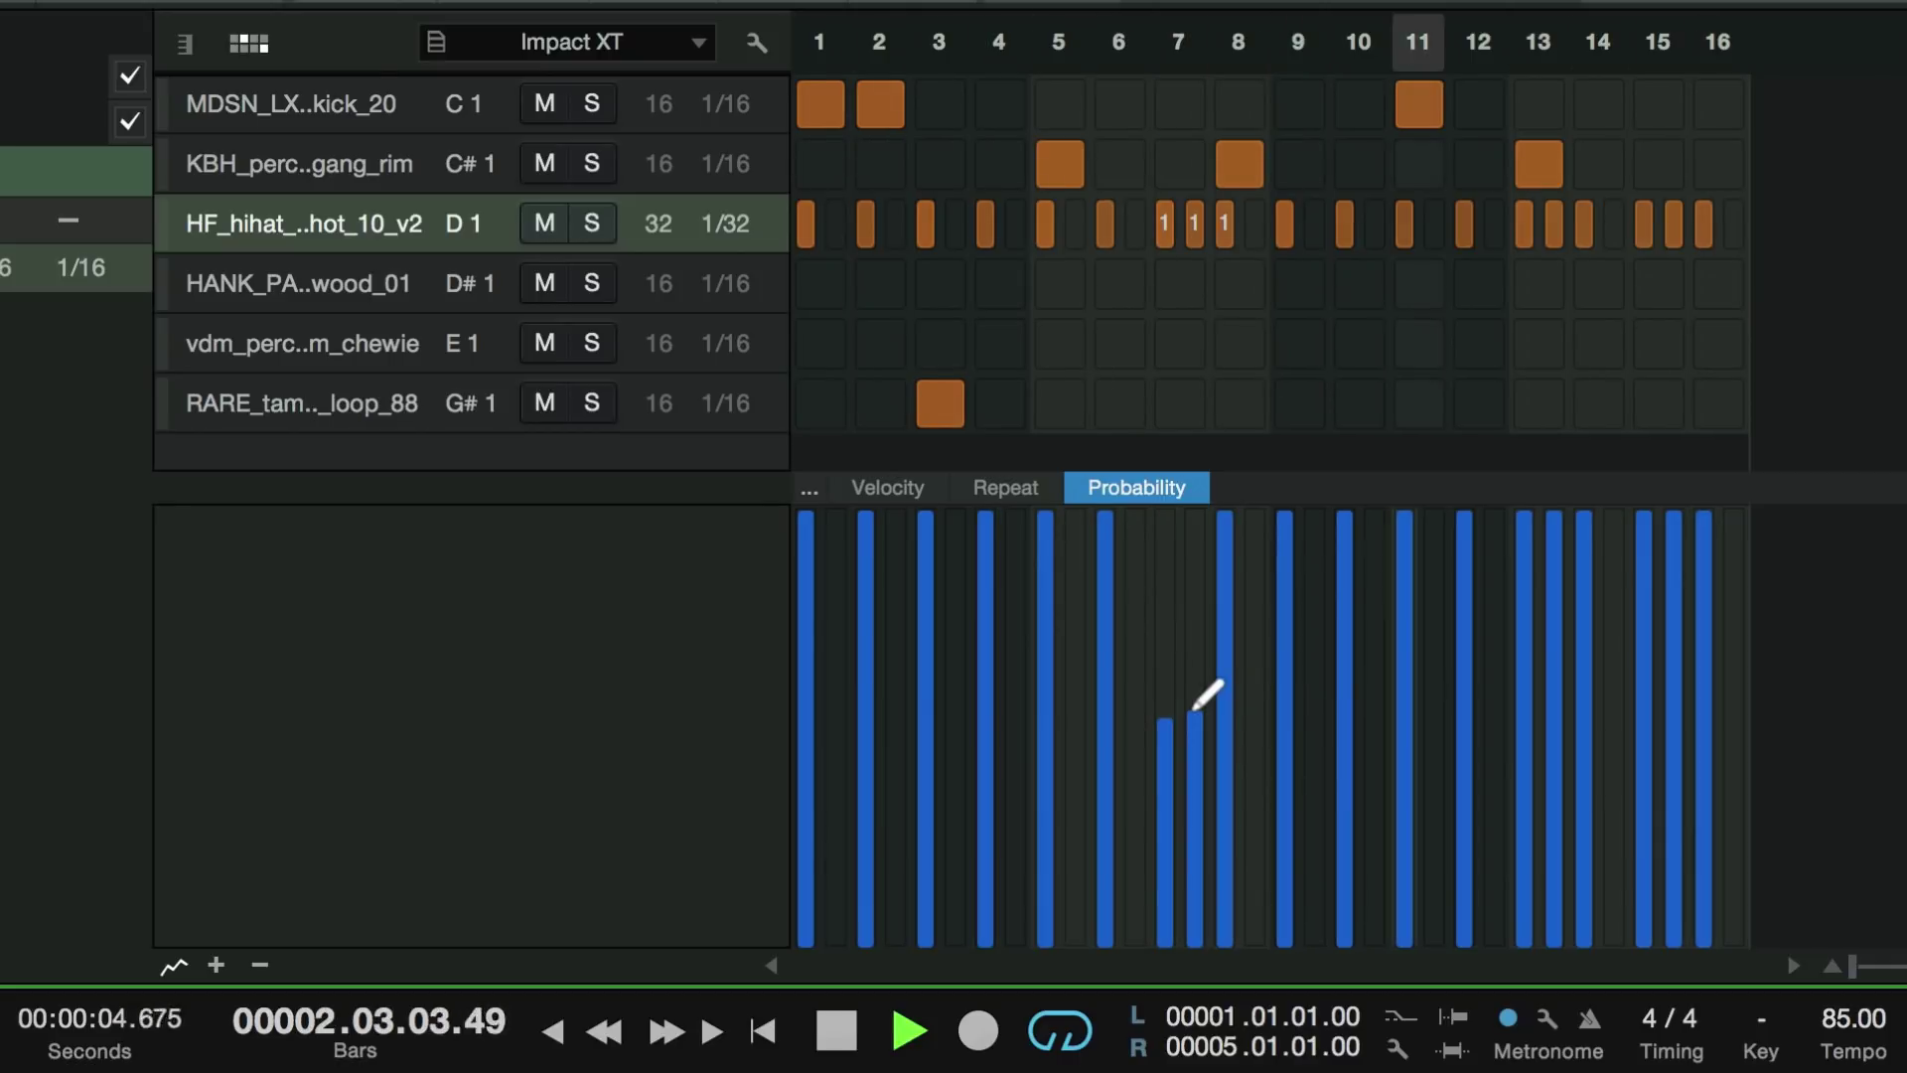
pyautogui.press('space')
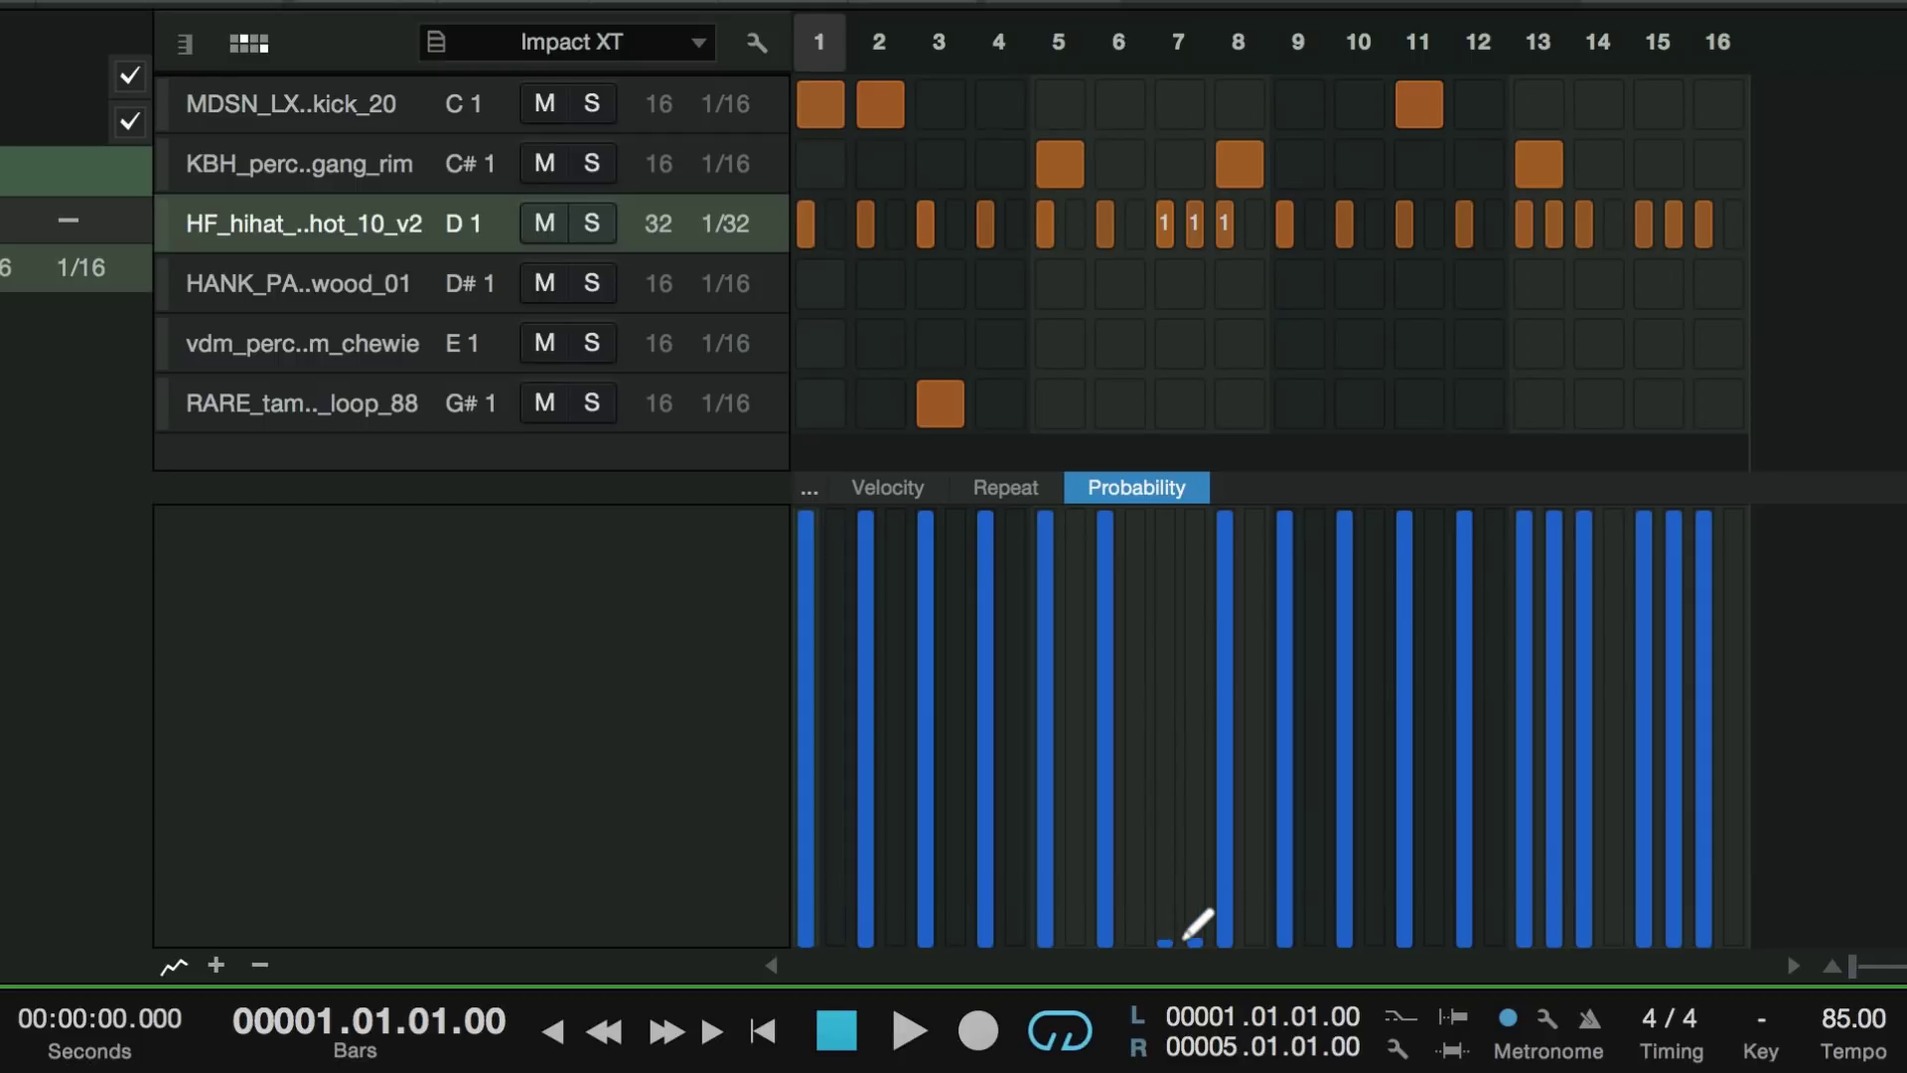
pyautogui.moveTo(1166, 564); pyautogui.dragTo(1191, 471)
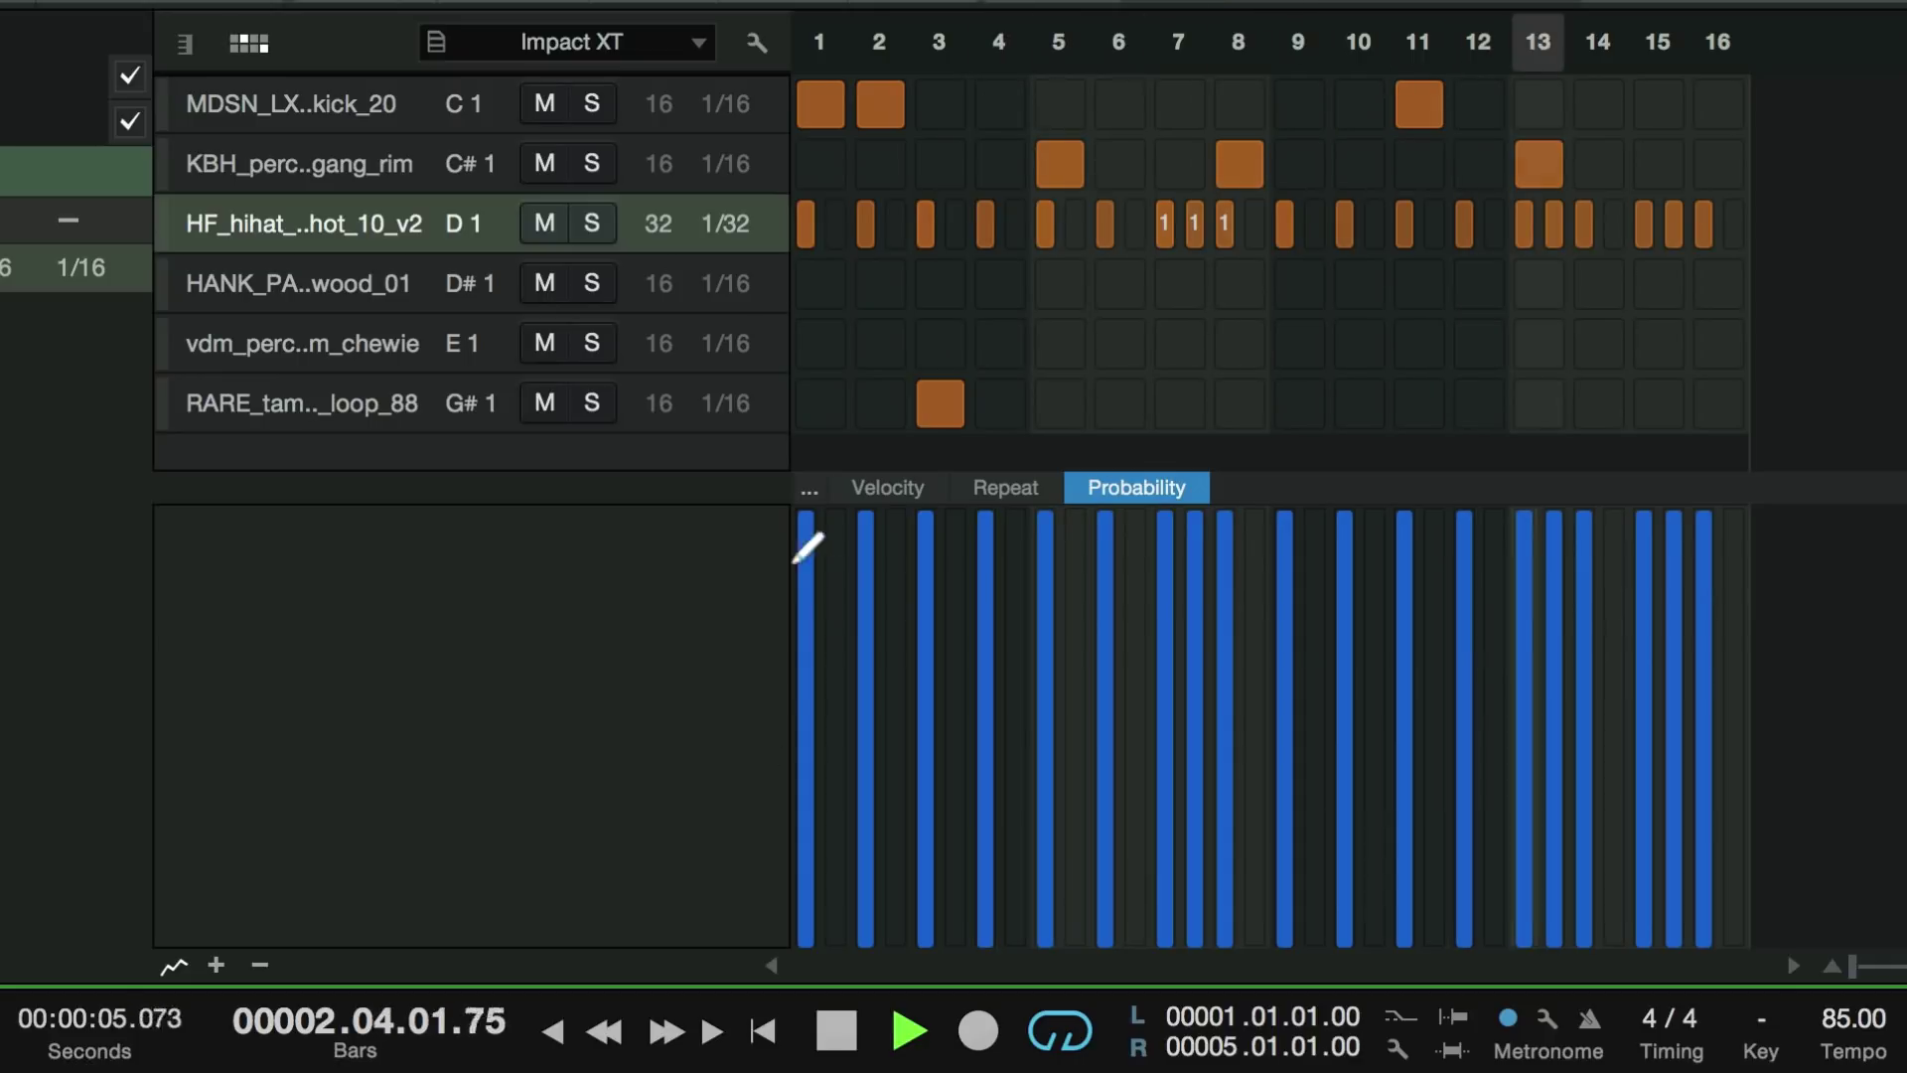
pyautogui.moveTo(783, 499); pyautogui.dragTo(685, 906)
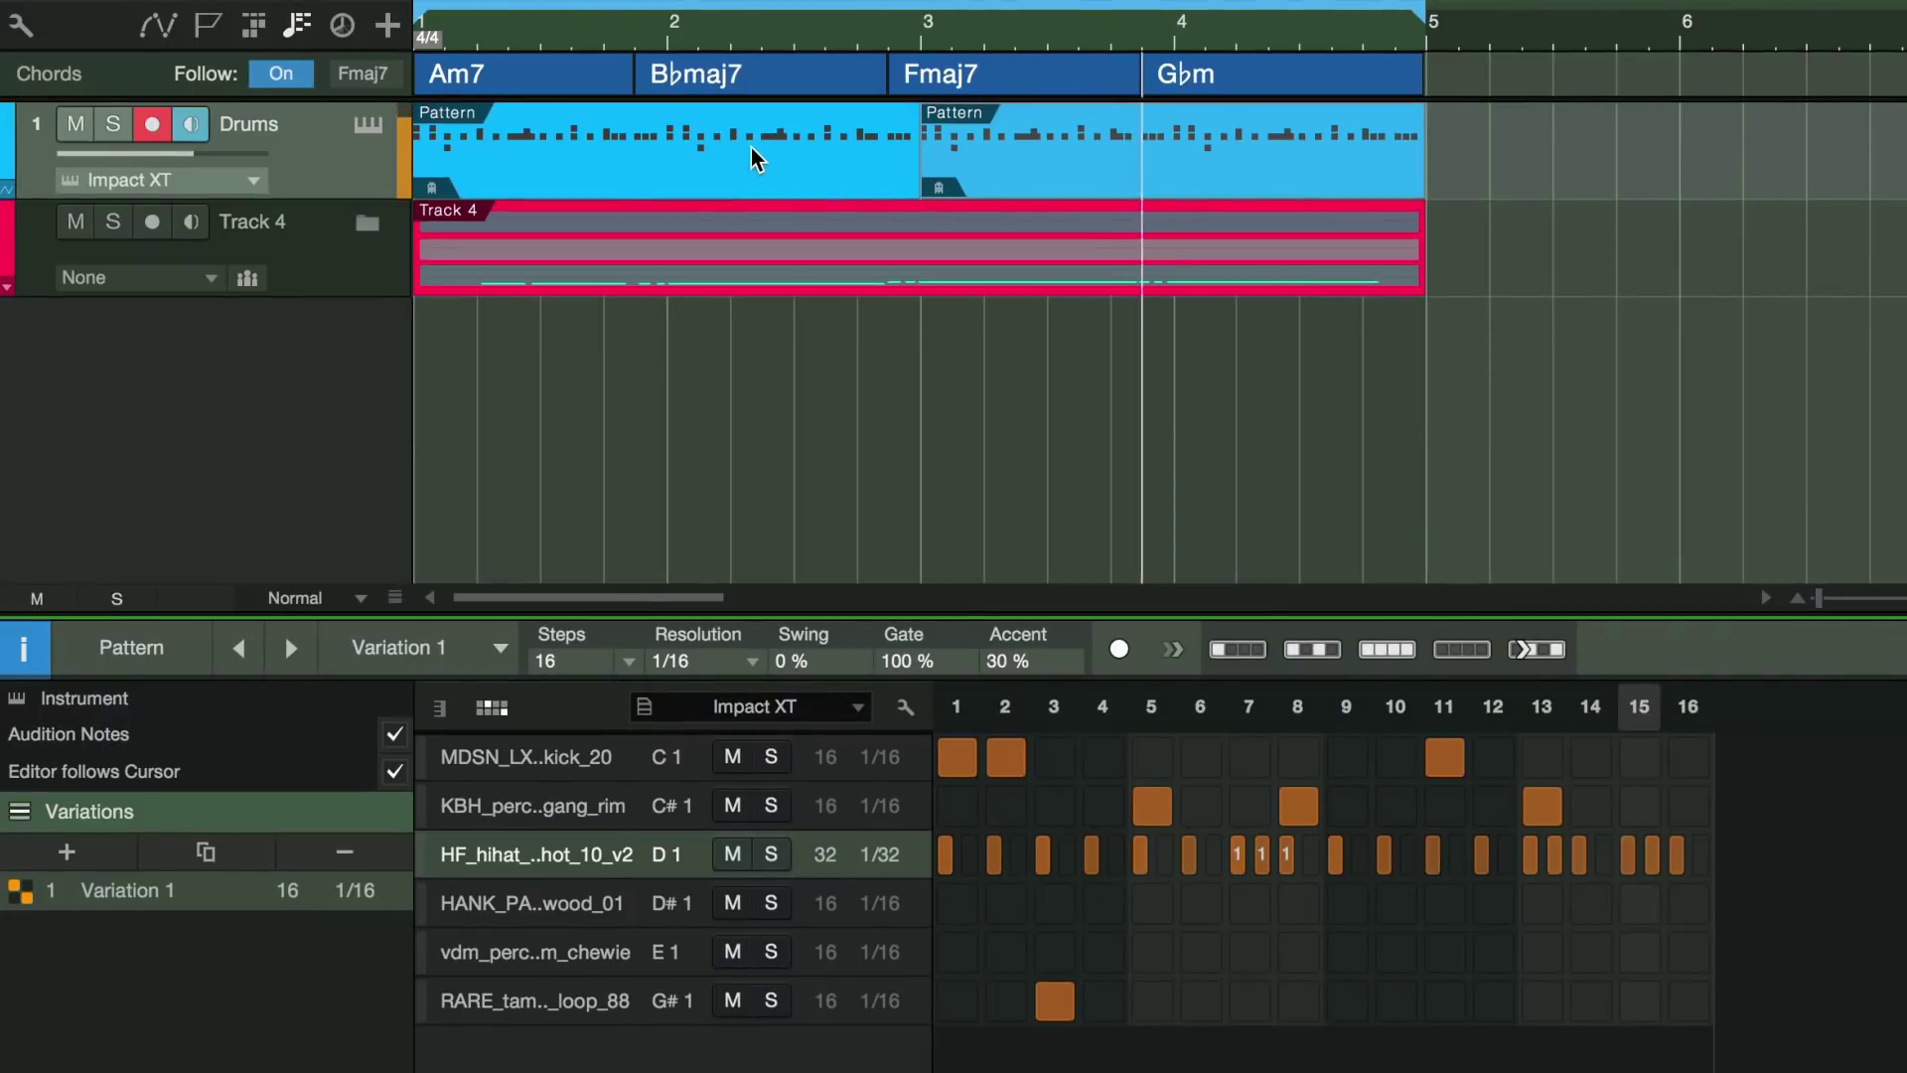
# - Set the hi-hat row to 1/16 resolution and fill every hi-hat step
pyautogui.press('space')
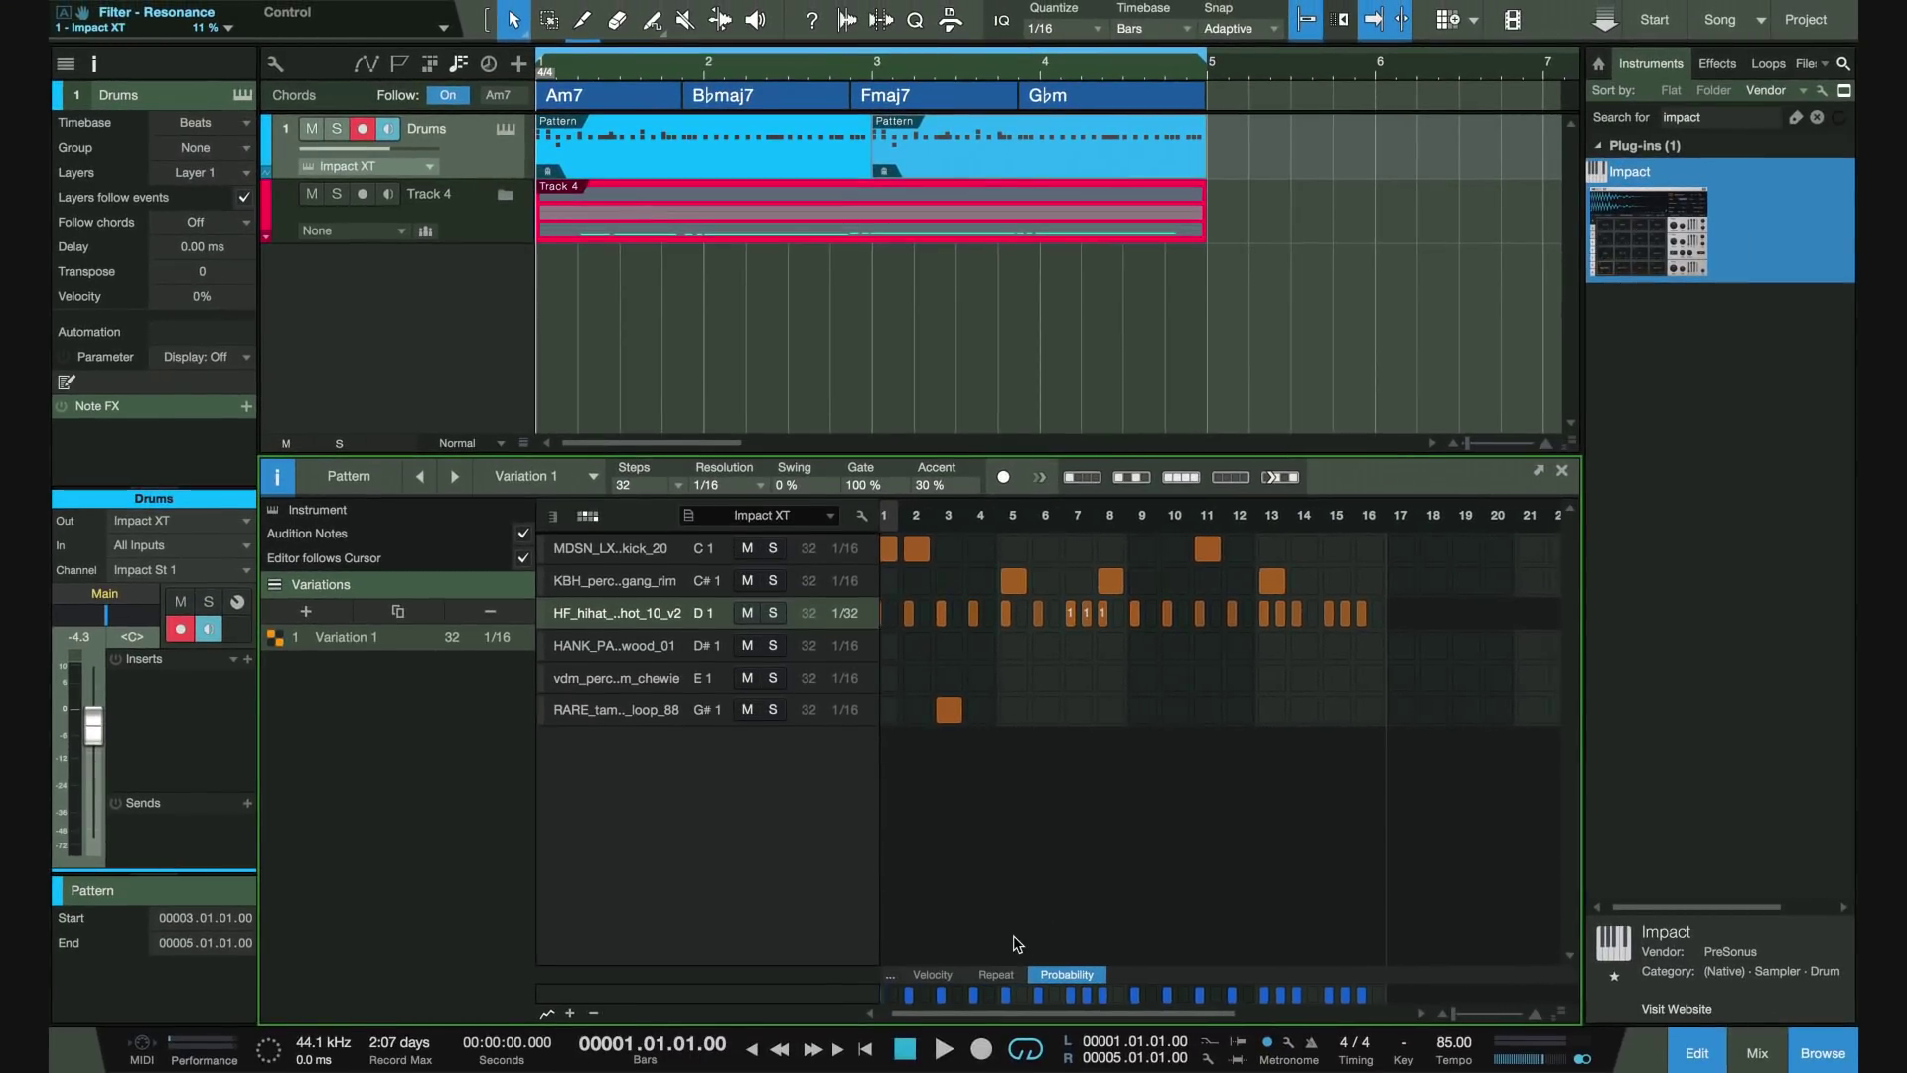
pyautogui.hscroll(8, 1017, 944)
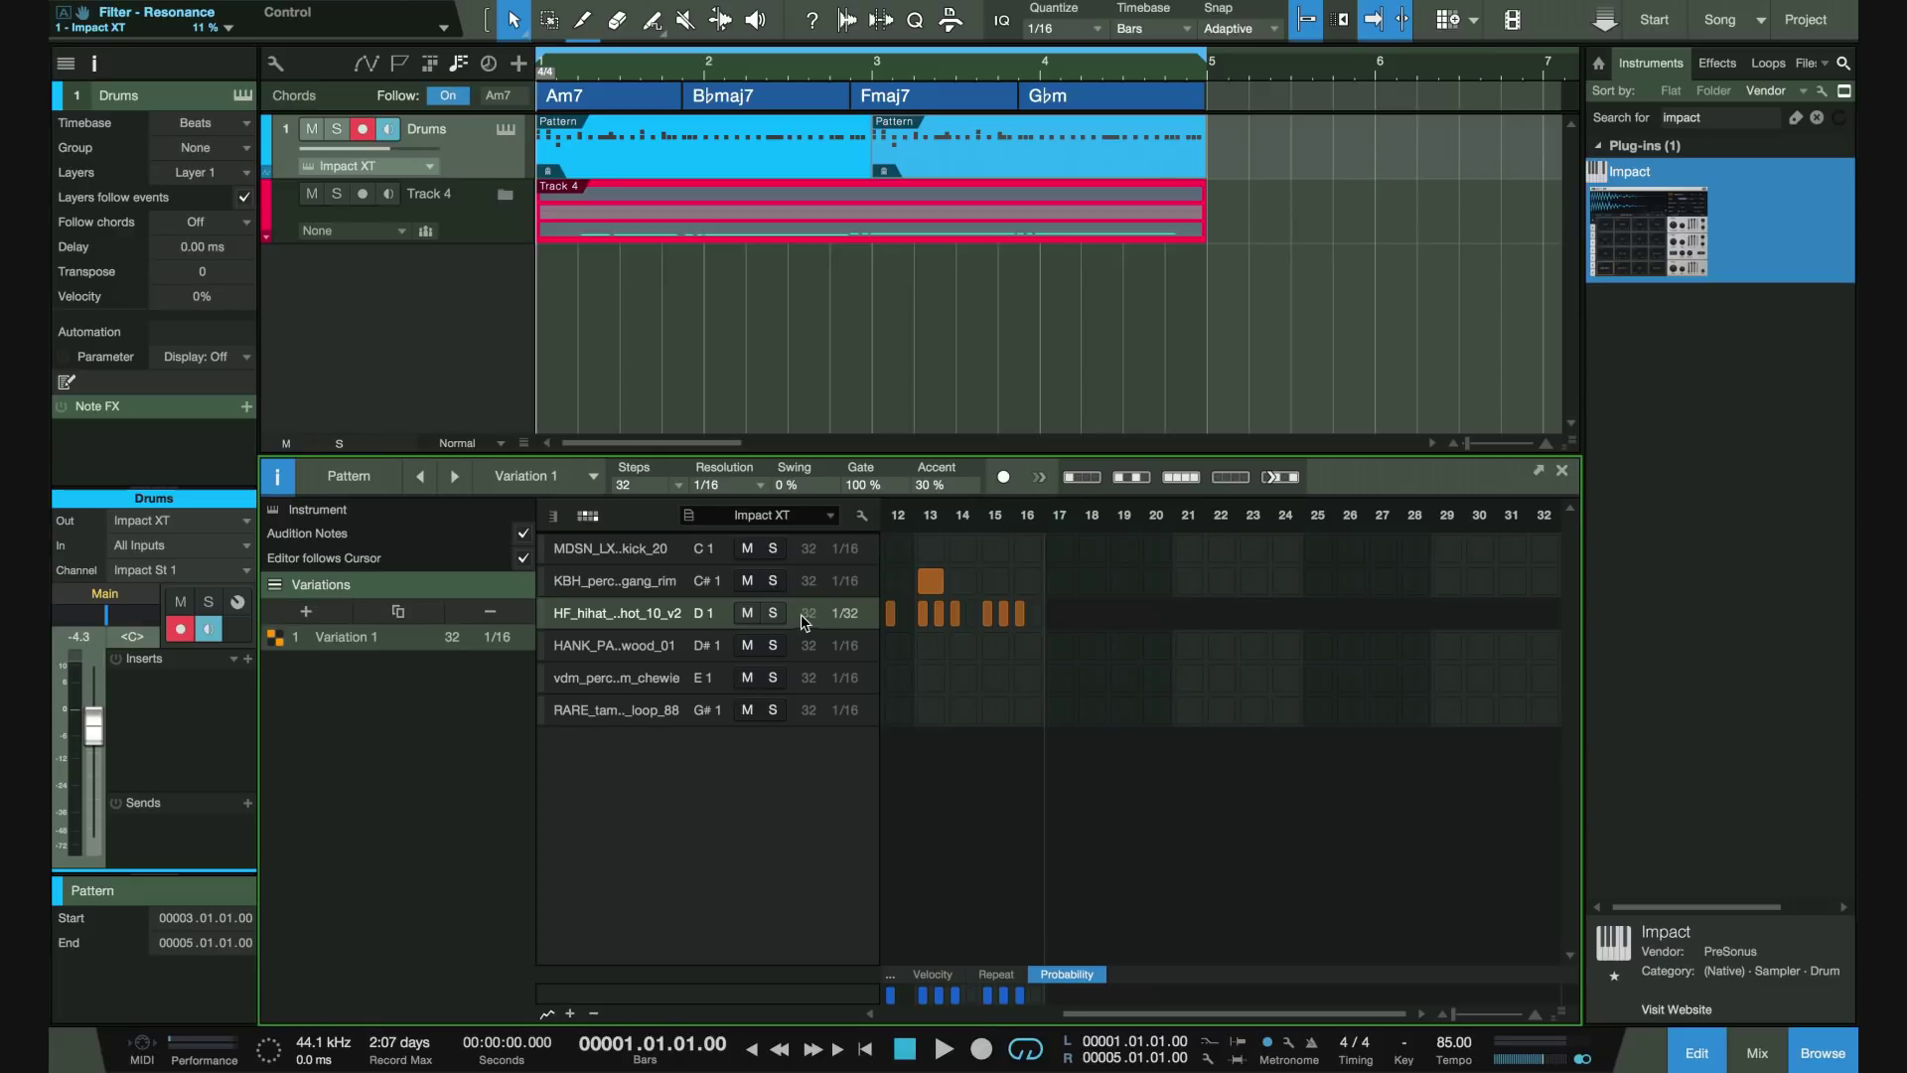
pyautogui.click(845, 613)
pyautogui.click(844, 623)
pyautogui.press('space')
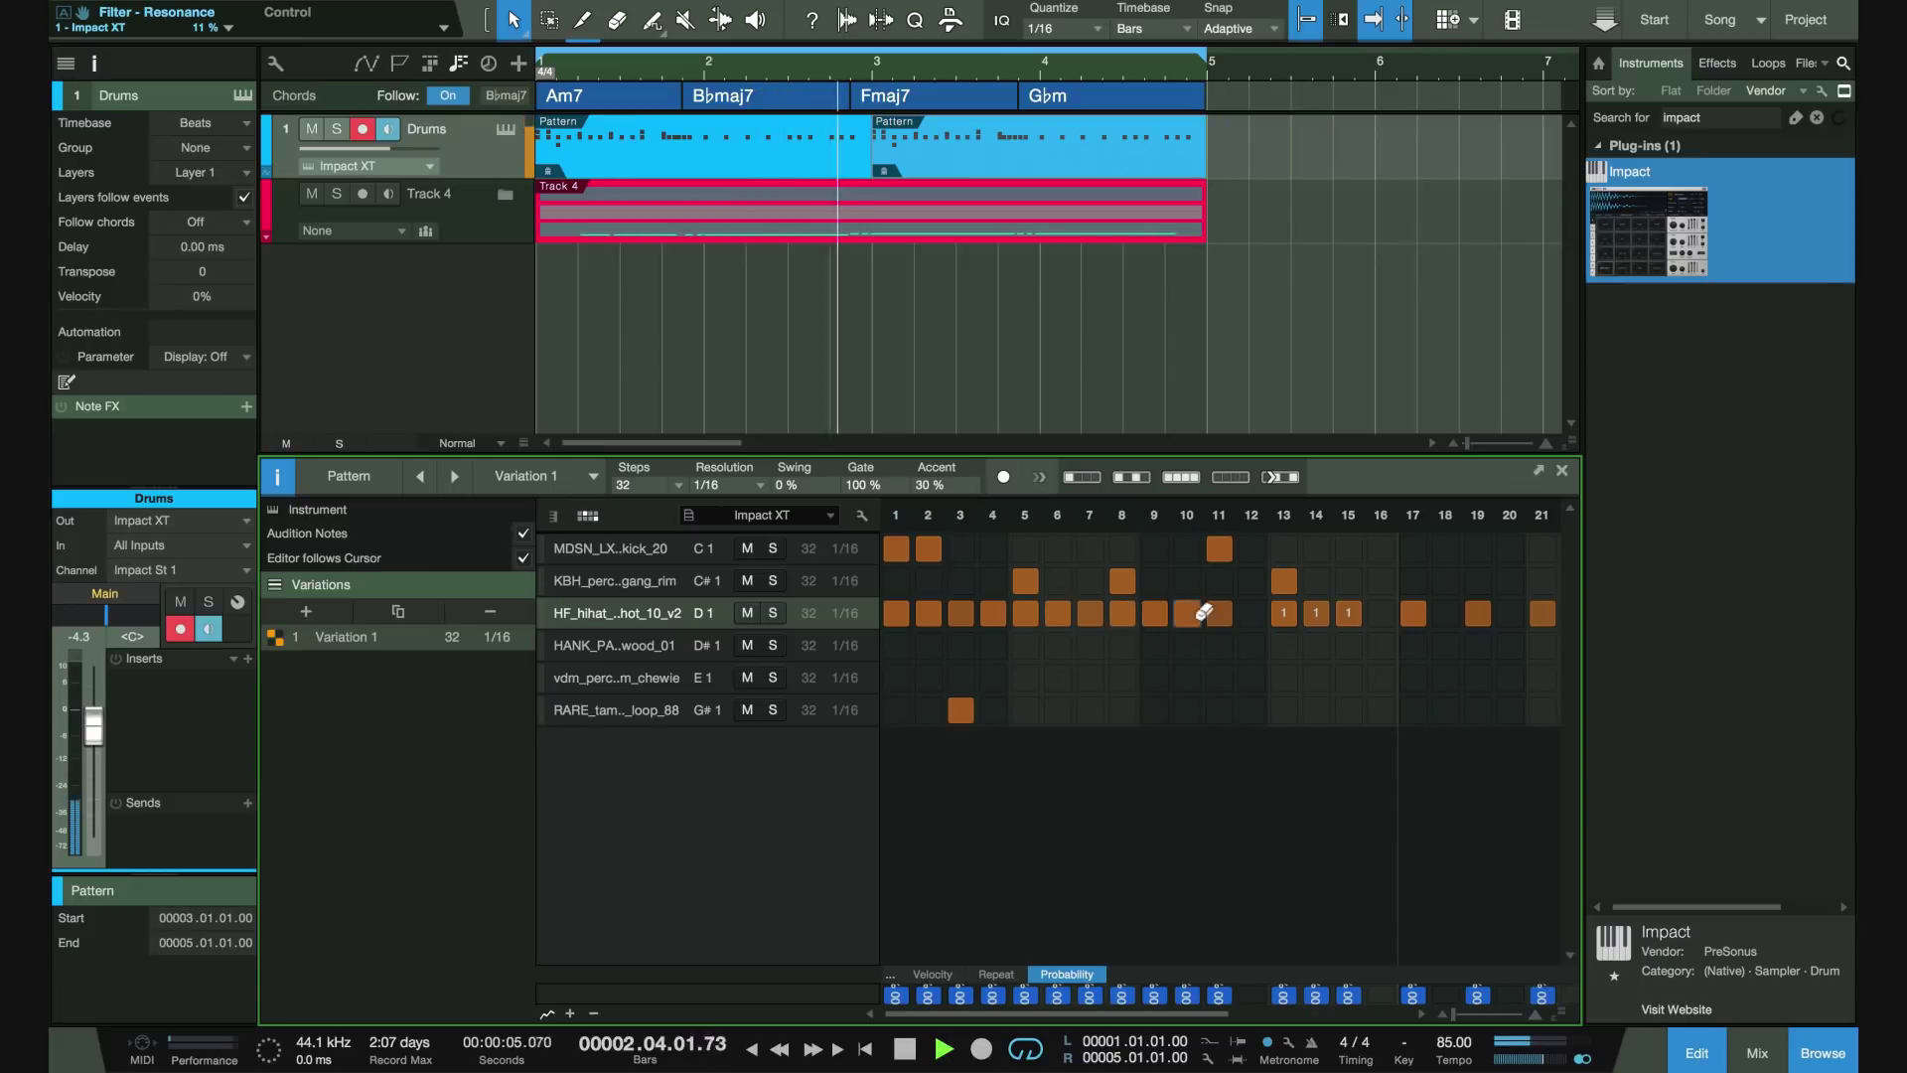
pyautogui.click(1172, 476)
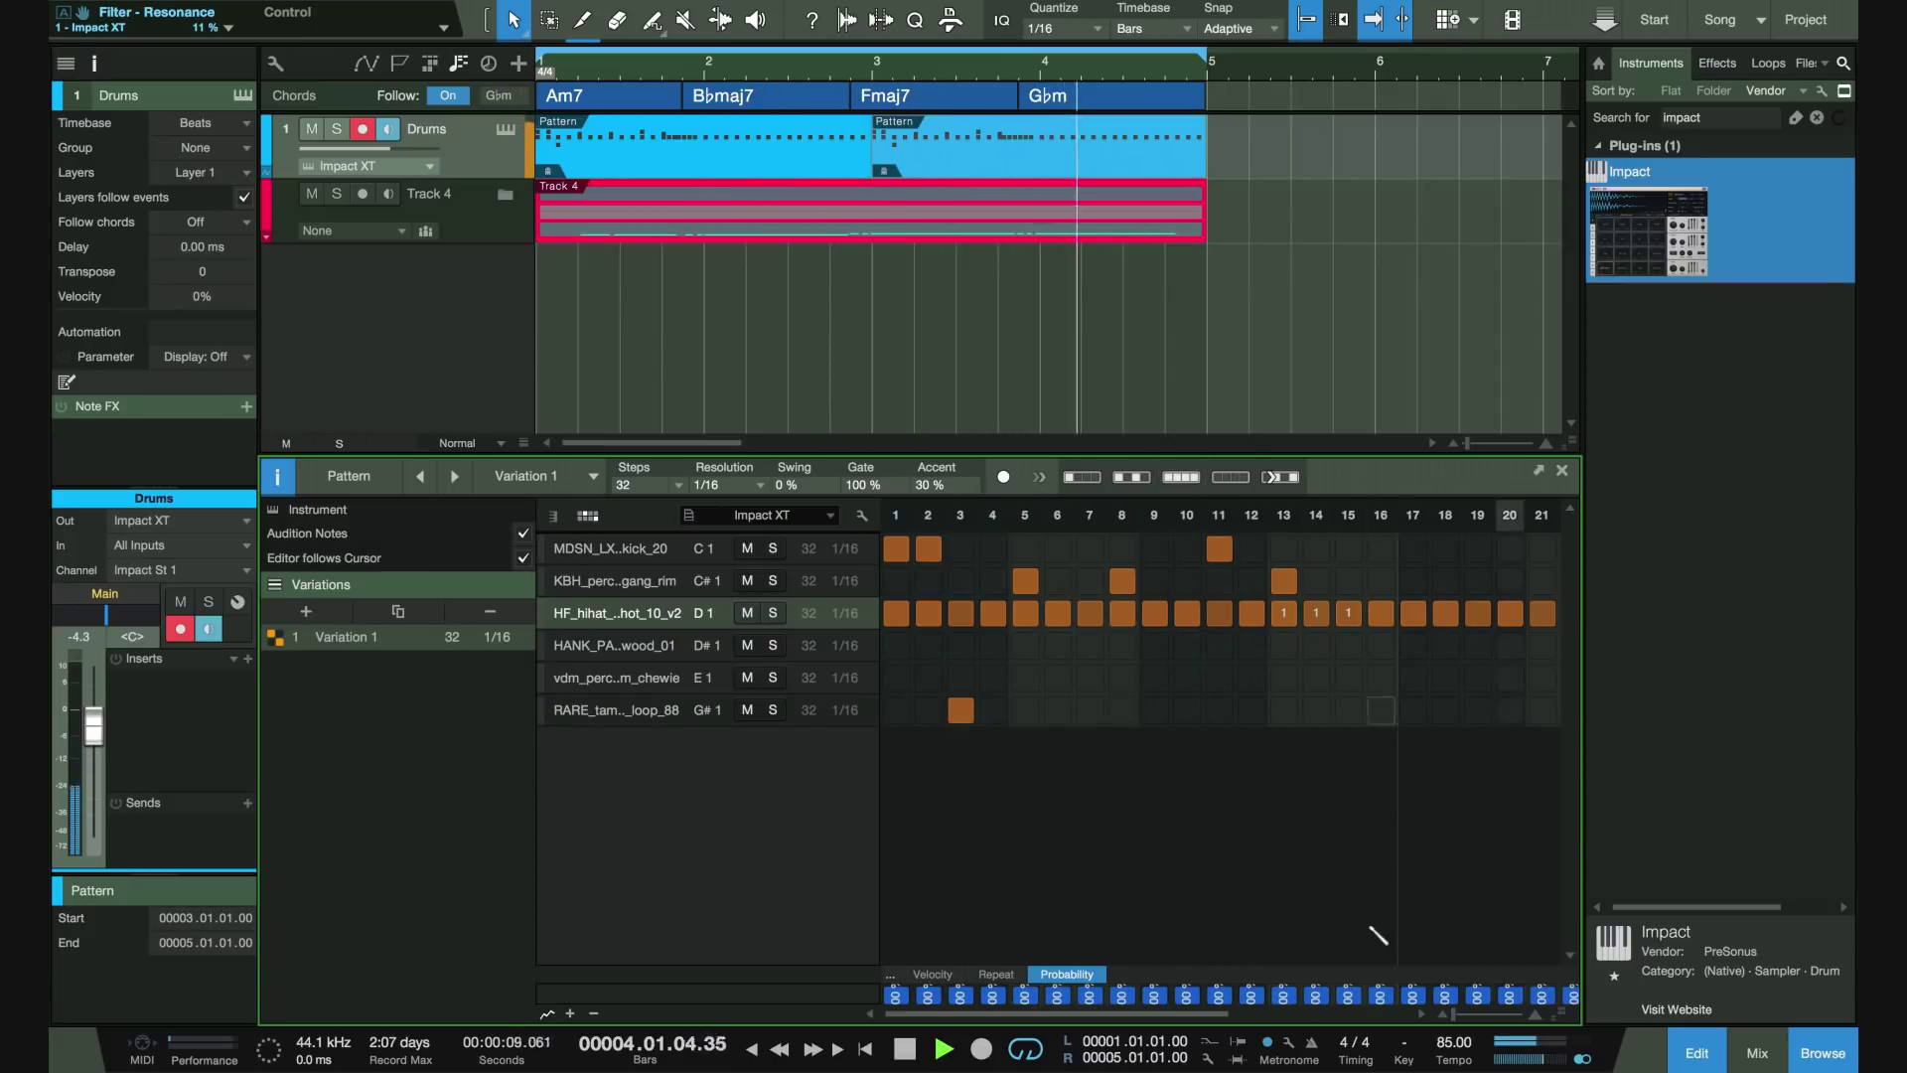
# - Give hi-hat steps 28, 29 and 30 a repeat value of 3
pyautogui.click(1005, 973)
pyautogui.moveTo(1216, 974); pyautogui.dragTo(1216, 774)
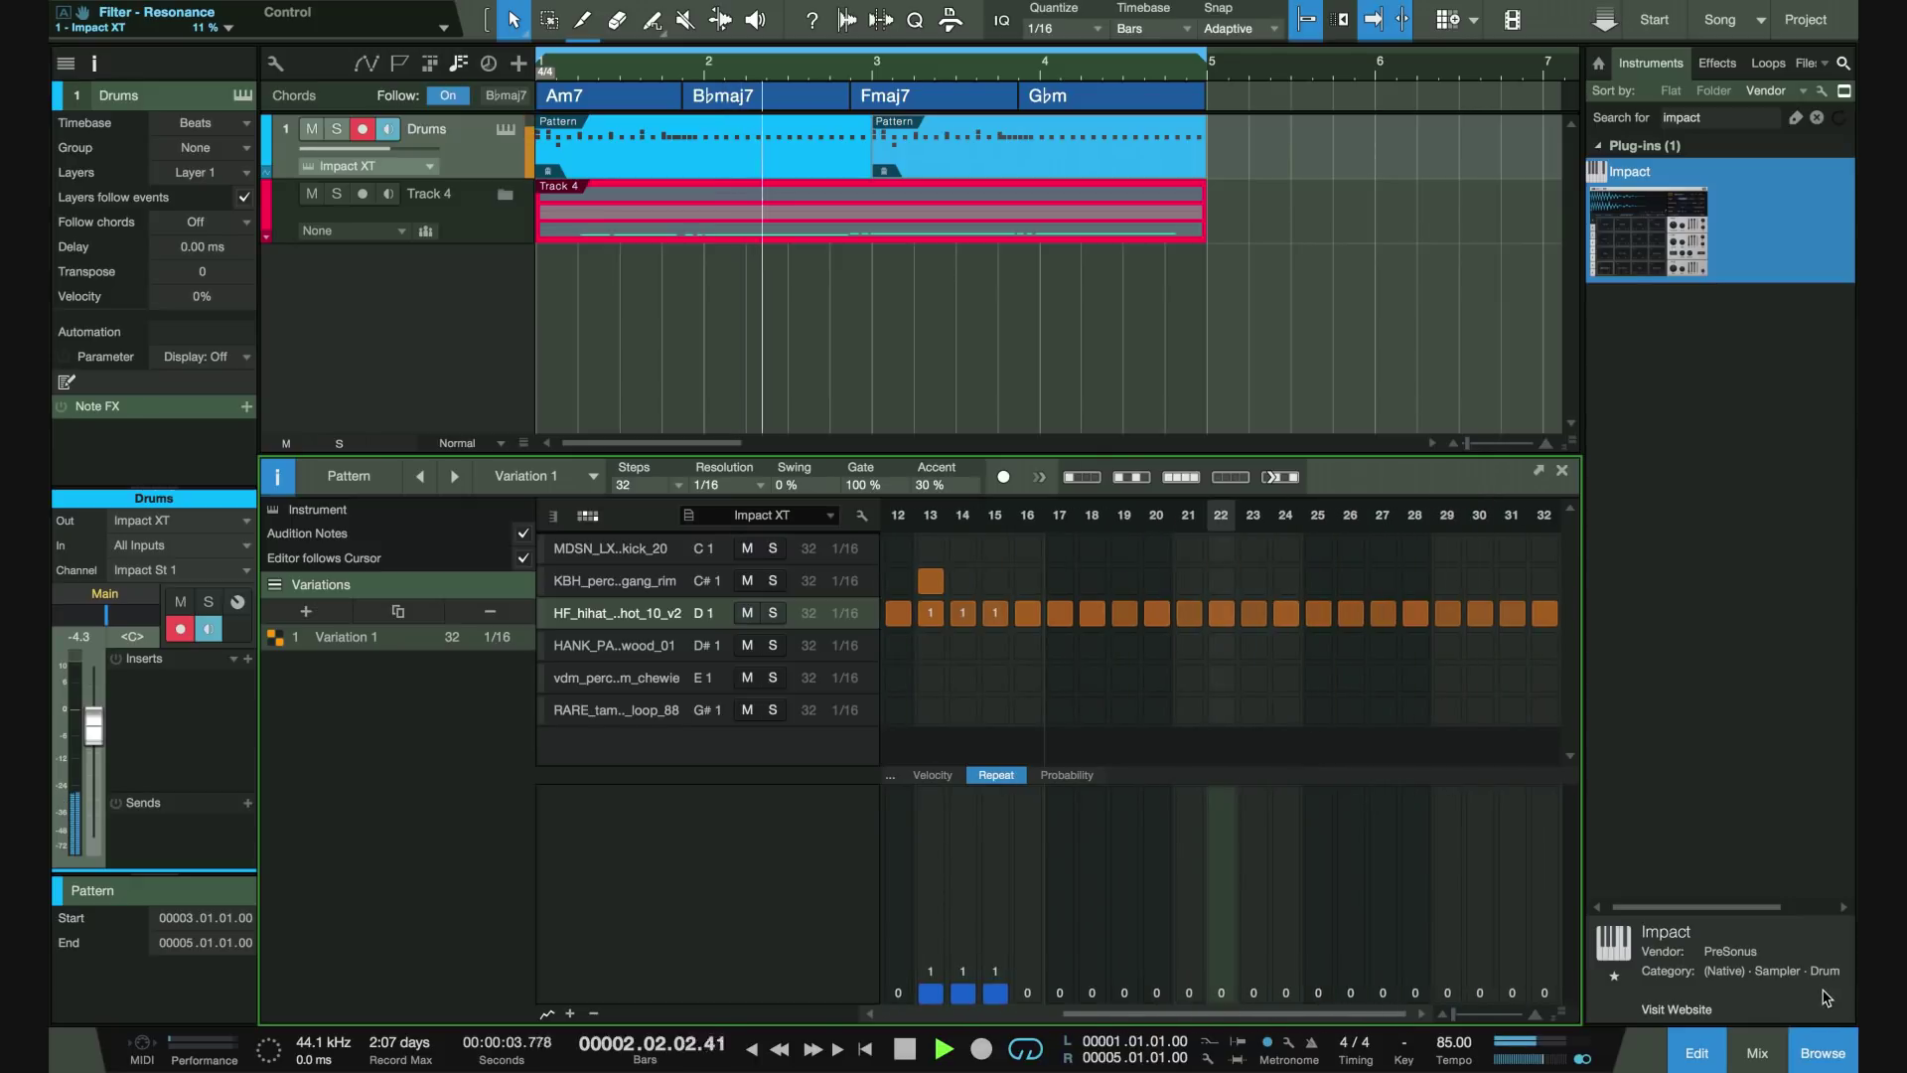
pyautogui.click(1415, 939)
pyautogui.click(1447, 939)
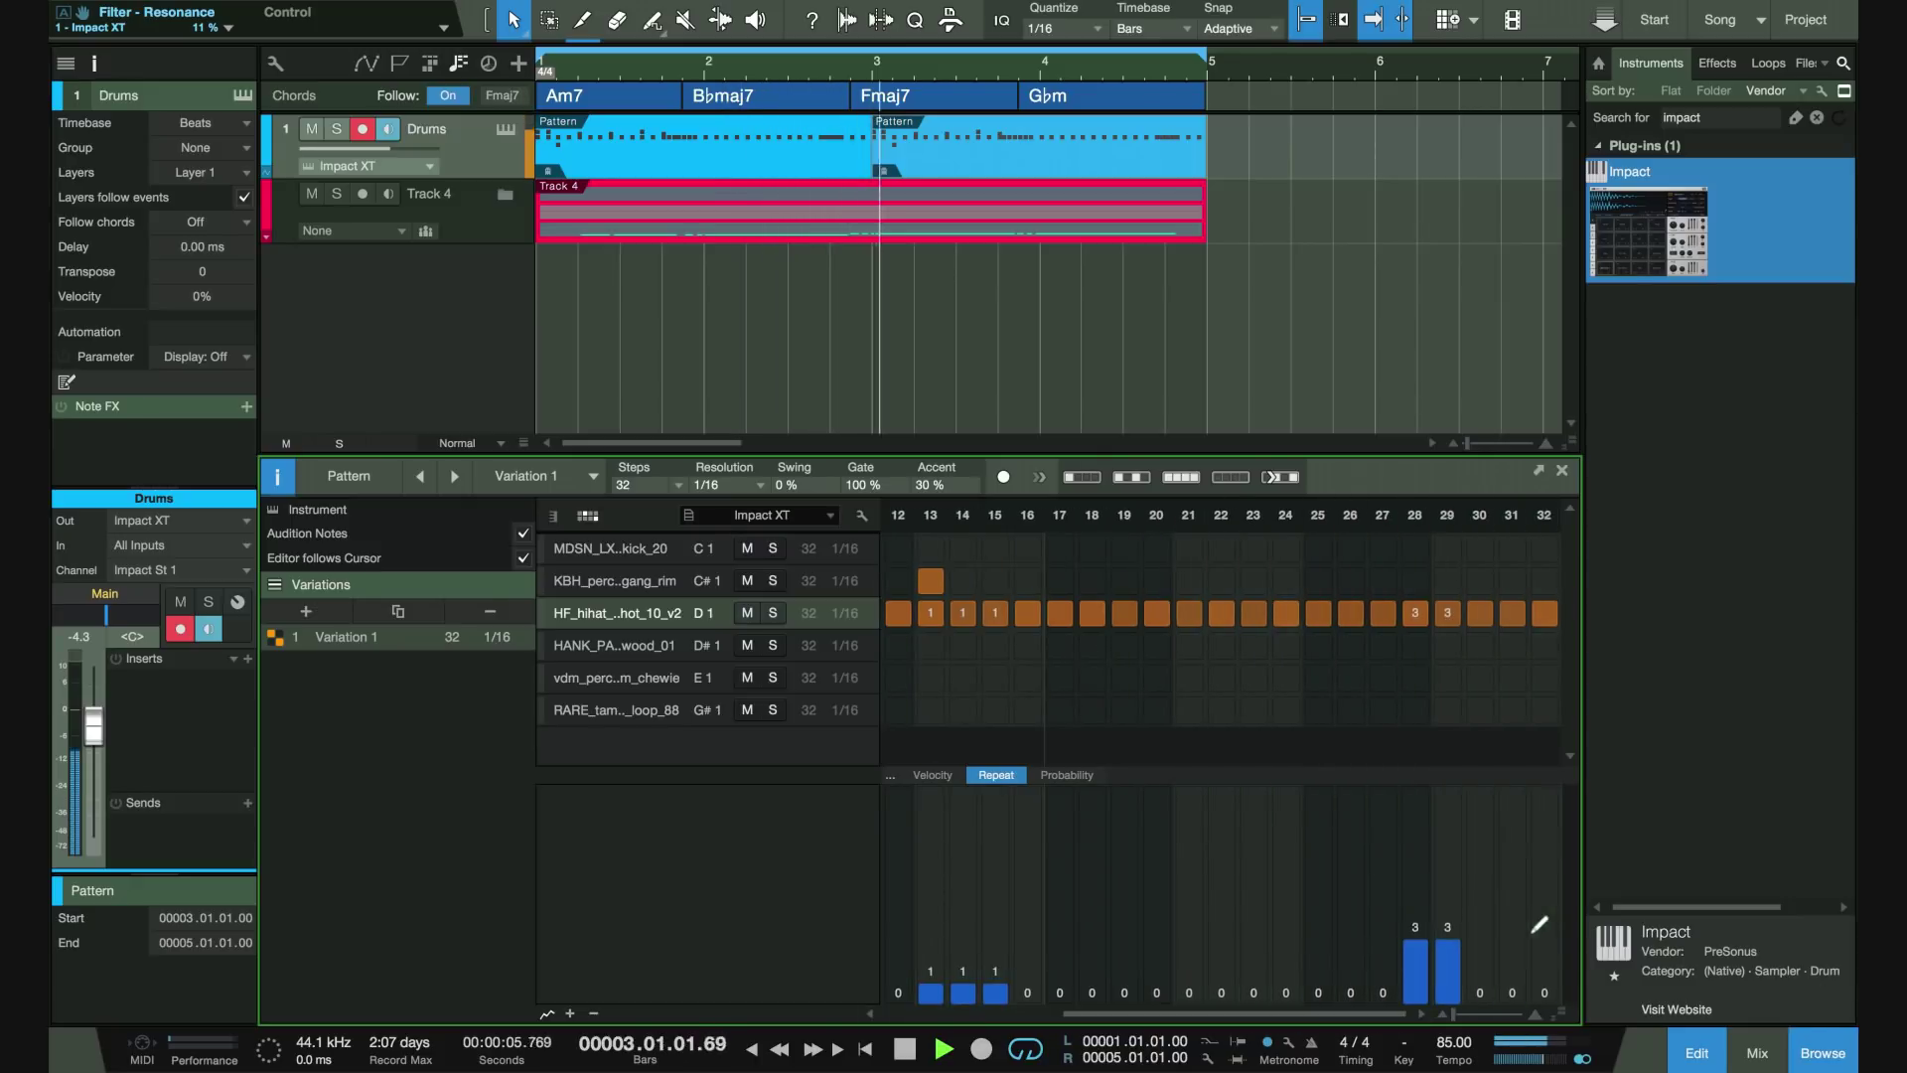
pyautogui.click(1480, 939)
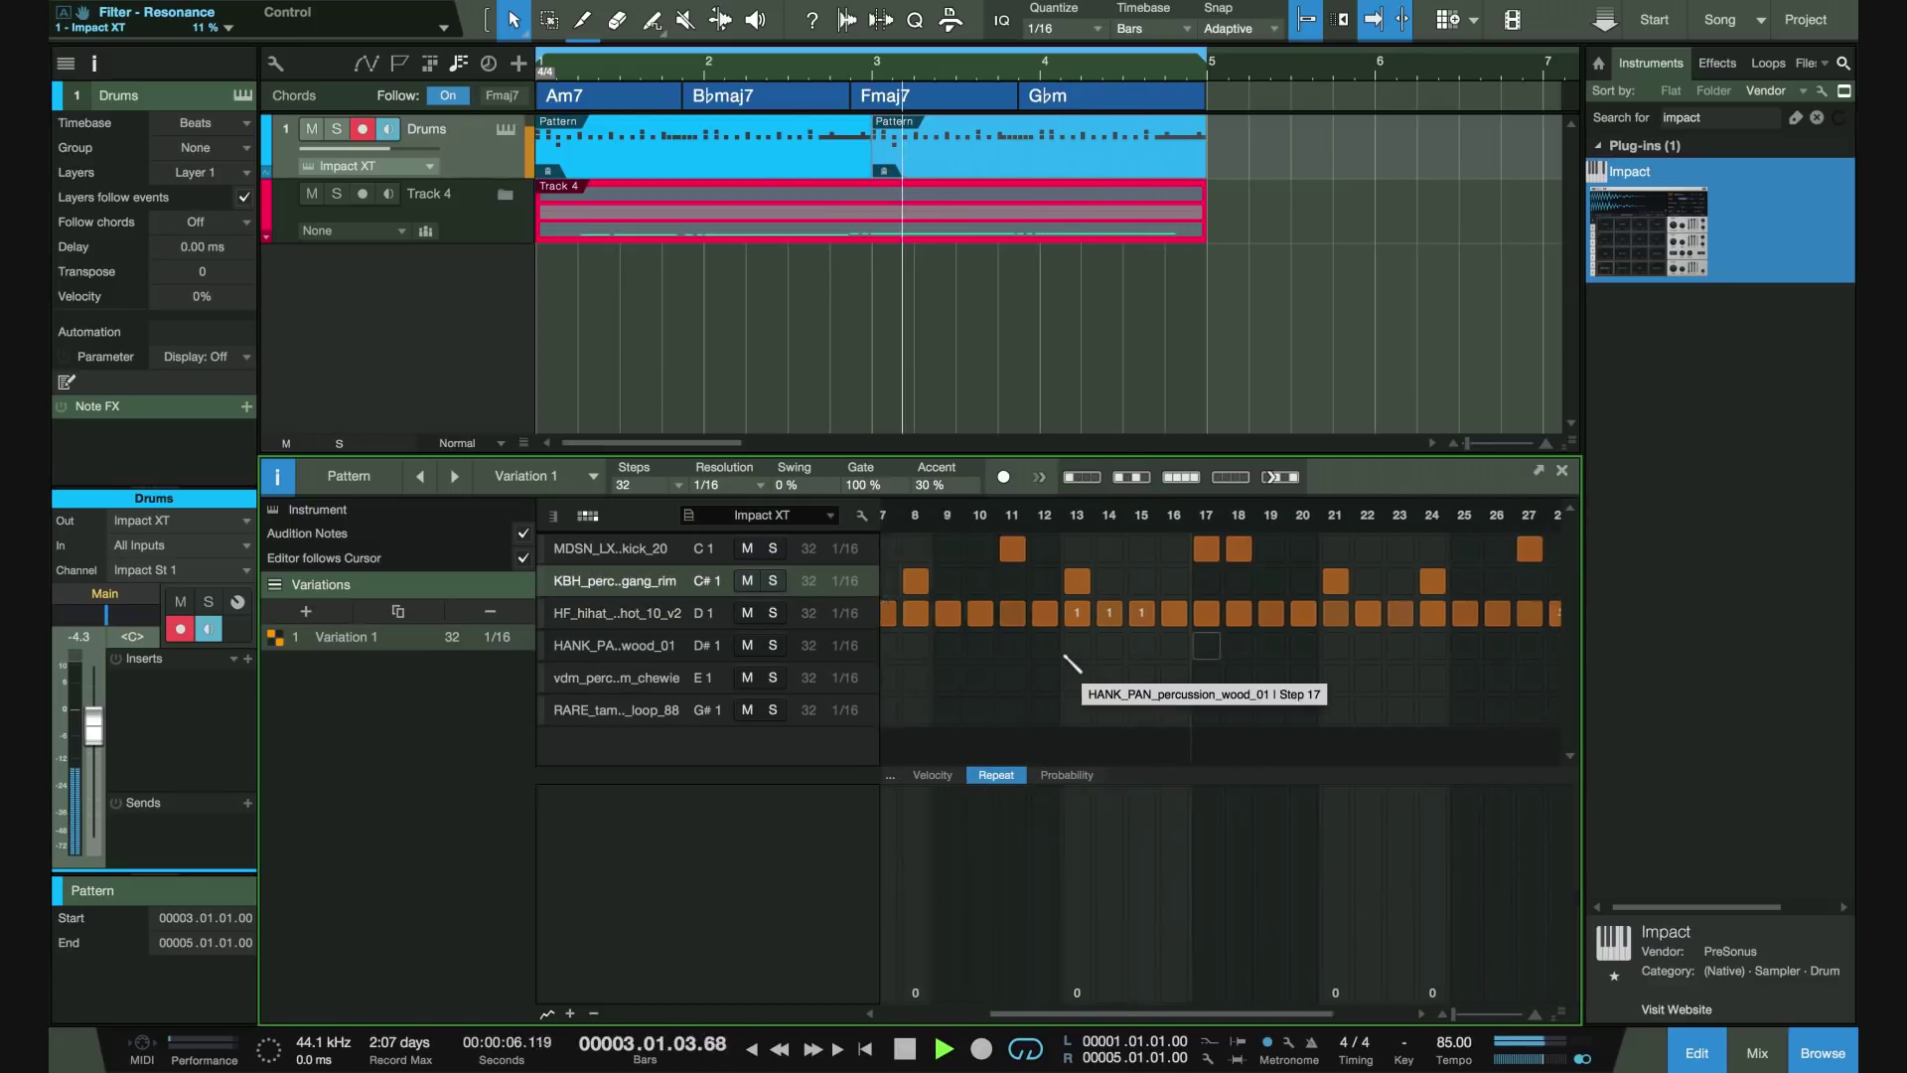
# - Place a rim hit on step 4
pyautogui.click(997, 672)
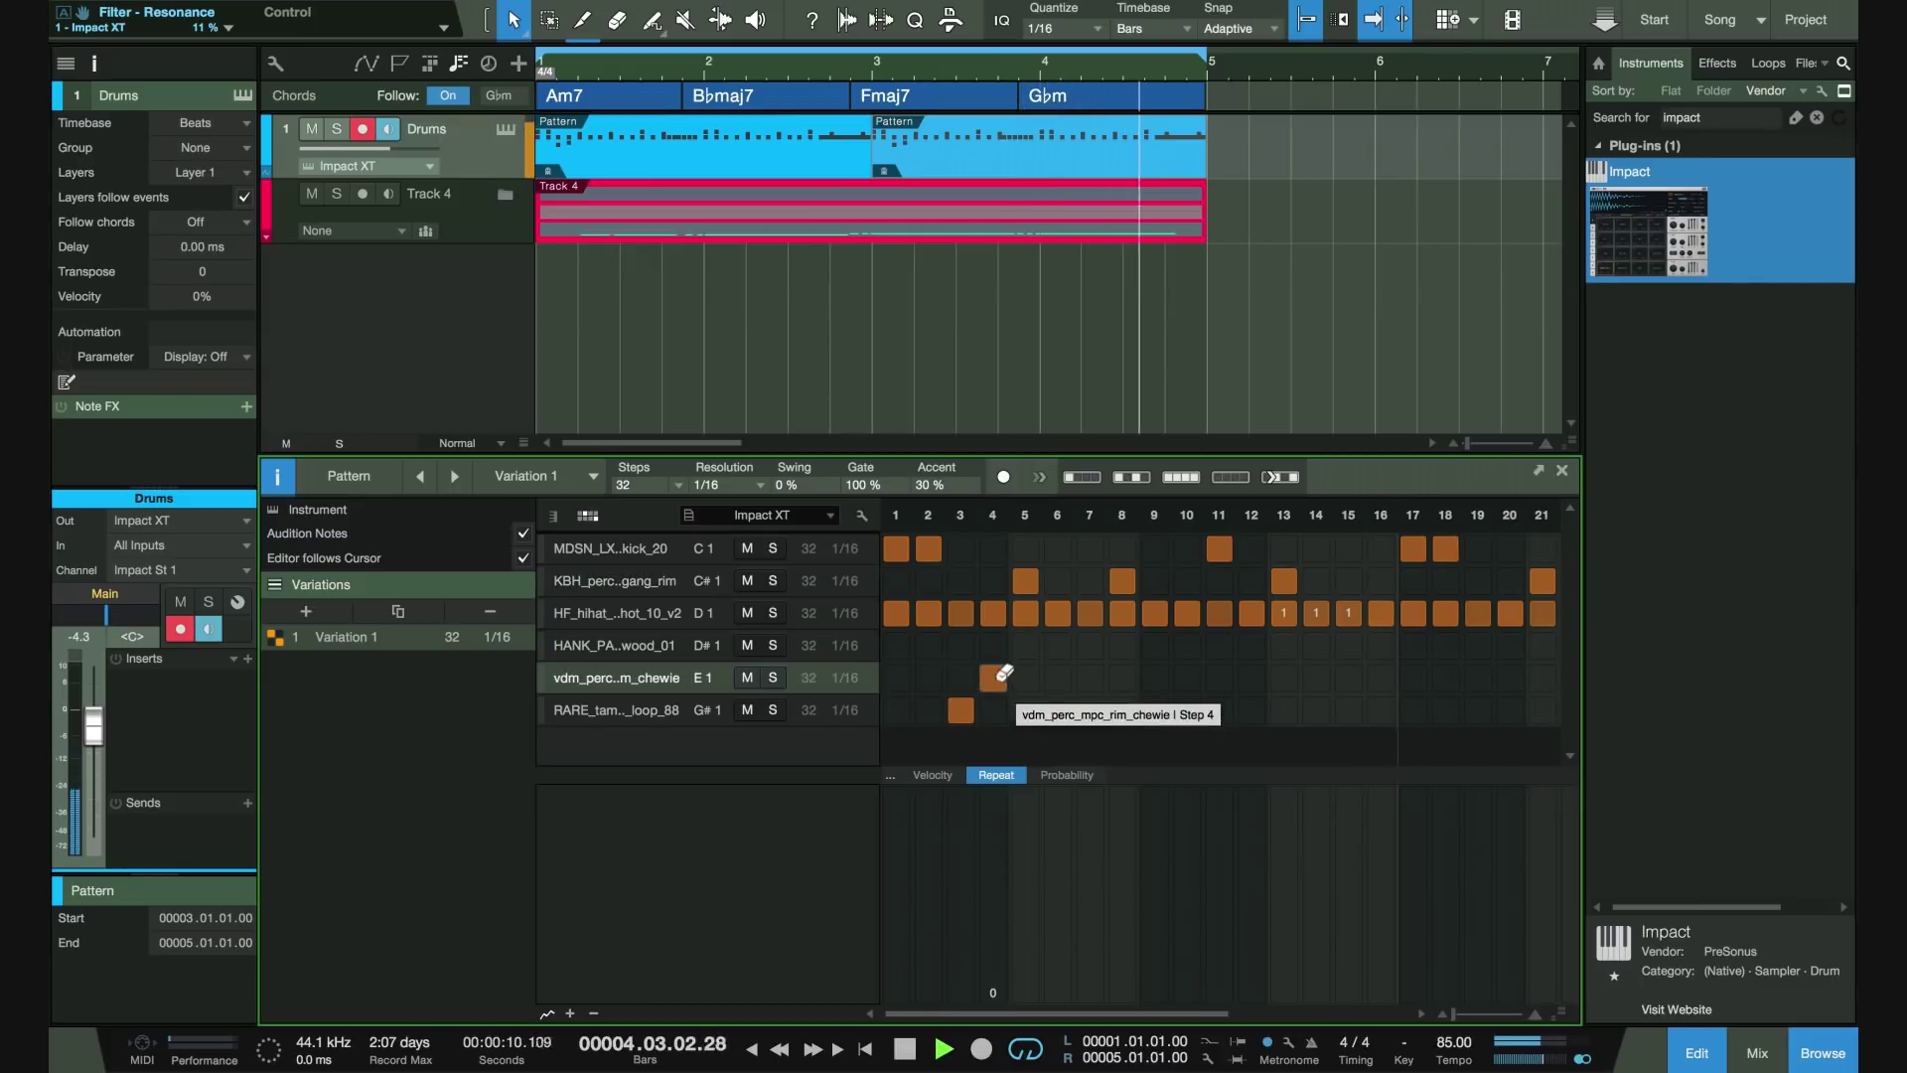
pyautogui.click(993, 679)
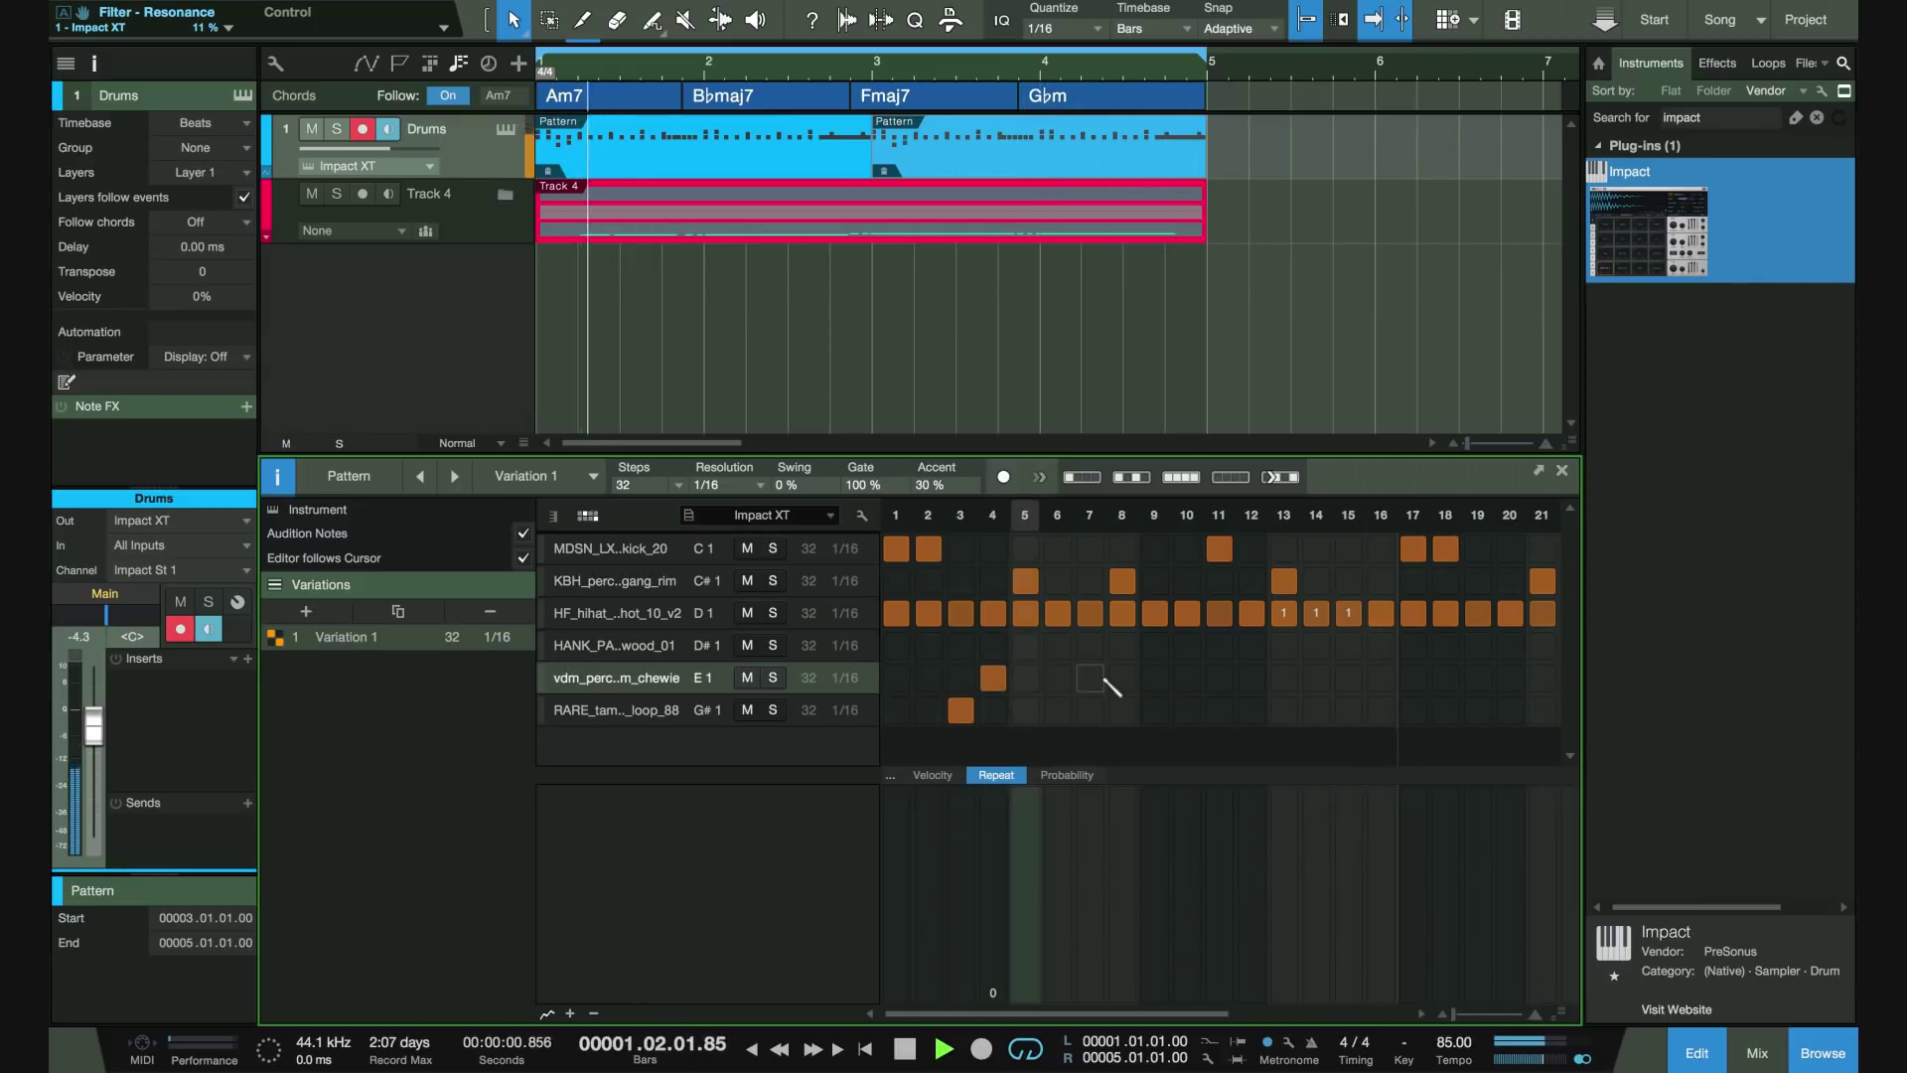
pyautogui.press('space')
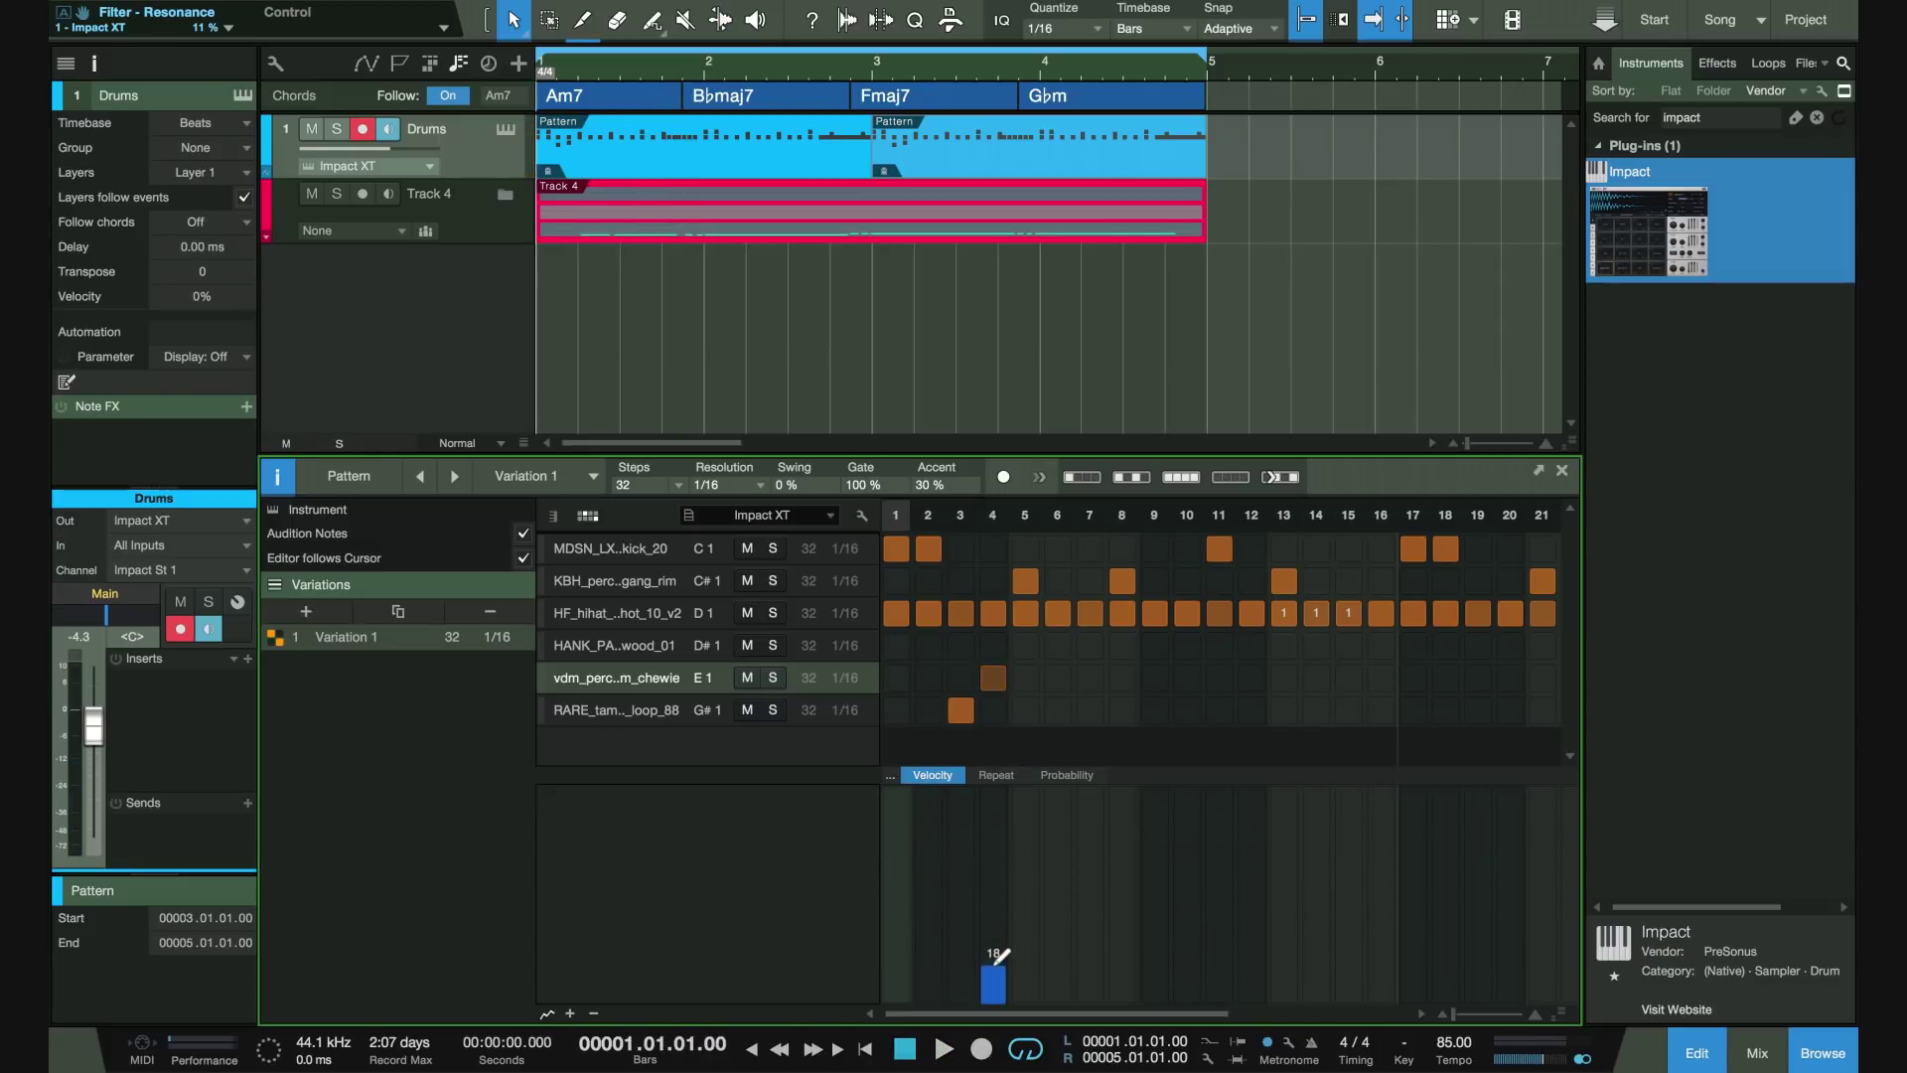
pyautogui.press('space')
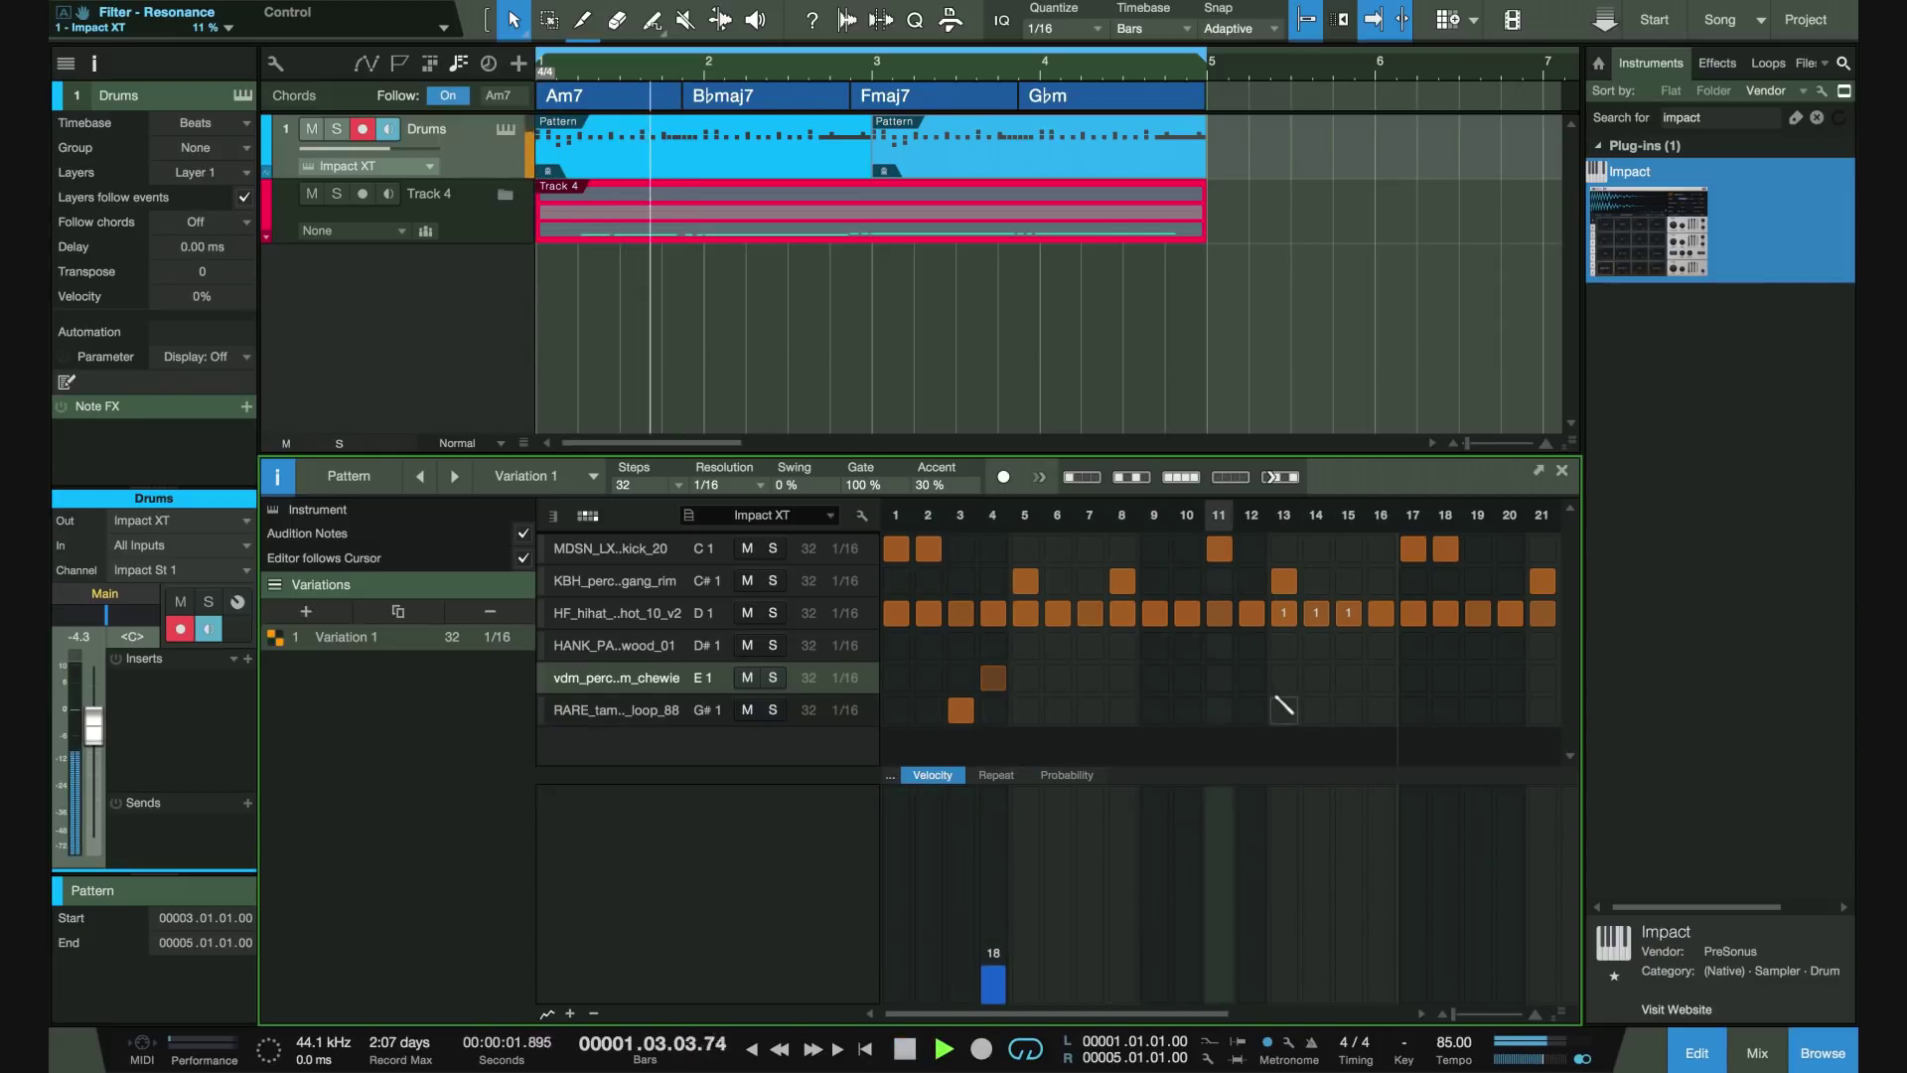
# - Add wood hits on steps 13 and 29 (velocities 45, 46) and lower the step 20 rim to 45
pyautogui.click(1285, 646)
pyautogui.click(1294, 905)
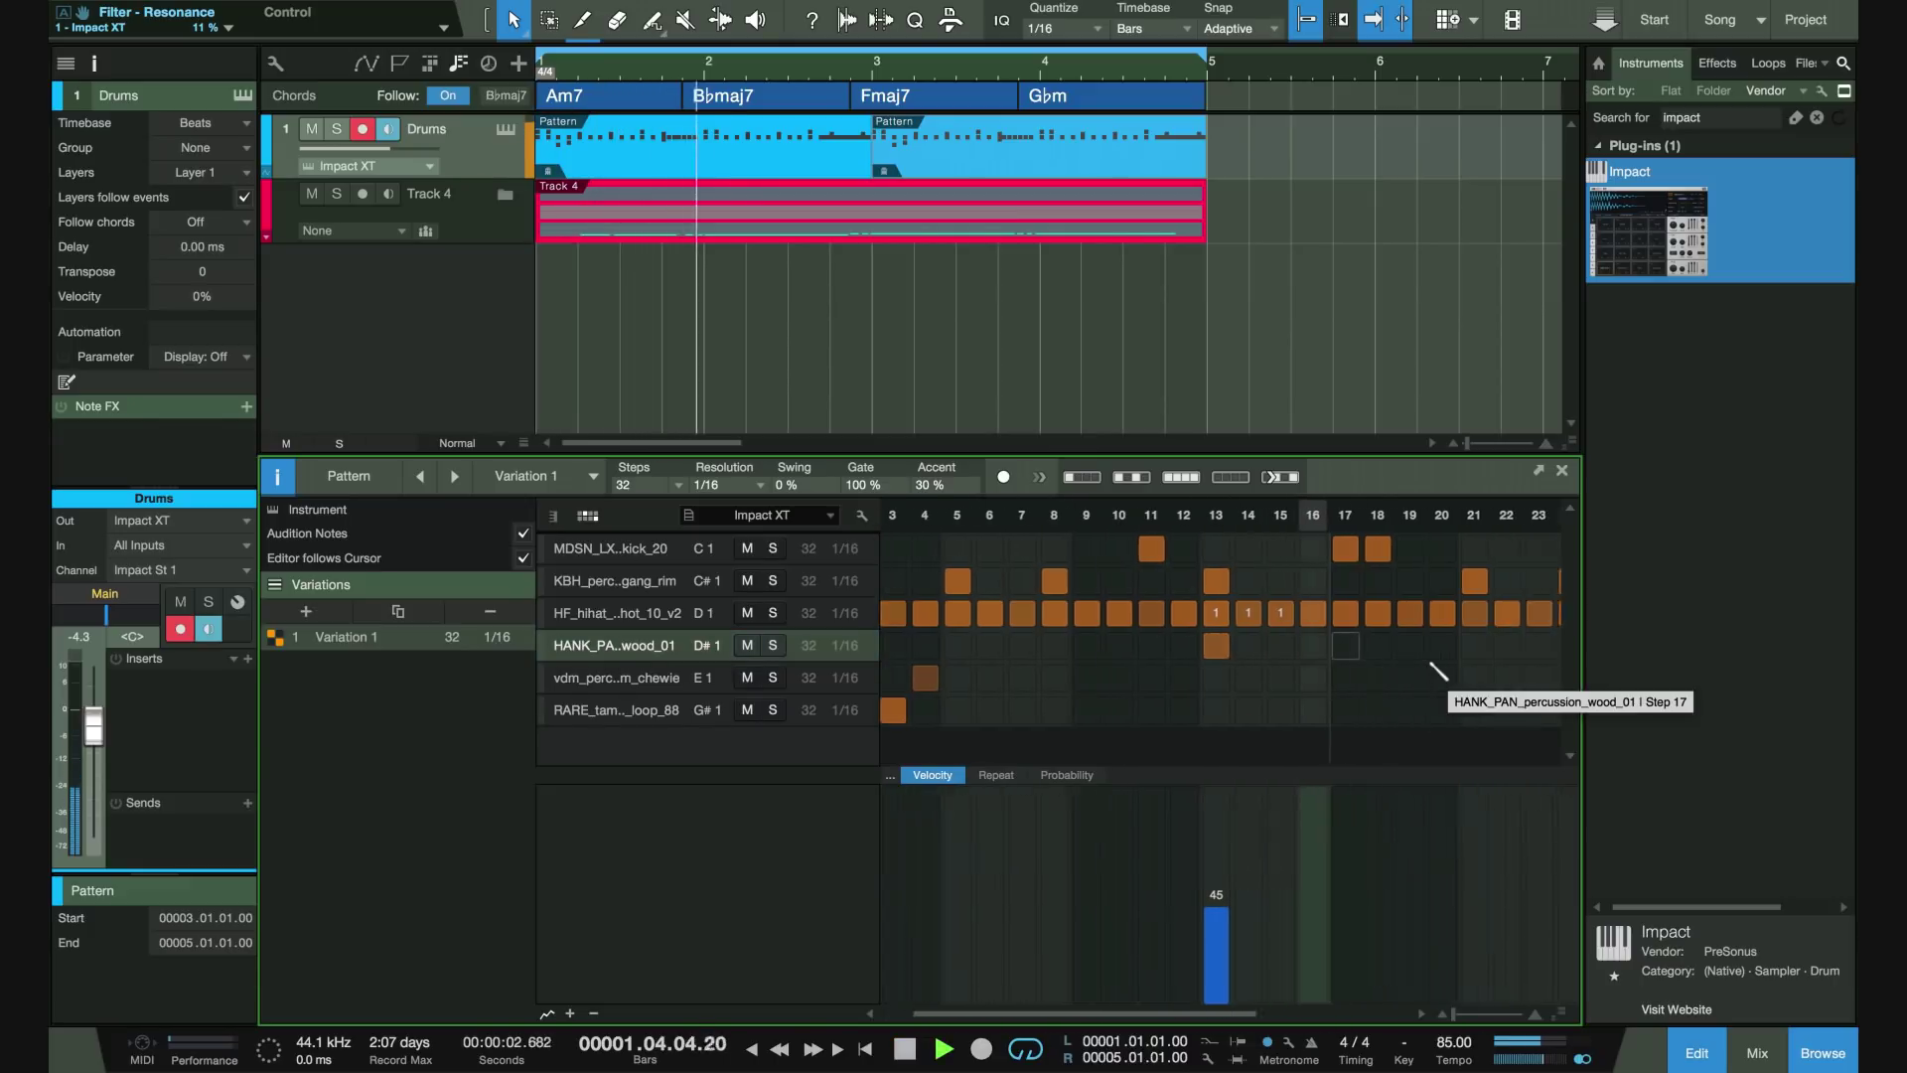
pyautogui.press('space')
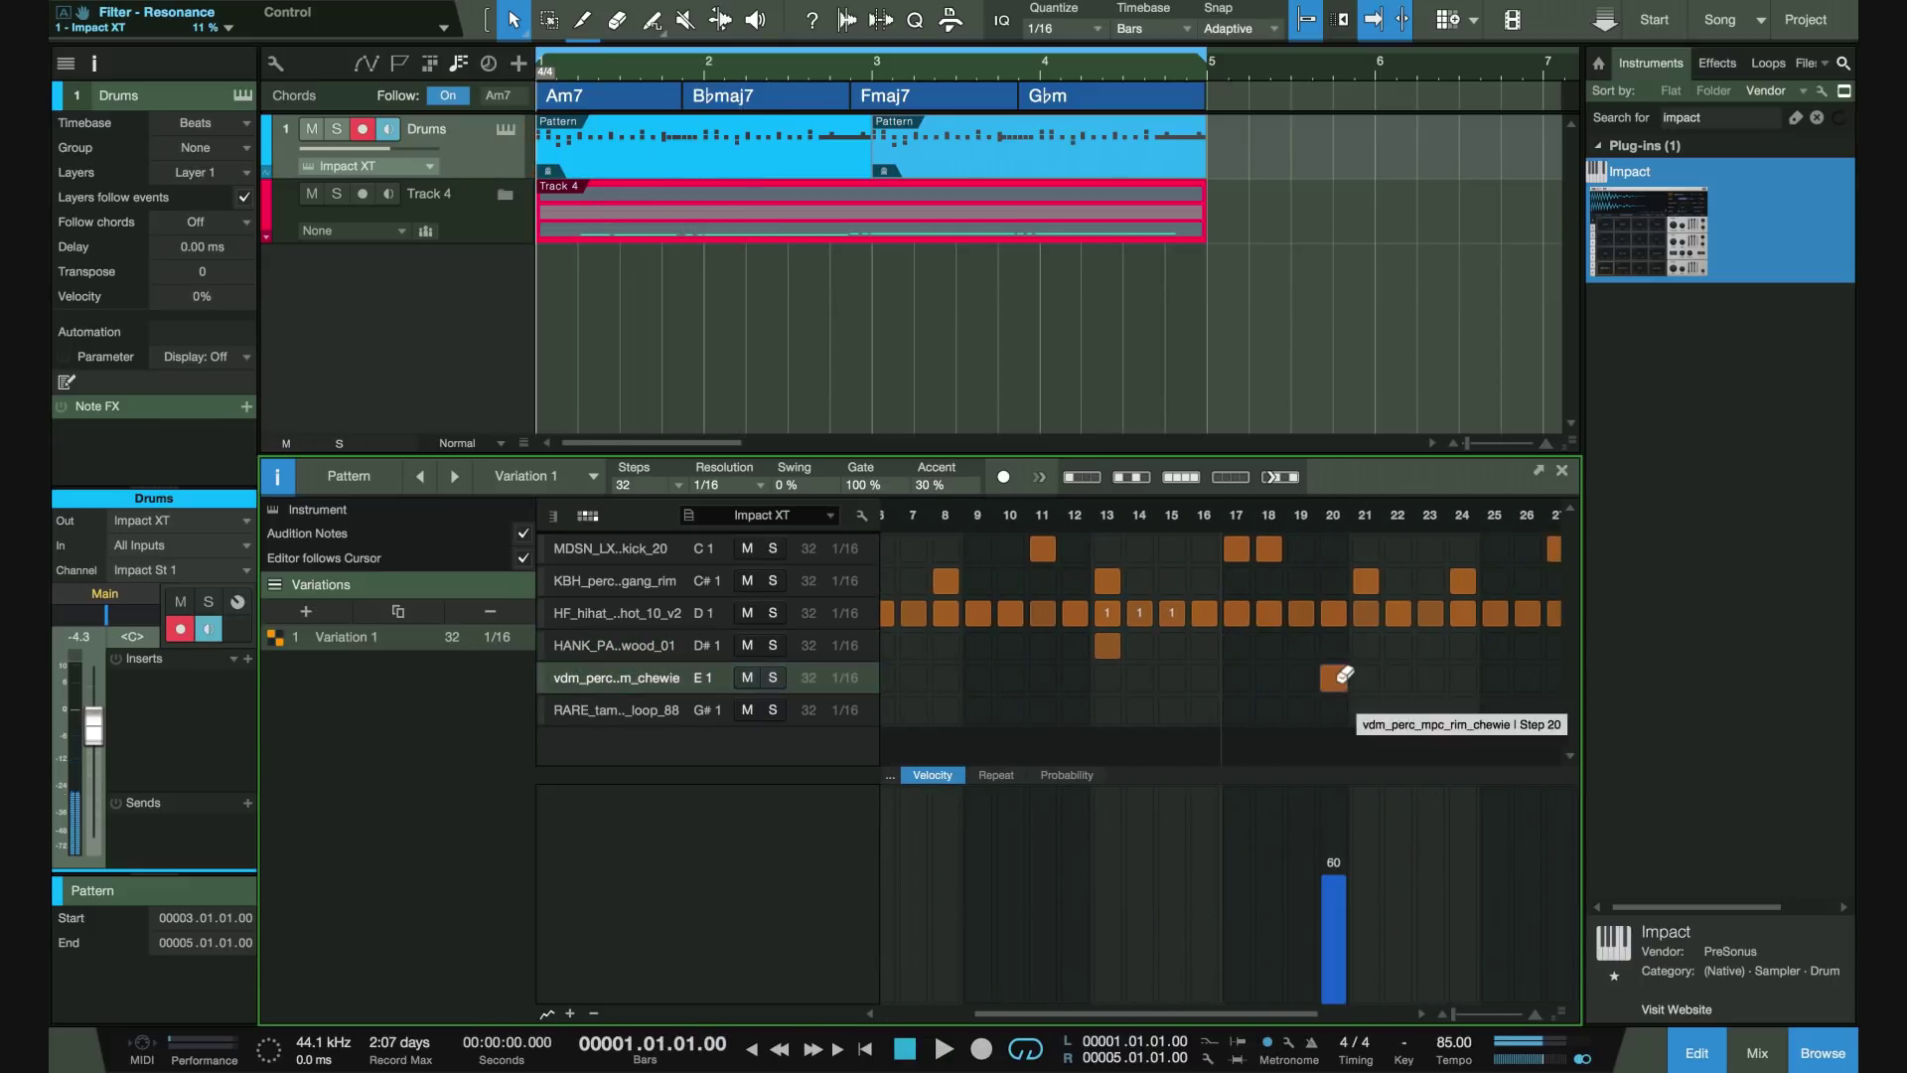
pyautogui.click(1328, 908)
pyautogui.press('space')
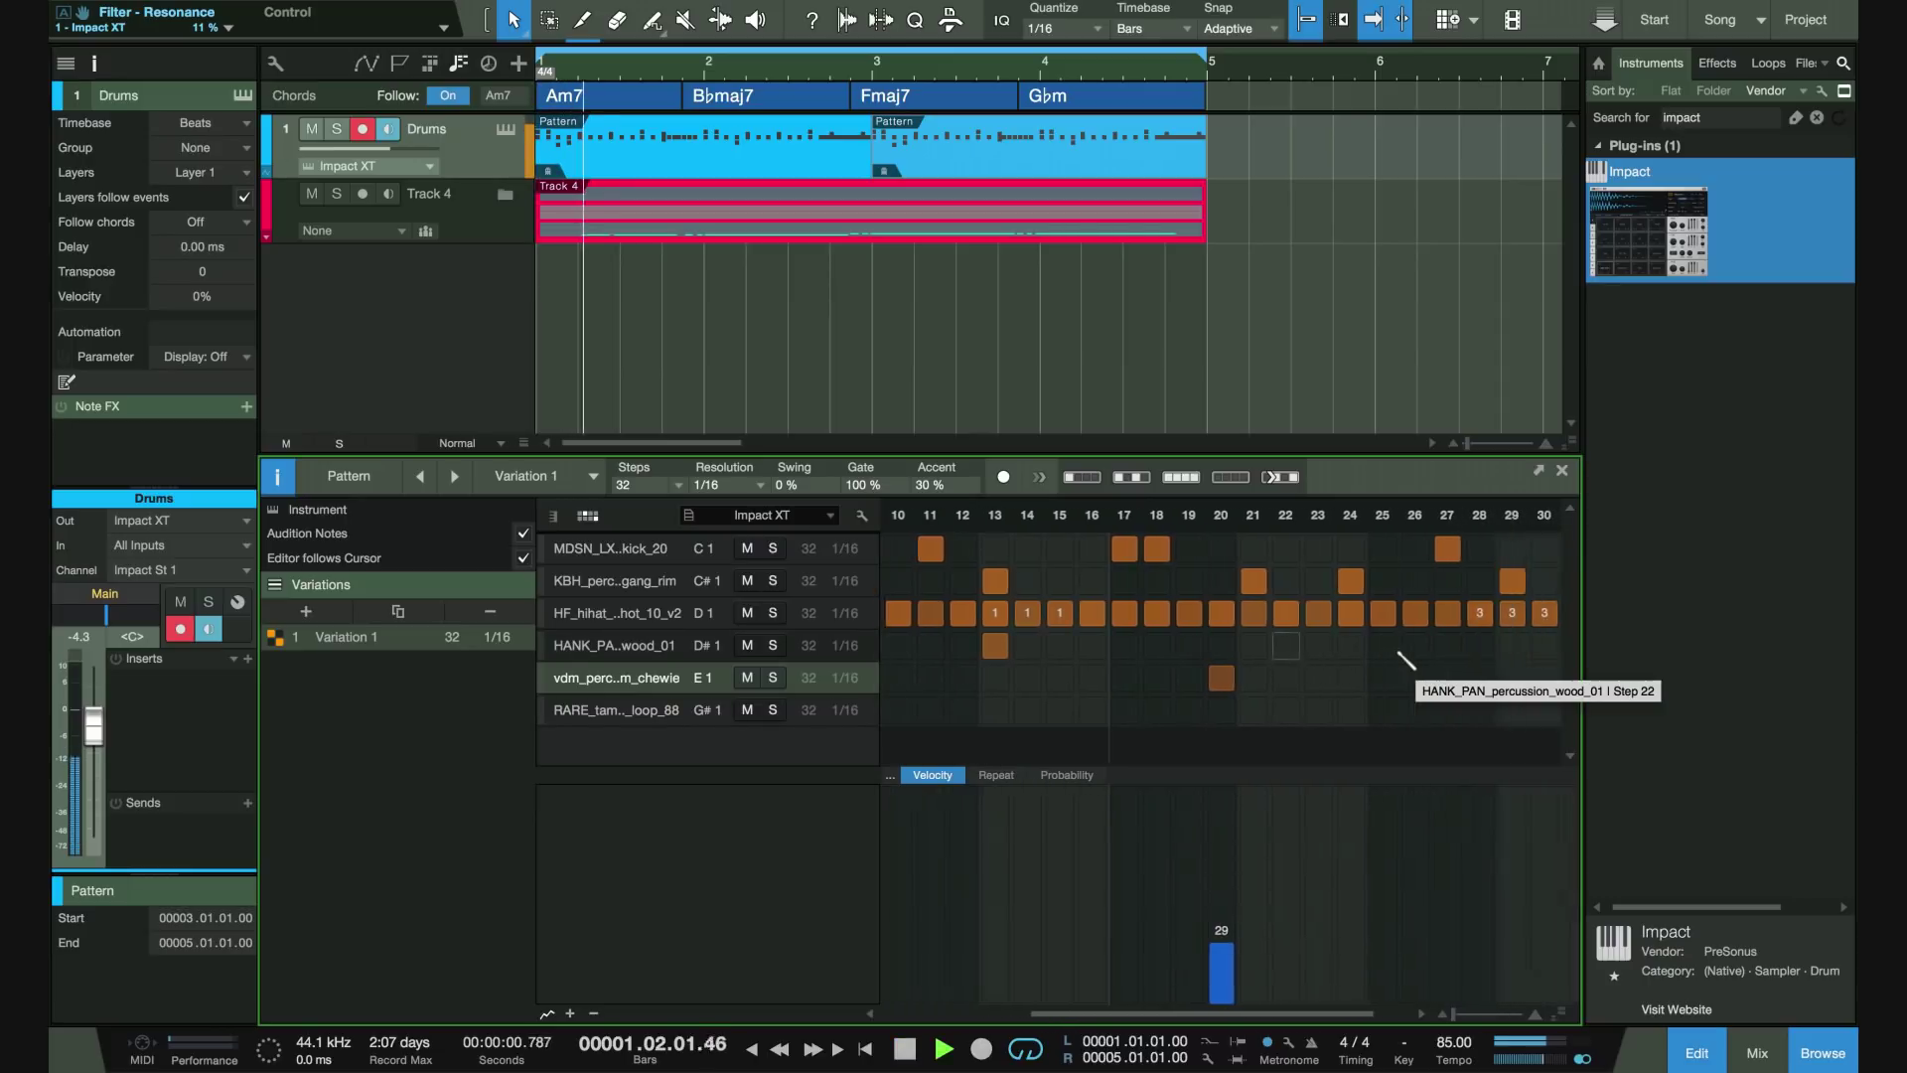
pyautogui.click(1438, 648)
pyautogui.click(1456, 889)
pyautogui.moveTo(1460, 894); pyautogui.dragTo(1460, 898)
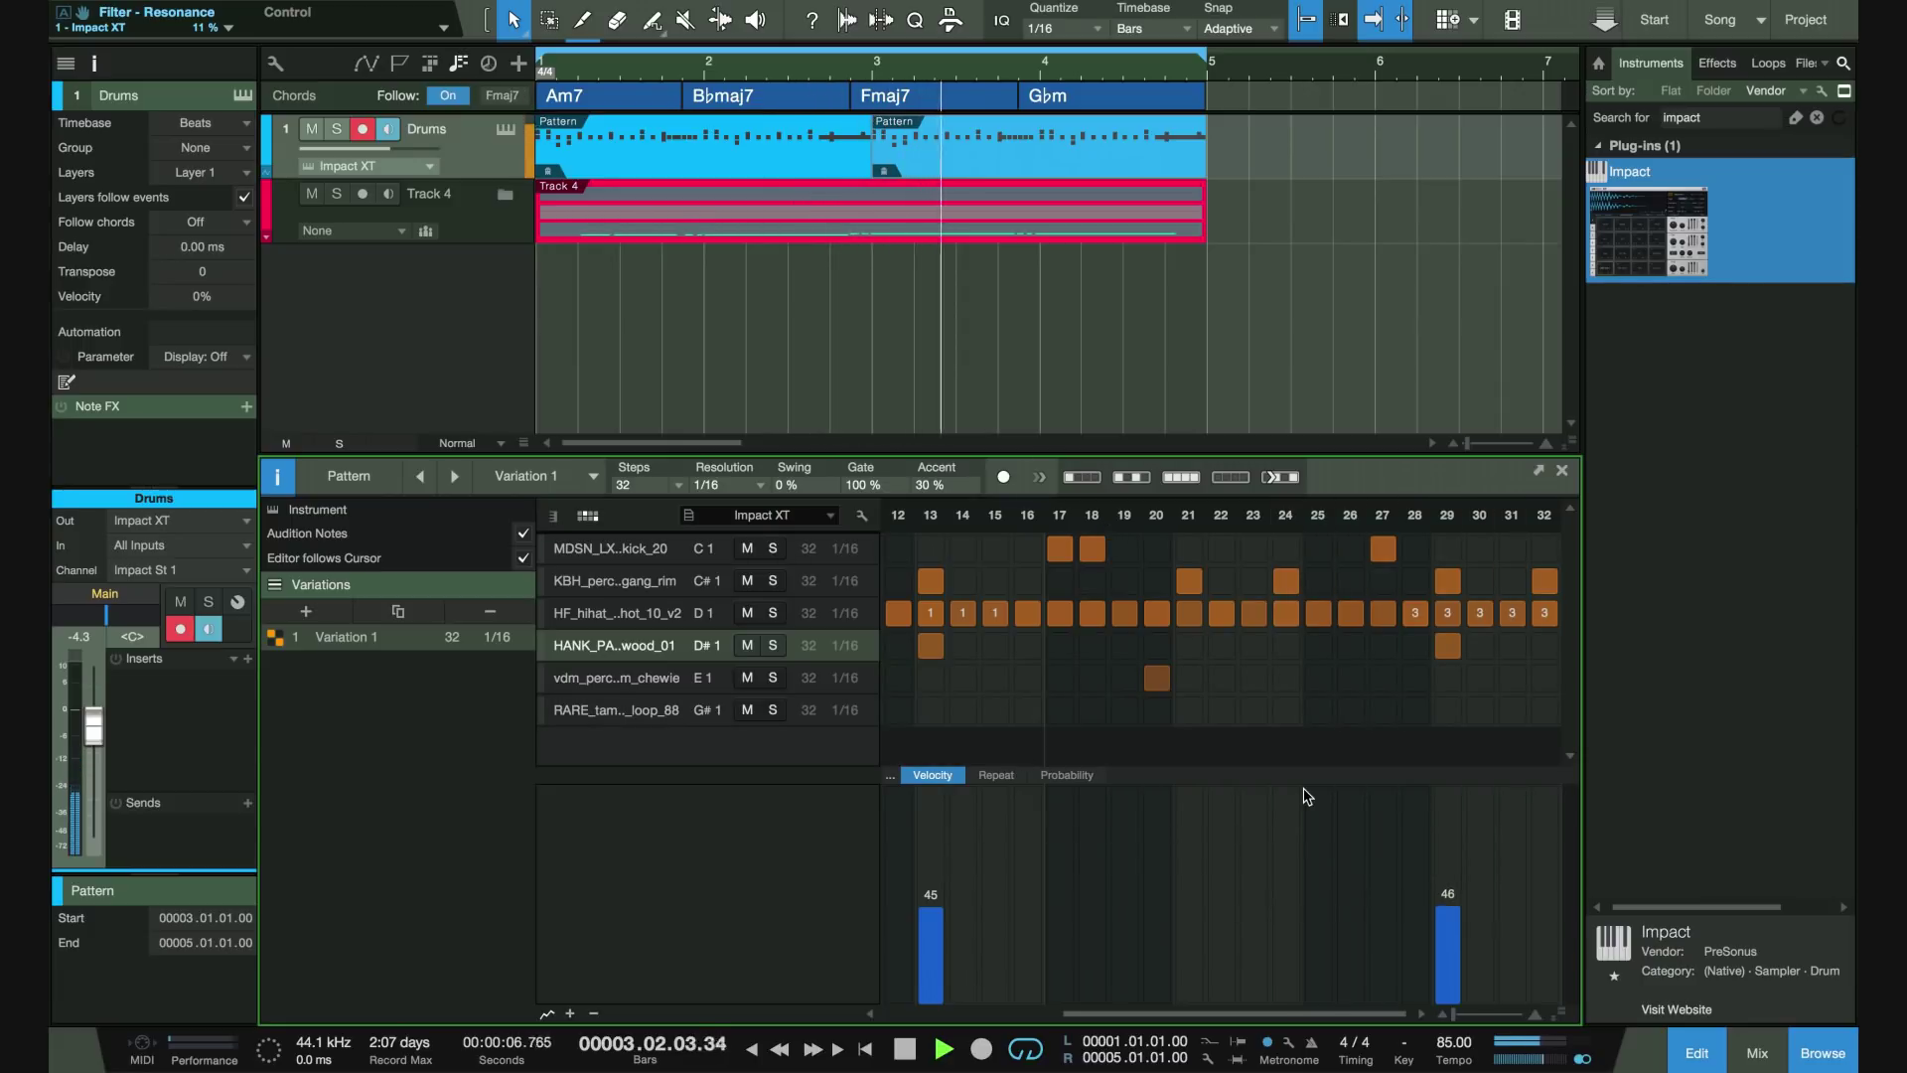
pyautogui.moveTo(1338, 770); pyautogui.dragTo(1291, 867)
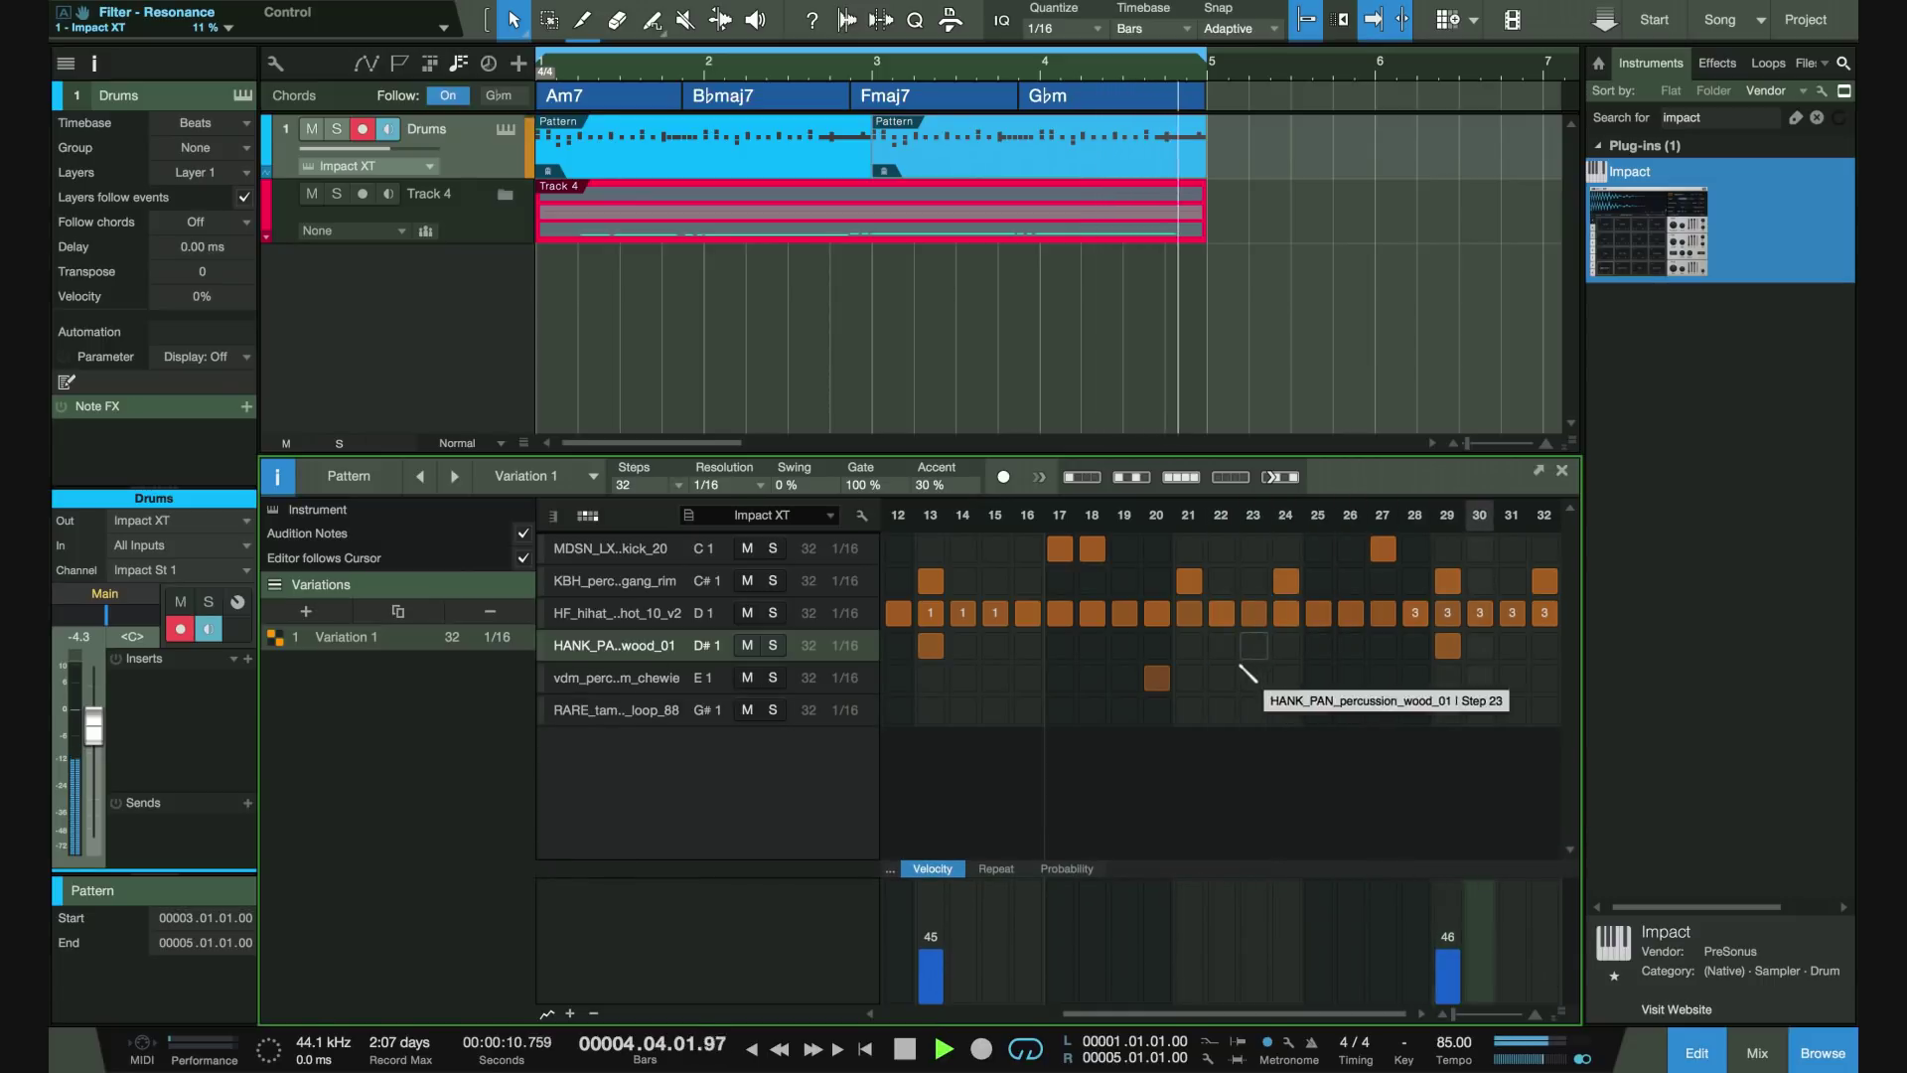
# - Return to the Drums pattern and open Impact XT, browsing the C#1, D1 and D#1 pads
pyautogui.click(454, 193)
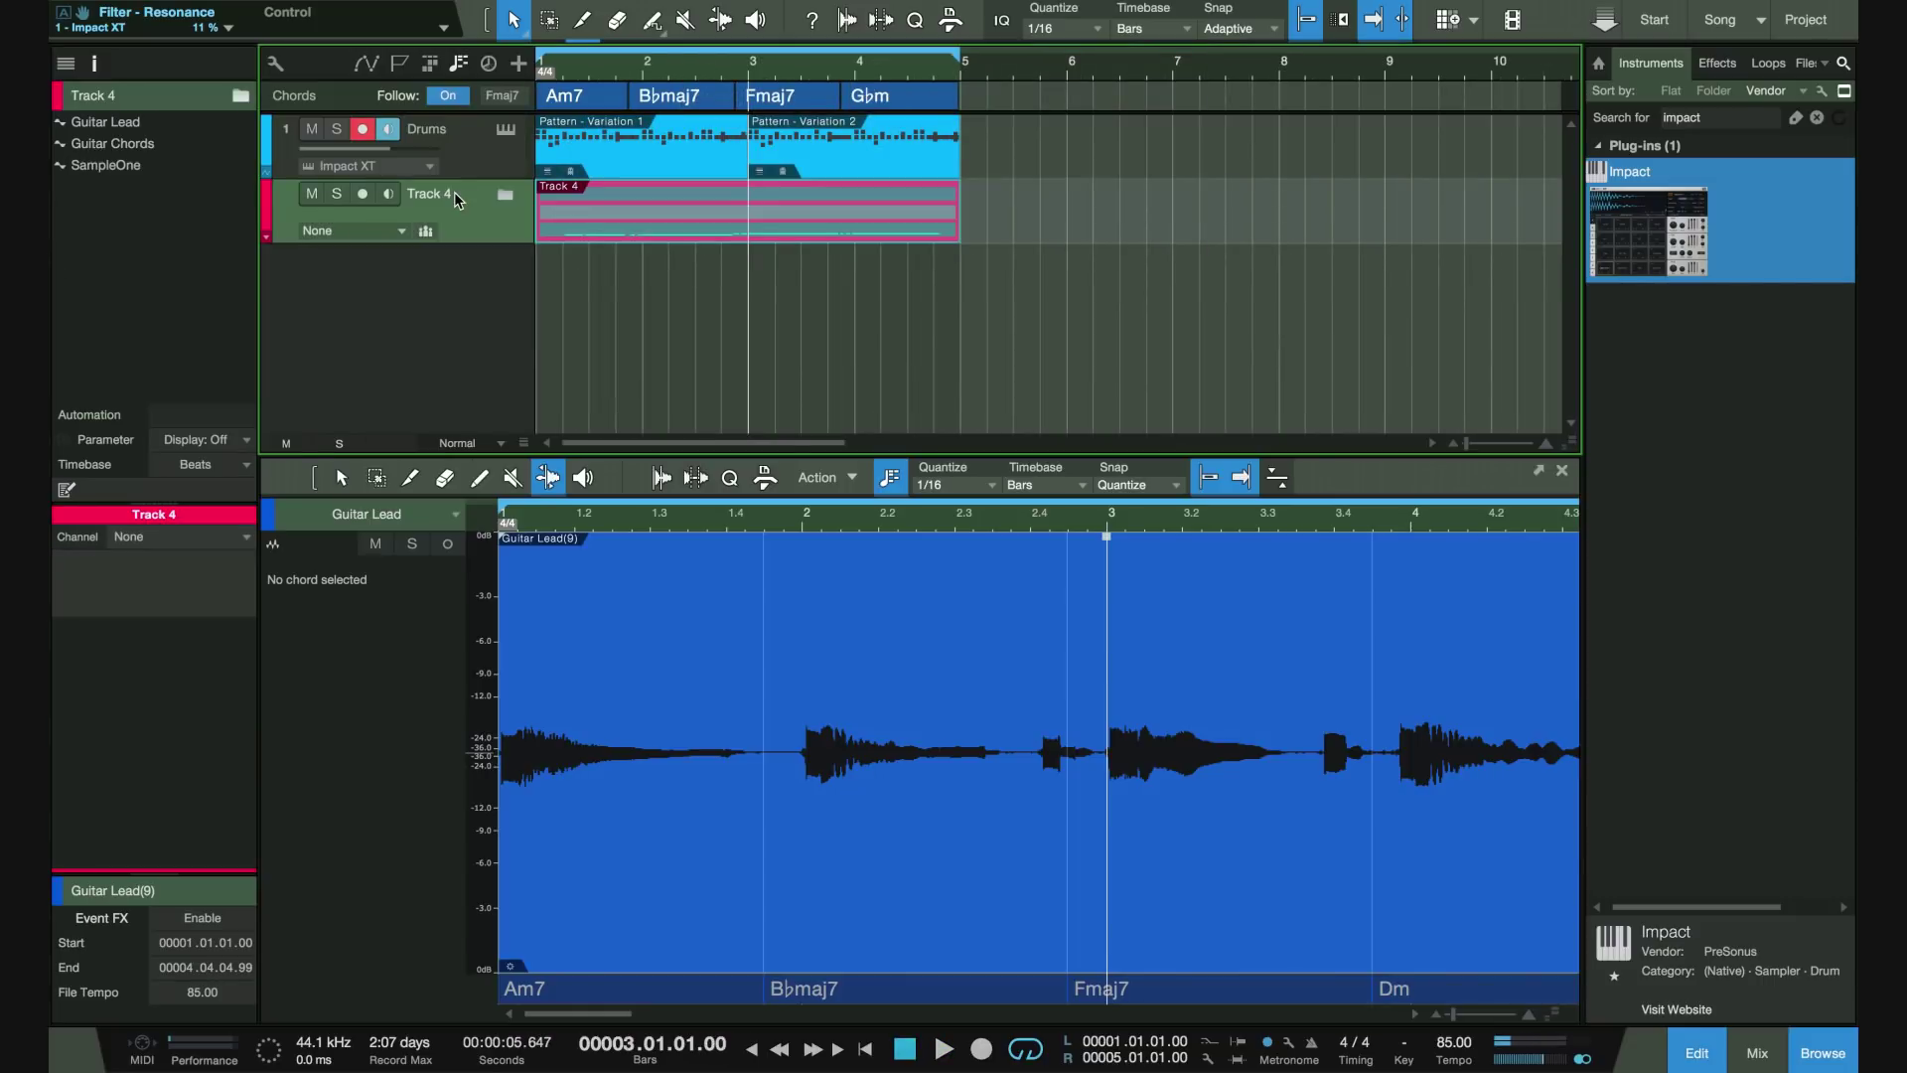
pyautogui.click(450, 143)
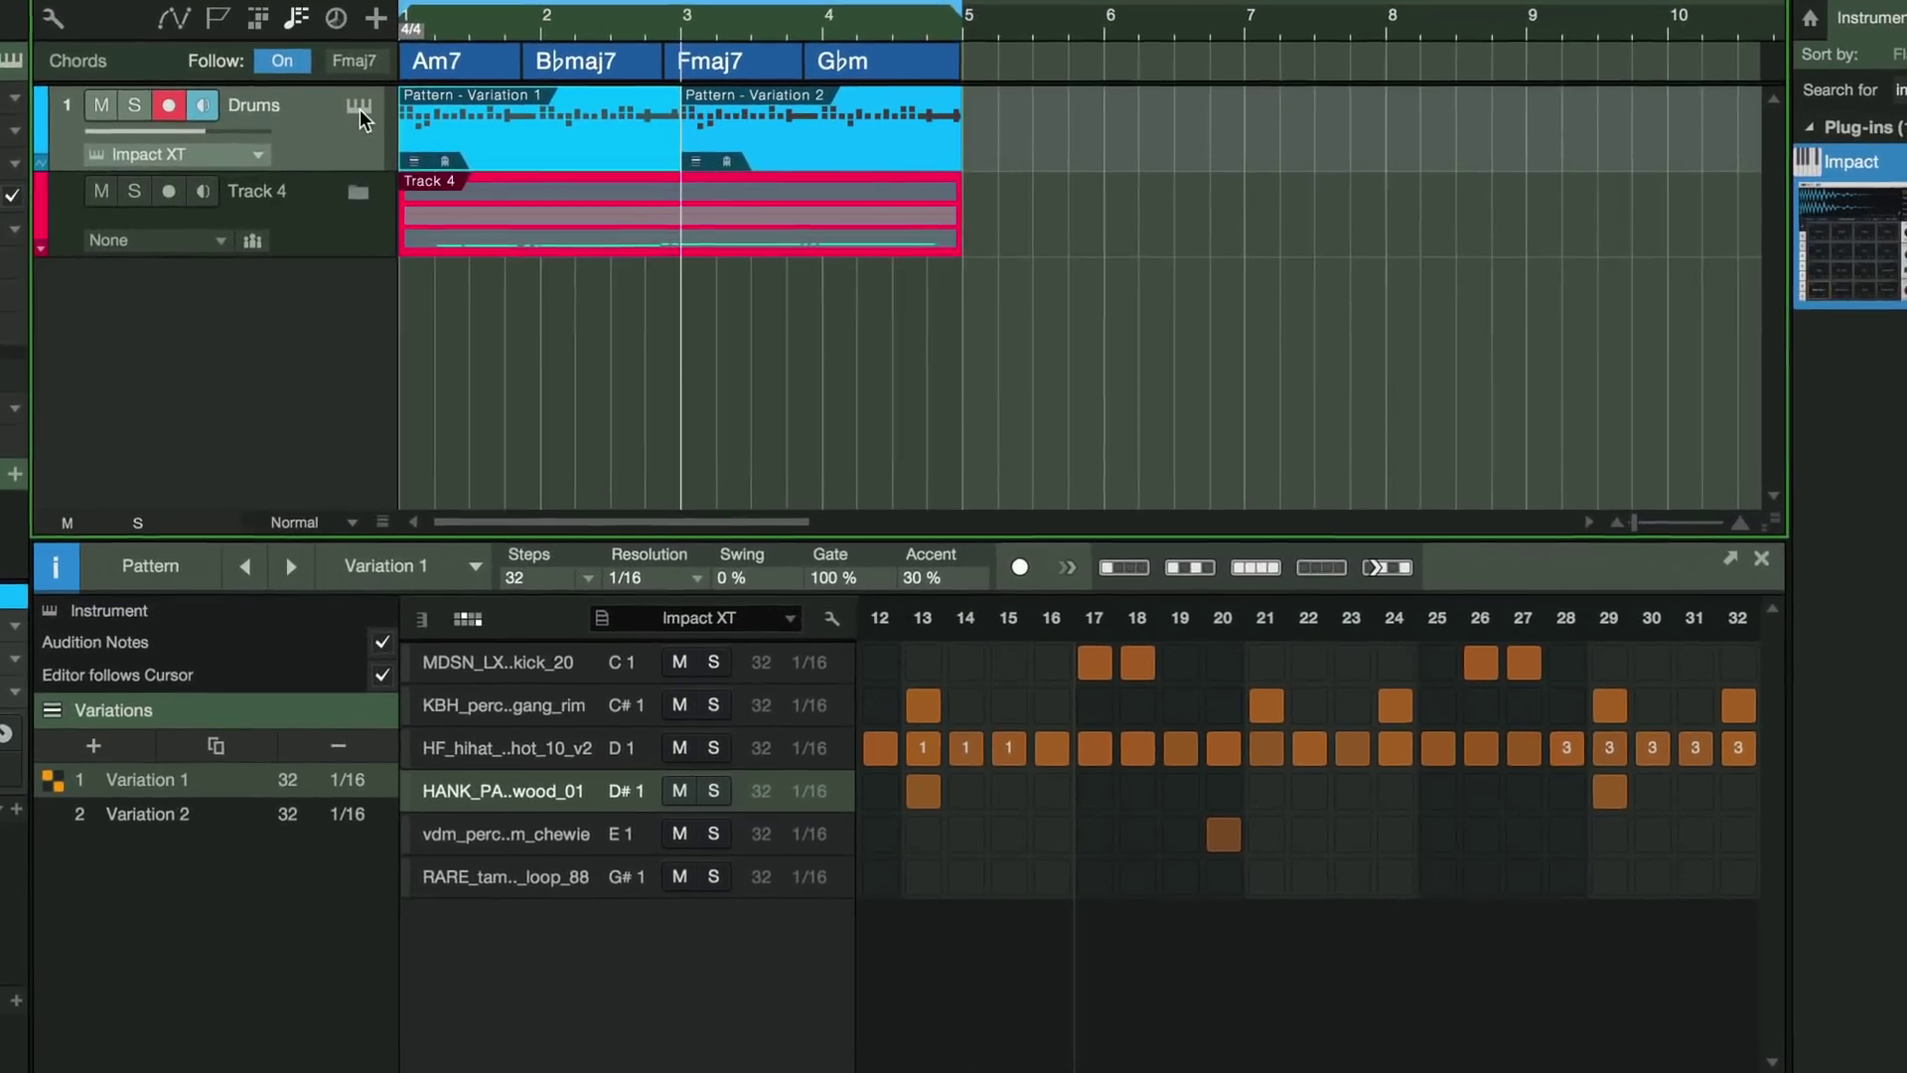
pyautogui.click(359, 110)
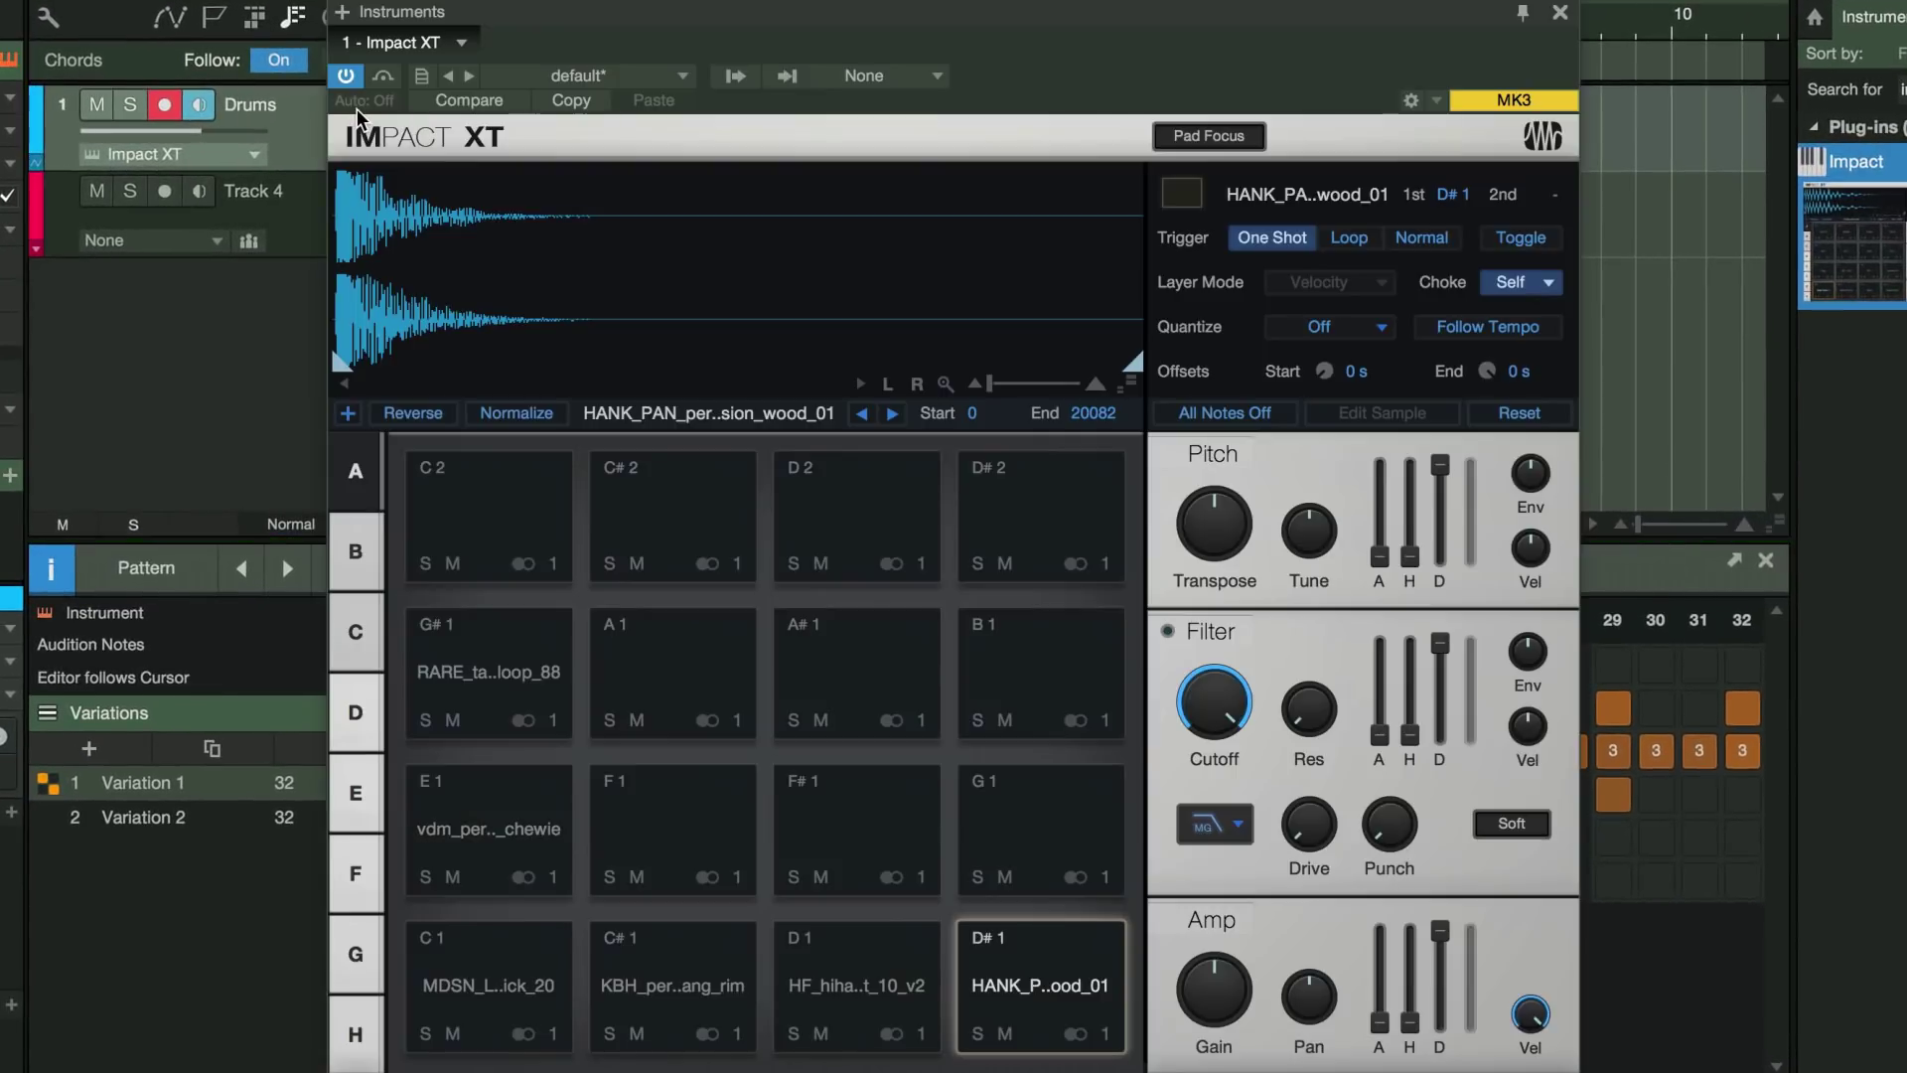
pyautogui.click(675, 1005)
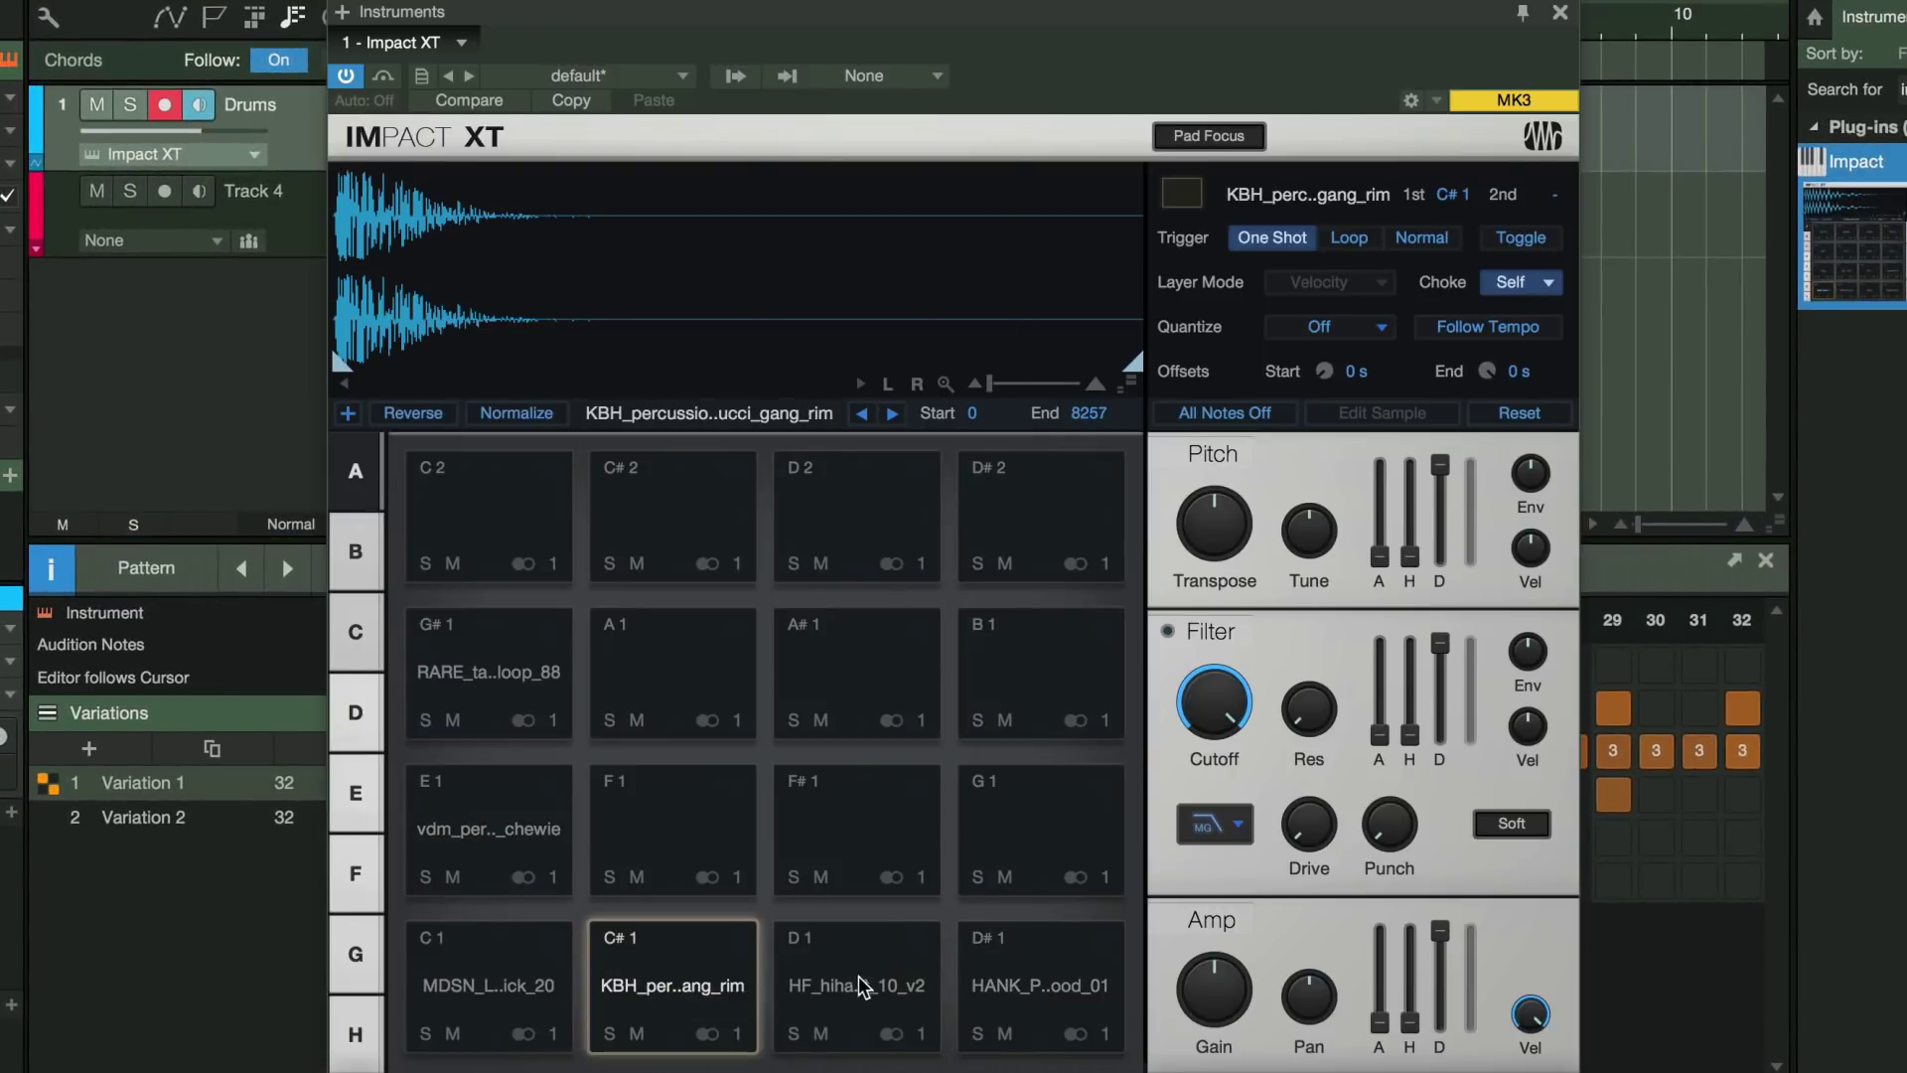
pyautogui.click(862, 988)
pyautogui.click(1001, 978)
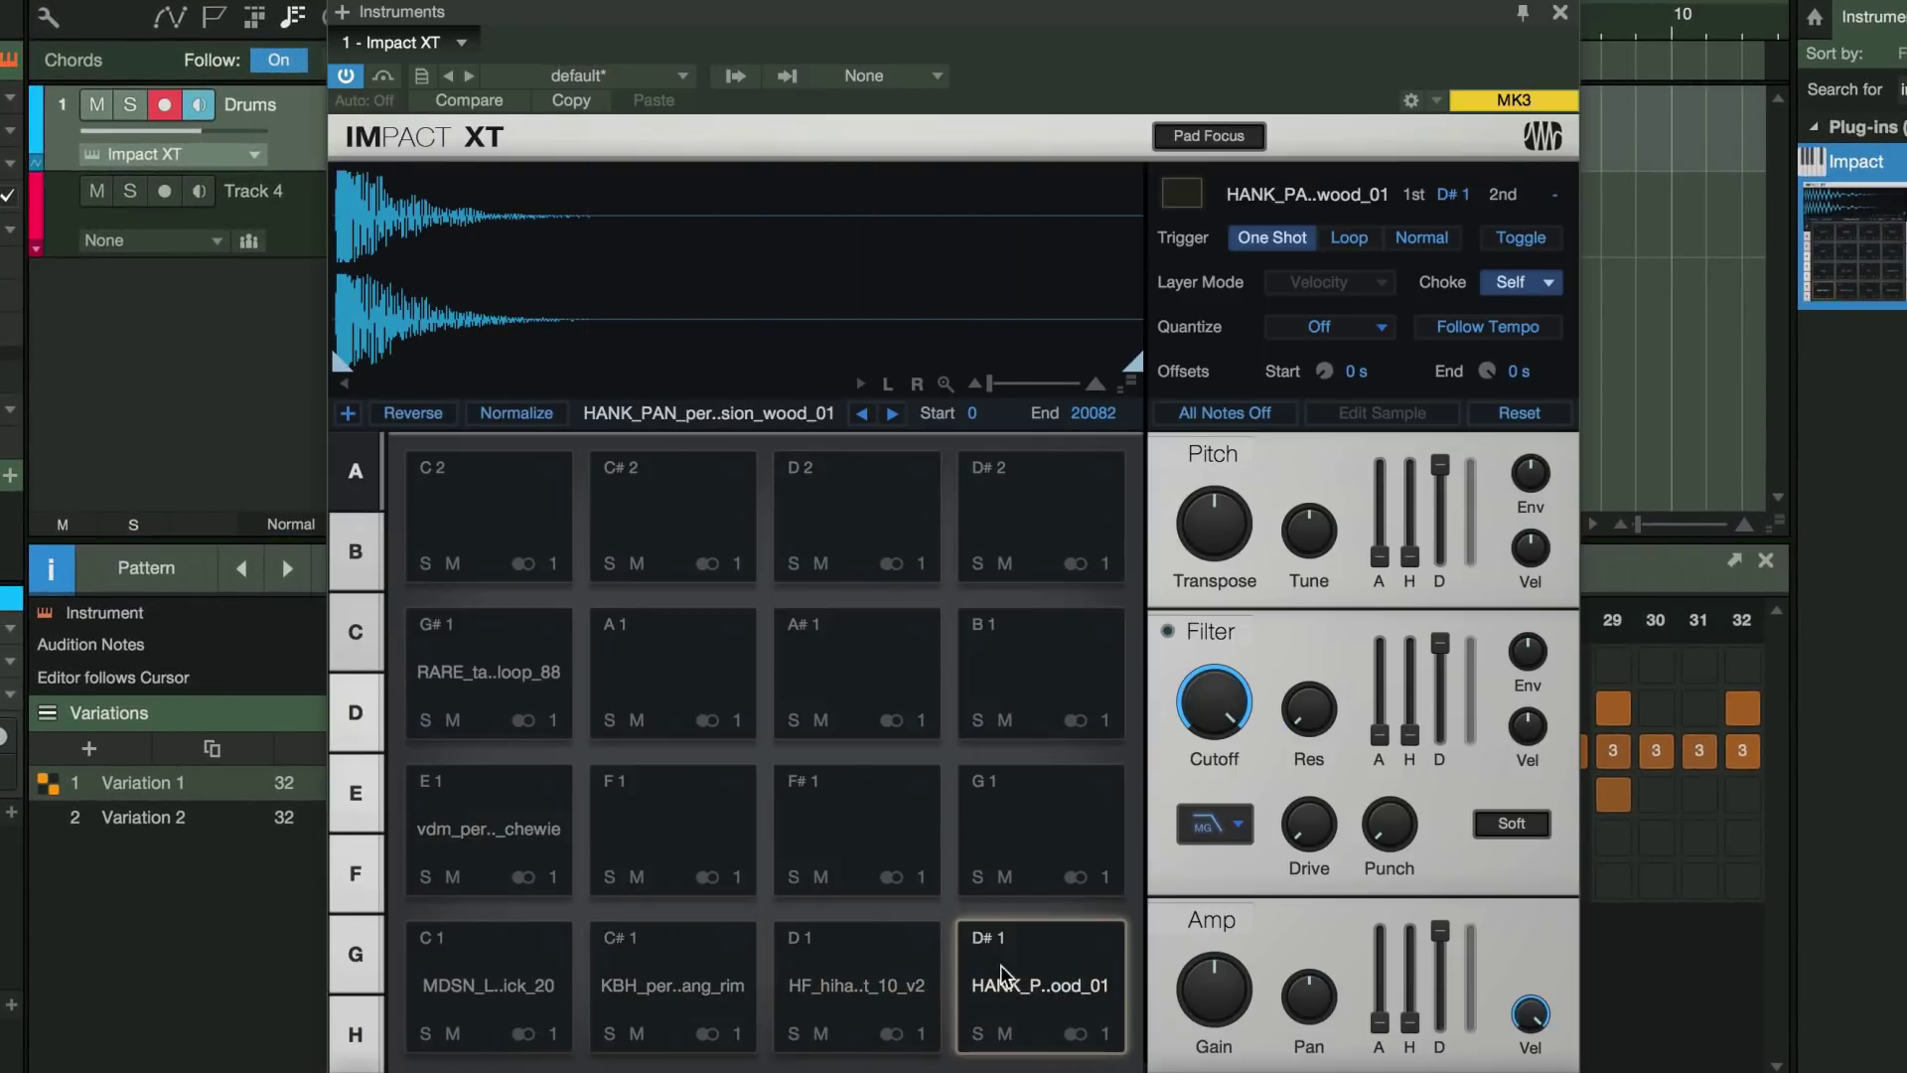
# - Route pad E1 to Stereo 2 and pad D#1 to Stereo 3, then show the mixer
pyautogui.click(508, 820)
pyautogui.click(549, 878)
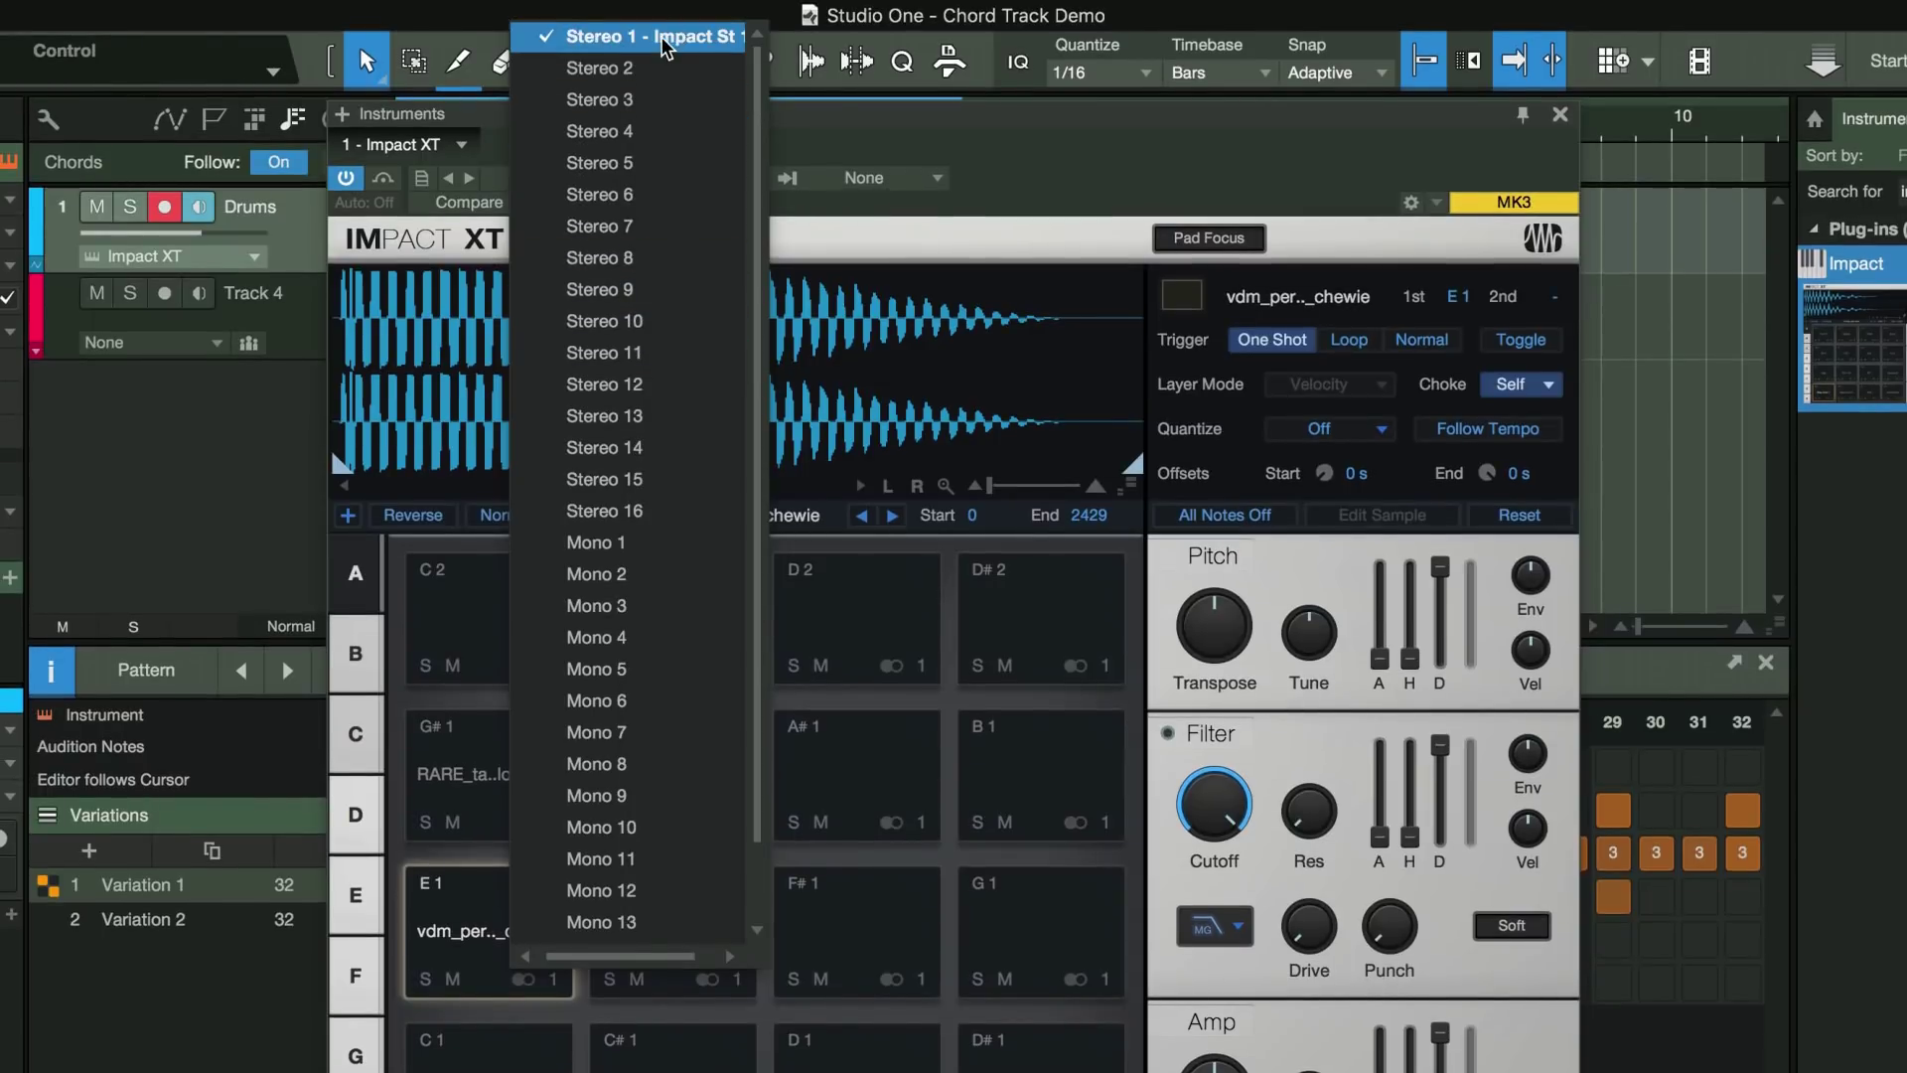
pyautogui.click(614, 70)
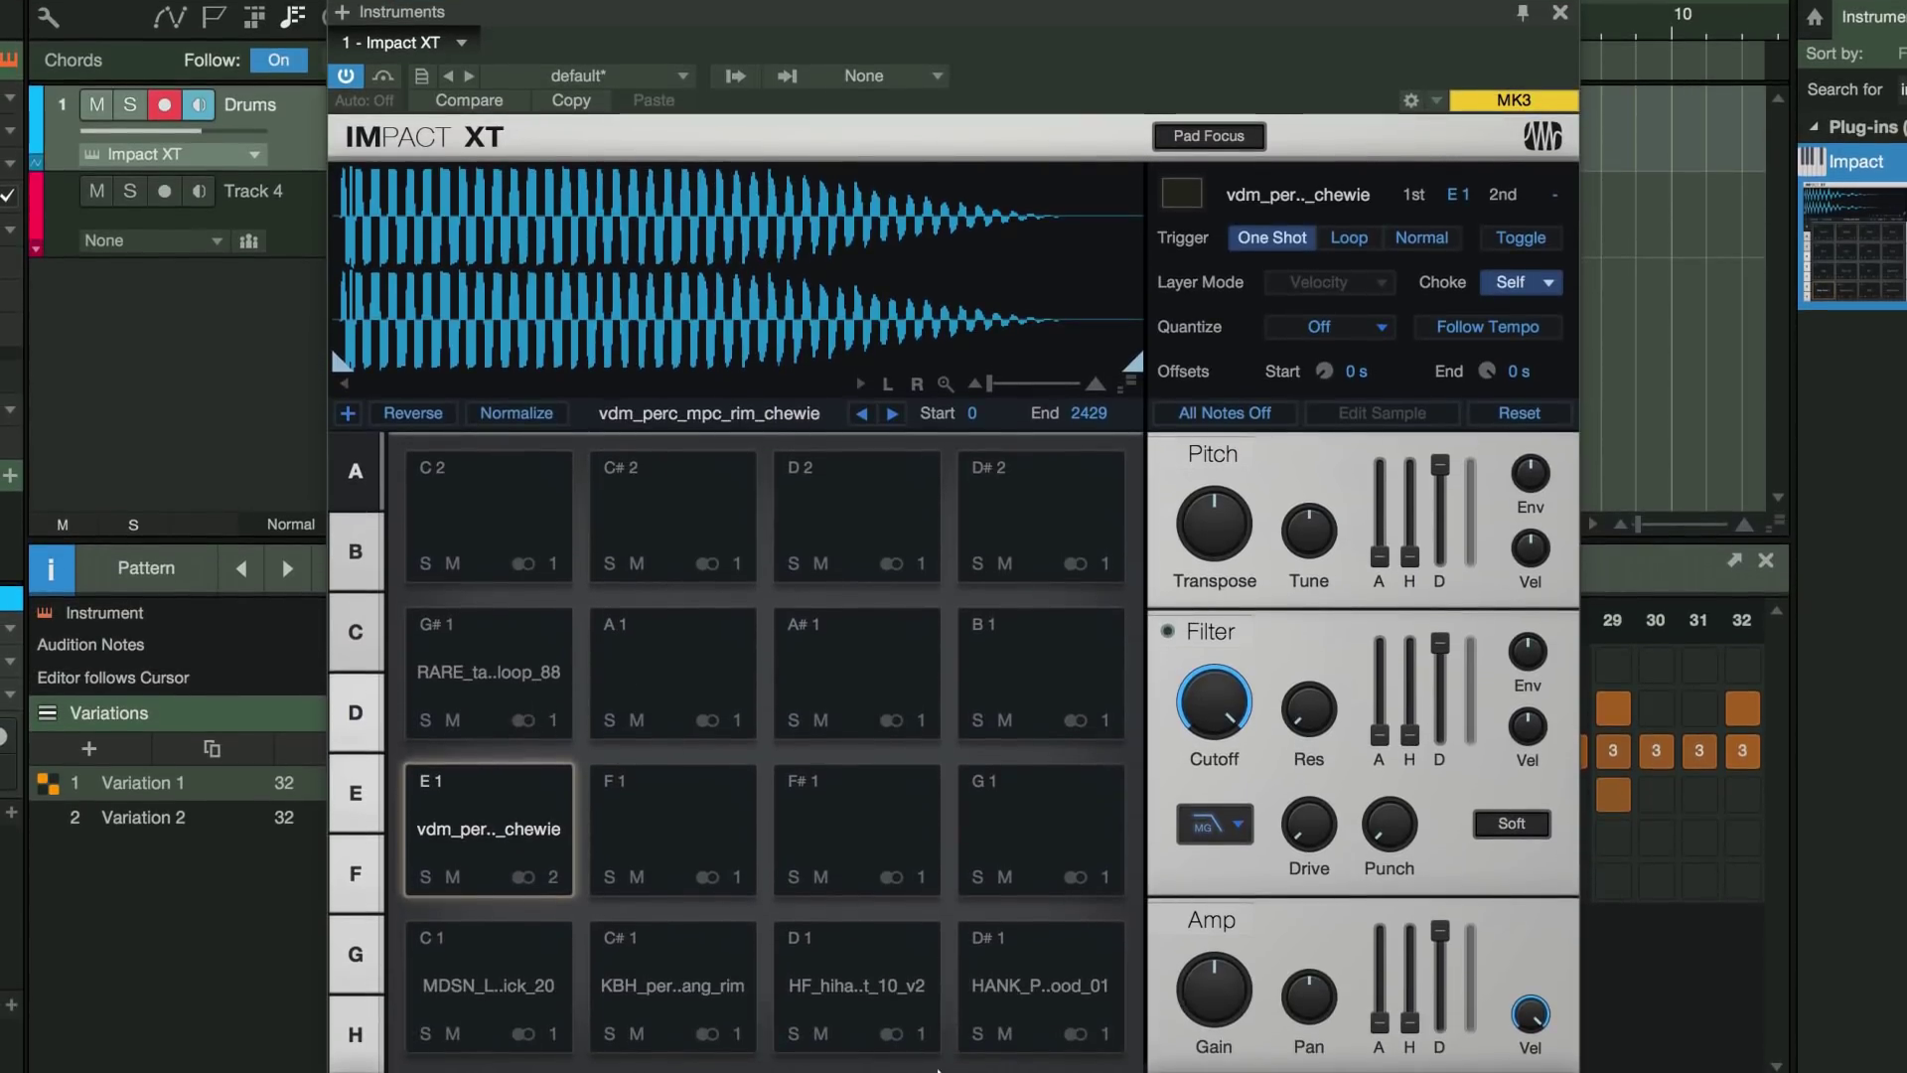
pyautogui.click(985, 949)
pyautogui.click(1097, 1038)
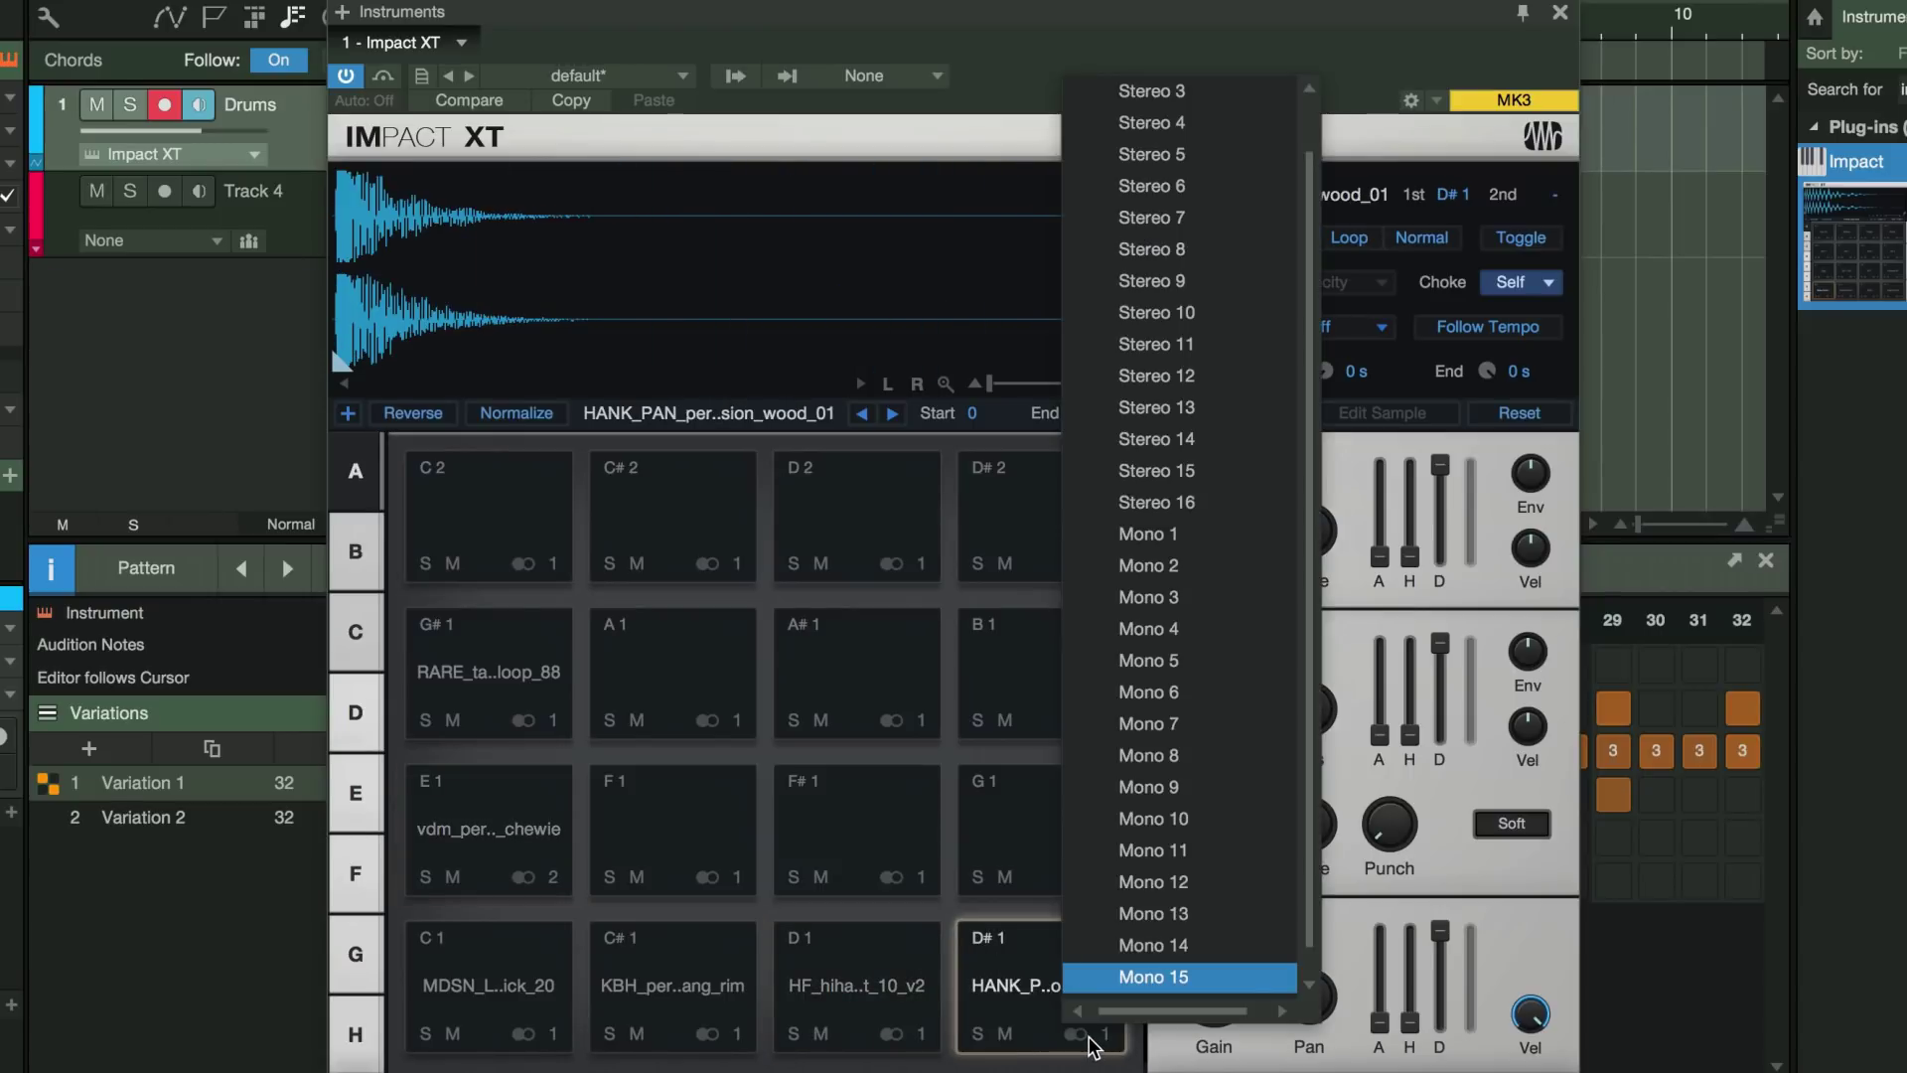
pyautogui.click(1187, 91)
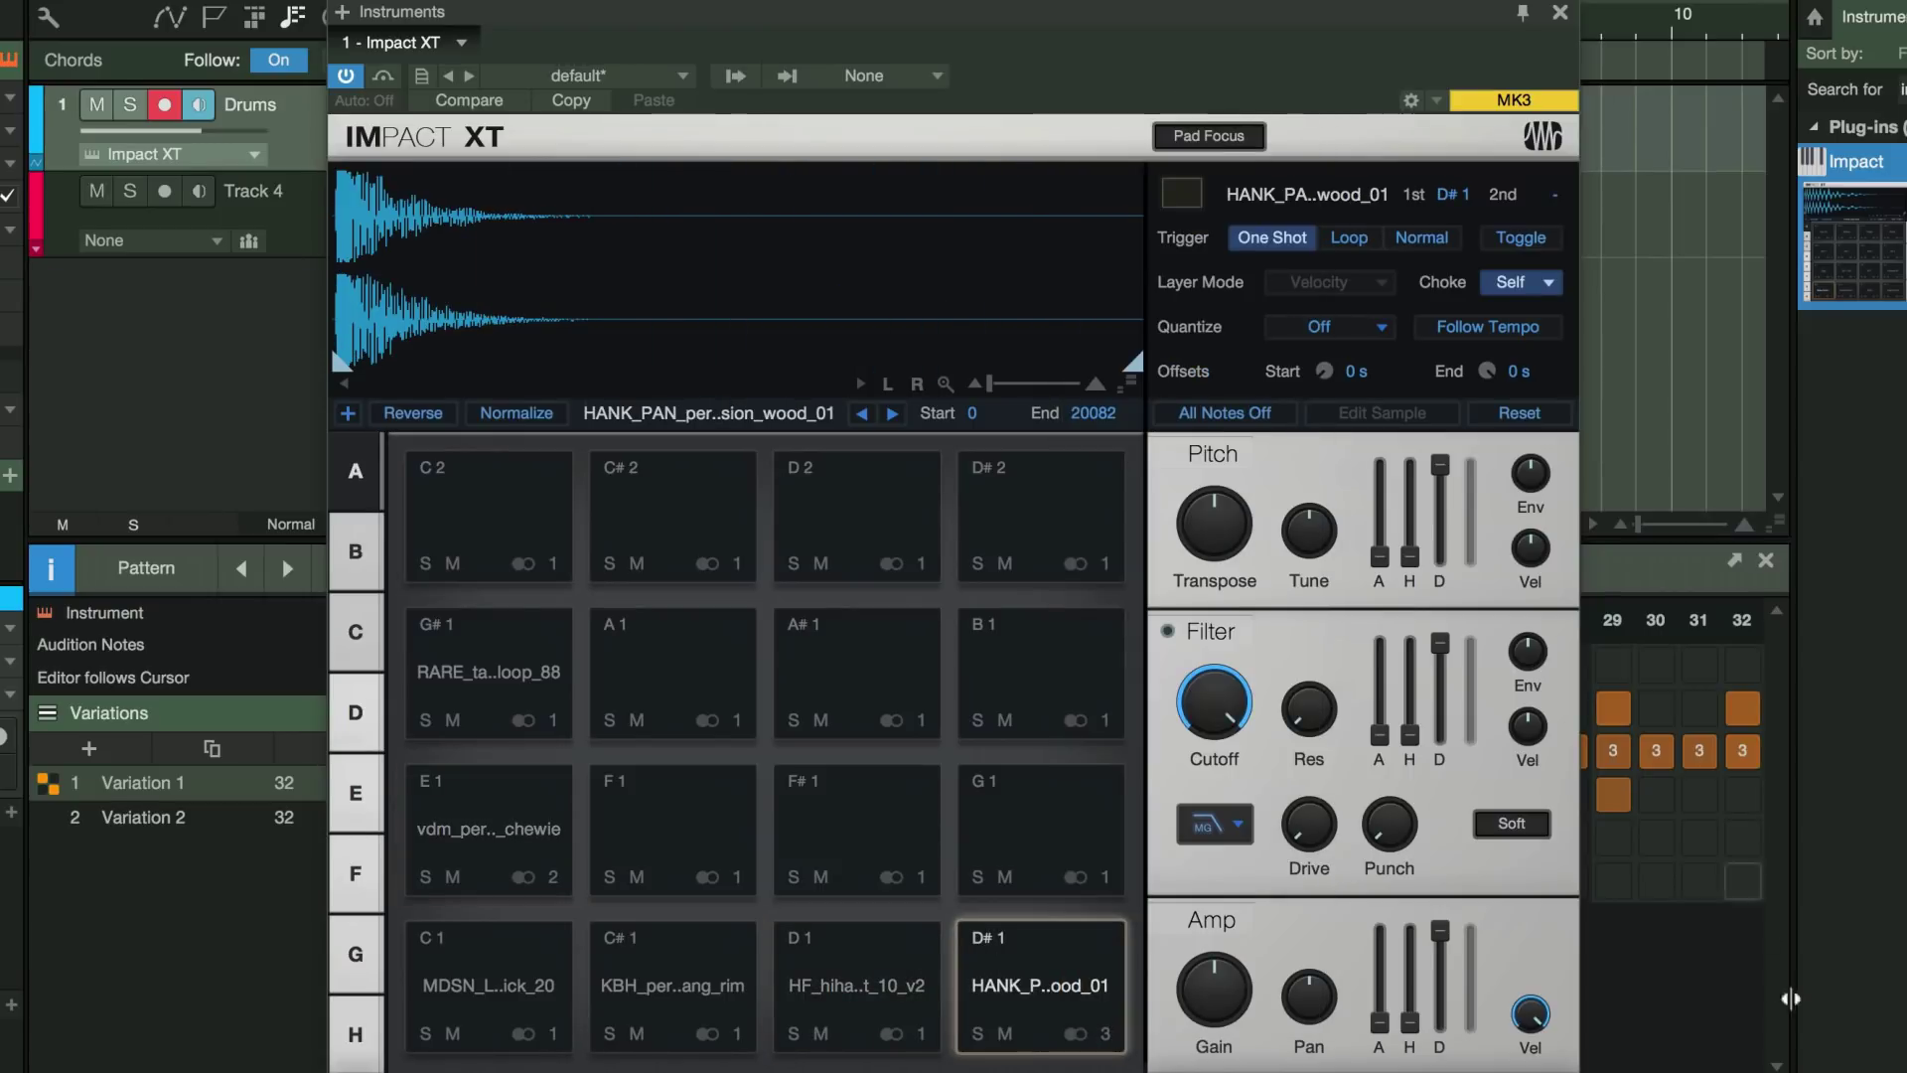
pyautogui.press('F3')
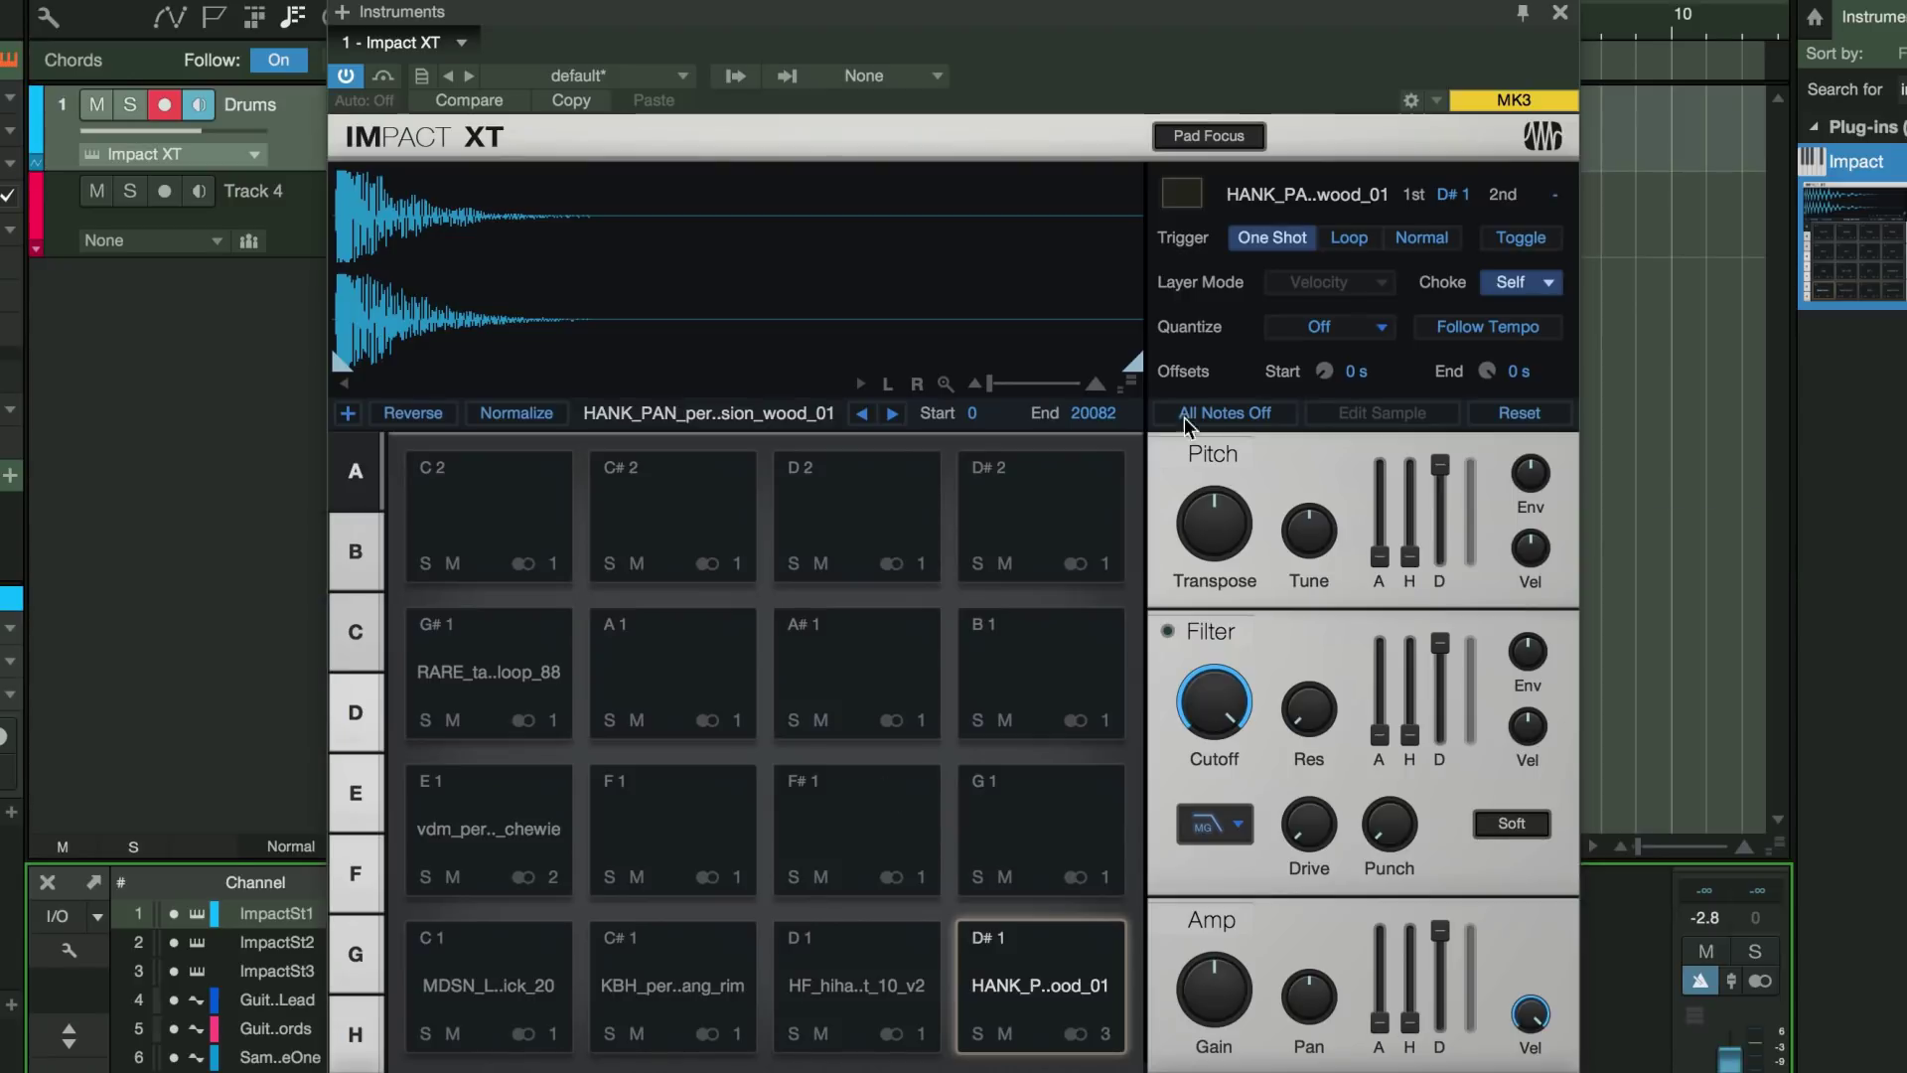
pyautogui.click(1561, 12)
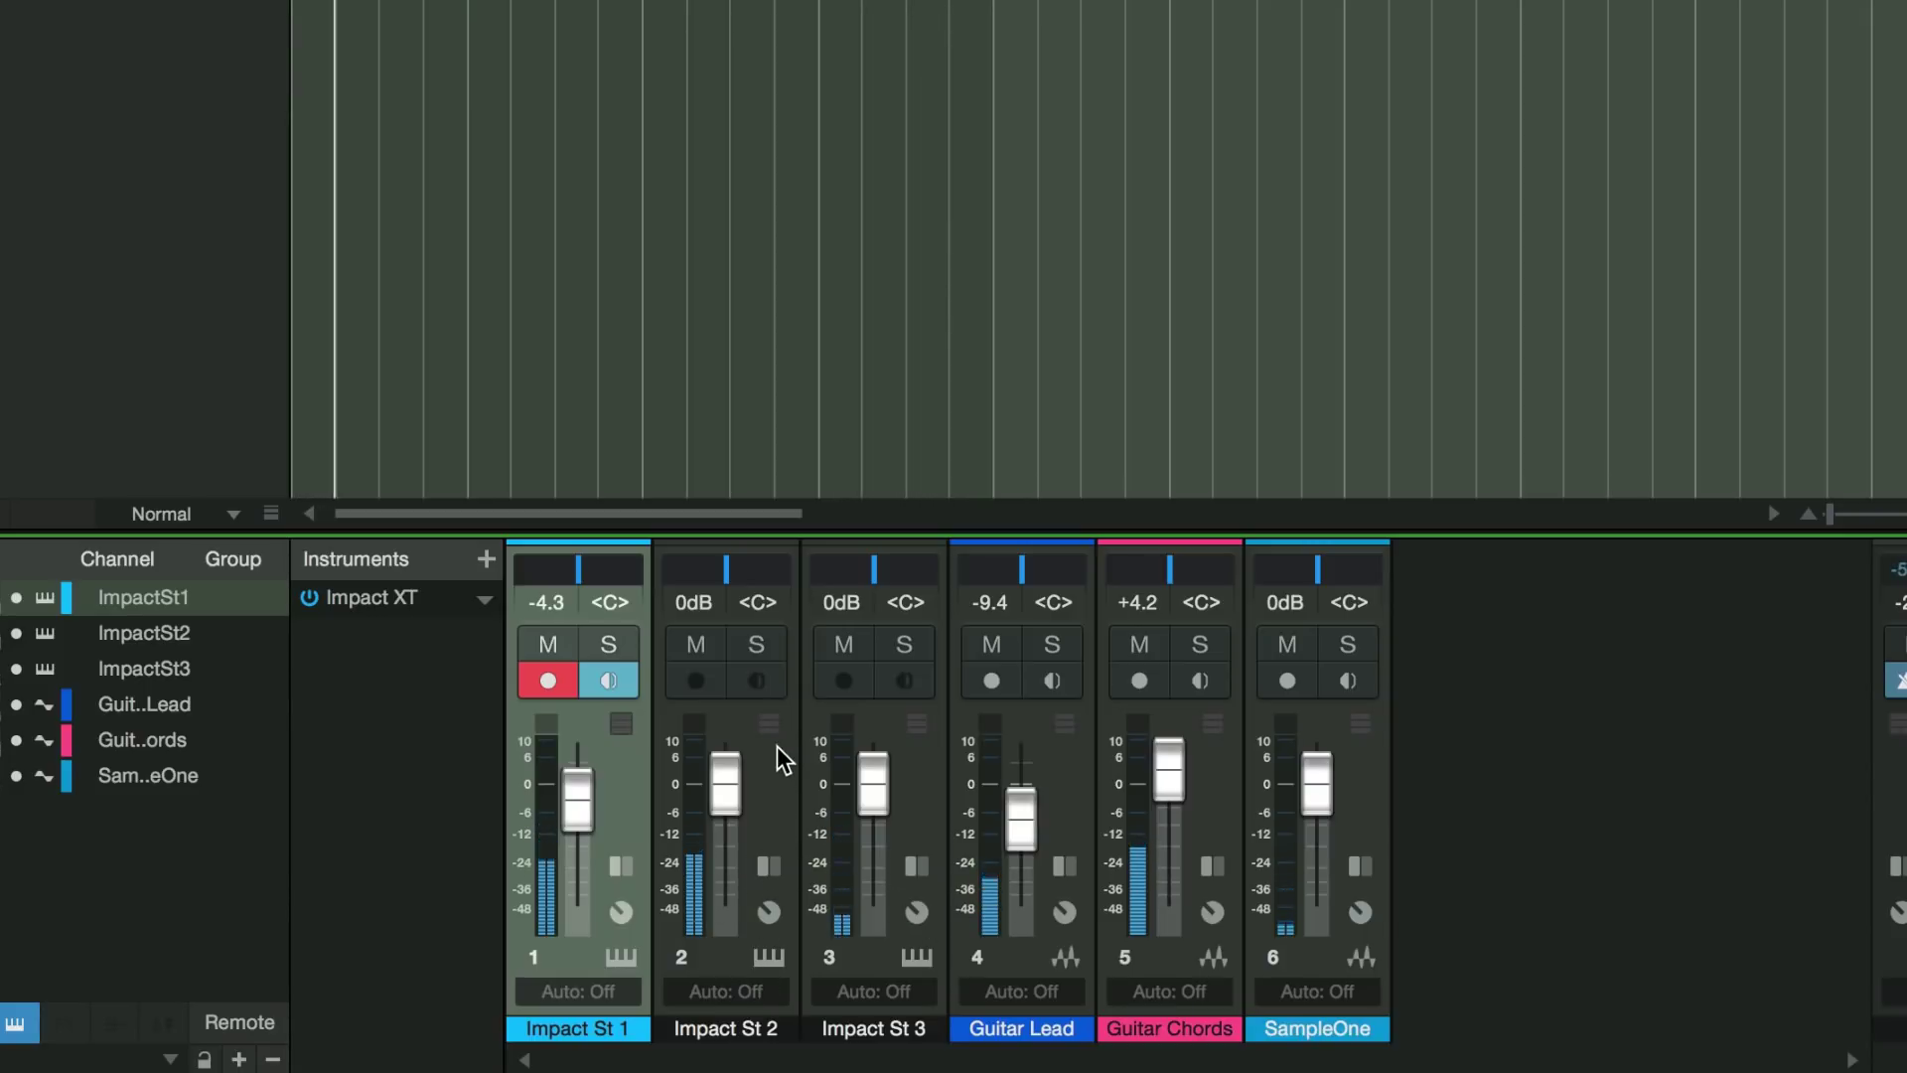
# - Insert a Room Reverb on Impact St 2 with an 11.40 m room and 20% mix
pyautogui.click(768, 866)
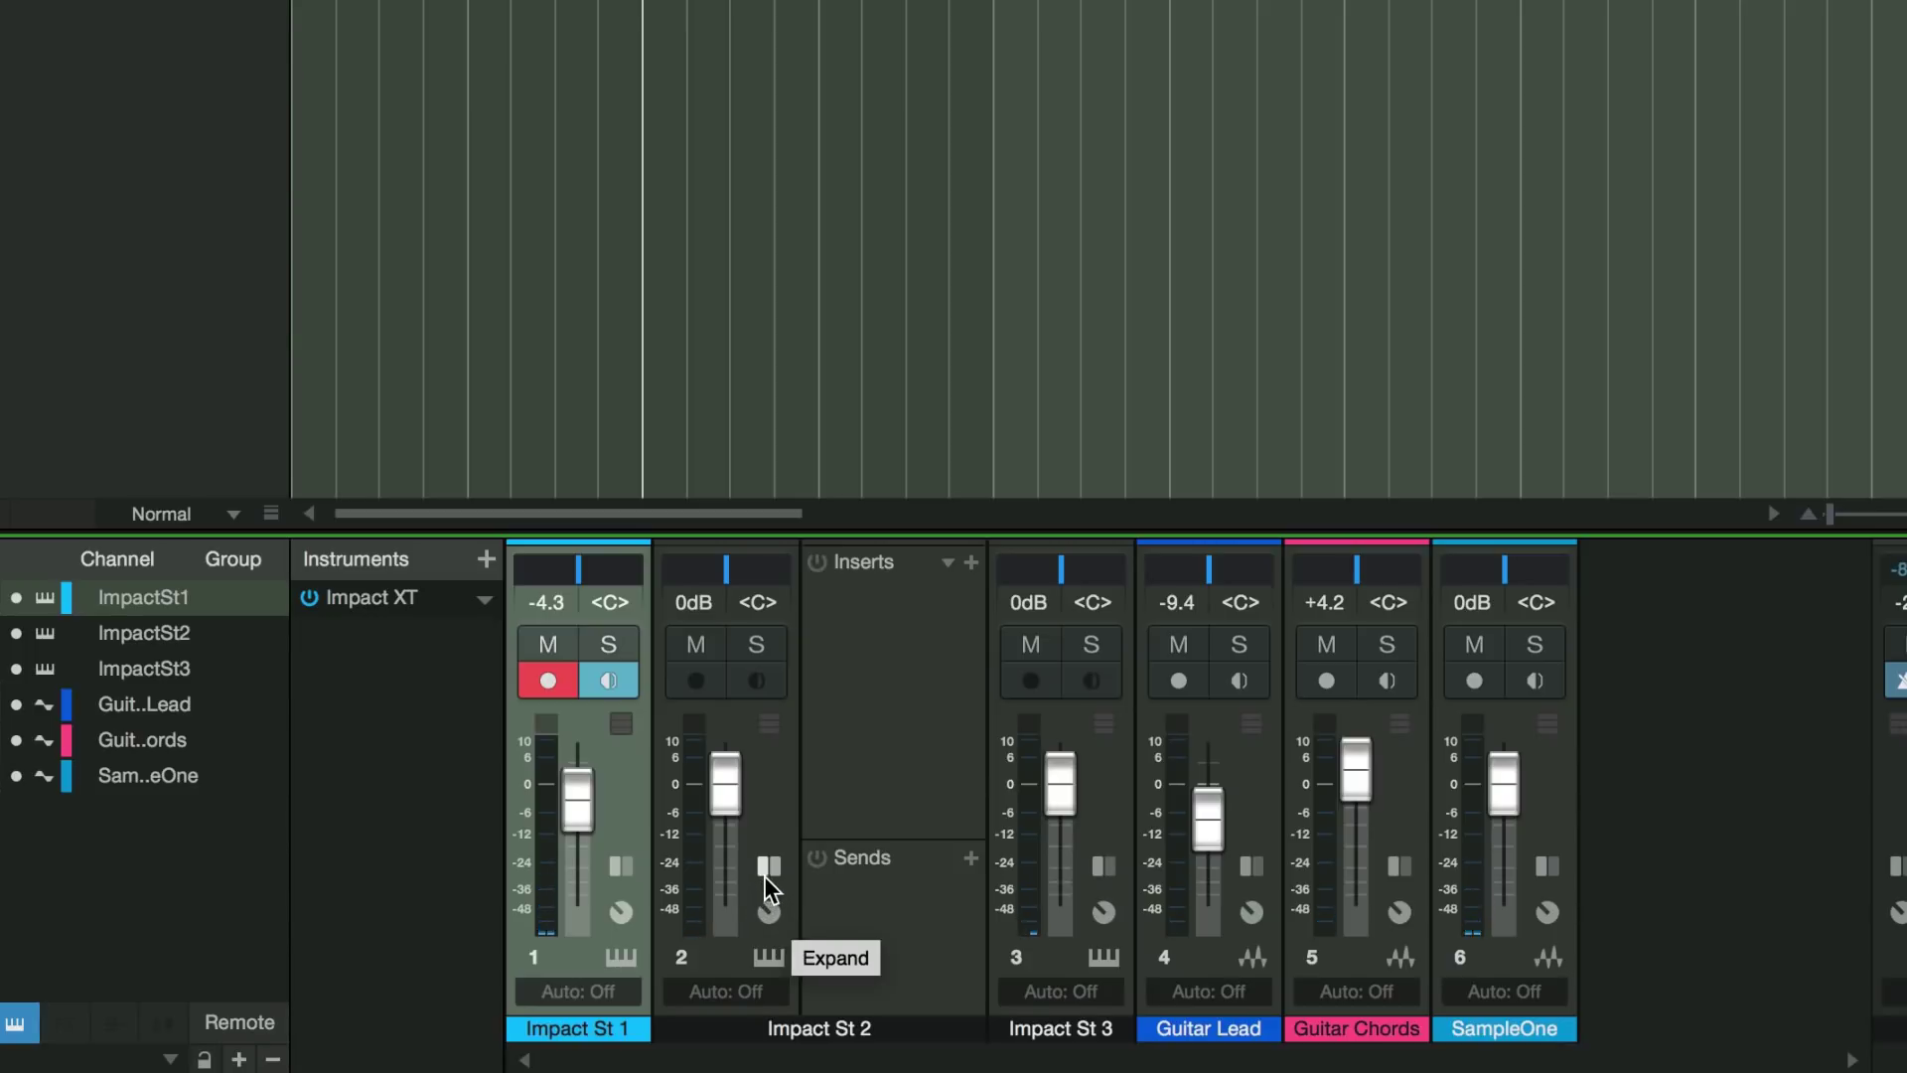
pyautogui.click(970, 562)
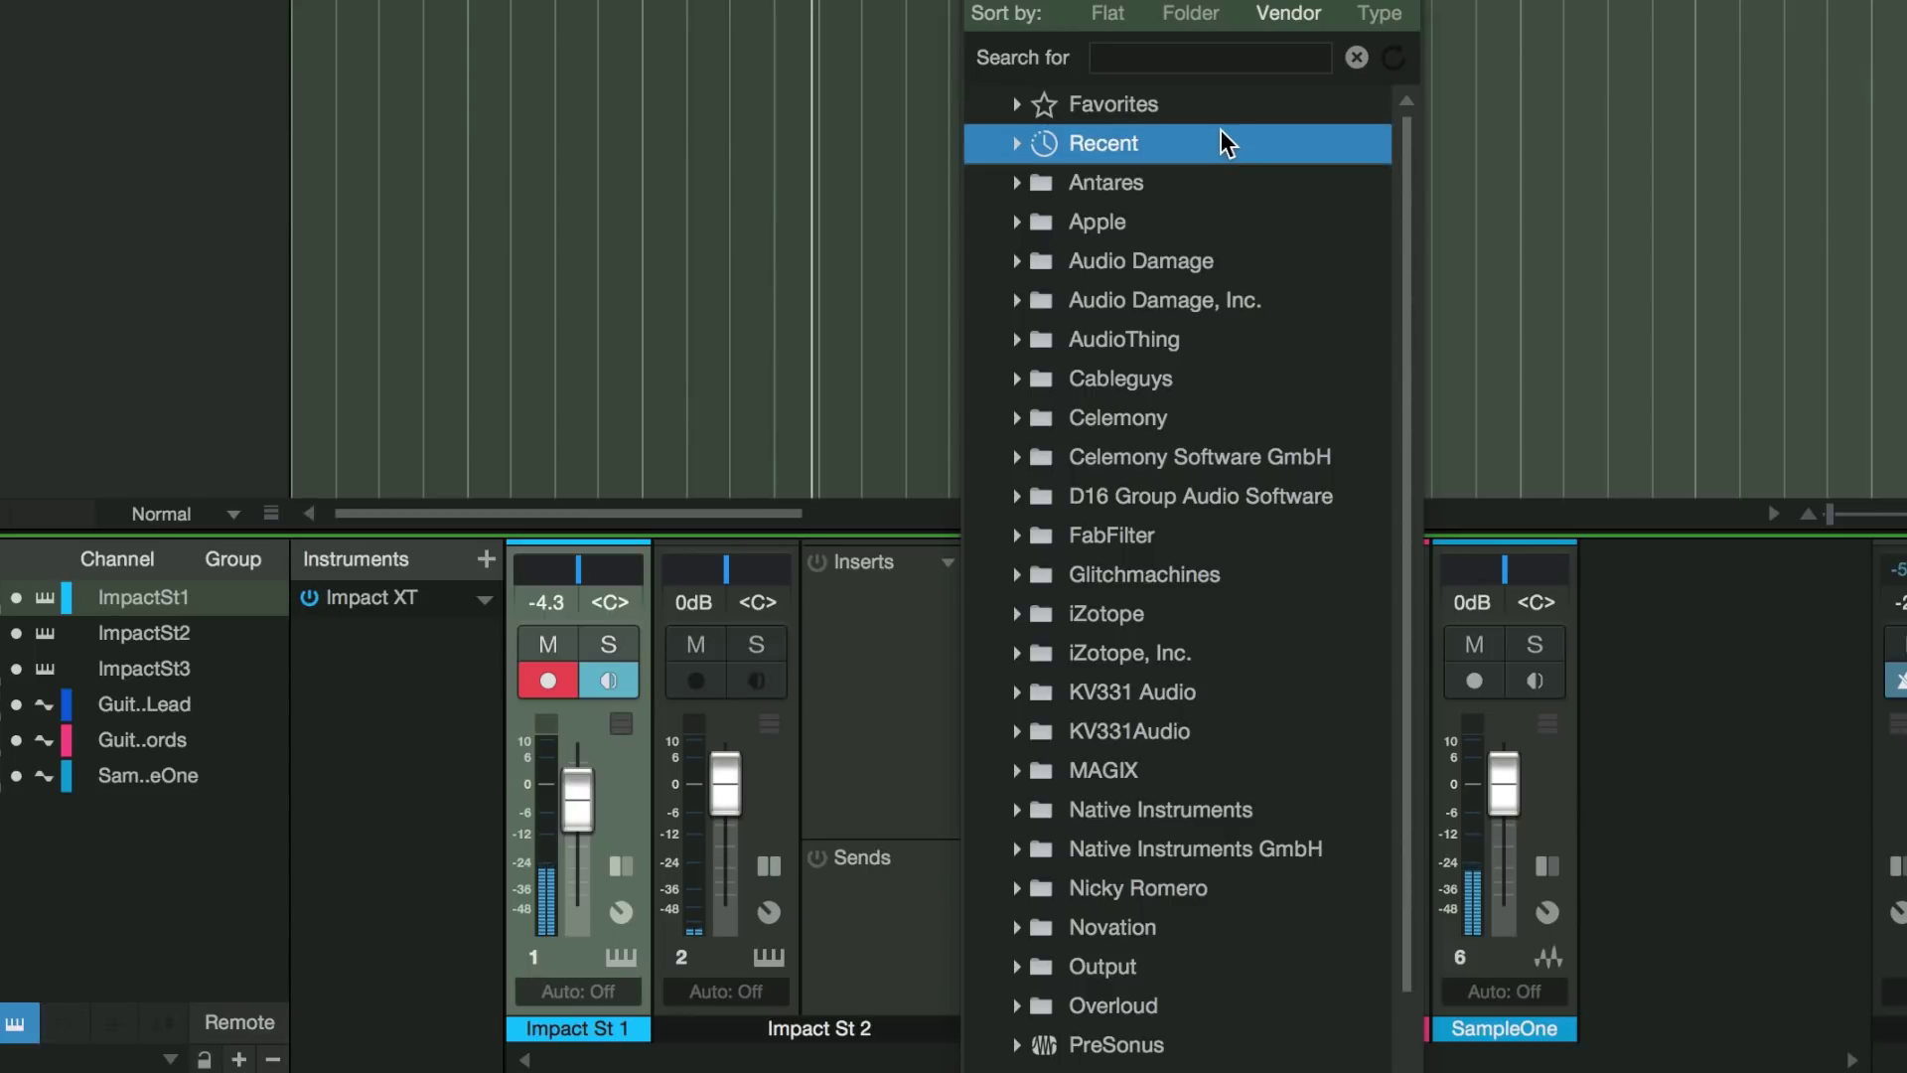
pyautogui.write('reverb')
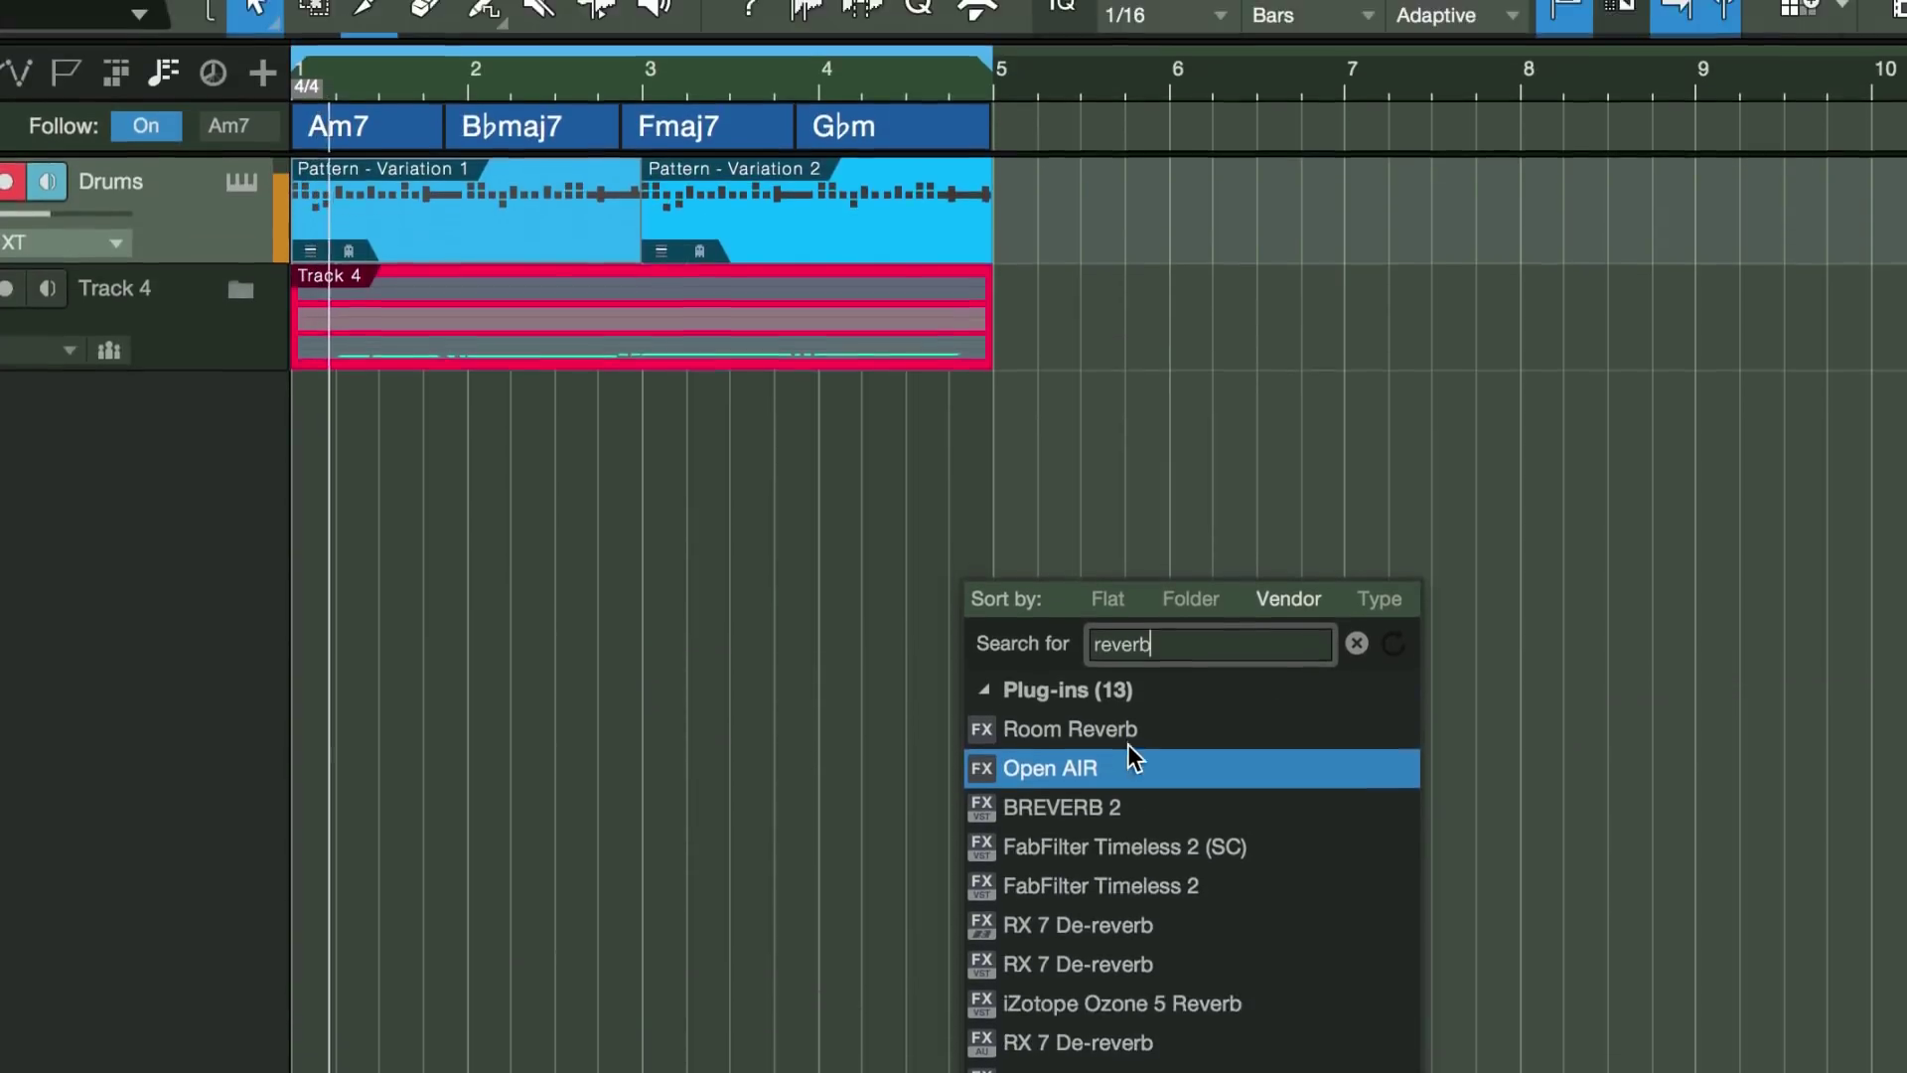
pyautogui.doubleClick(1128, 348)
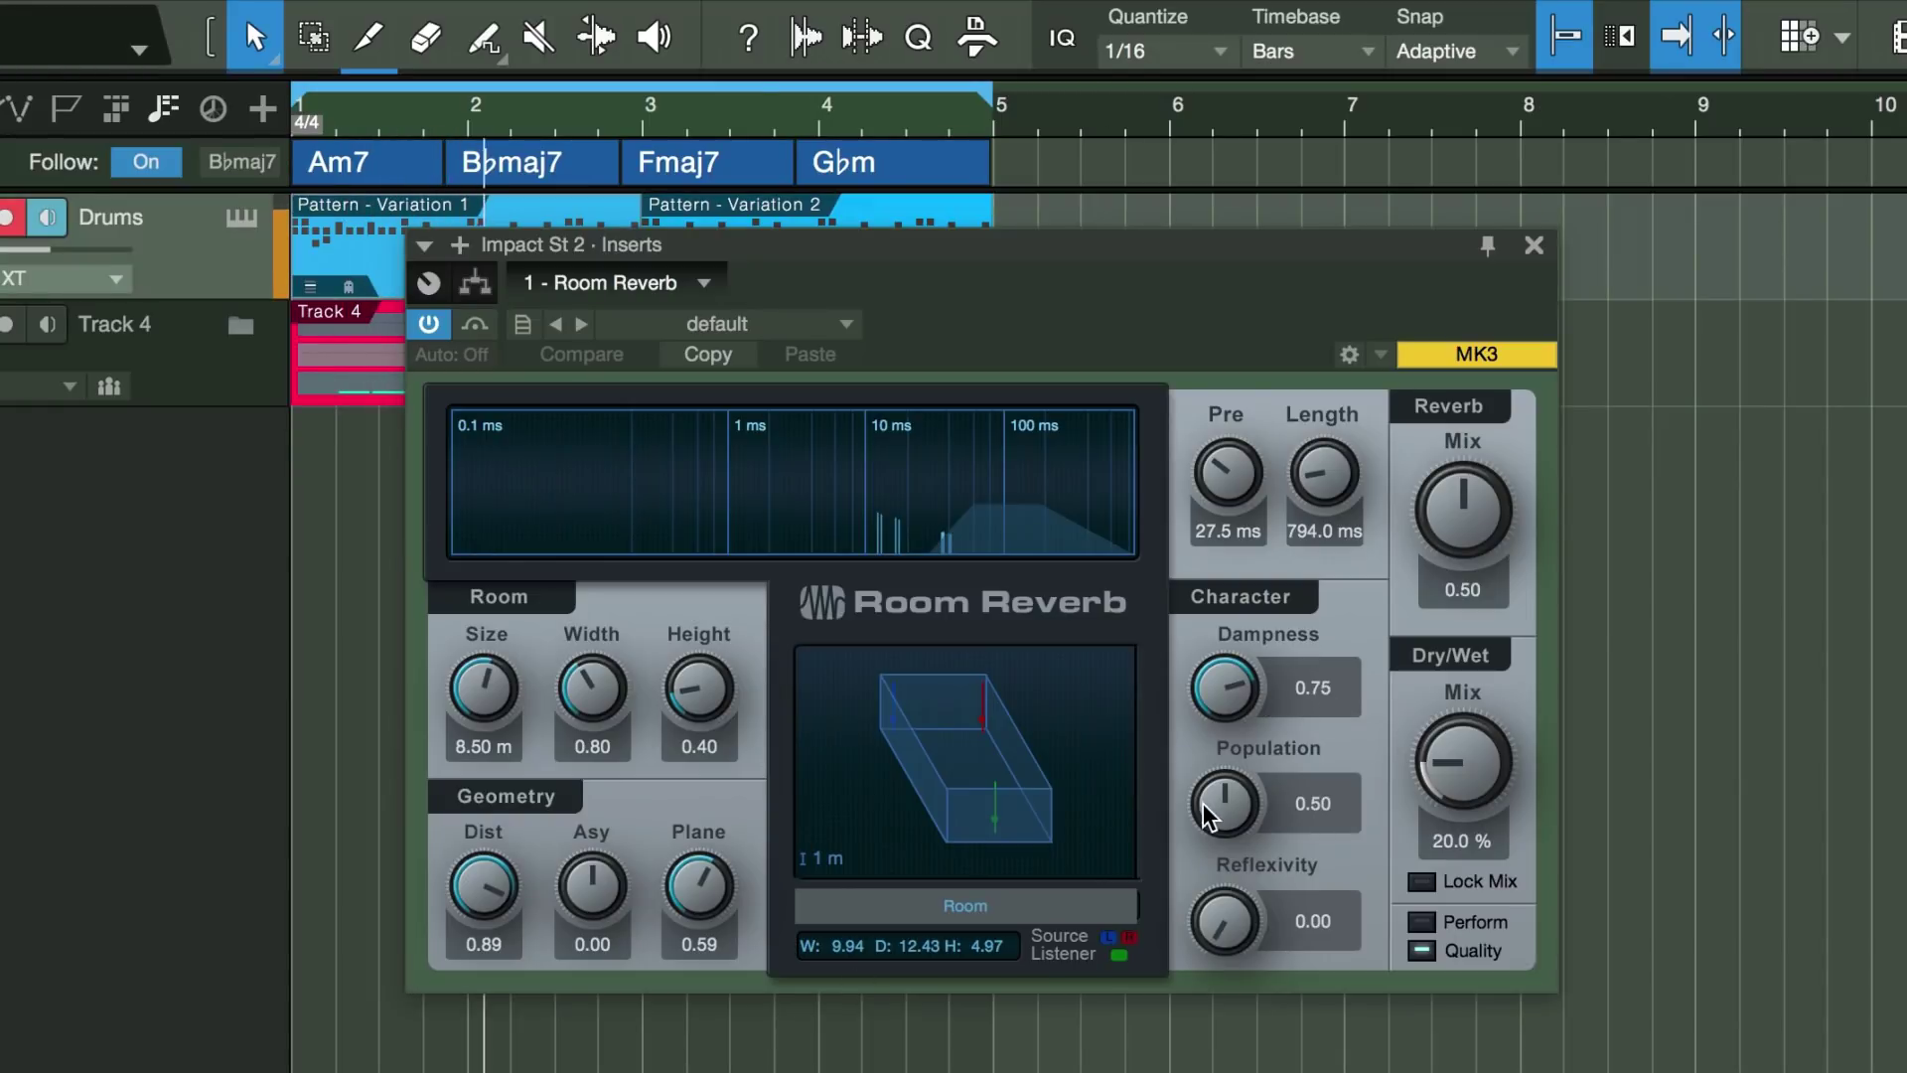
pyautogui.moveTo(483, 717); pyautogui.dragTo(484, 675)
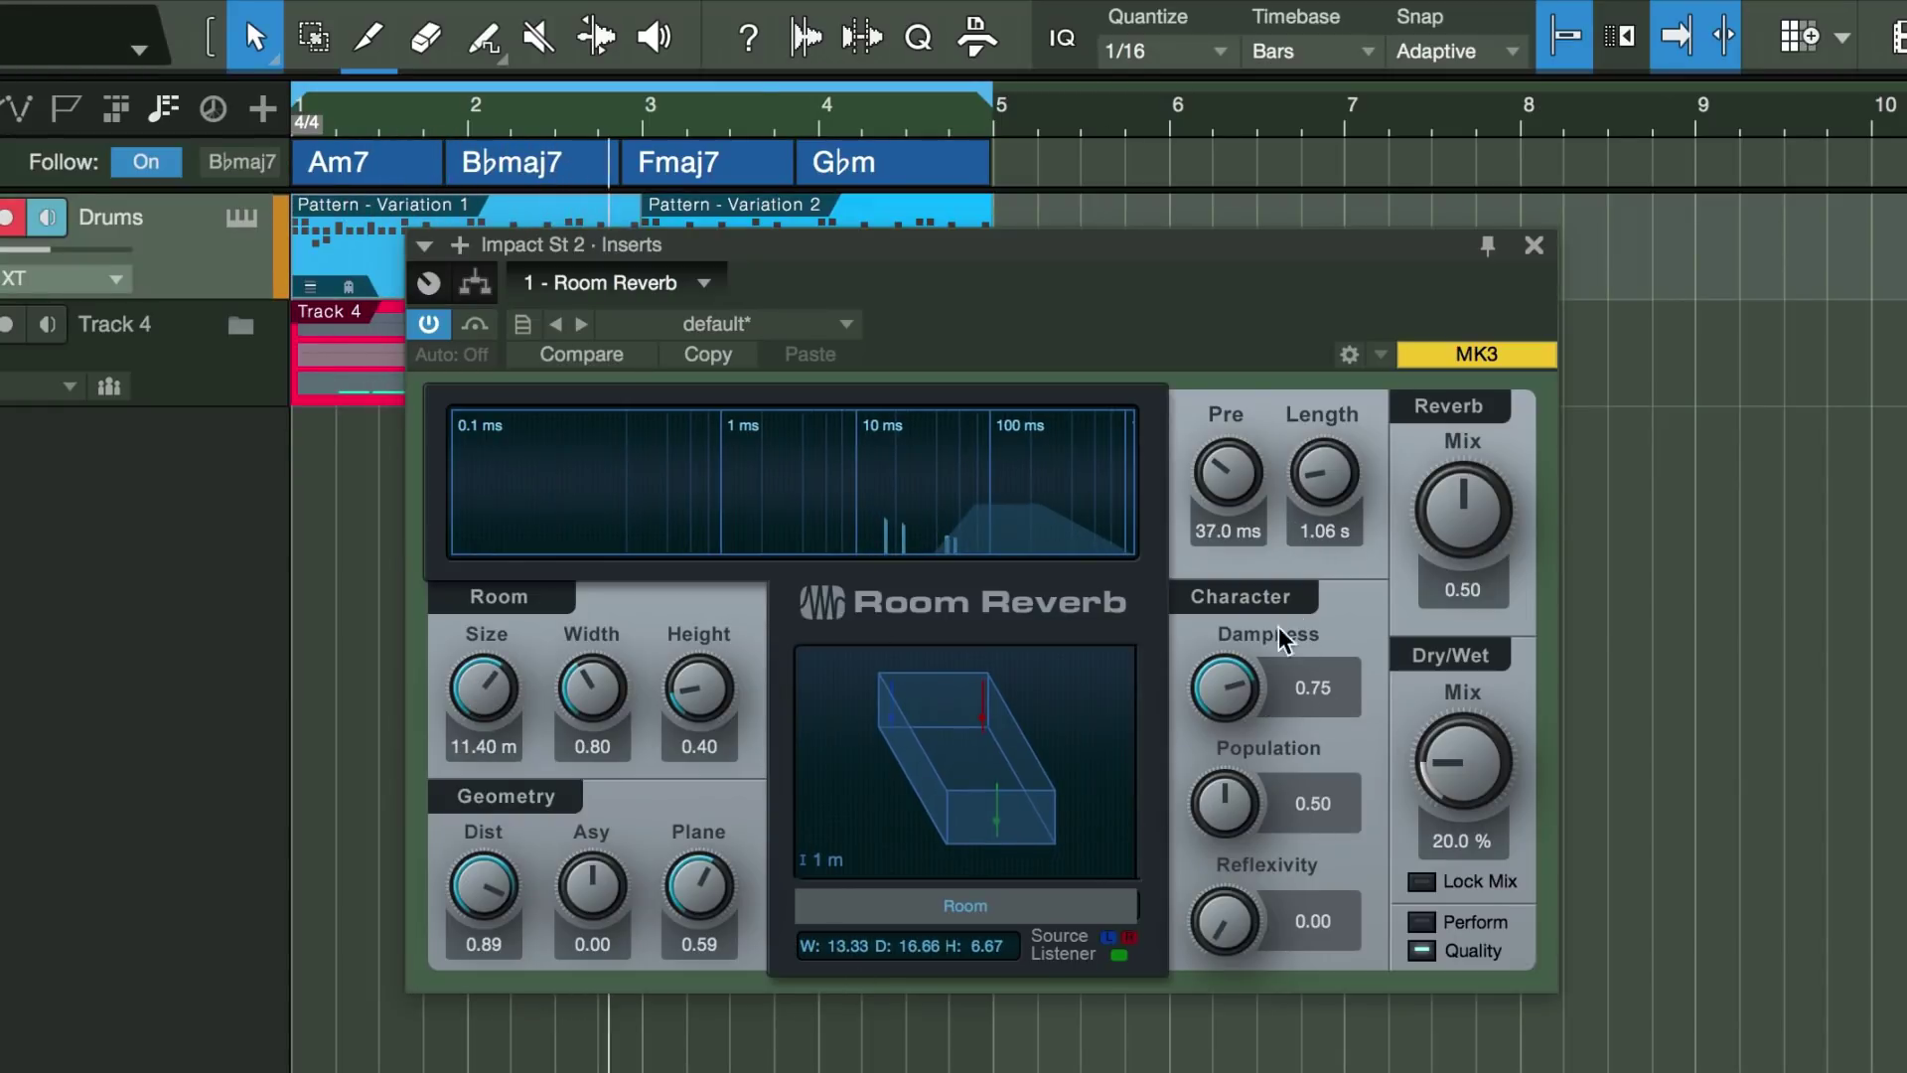
pyautogui.moveTo(1506, 609); pyautogui.dragTo(1465, 531)
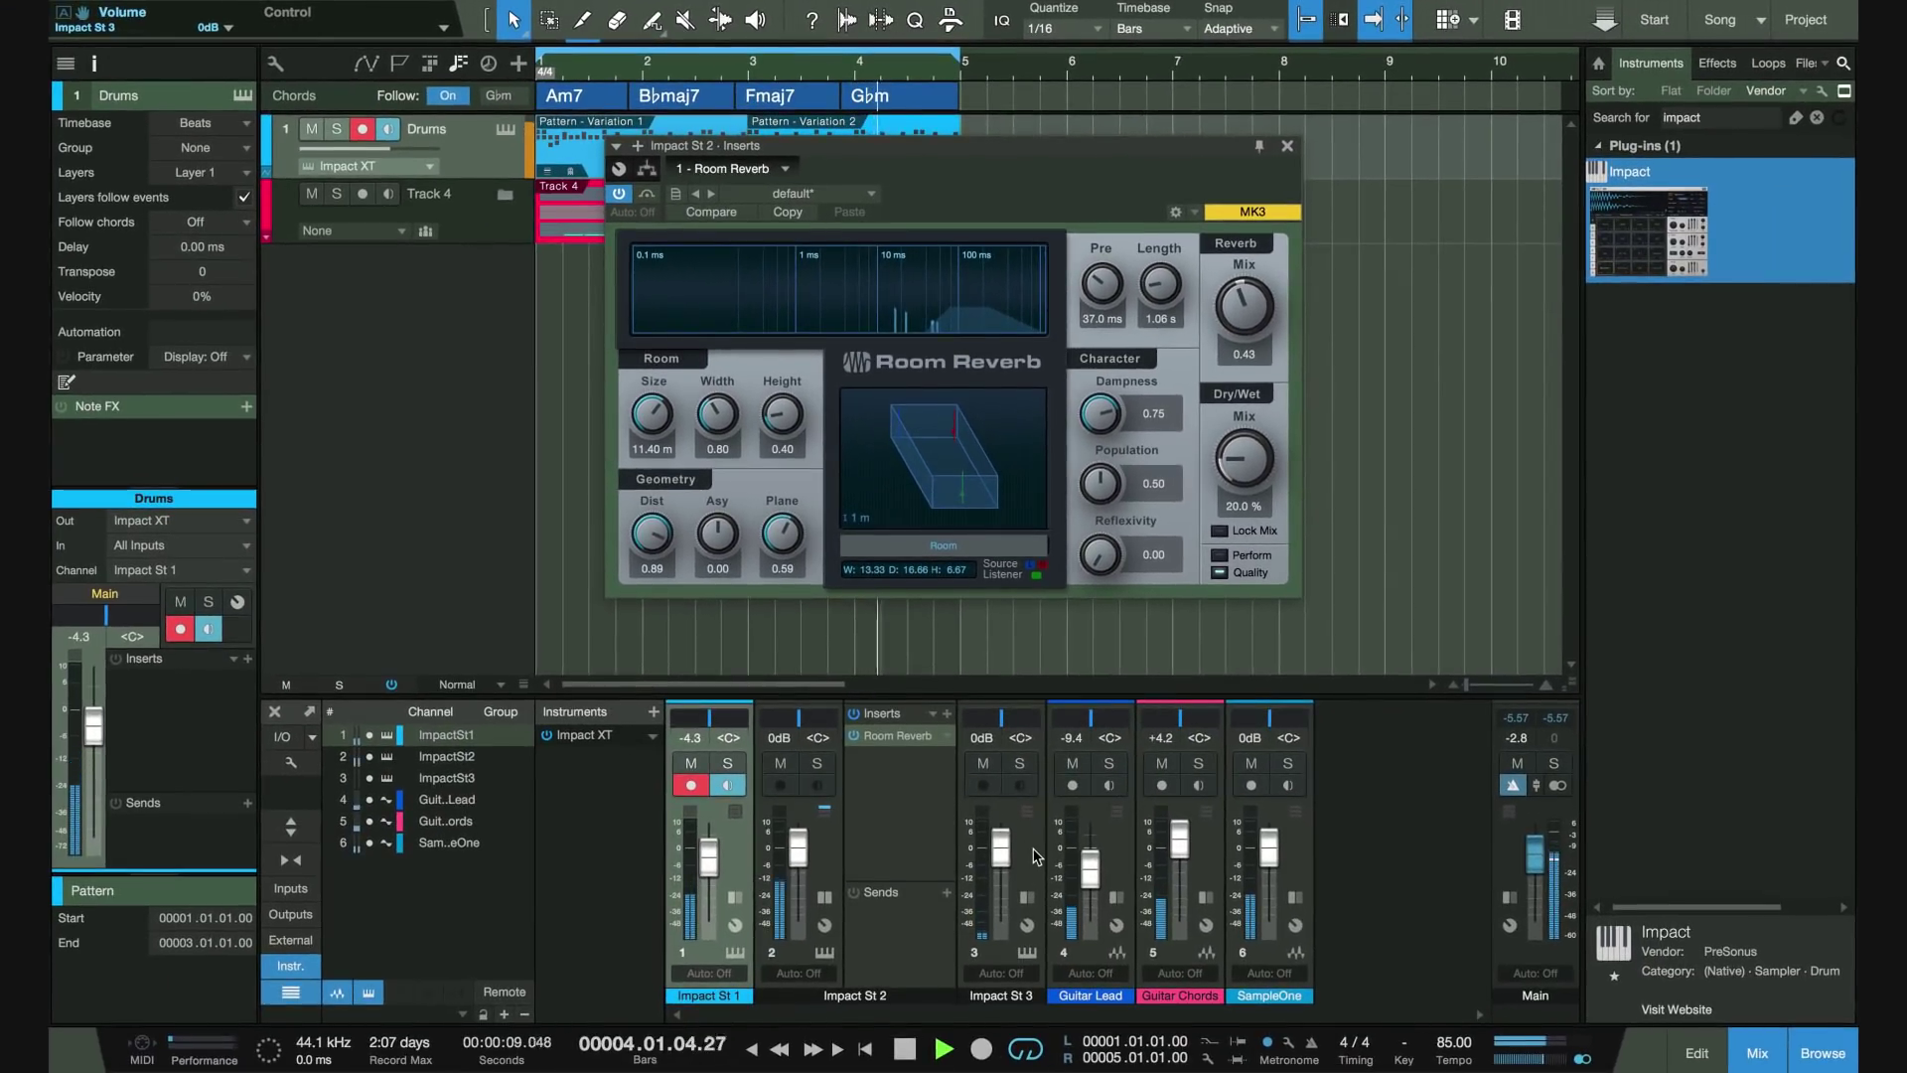
# - Lower the Impact St 3 fader to -9.6 dB and stop playback
pyautogui.moveTo(999, 849); pyautogui.dragTo(992, 872)
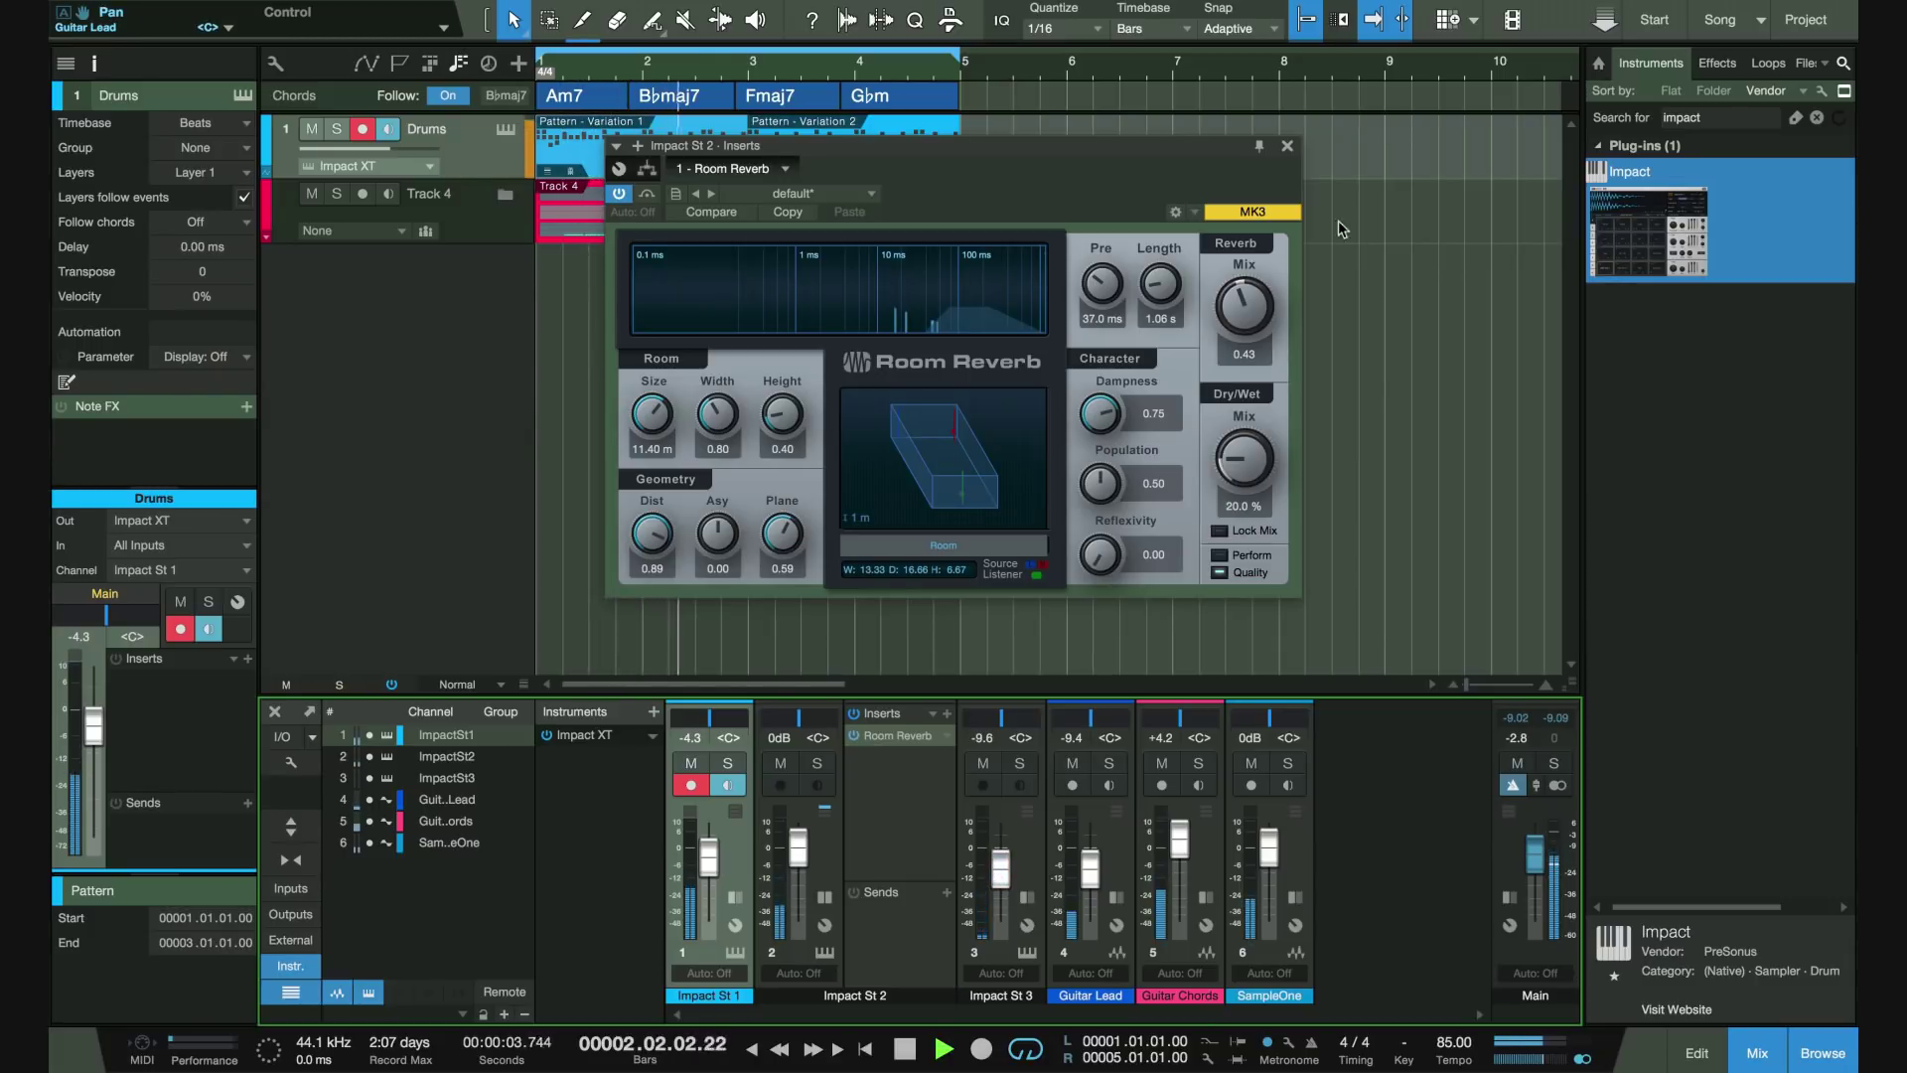
pyautogui.click(1288, 148)
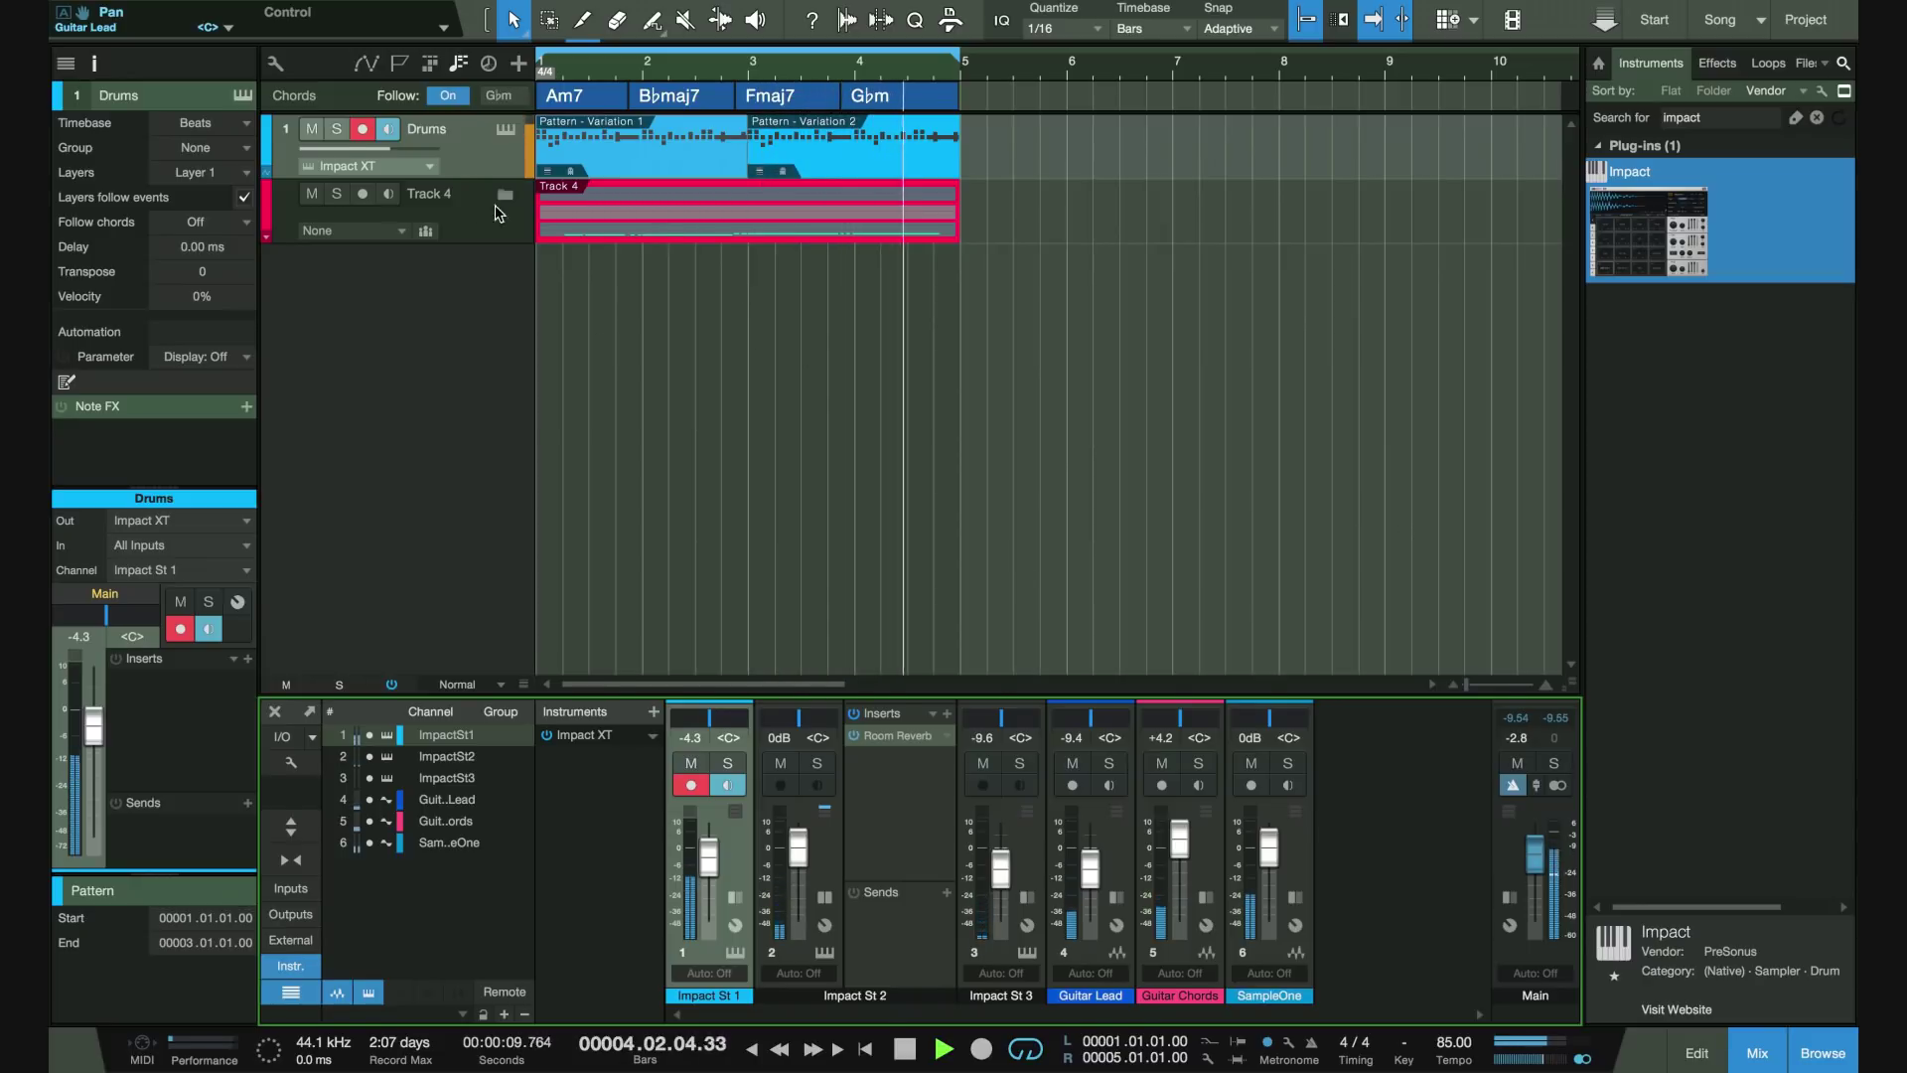
pyautogui.press('space')
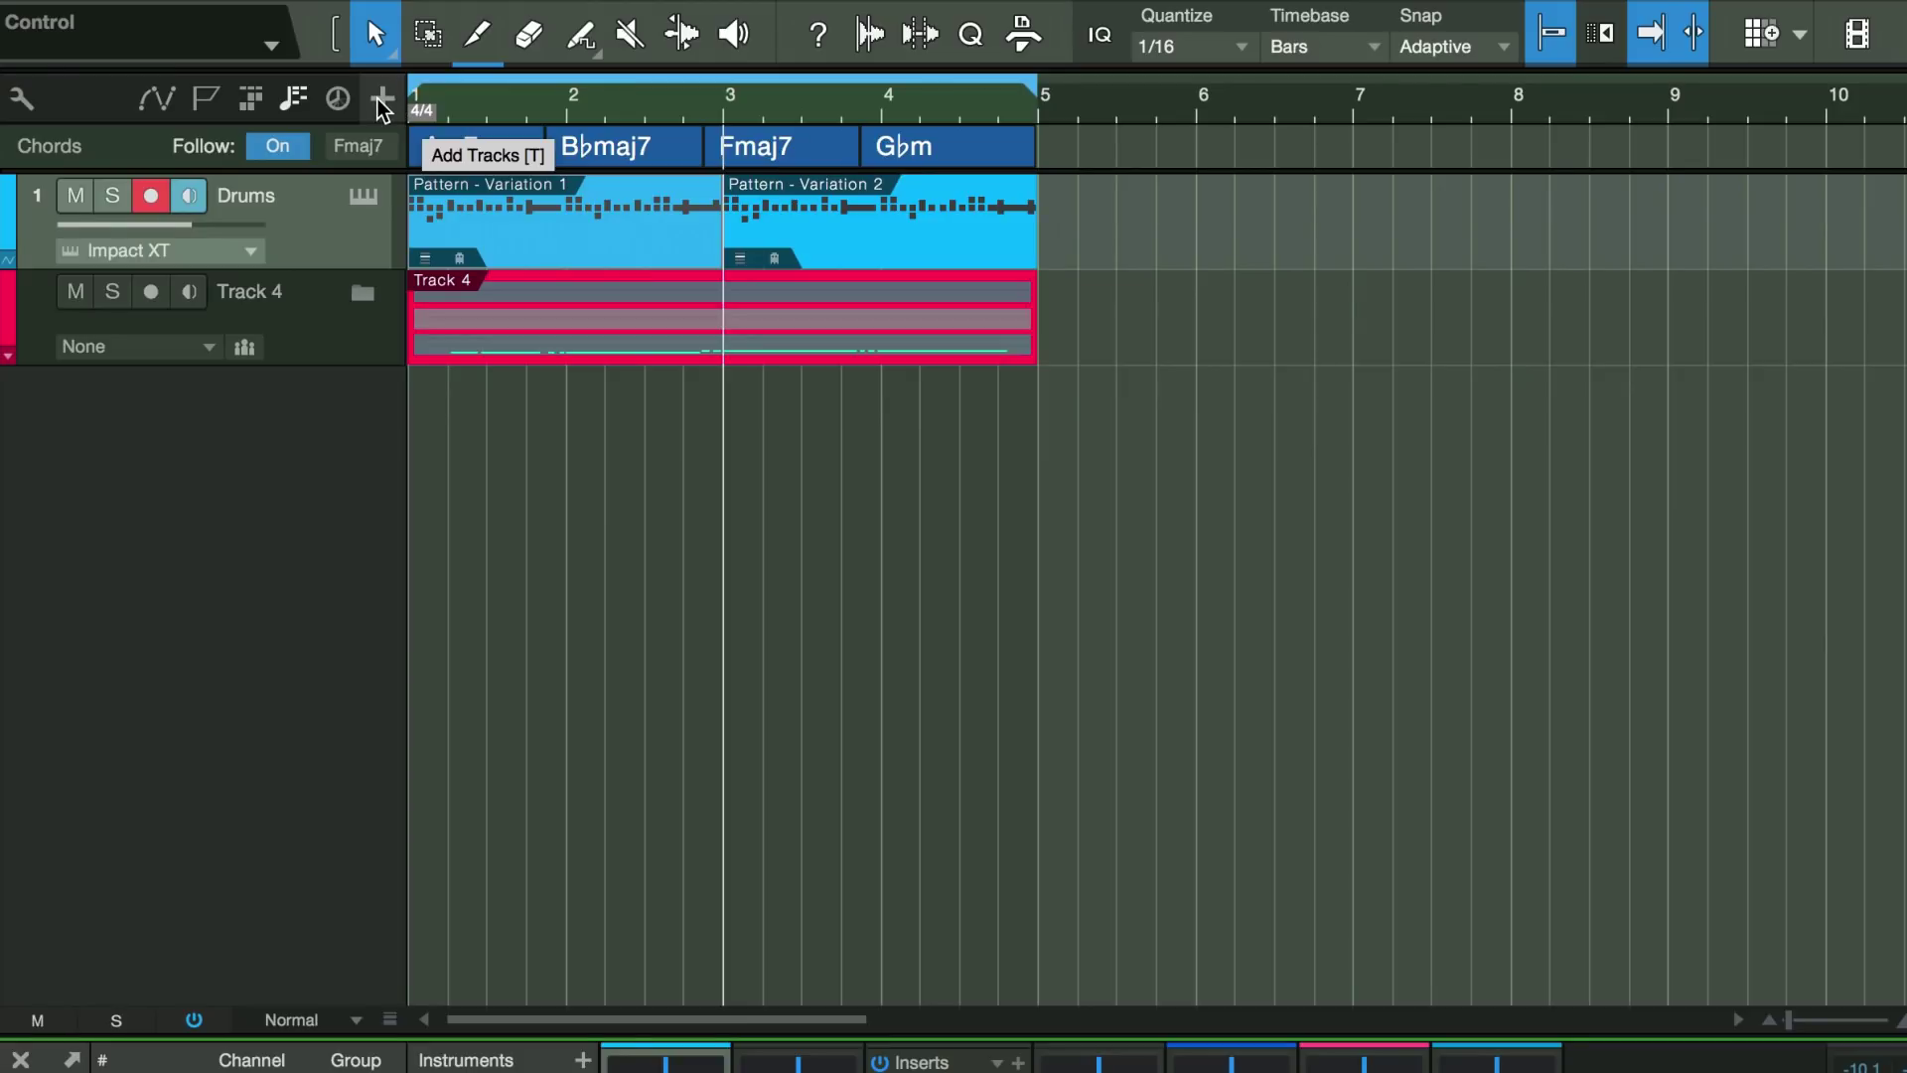
# - Create an 808 track and load the SampleOne instrument onto it
pyautogui.click(379, 98)
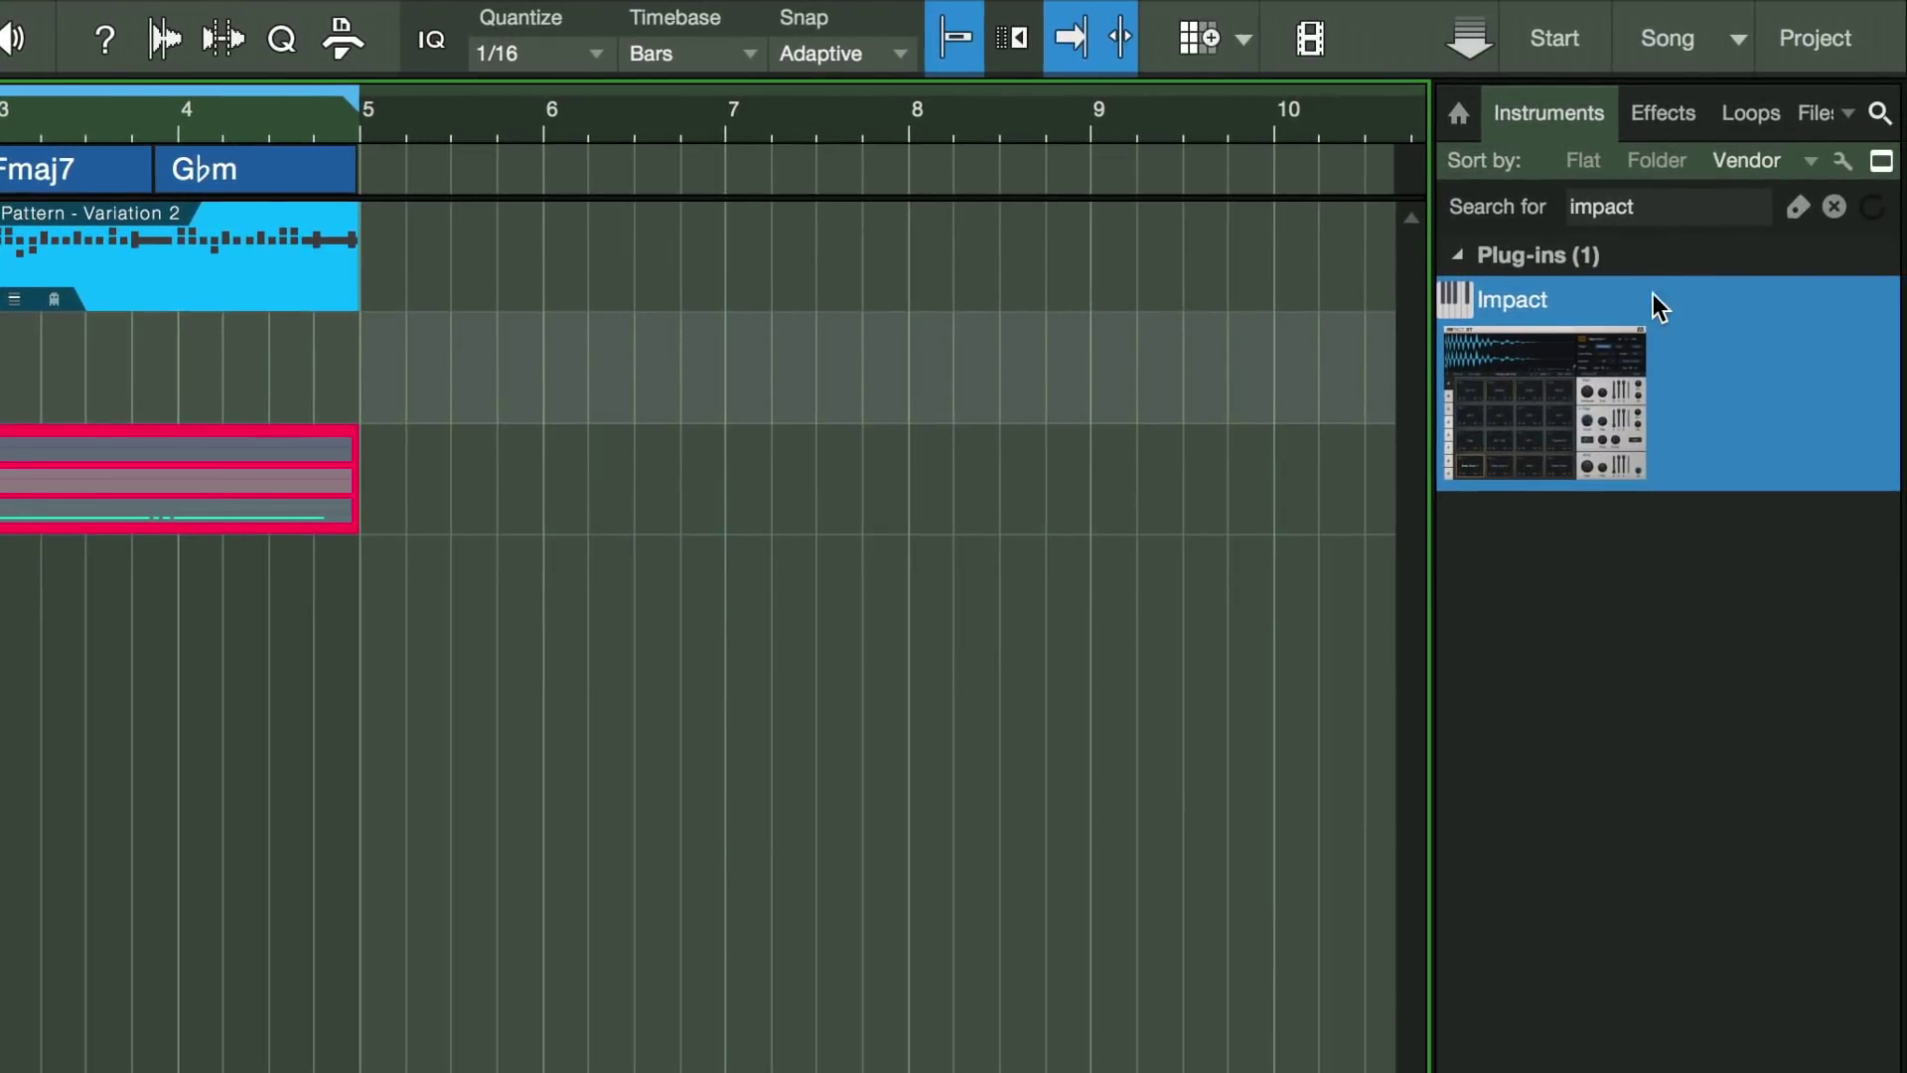
pyautogui.click(1629, 207)
pyautogui.write('samplone')
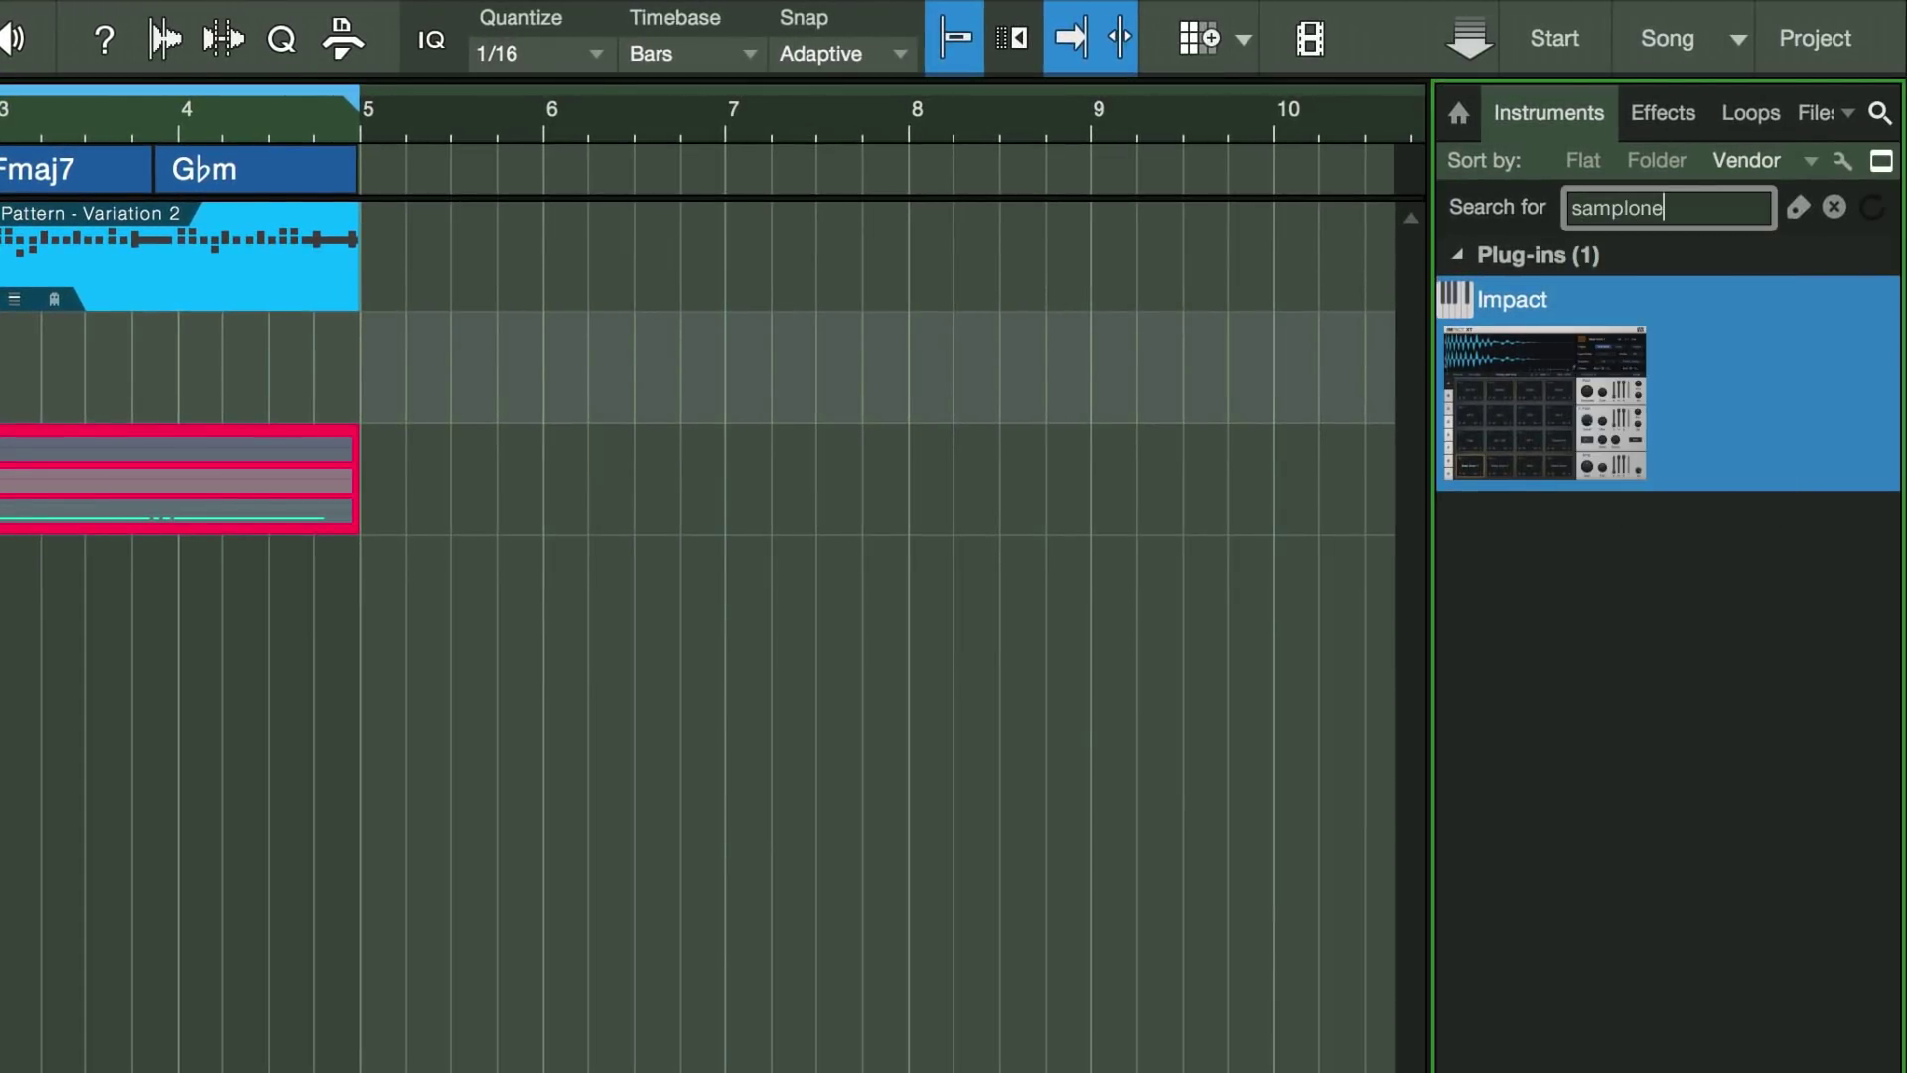
pyautogui.press('BackSpace')
pyautogui.press('BackSpace')
pyautogui.press('BackSpace')
pyautogui.press('BackSpace')
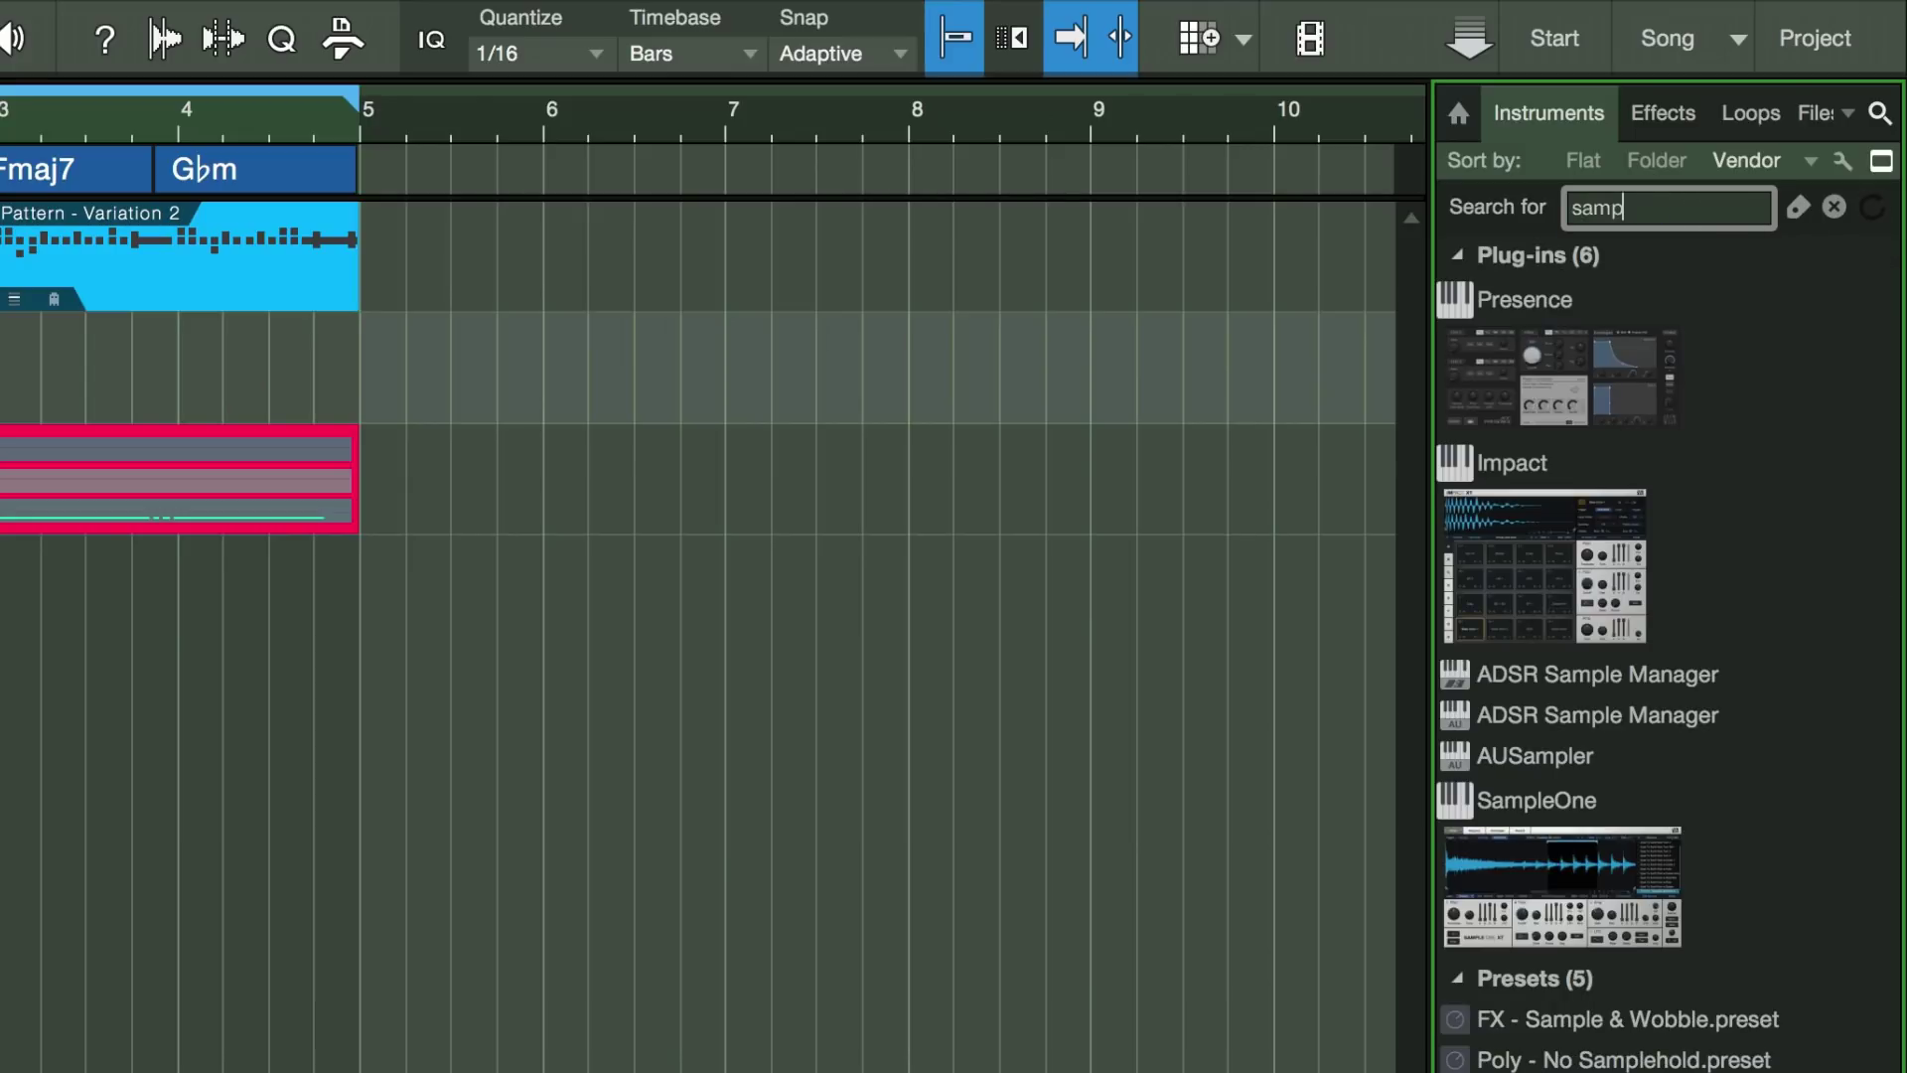
pyautogui.click(1576, 868)
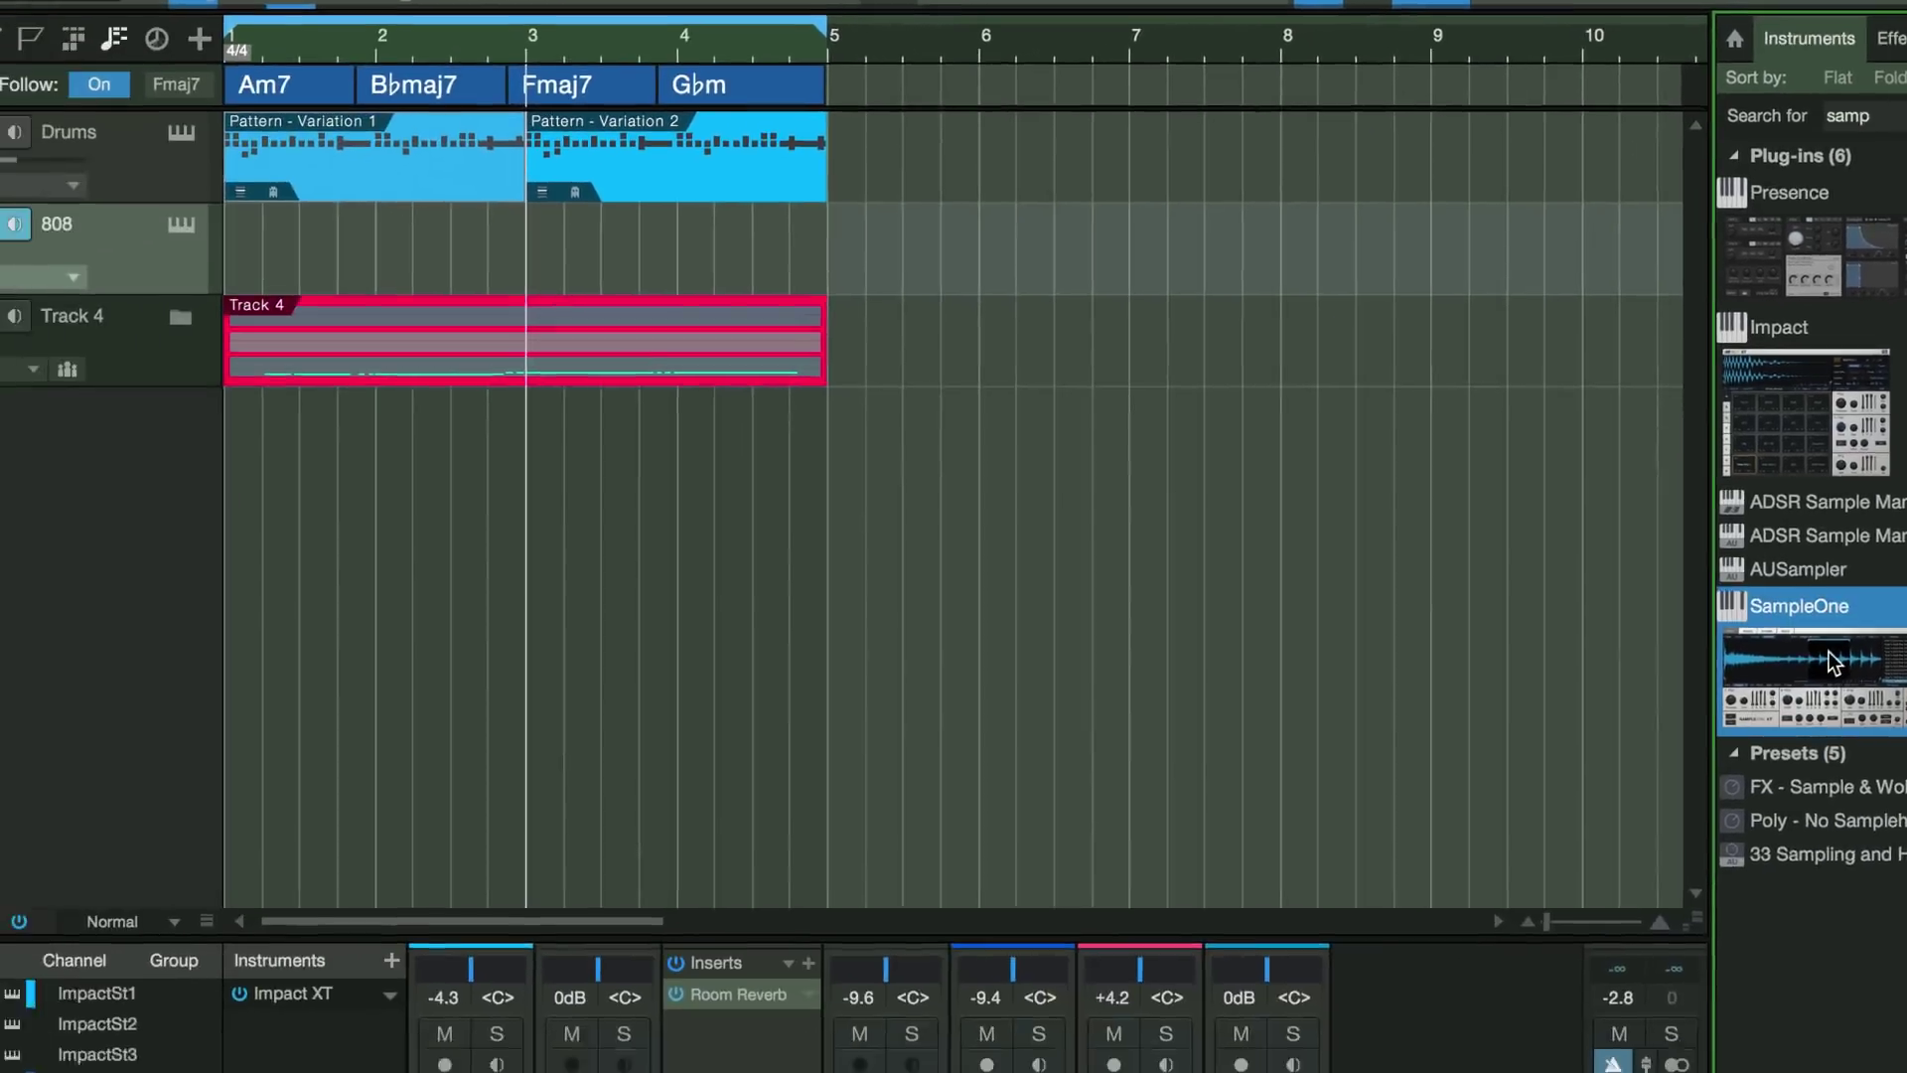
pyautogui.moveTo(1833, 661); pyautogui.dragTo(111, 216)
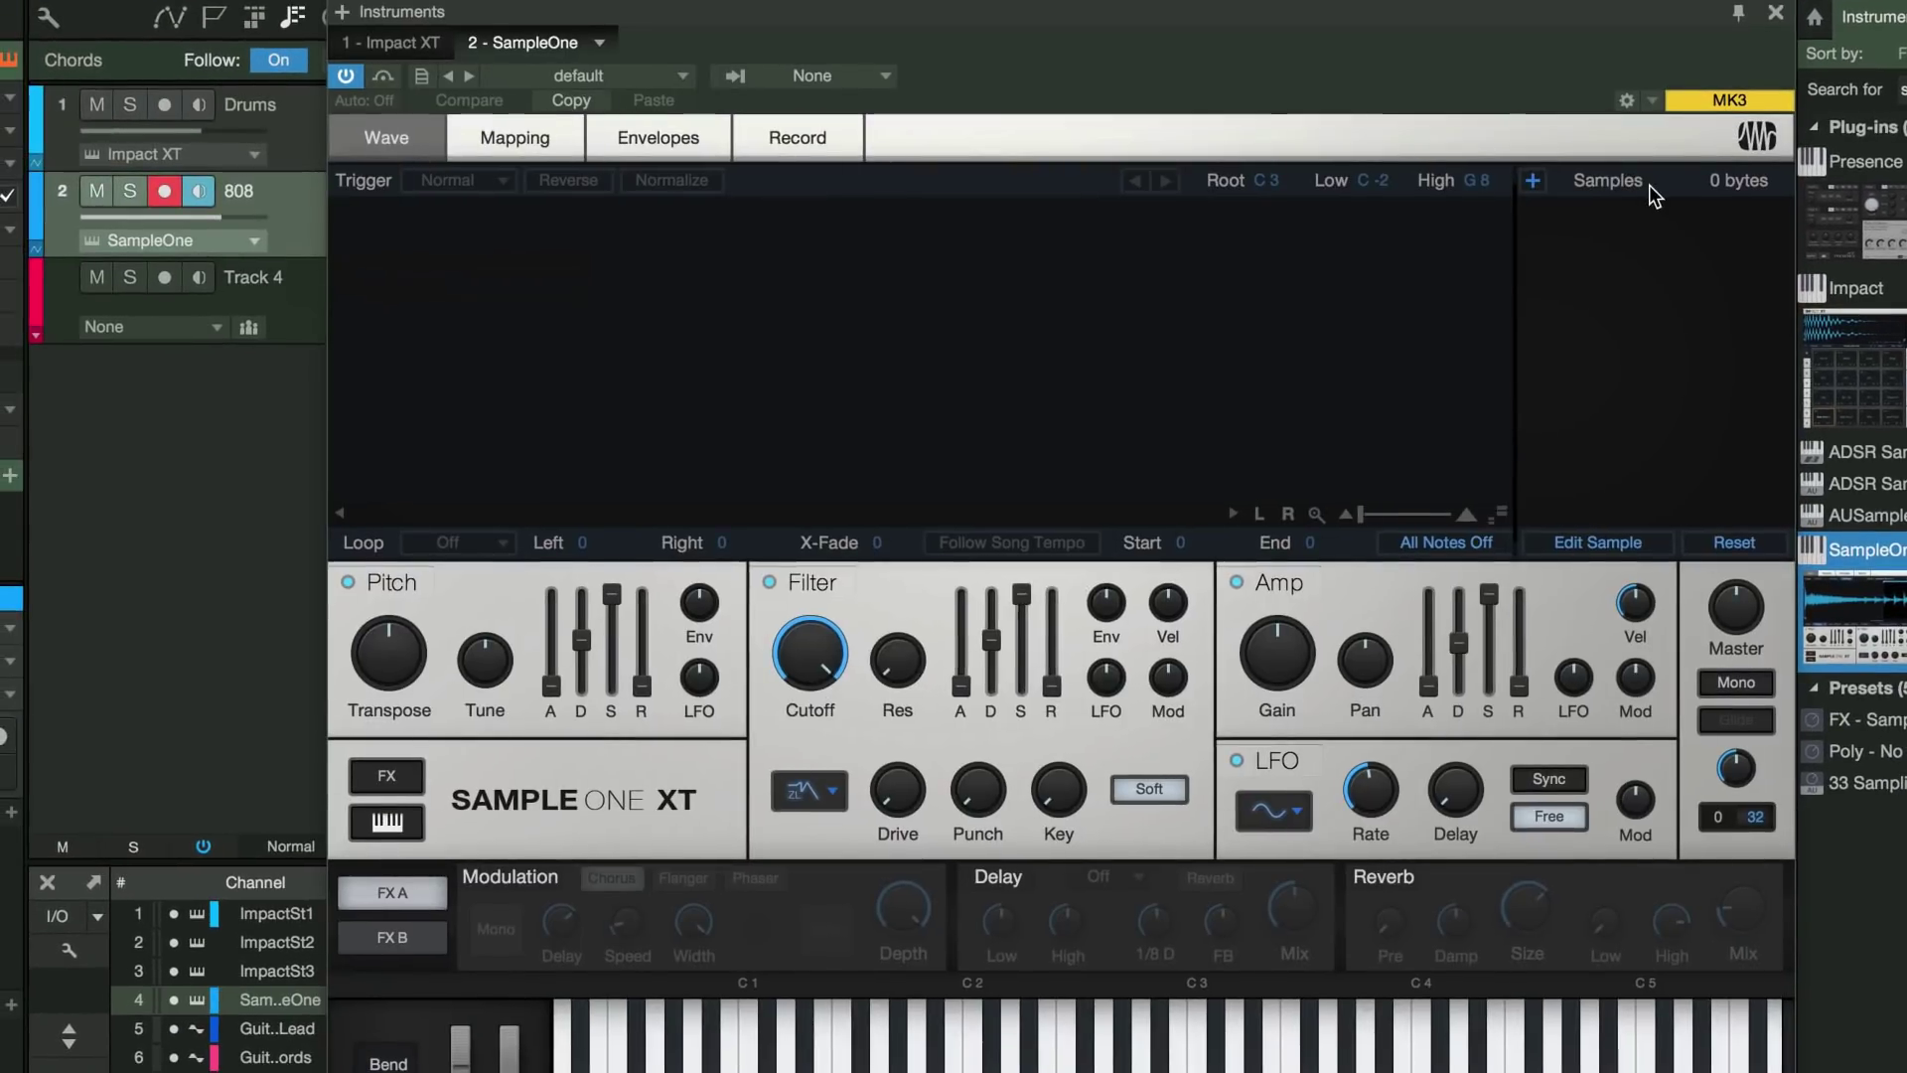
# - Open Splice's Guitar Collab sample collection
pyautogui.press('super+Tab')
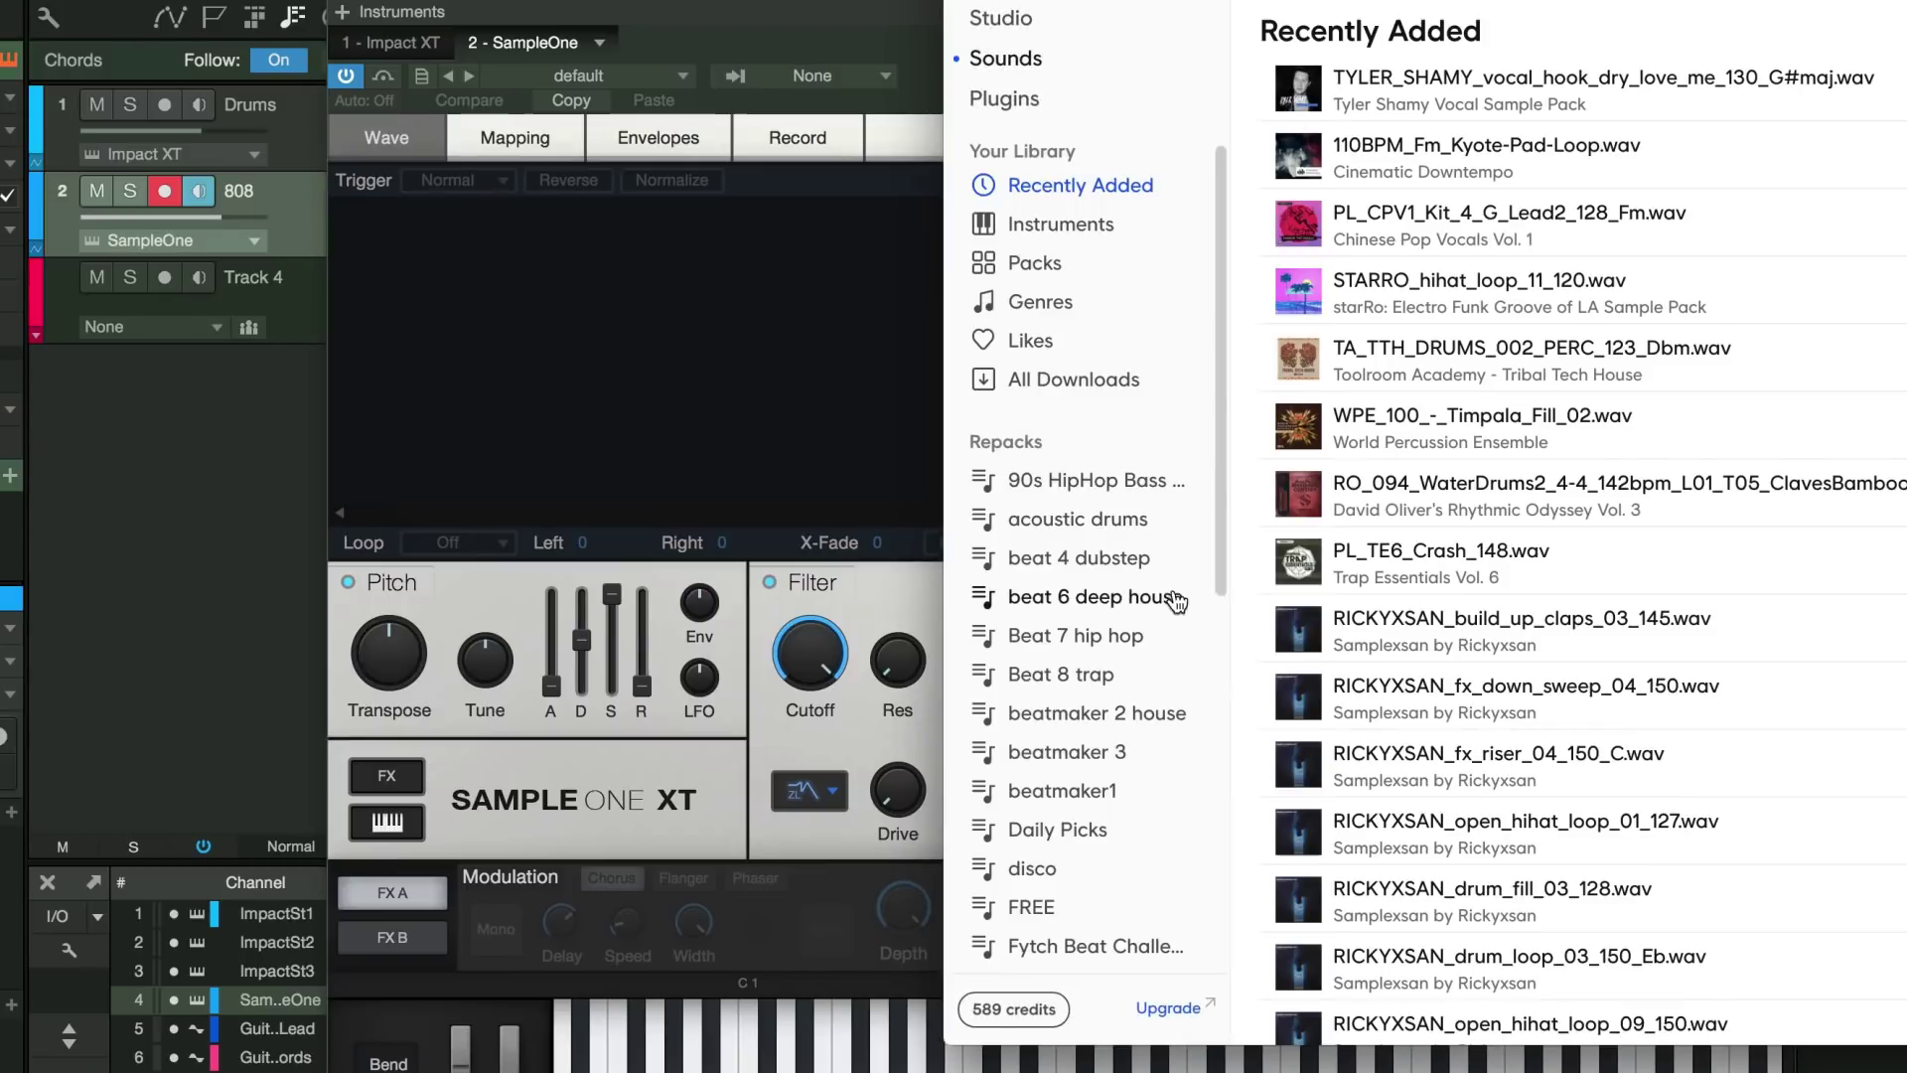
pyautogui.scroll(-4, 1092, 738)
pyautogui.click(1093, 738)
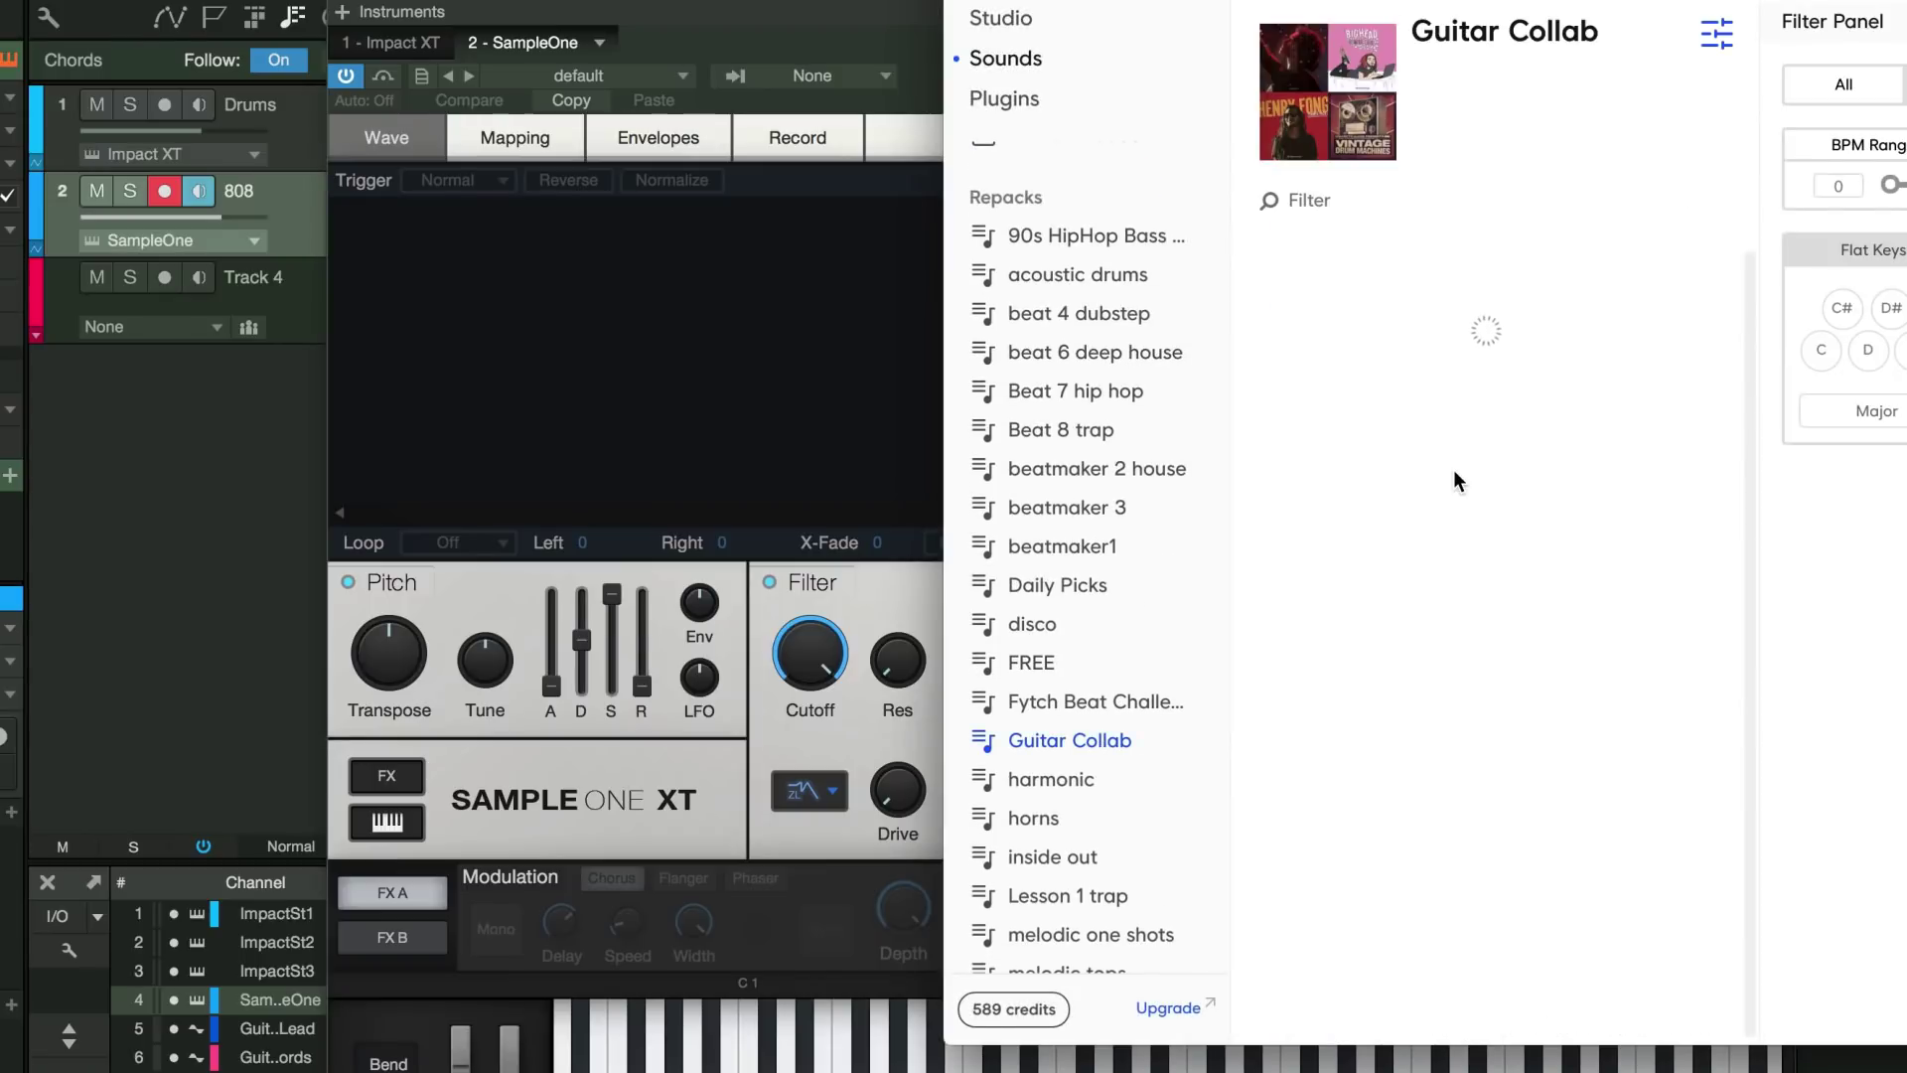
# - Load the EKALI bass sample into SampleOne and close its window
pyautogui.moveTo(1447, 338); pyautogui.dragTo(604, 383)
pyautogui.click(604, 383)
pyautogui.click(1777, 13)
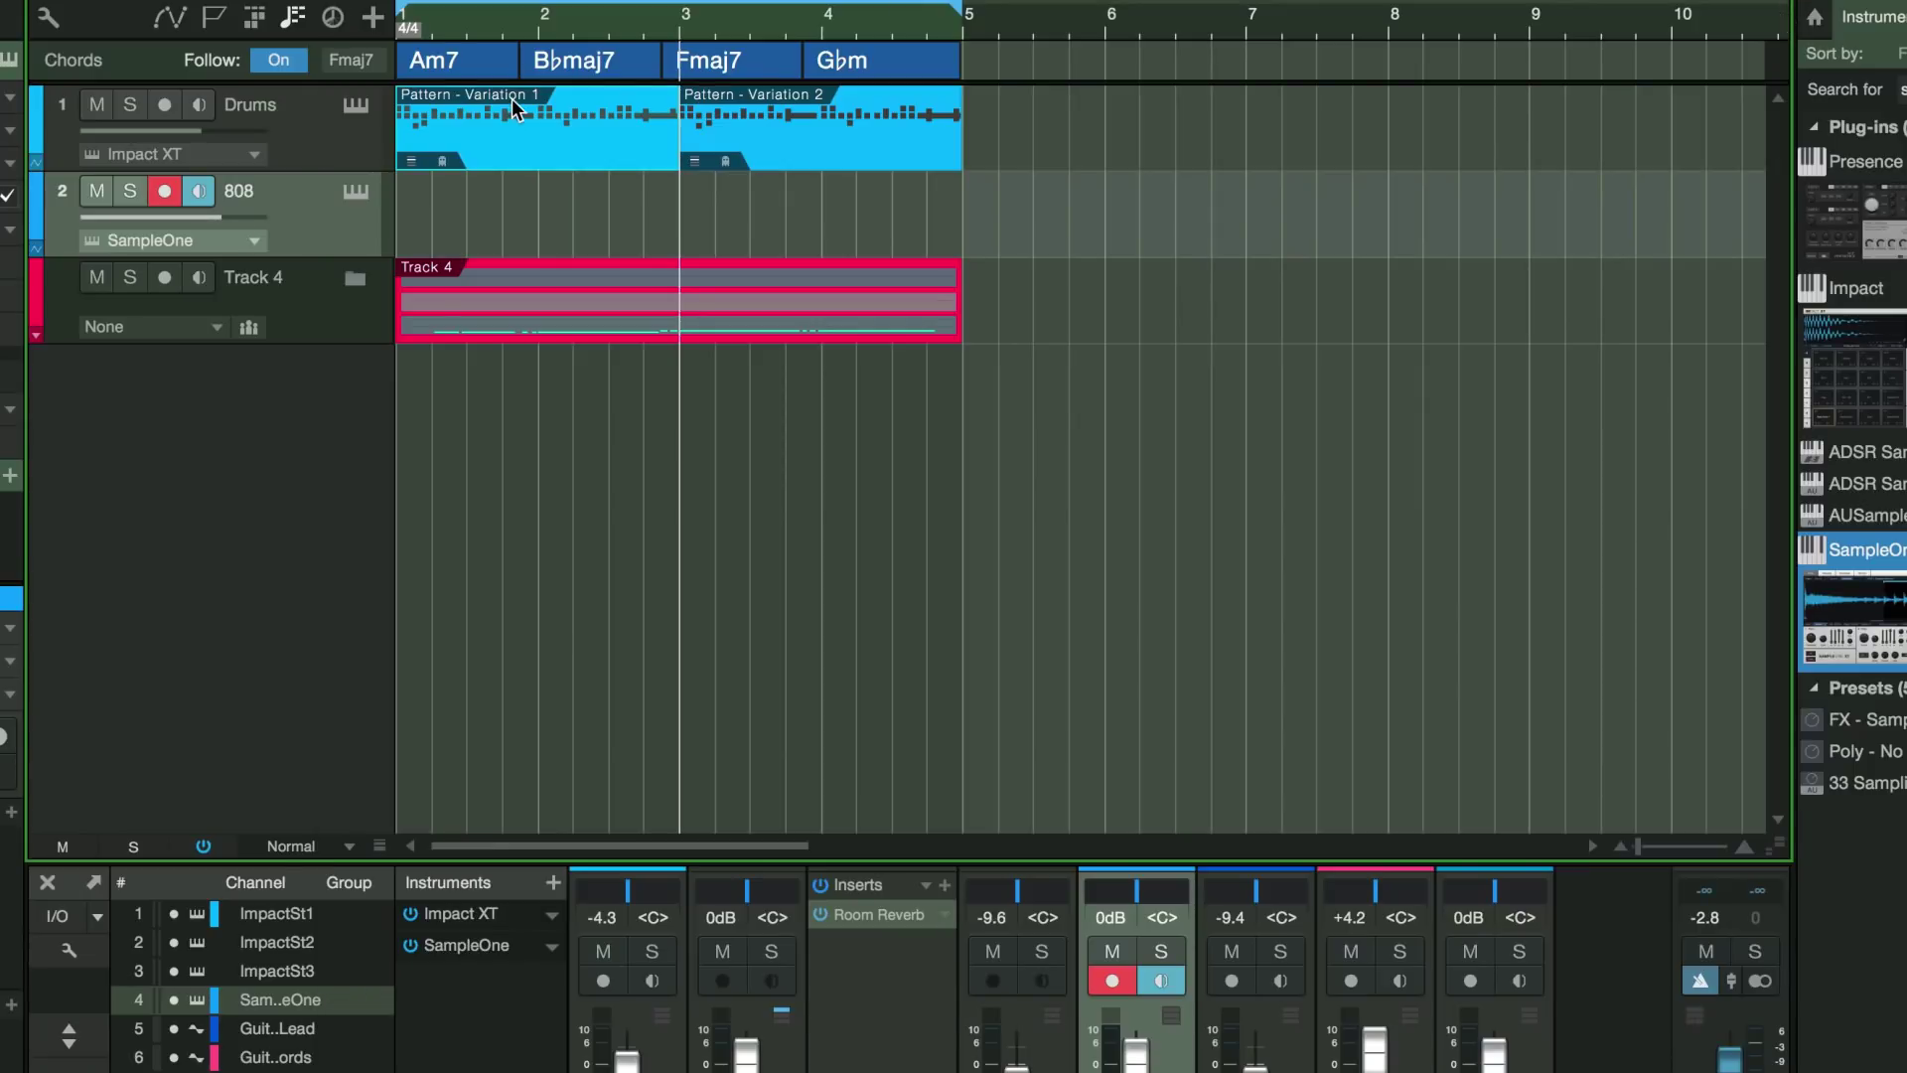
# - Copy the drum pattern onto the 808 track and convert it into a note part
pyautogui.moveTo(510, 110); pyautogui.dragTo(505, 199)
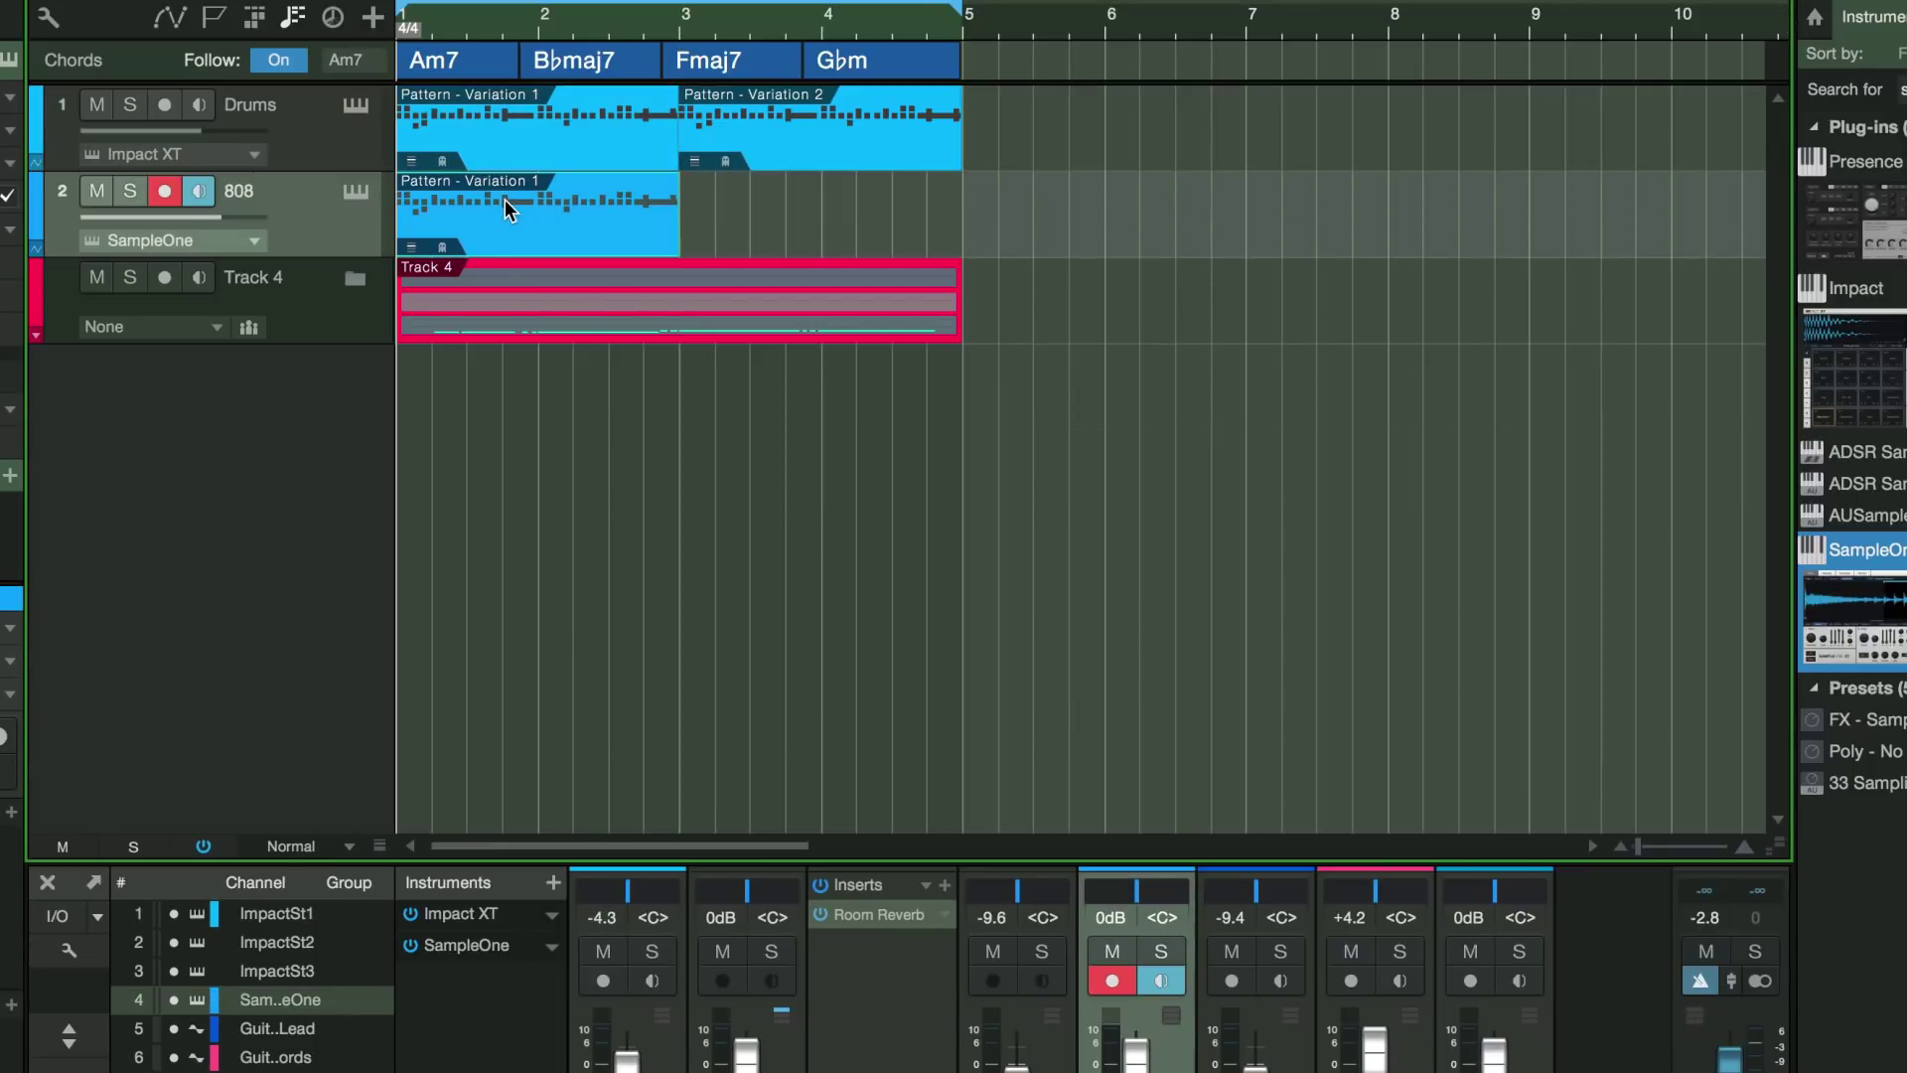
pyautogui.doubleClick(504, 199)
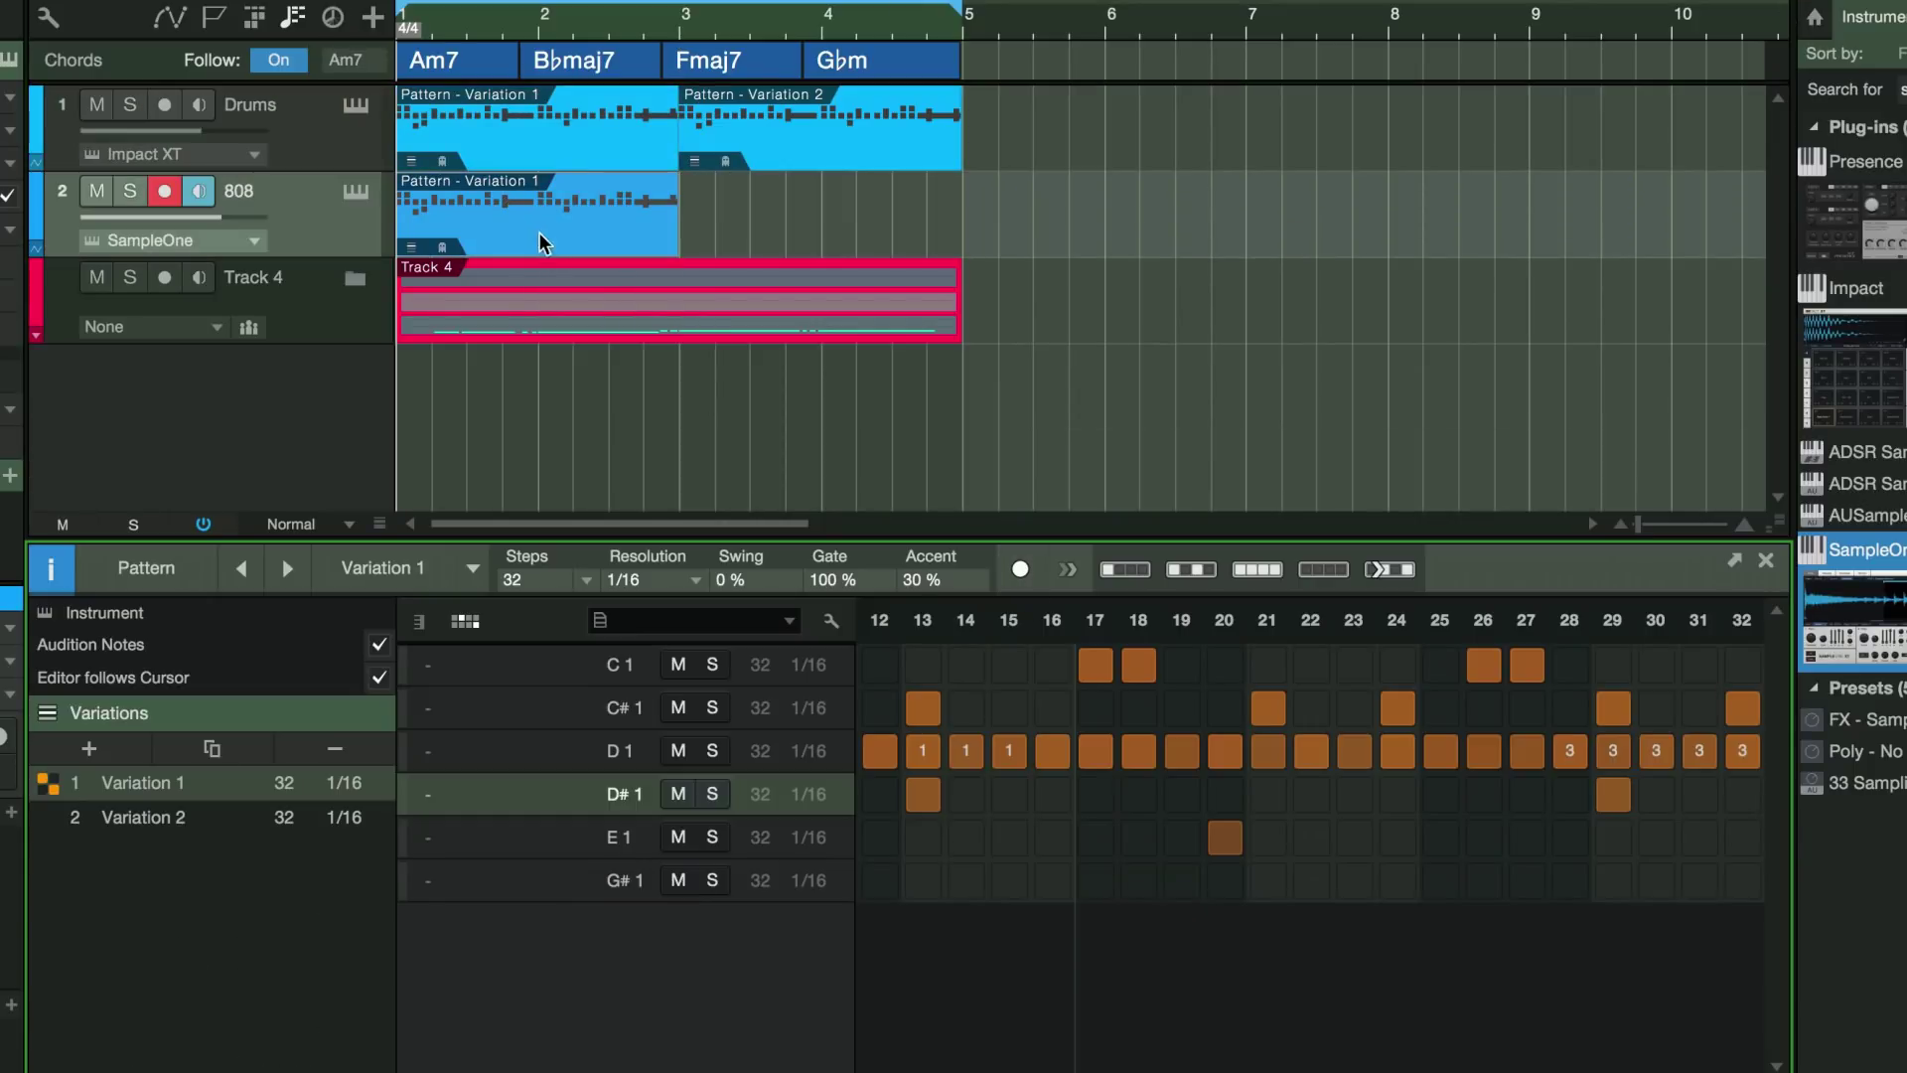
pyautogui.rightClick(537, 232)
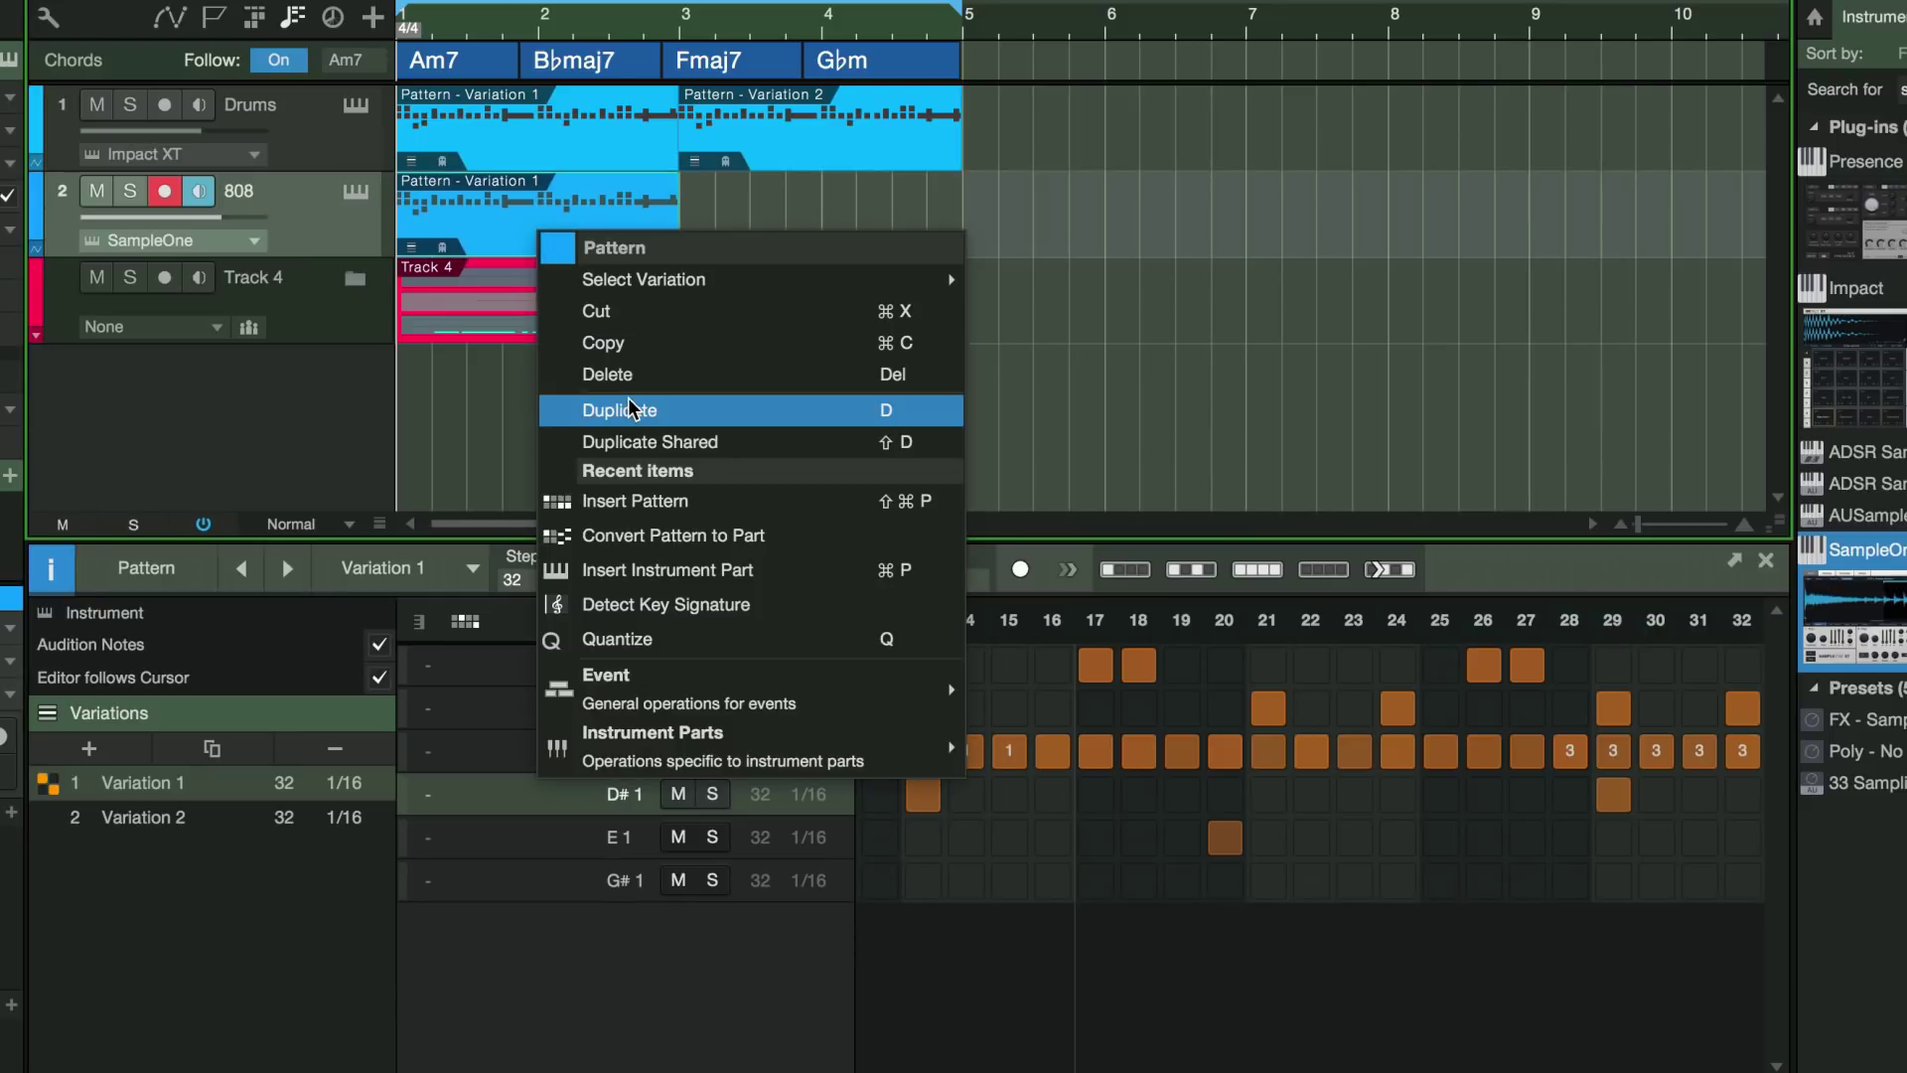
pyautogui.click(635, 537)
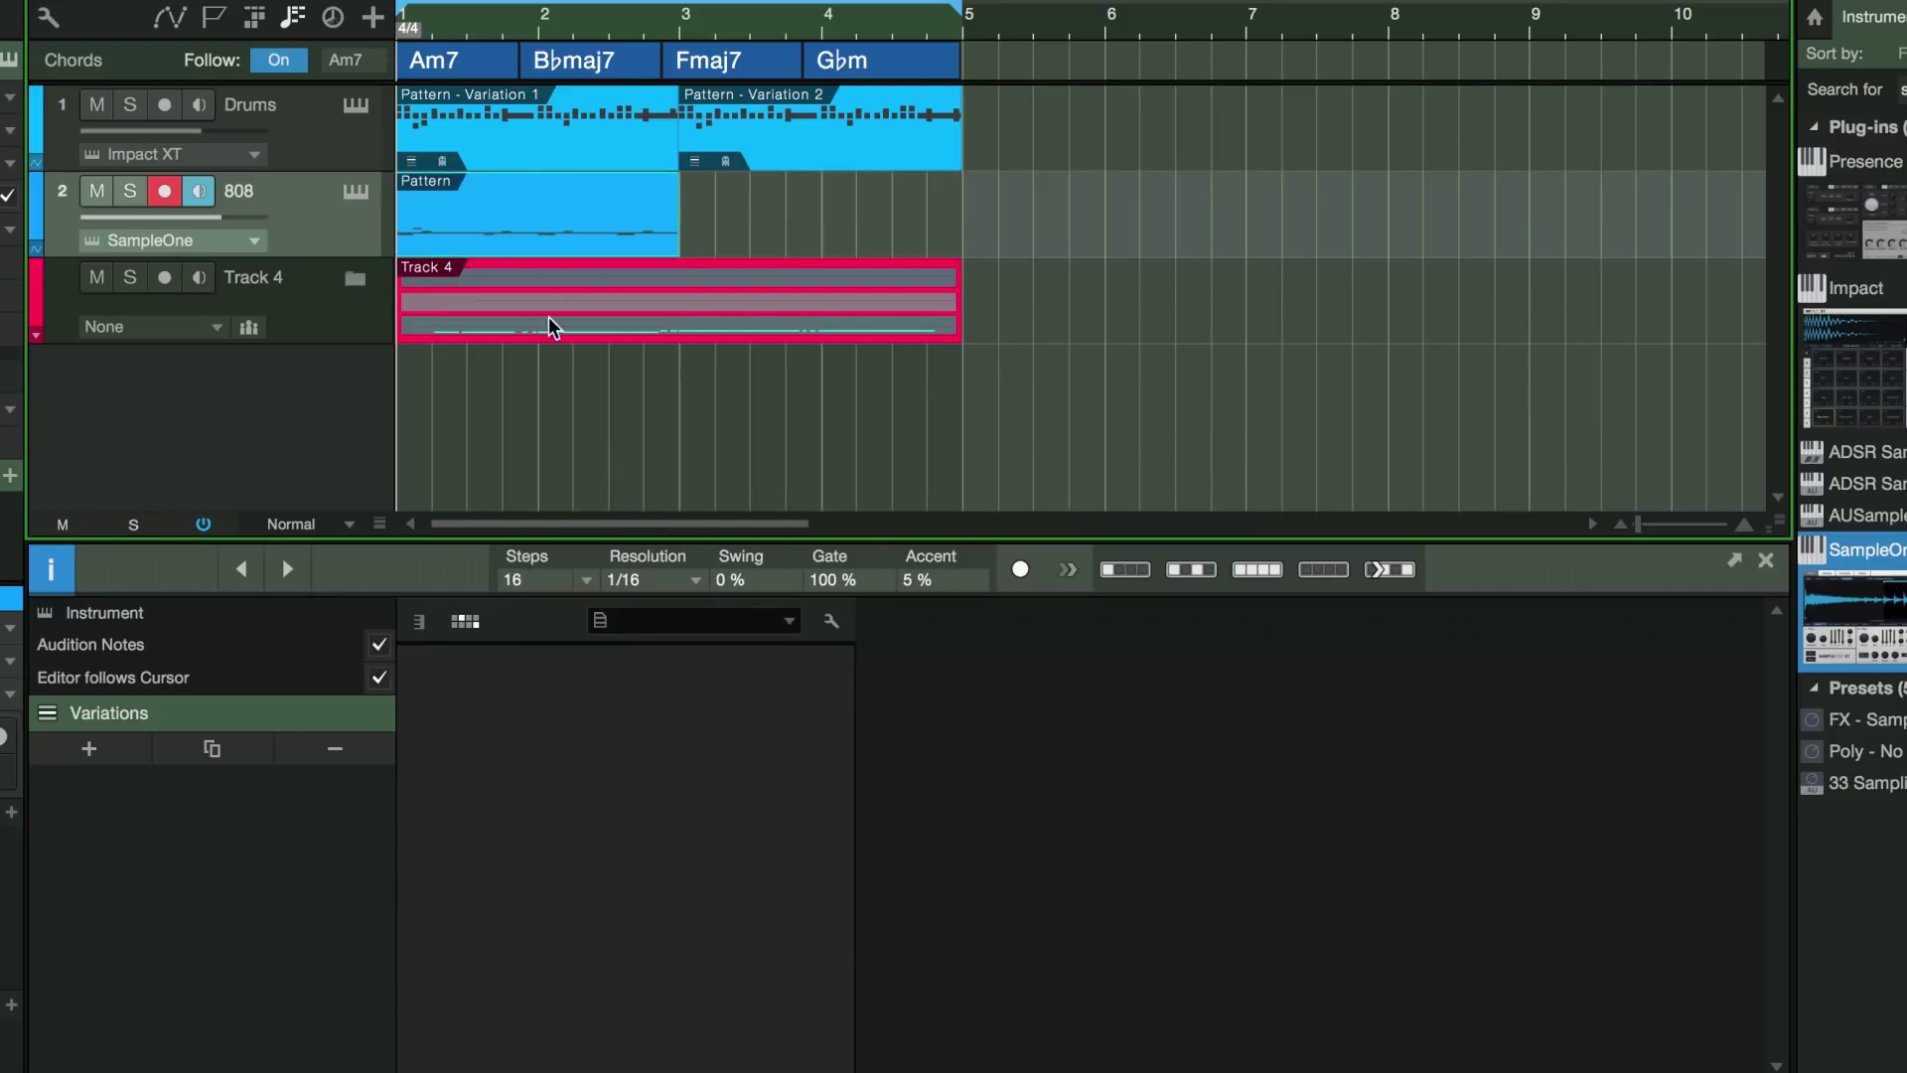
pyautogui.doubleClick(491, 199)
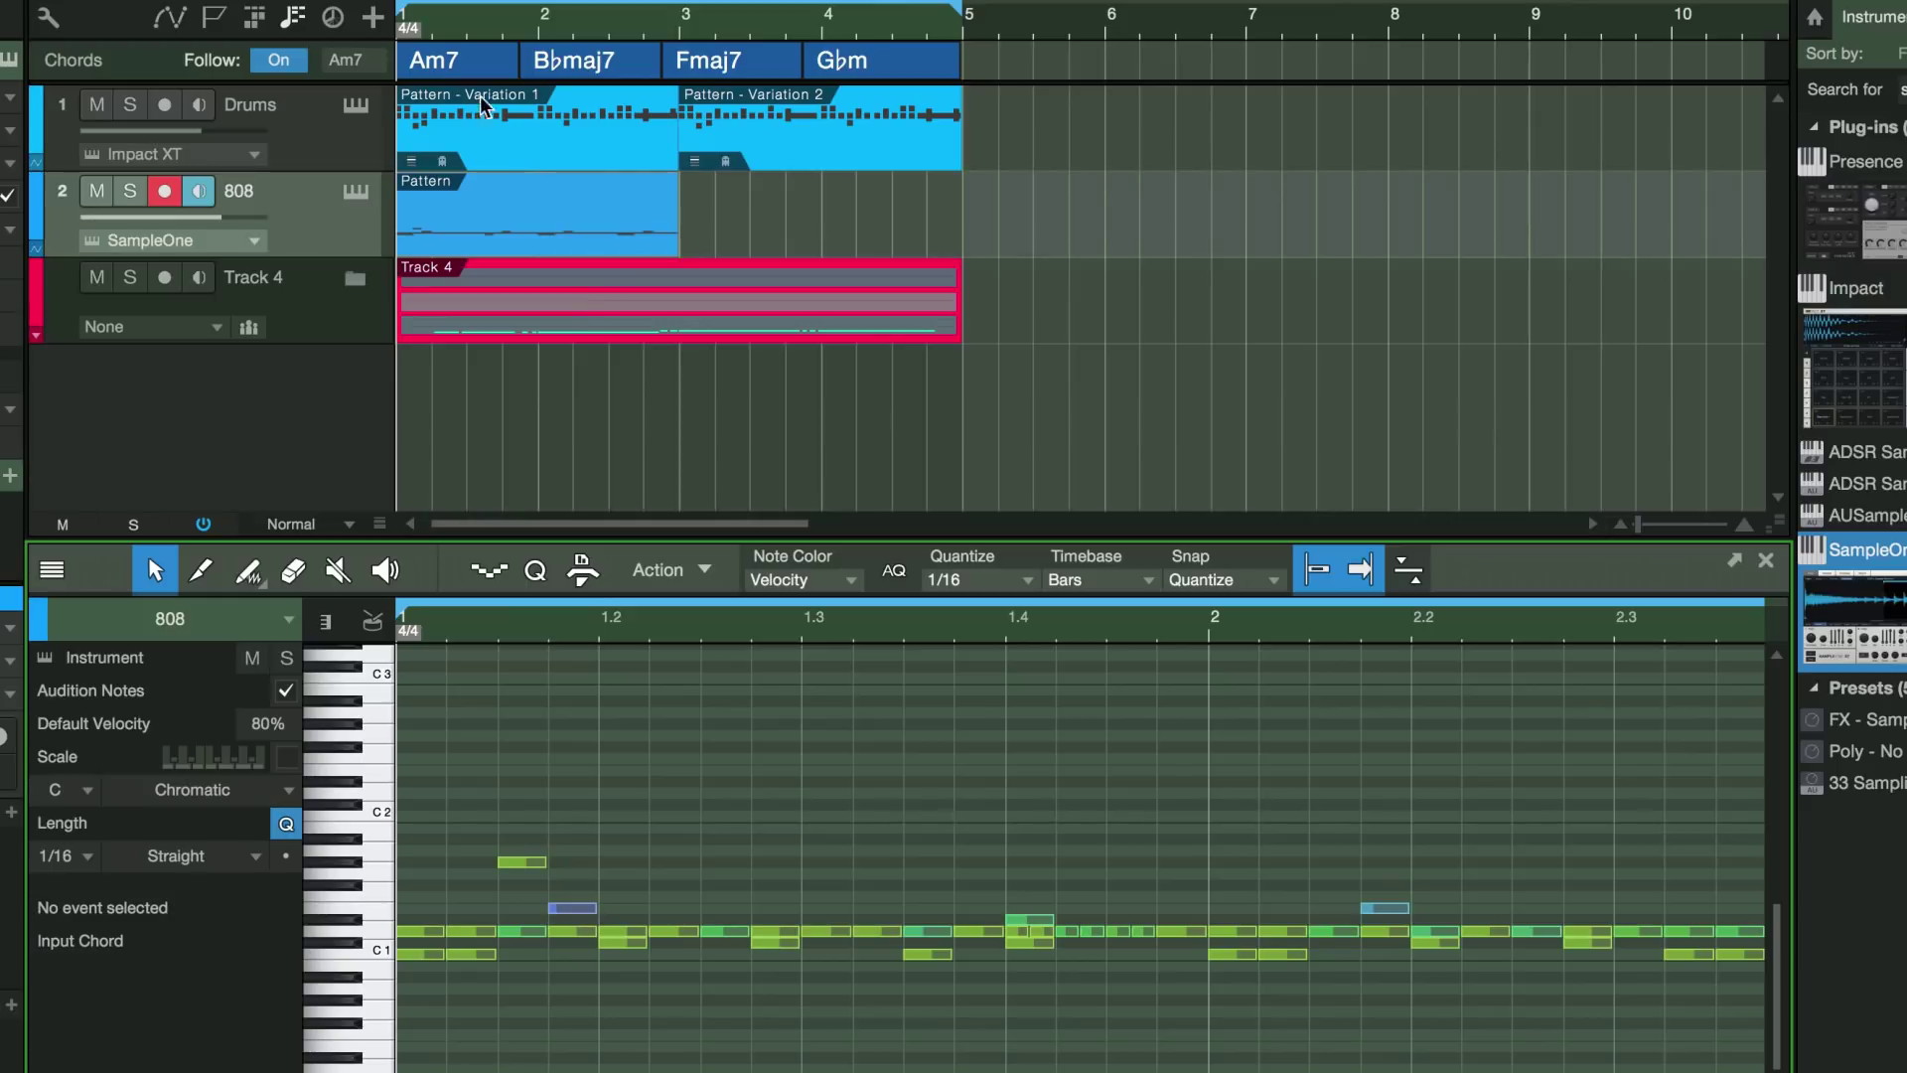
# - Delete the non-kick note rows, including G#1 and all C#1 notes
pyautogui.click(379, 927)
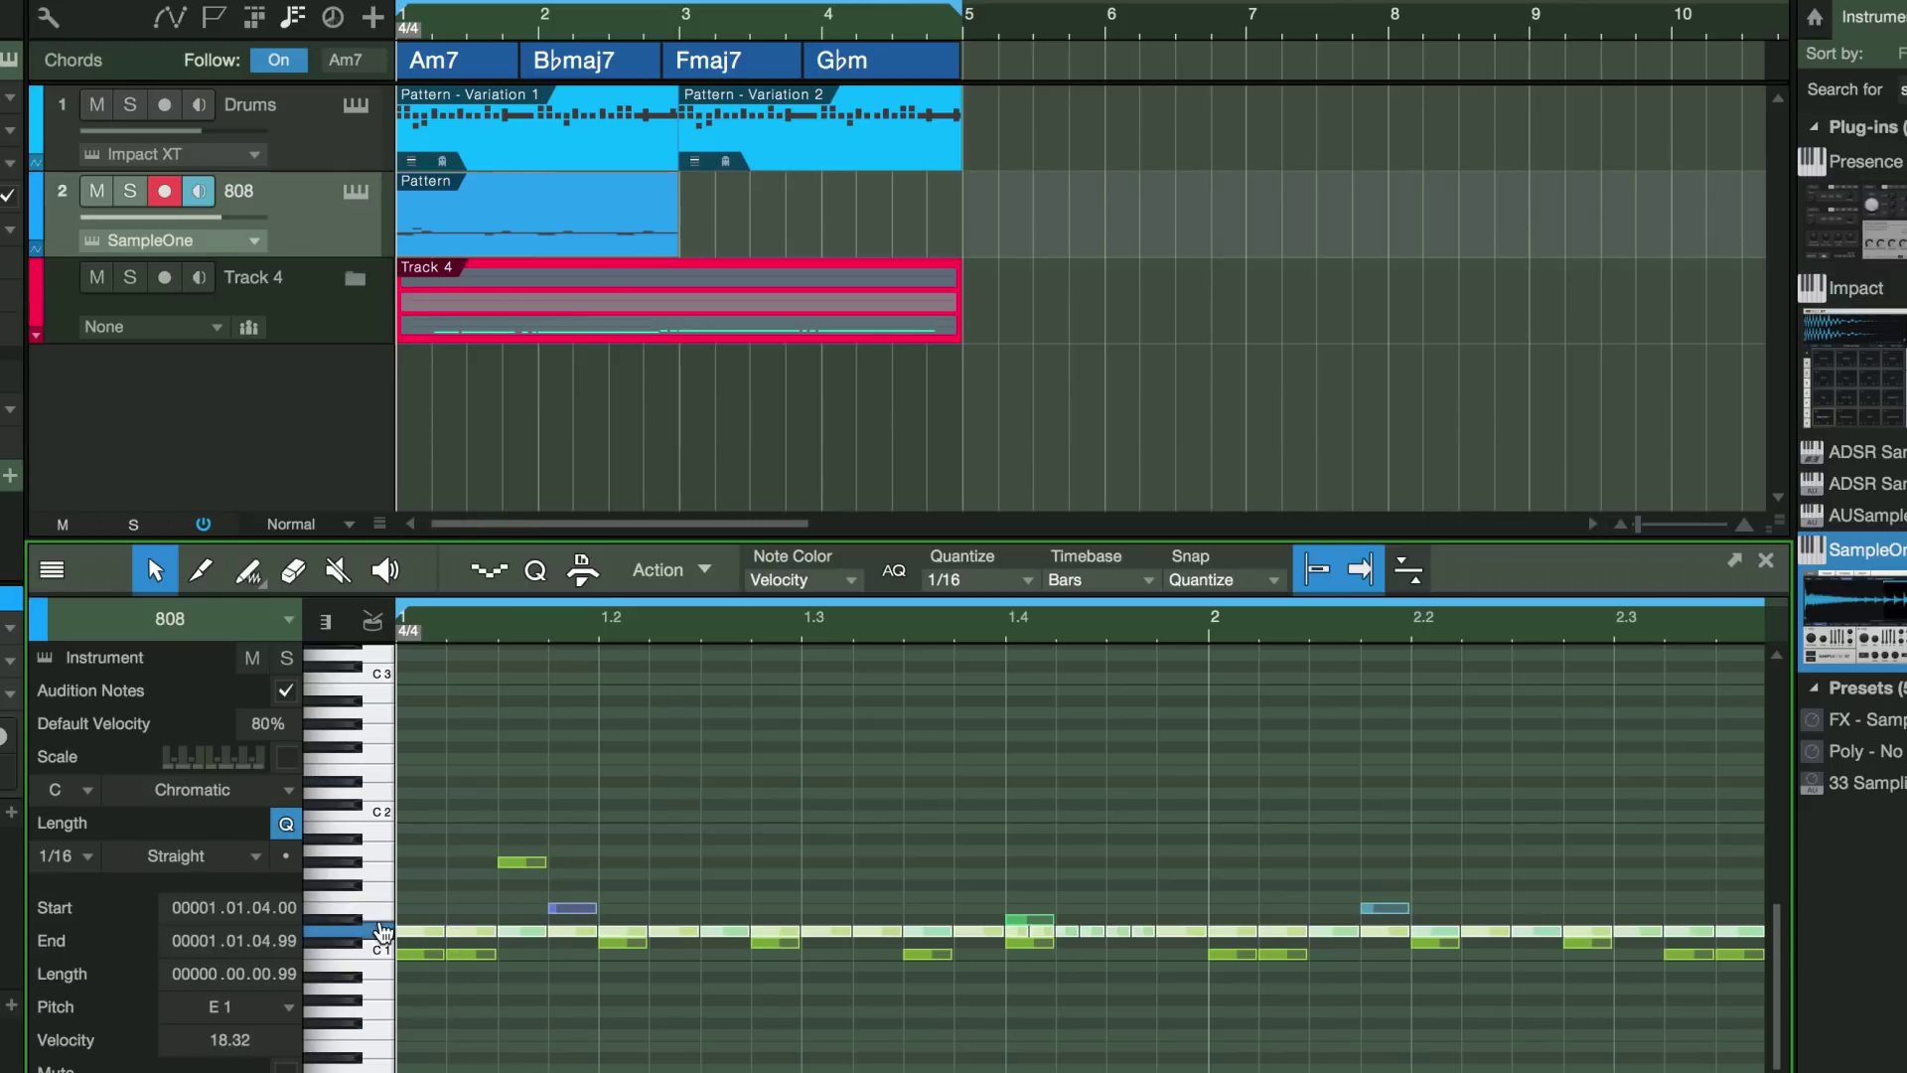
pyautogui.click(384, 908)
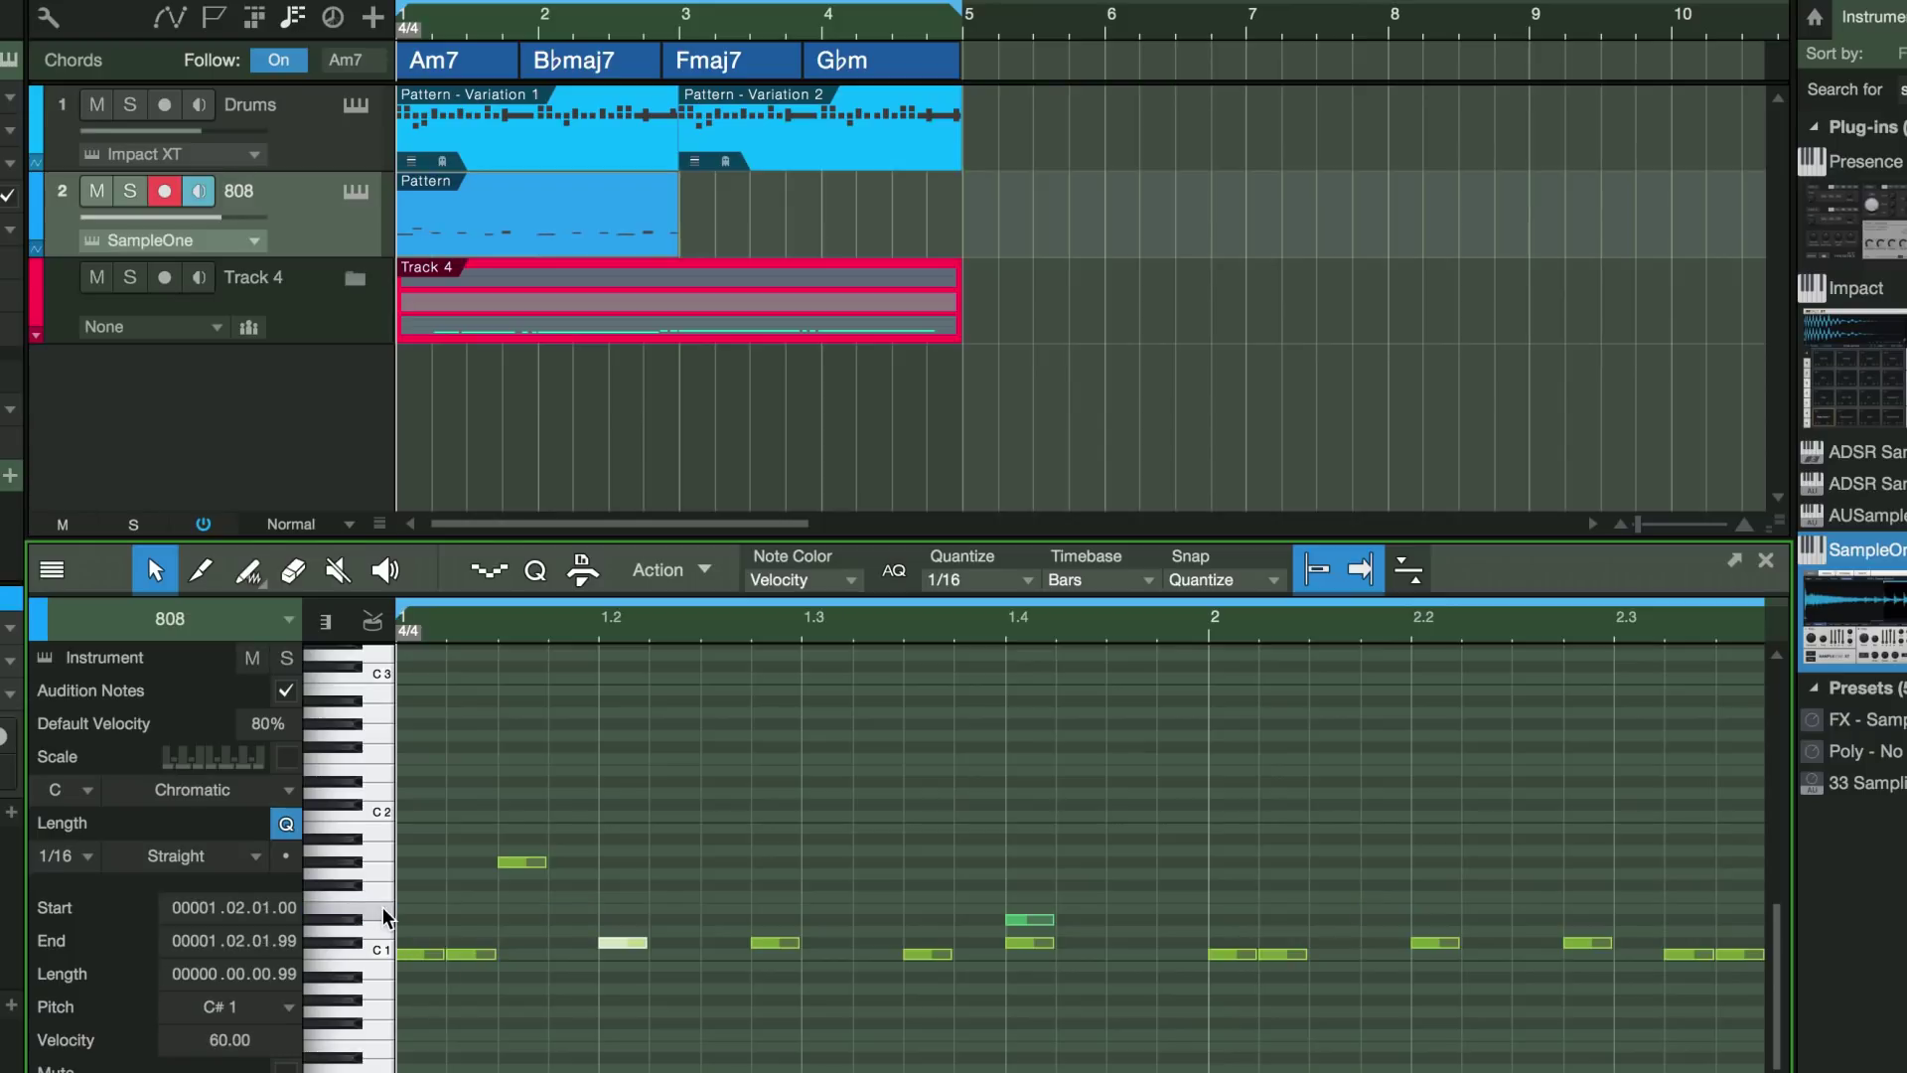
pyautogui.press('Delete')
pyautogui.click(336, 855)
pyautogui.press('Delete')
pyautogui.click(354, 938)
pyautogui.press('Delete')
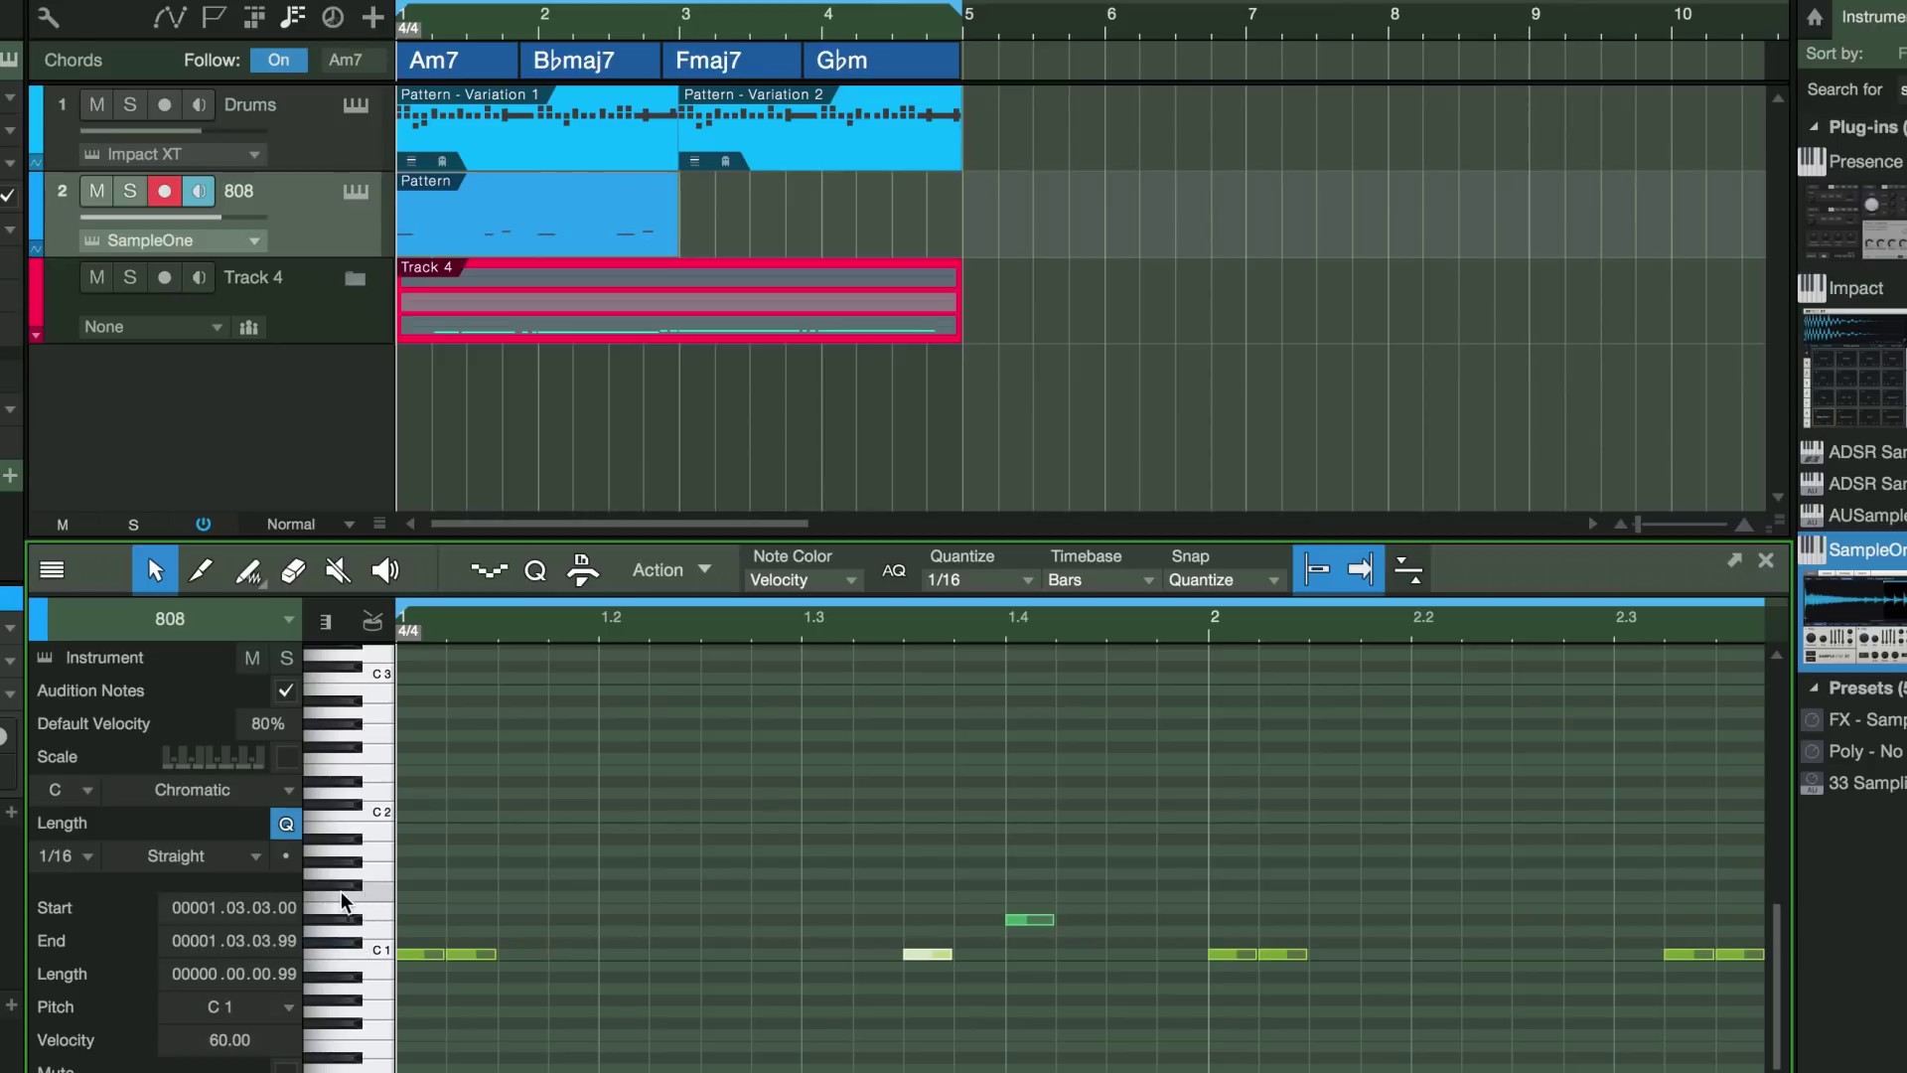
# - Delete the stray note at 1.4 and apply Legato length so each 808 note runs into the next
pyautogui.click(338, 920)
pyautogui.press('Delete')
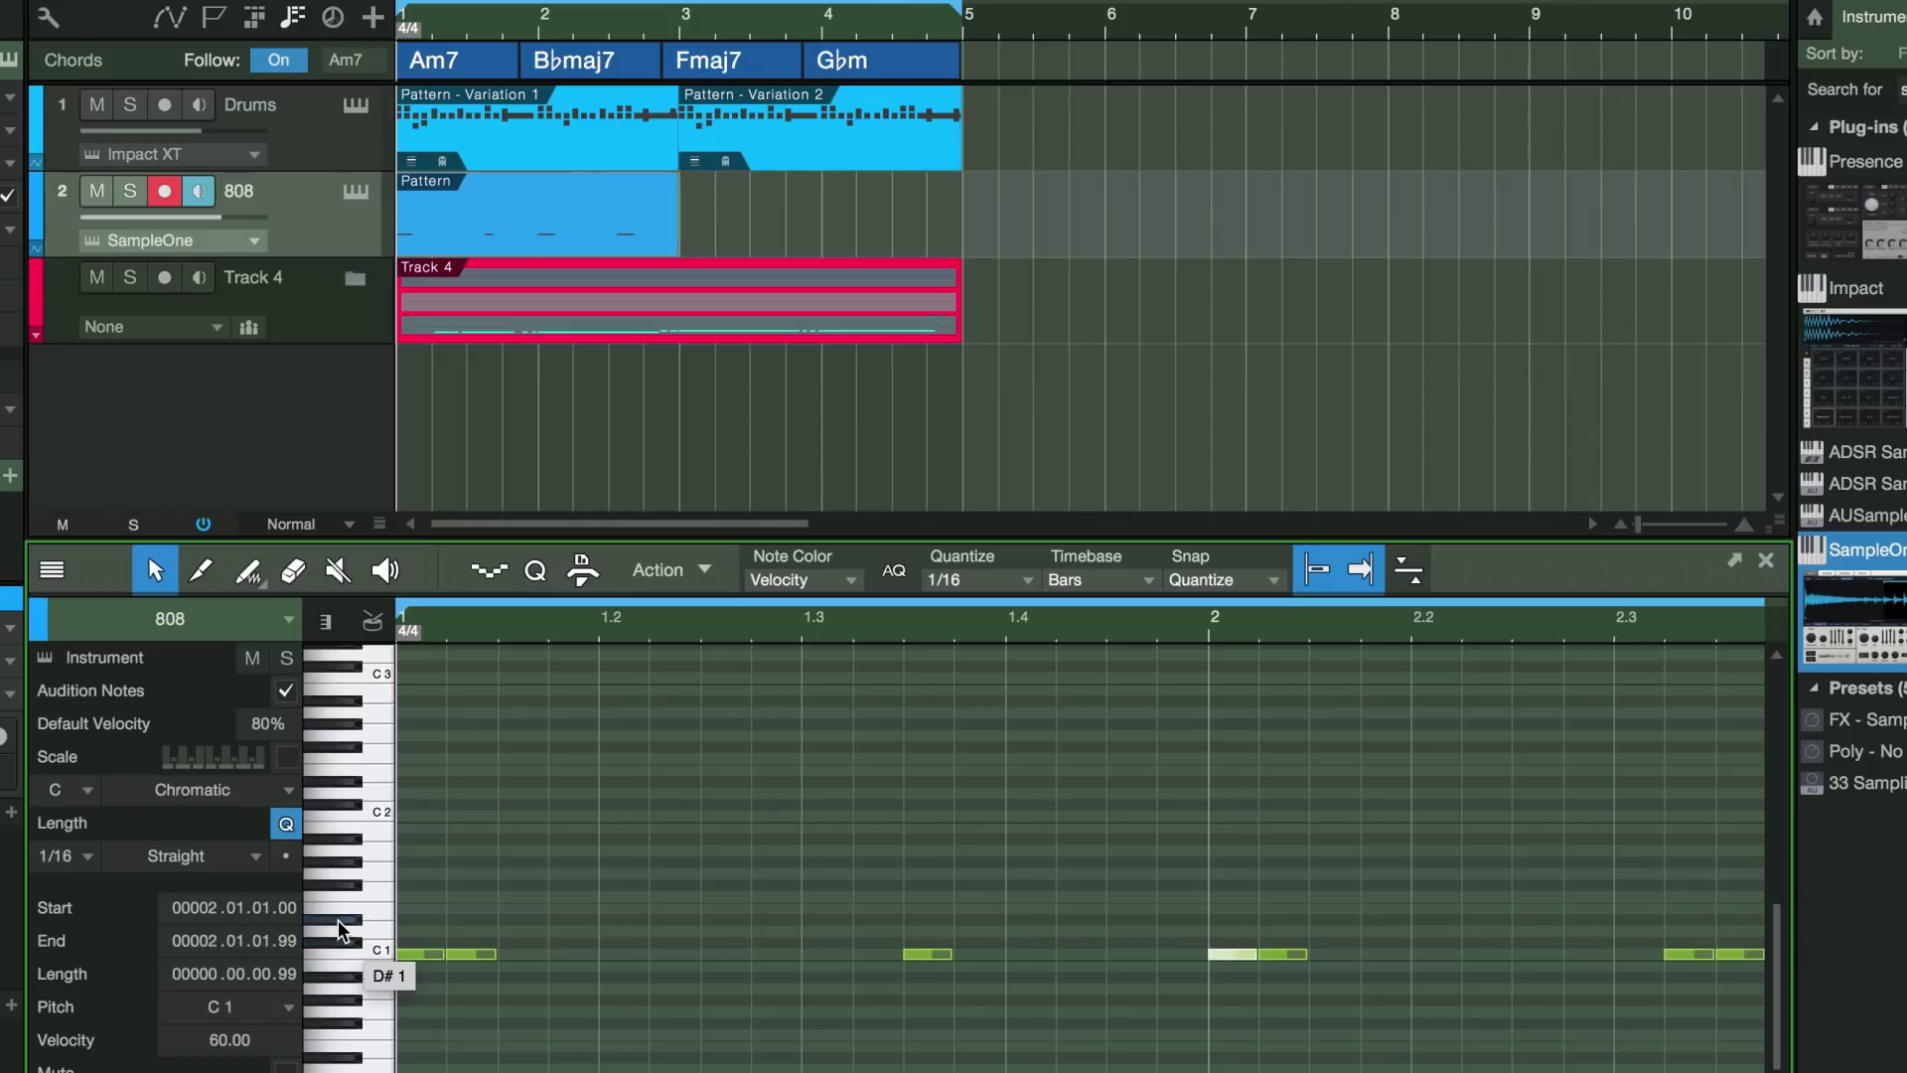
pyautogui.click(713, 588)
pyautogui.click(701, 608)
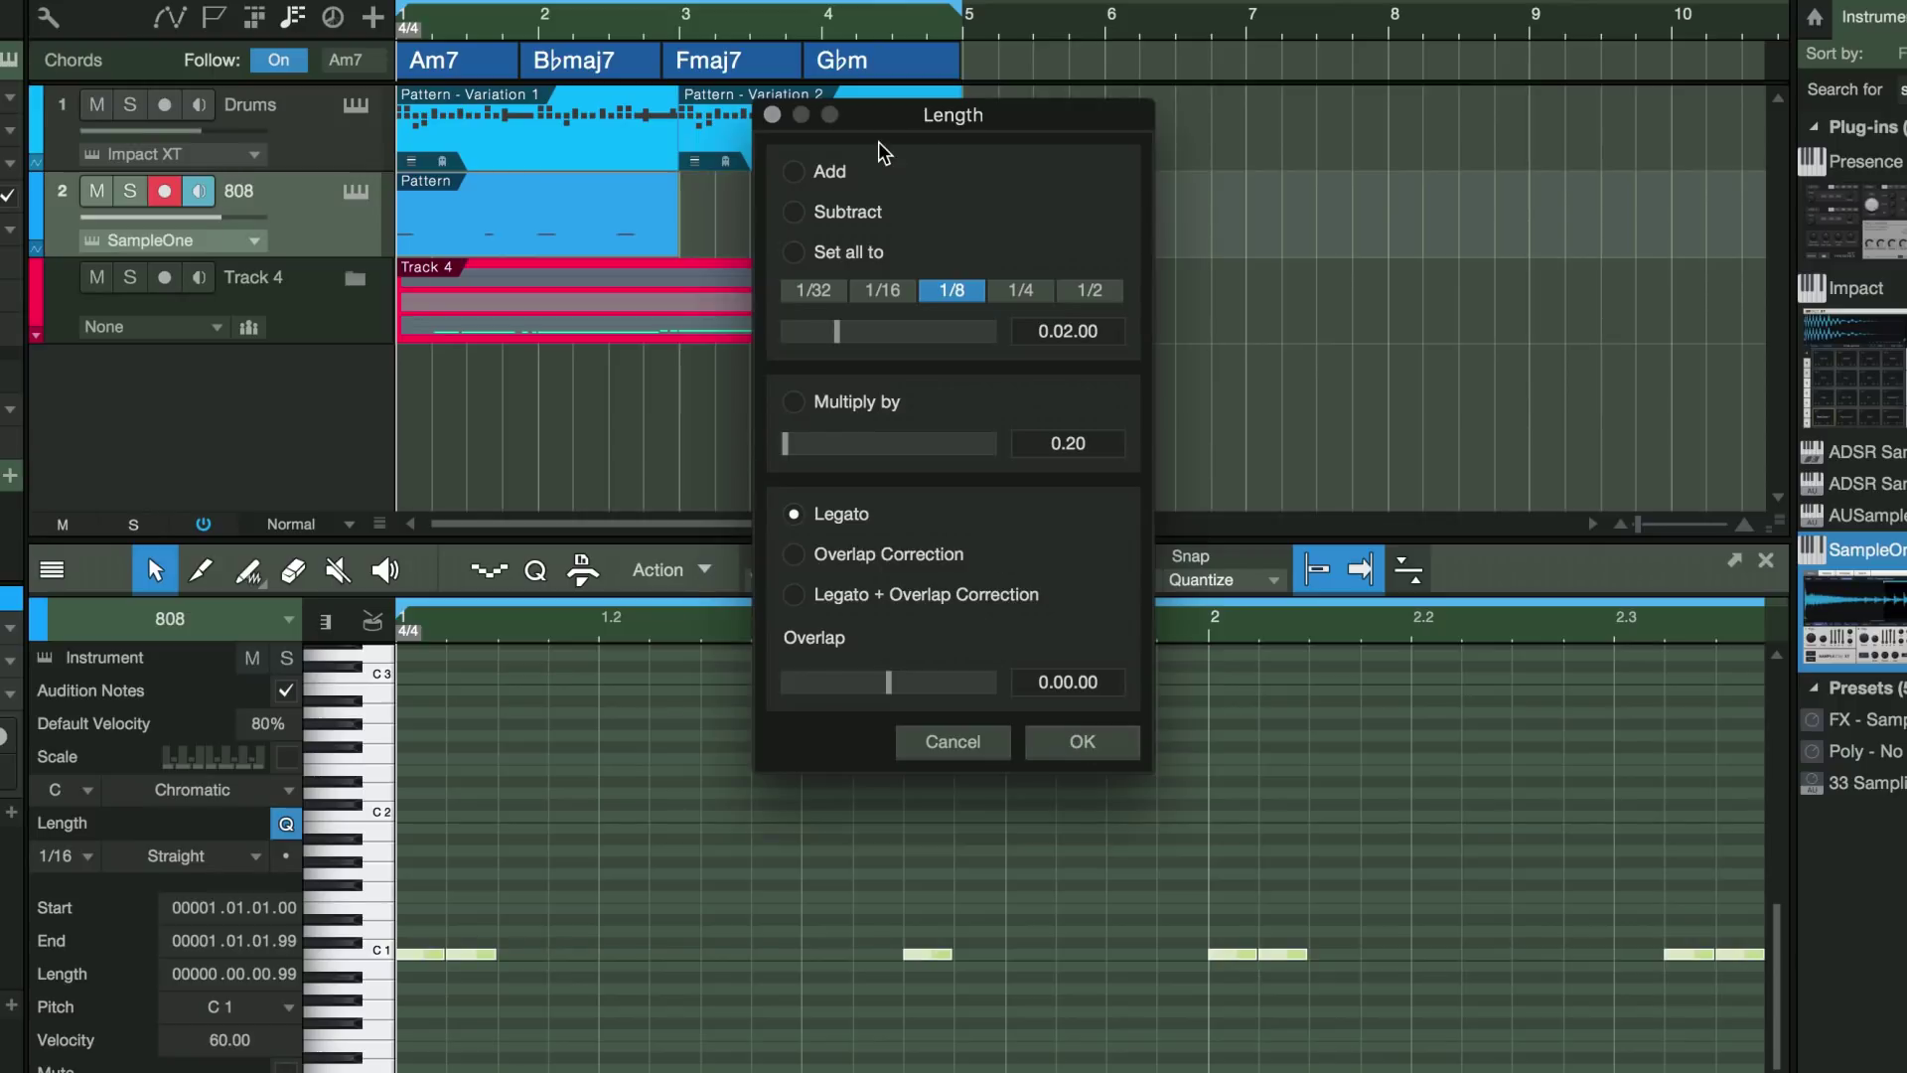
pyautogui.click(1110, 743)
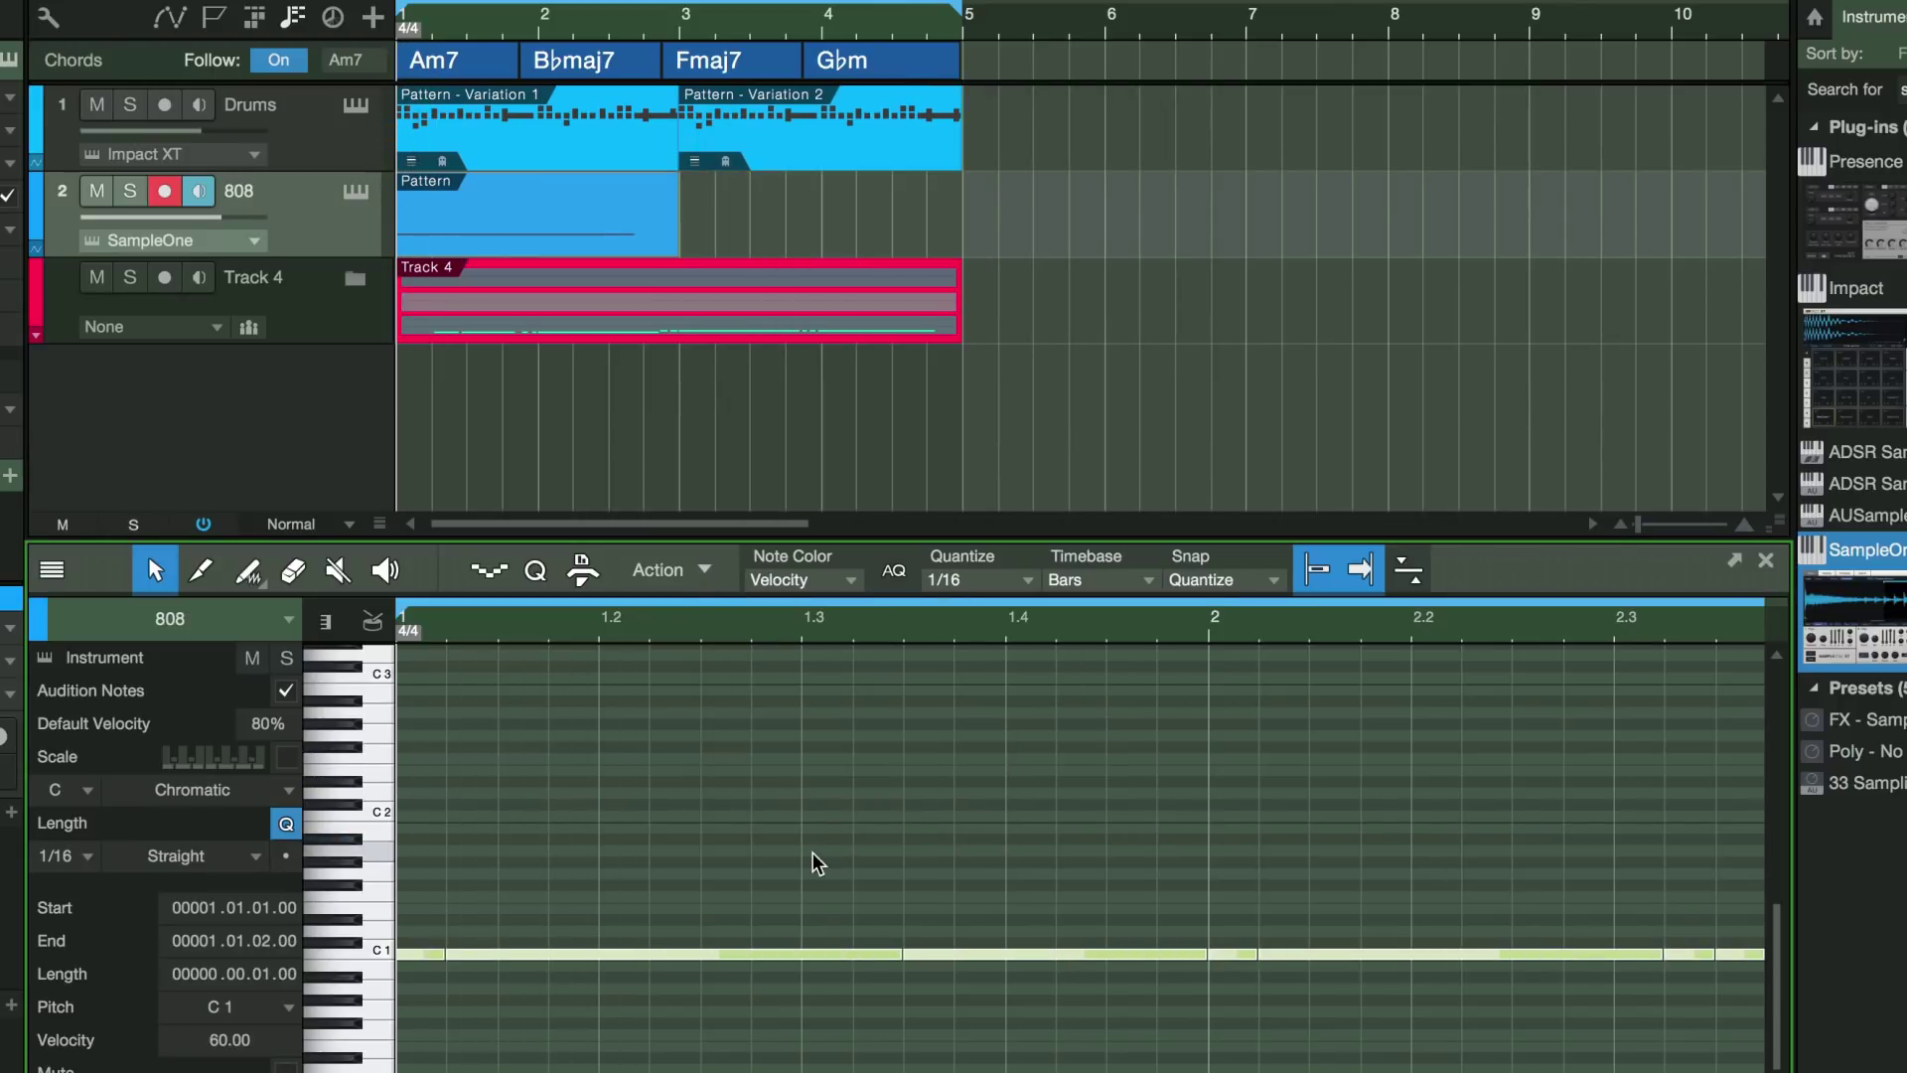
# - Transpose the selected 808 notes up to C3 and play the line back to check it
pyautogui.hotkey('shift', 'Up')
pyautogui.hotkey('shift', 'Up')
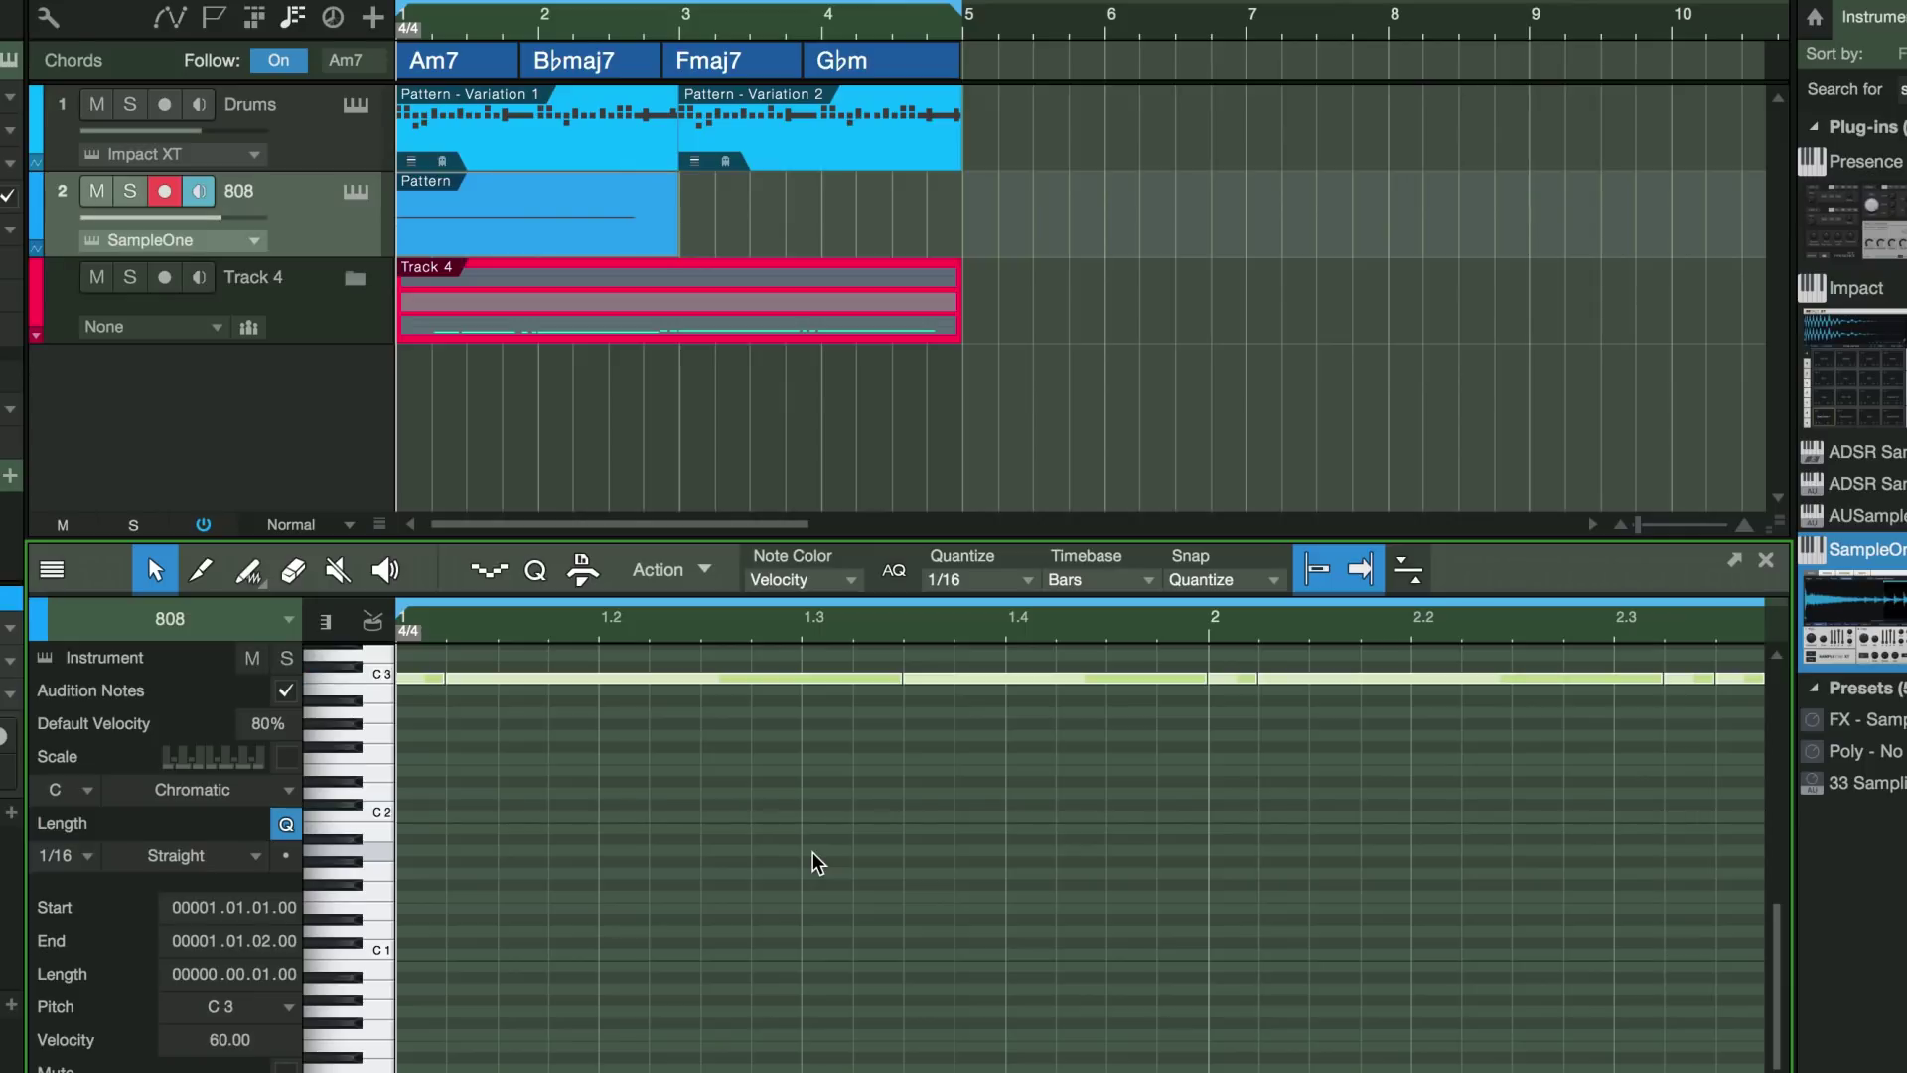
pyautogui.press('space')
pyautogui.scroll(5, 813, 852)
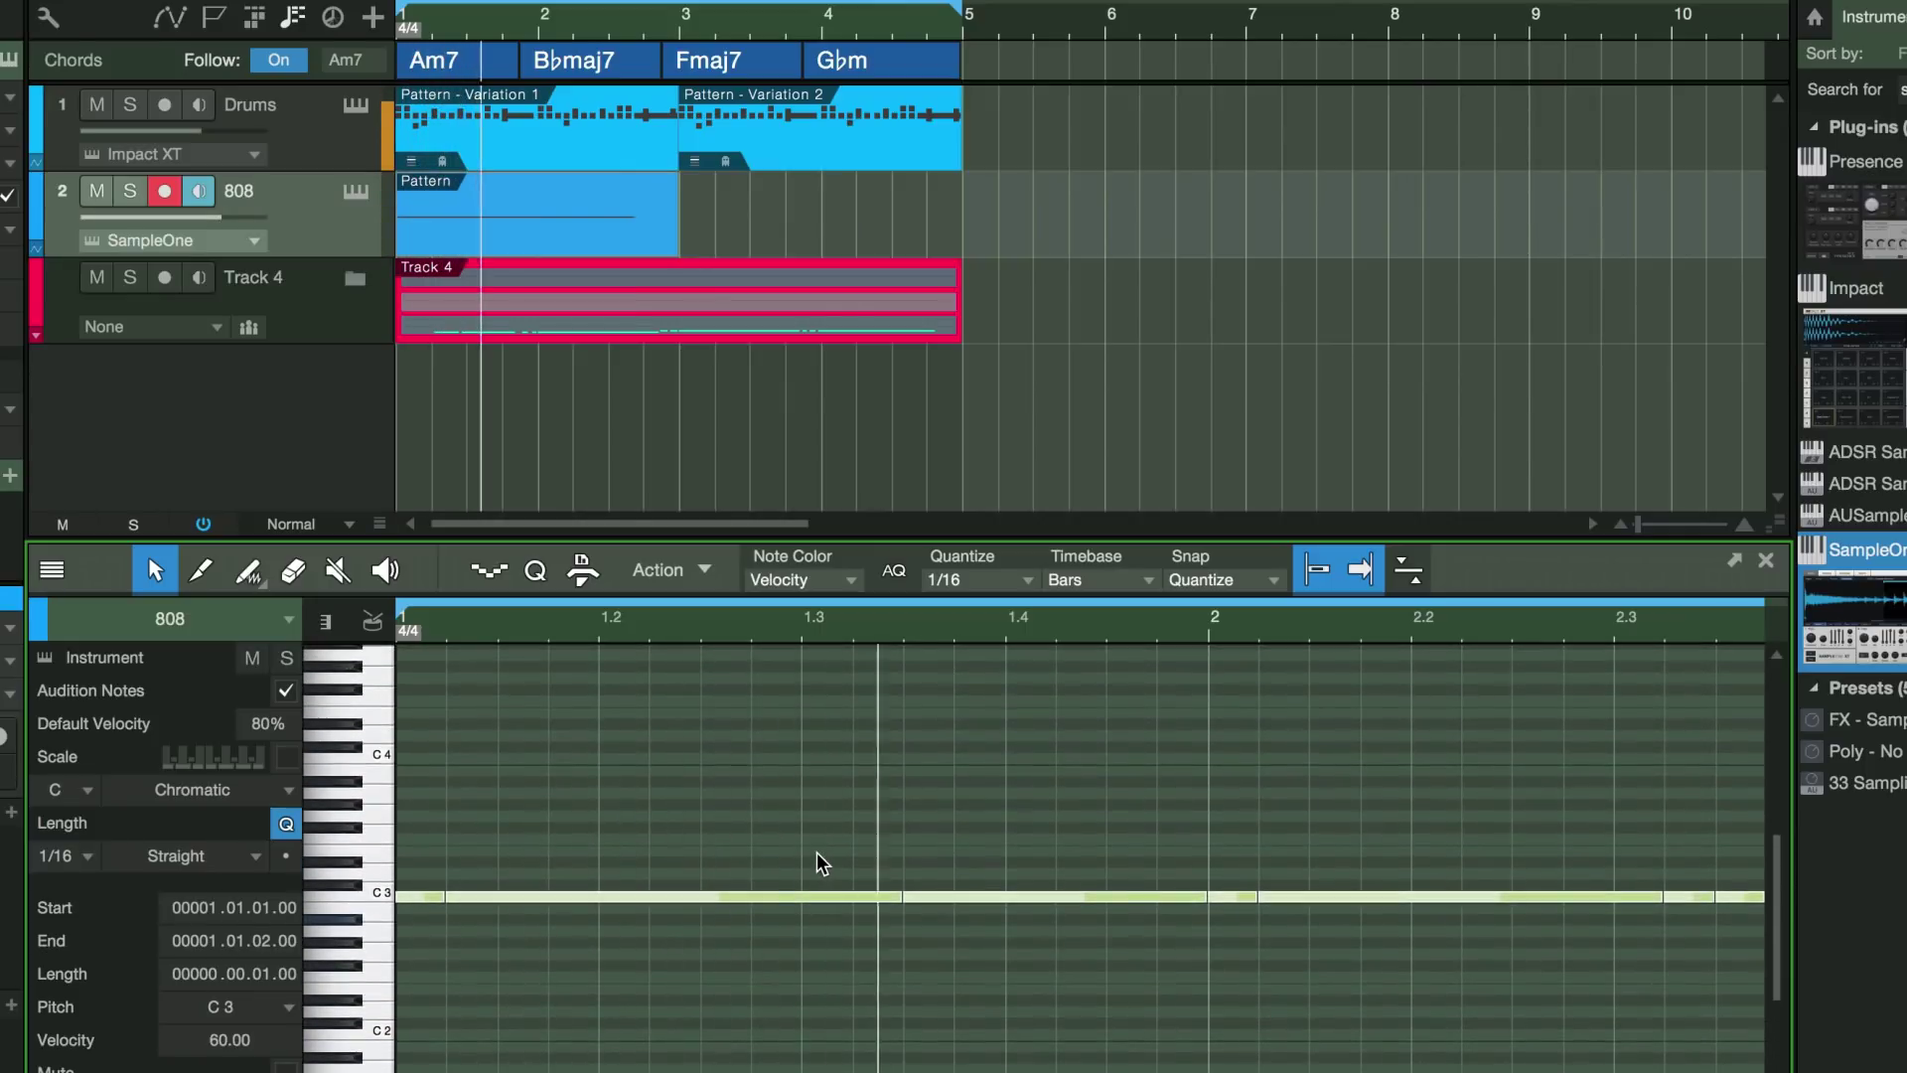
pyautogui.scroll(2, 816, 862)
pyautogui.press('space')
pyautogui.click(781, 813)
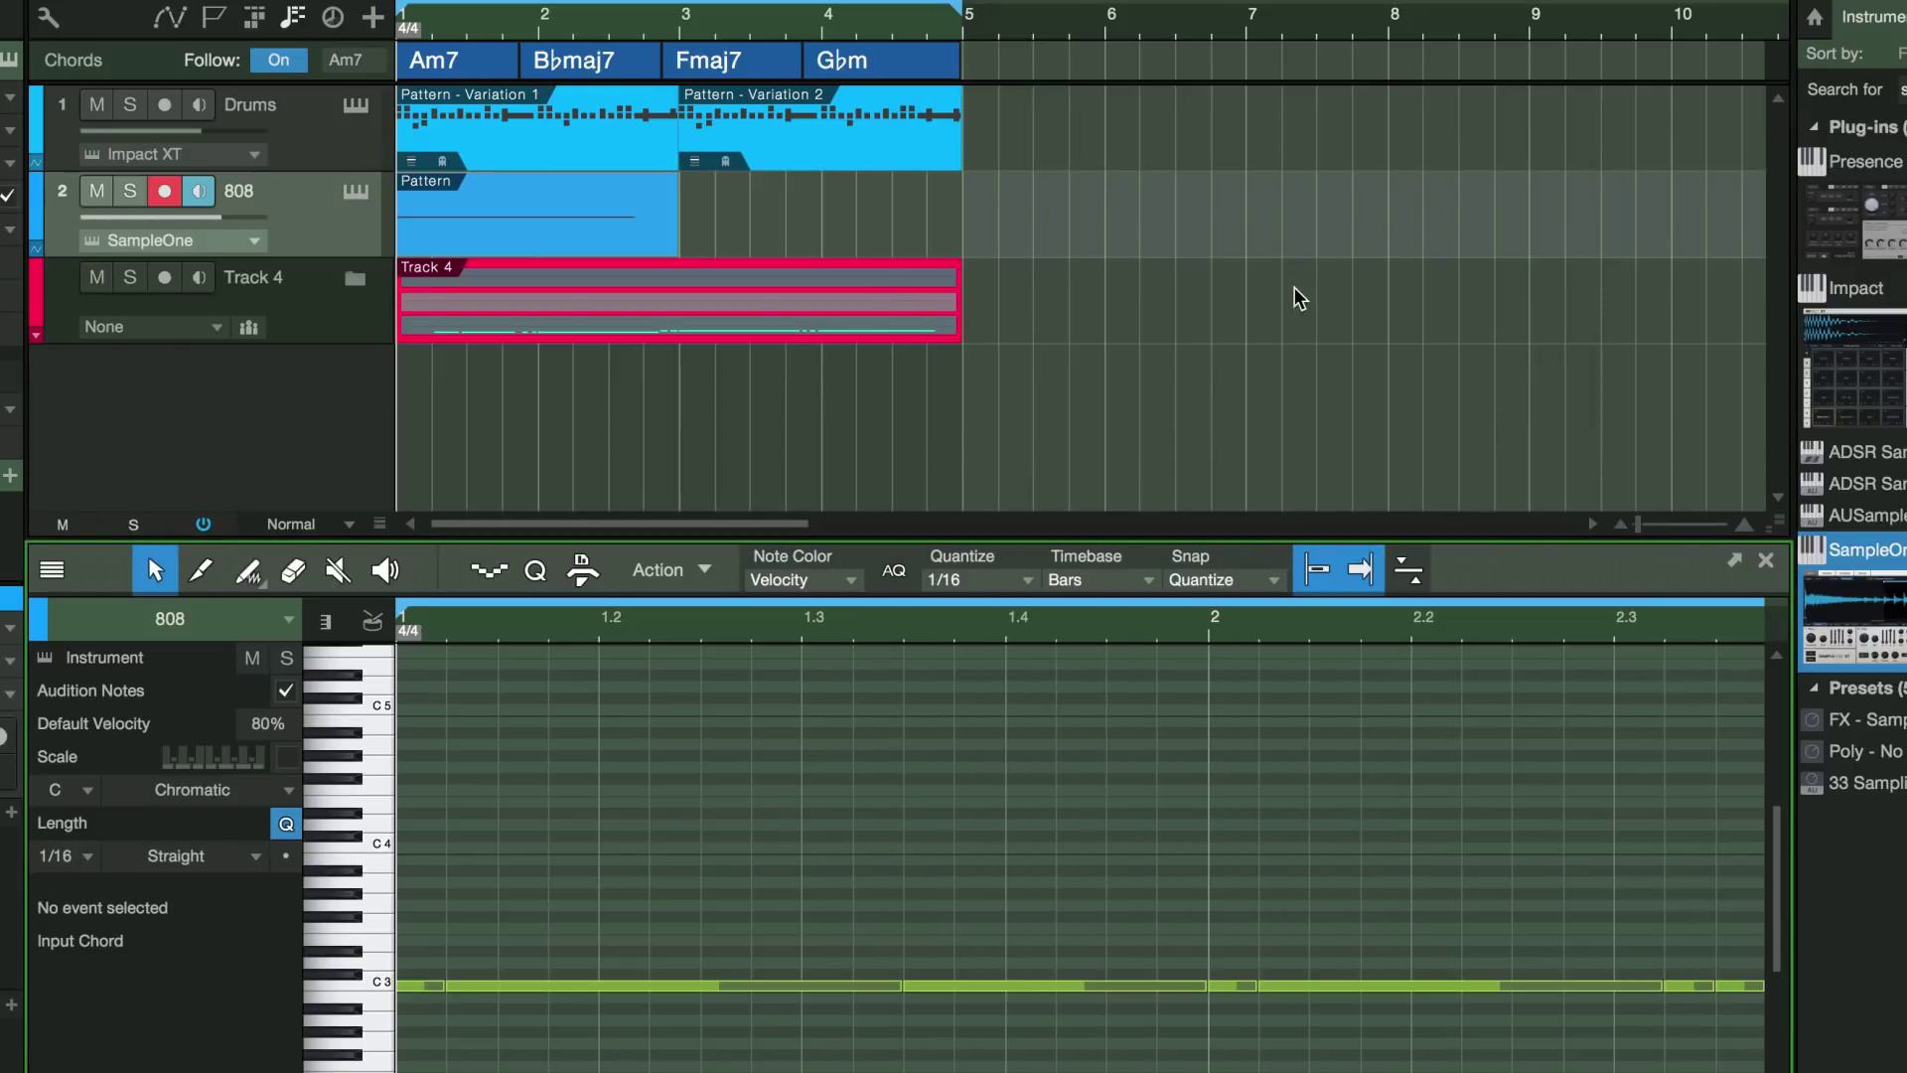
pyautogui.press('space')
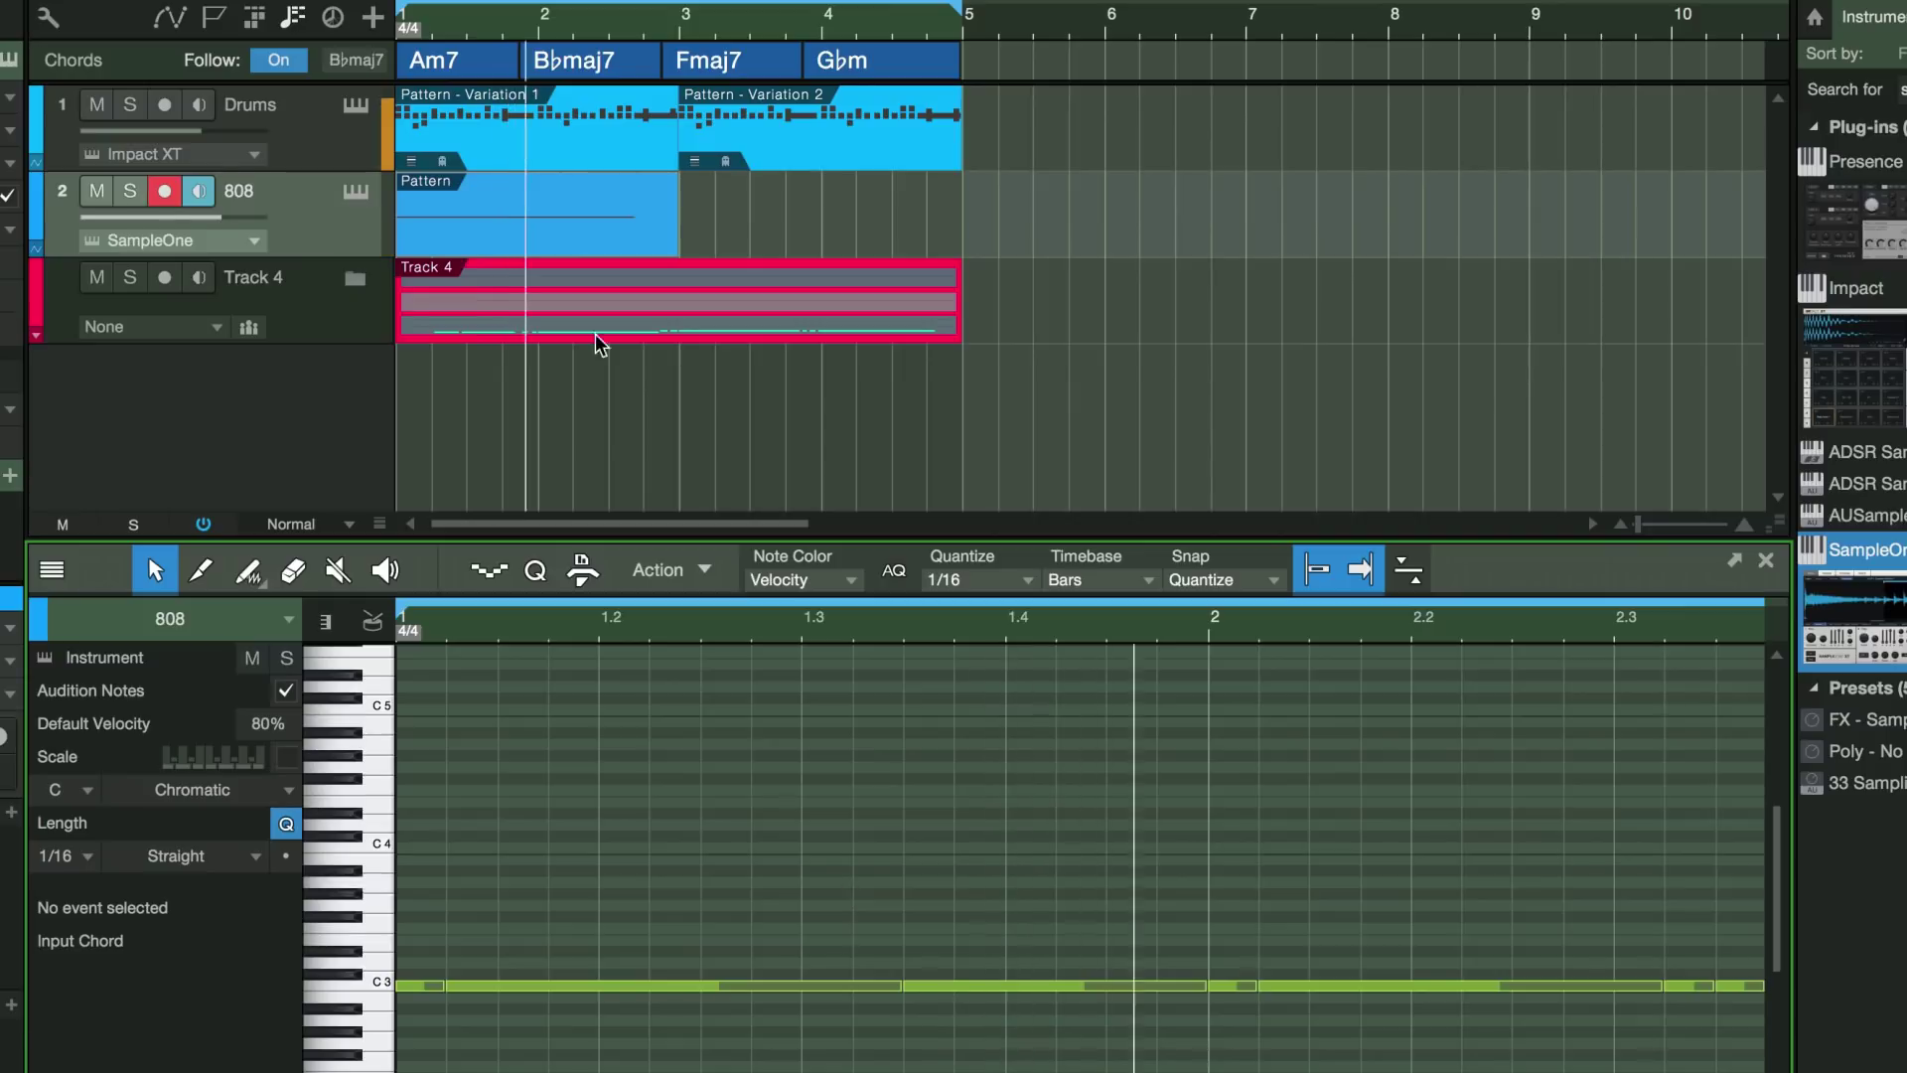
pyautogui.press('space')
pyautogui.click(358, 193)
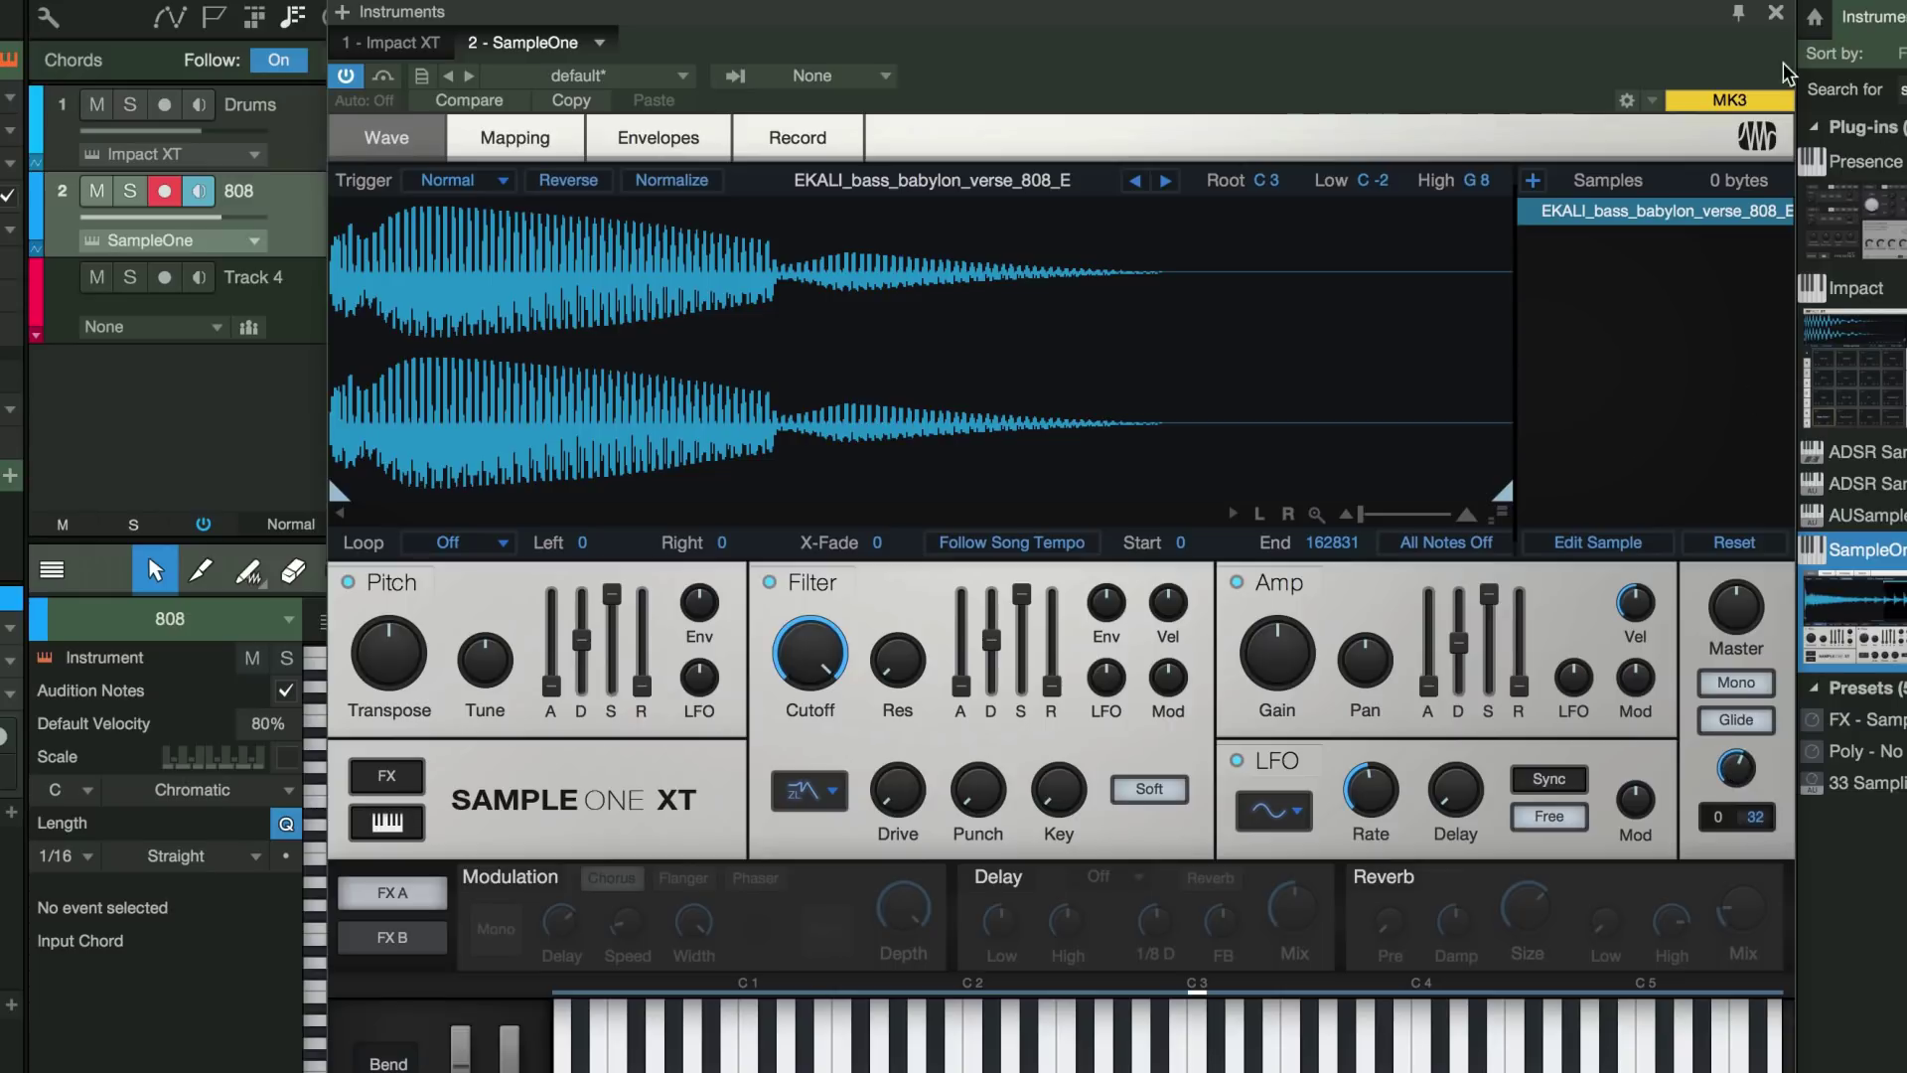
pyautogui.click(1774, 14)
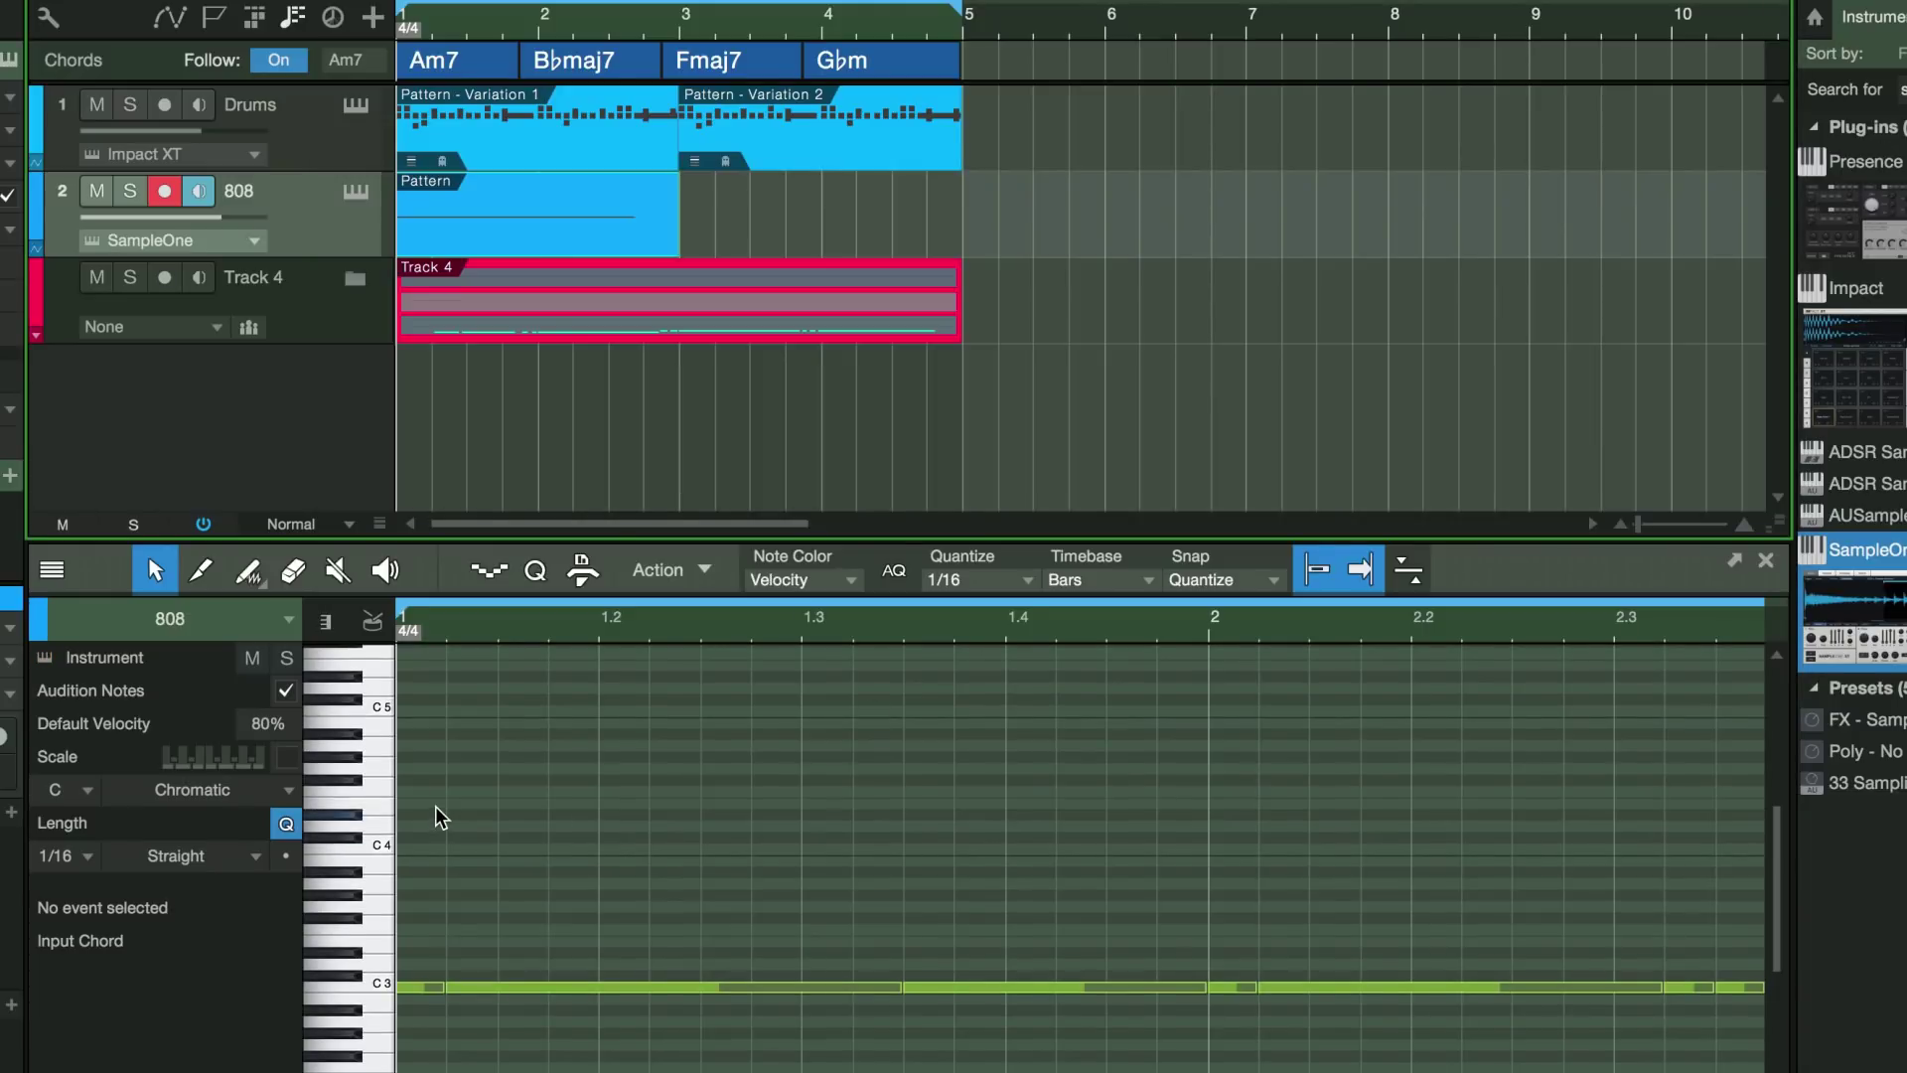
pyautogui.press('space')
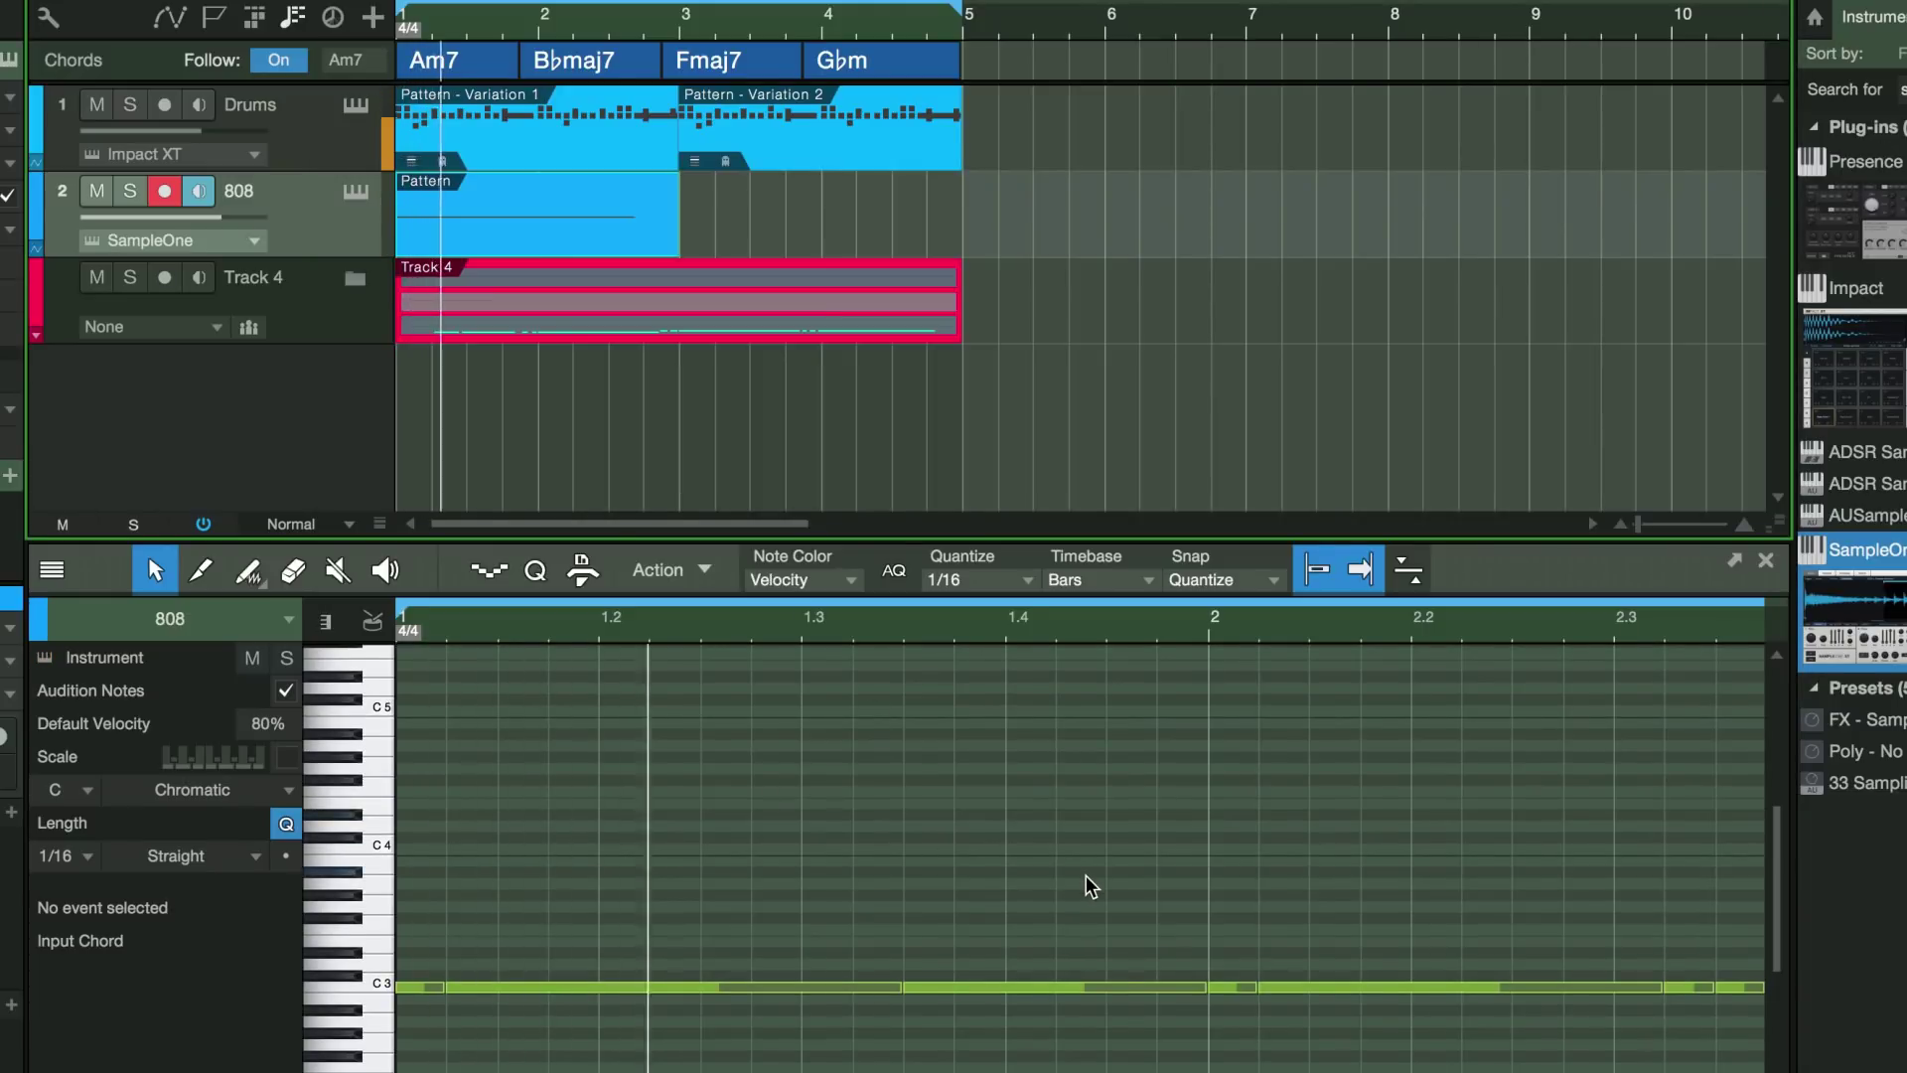
pyautogui.press('space')
# - Add short C4 and G3 notes just before bar 2 and play them back
pyautogui.click(1133, 849)
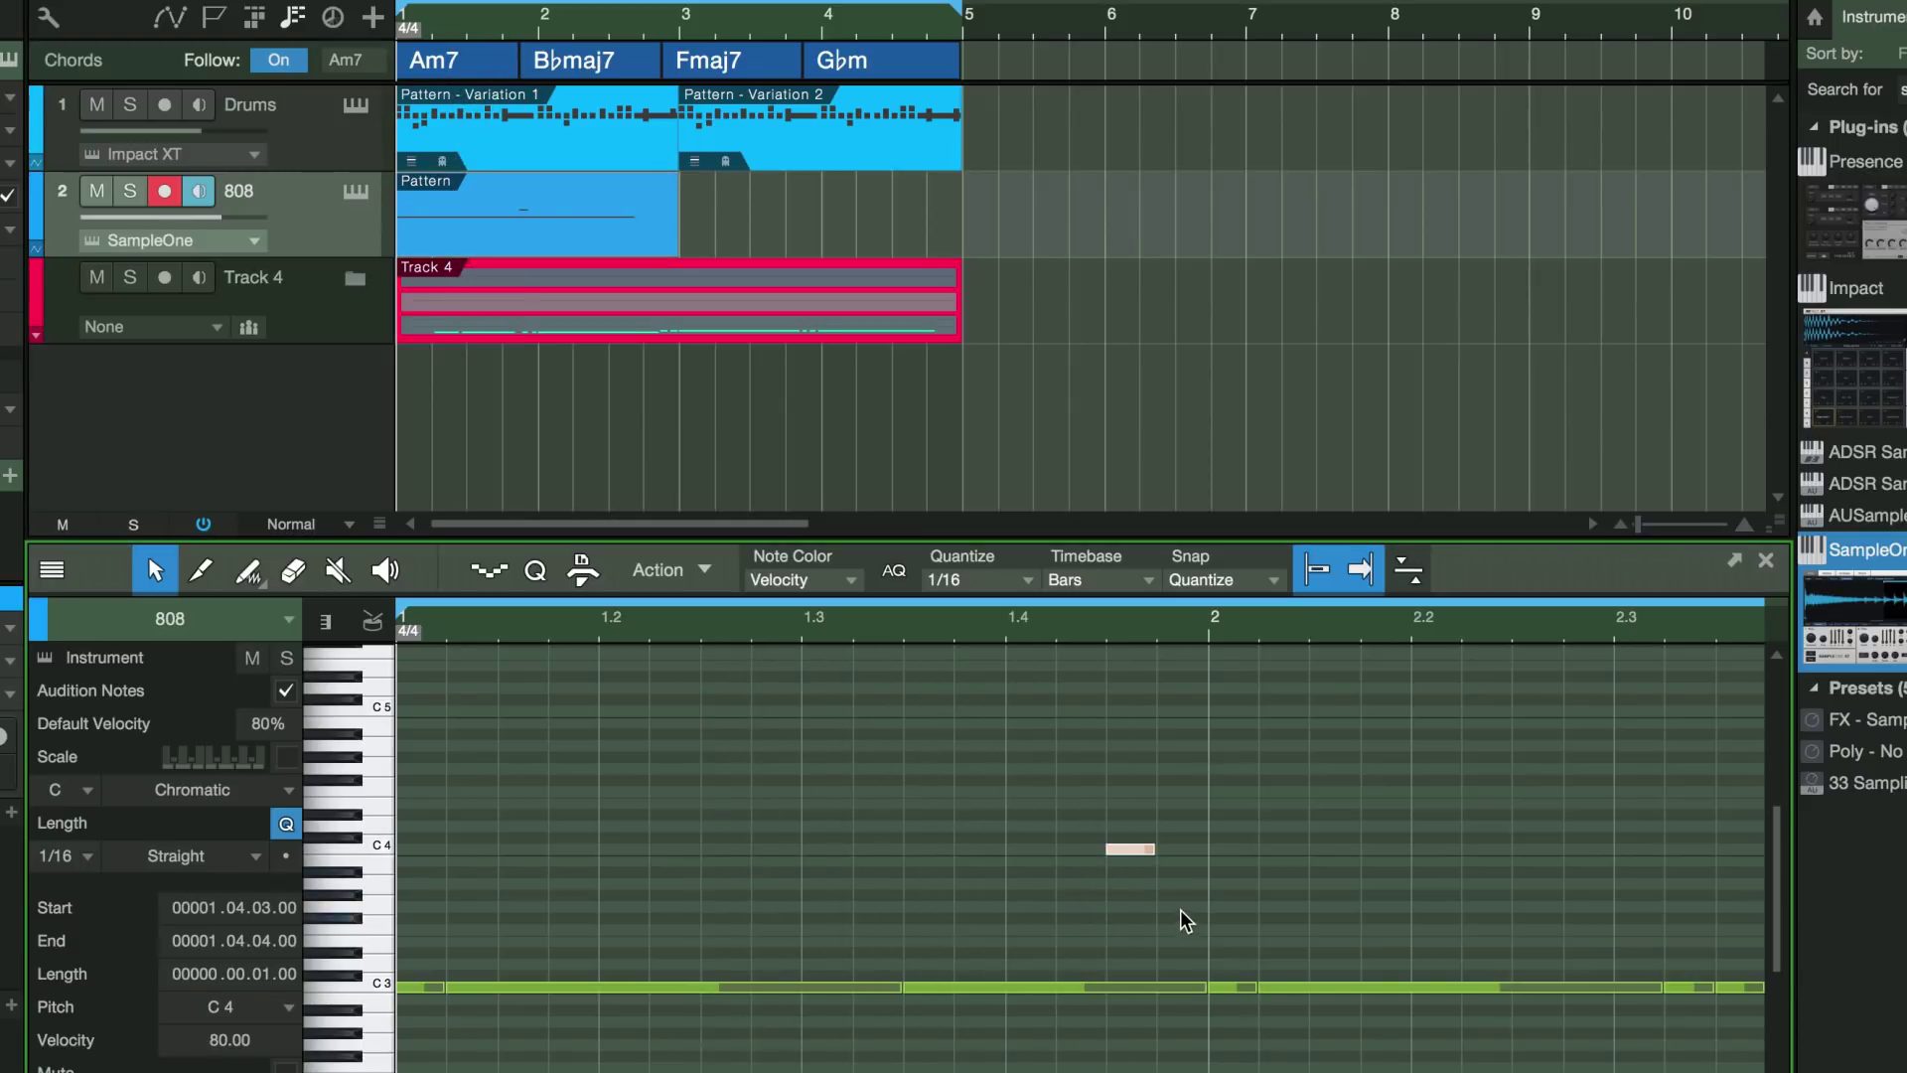
pyautogui.click(1180, 905)
pyautogui.press('space')
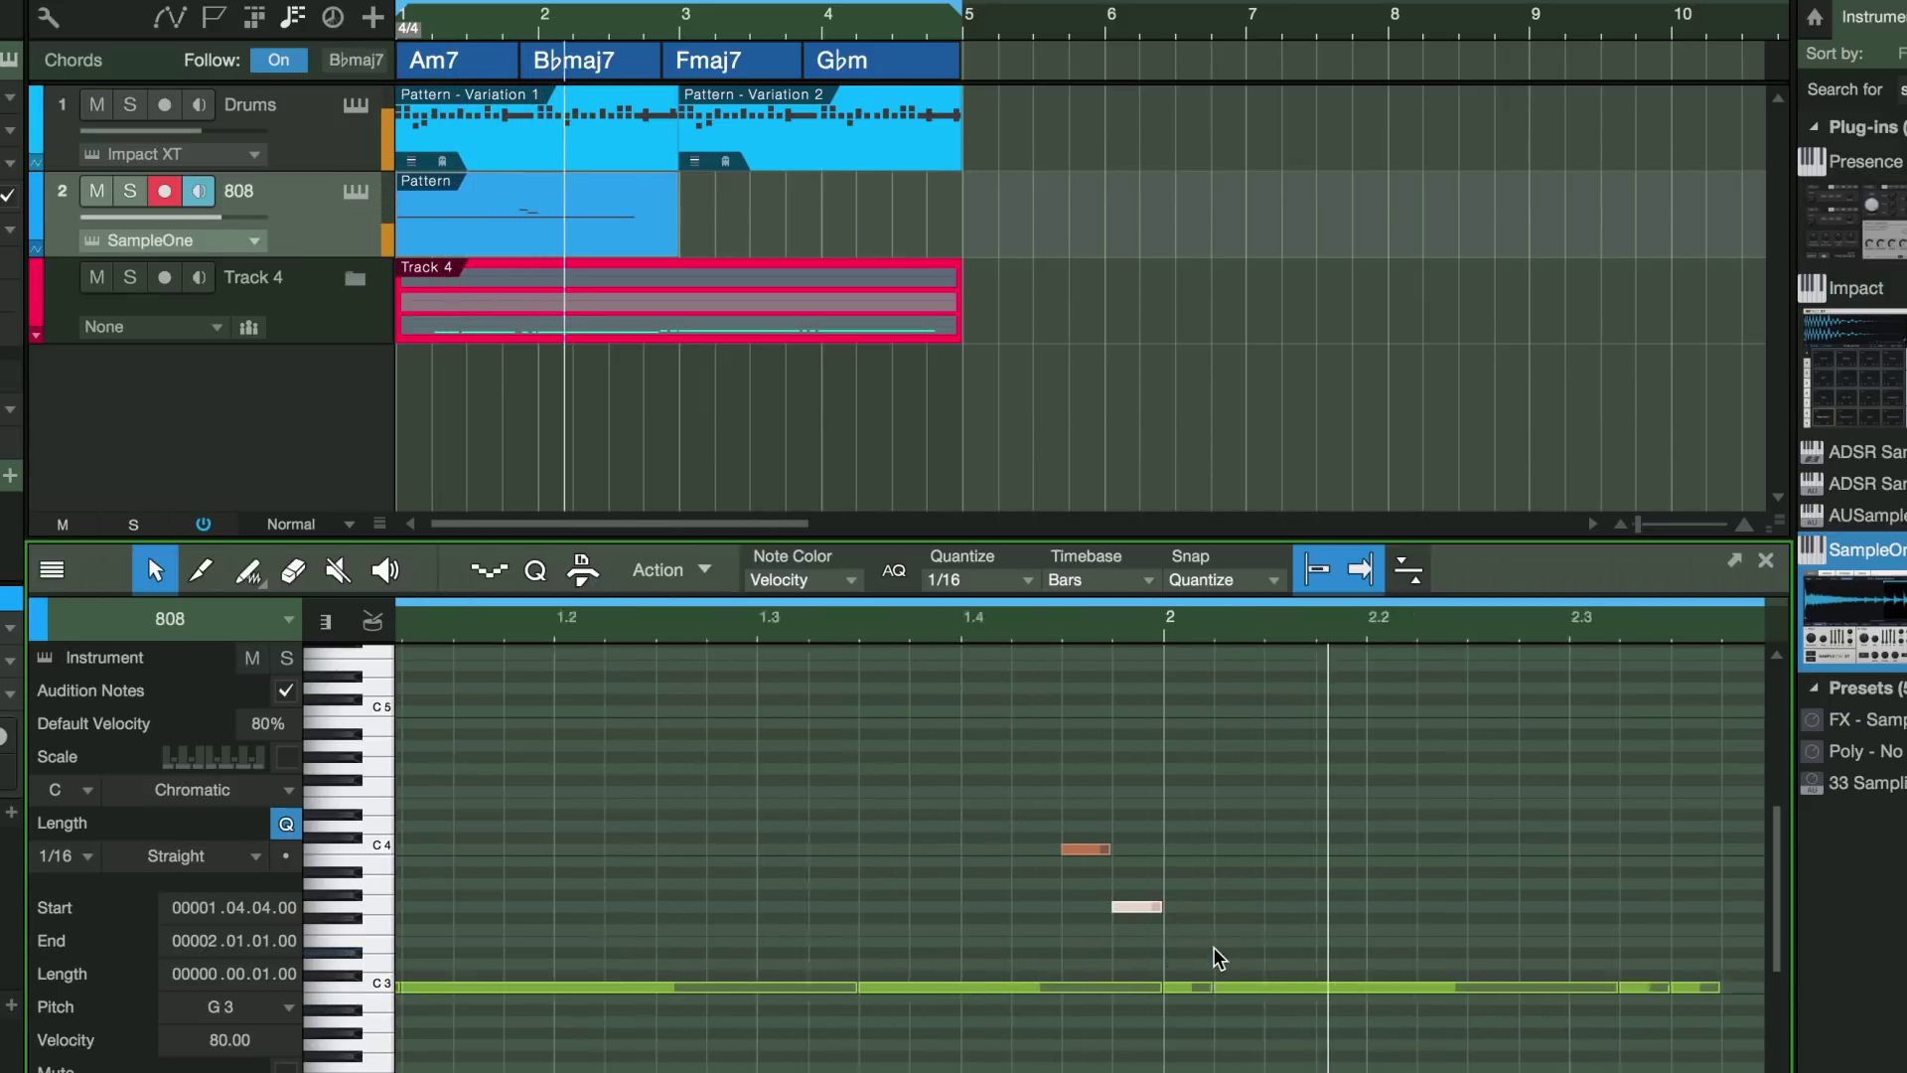
pyautogui.click(1320, 944)
pyautogui.press('space')
# - Transpose the long and short C3 notes at bar 2 up to D3
pyautogui.moveTo(1191, 918); pyautogui.dragTo(744, 1064)
pyautogui.press('Up')
pyautogui.press('Up')
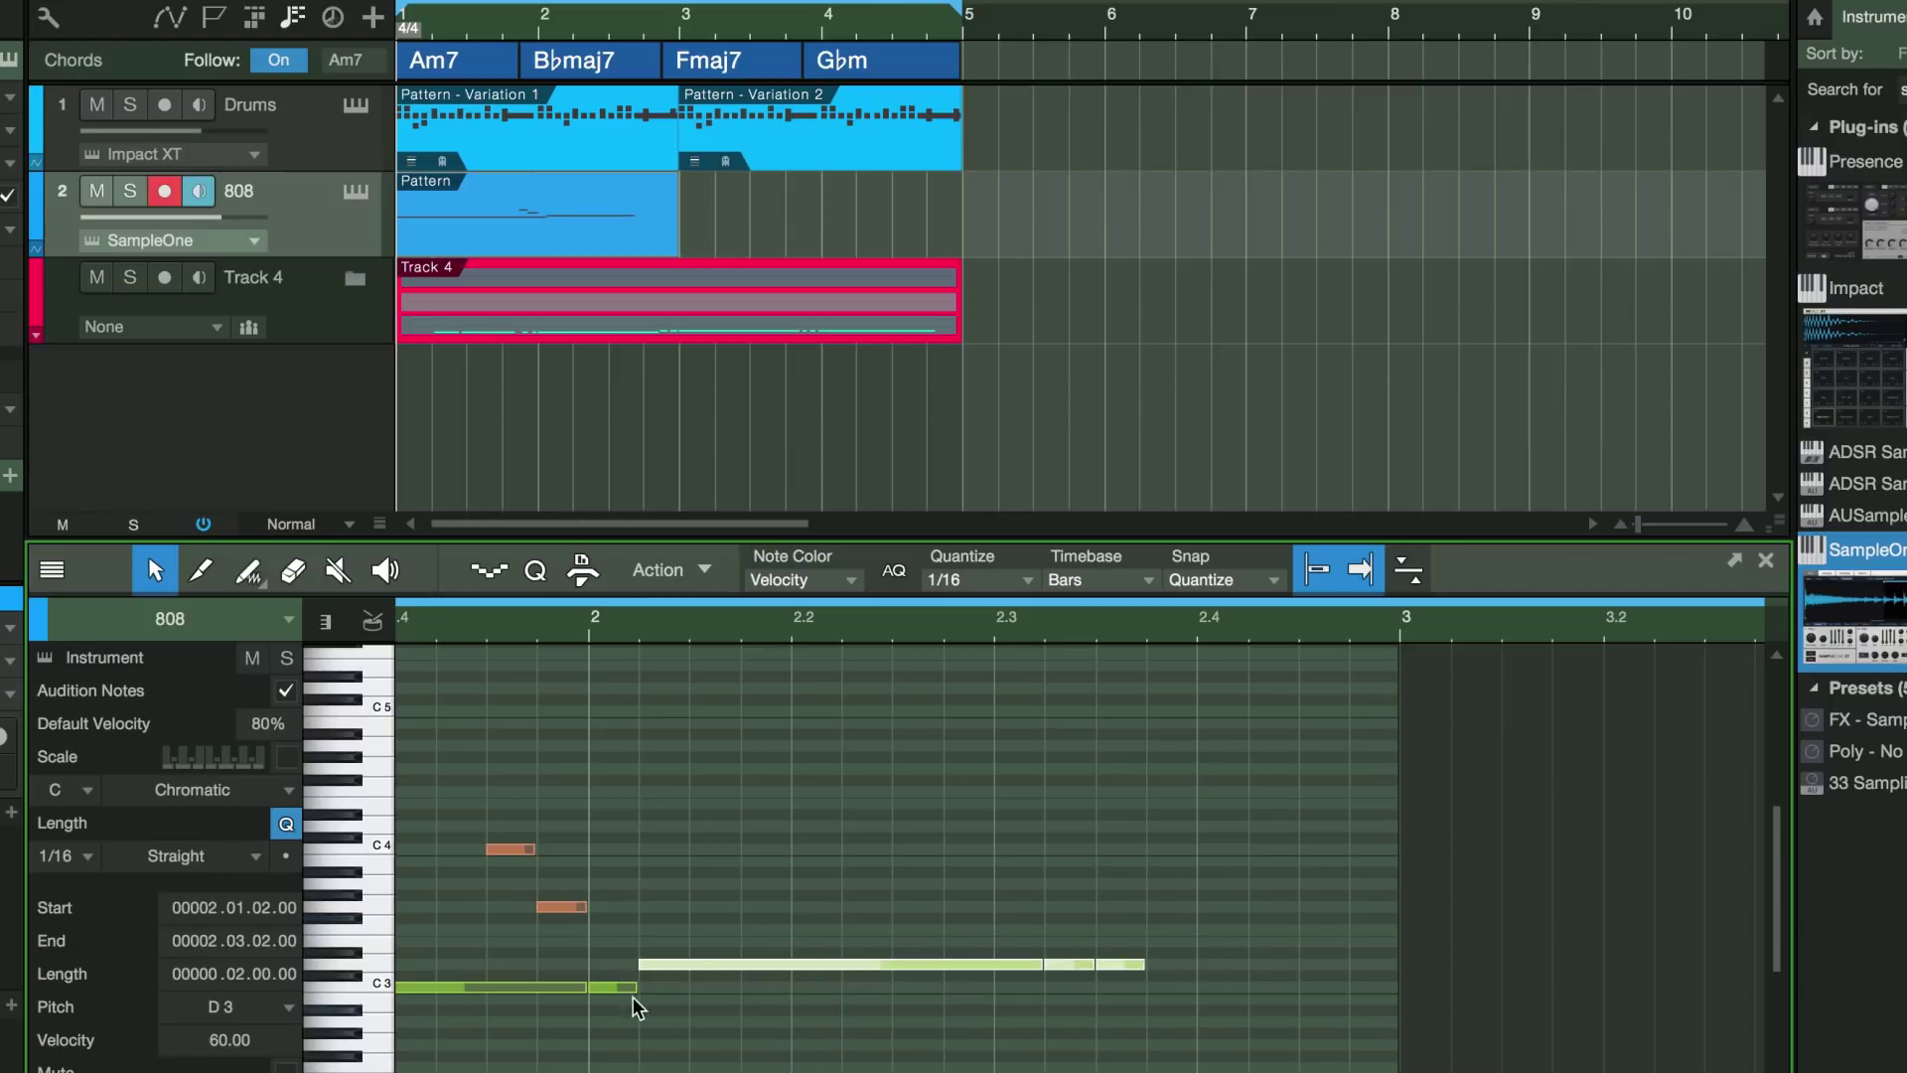
pyautogui.click(608, 981)
pyautogui.press('Up')
pyautogui.press('Up')
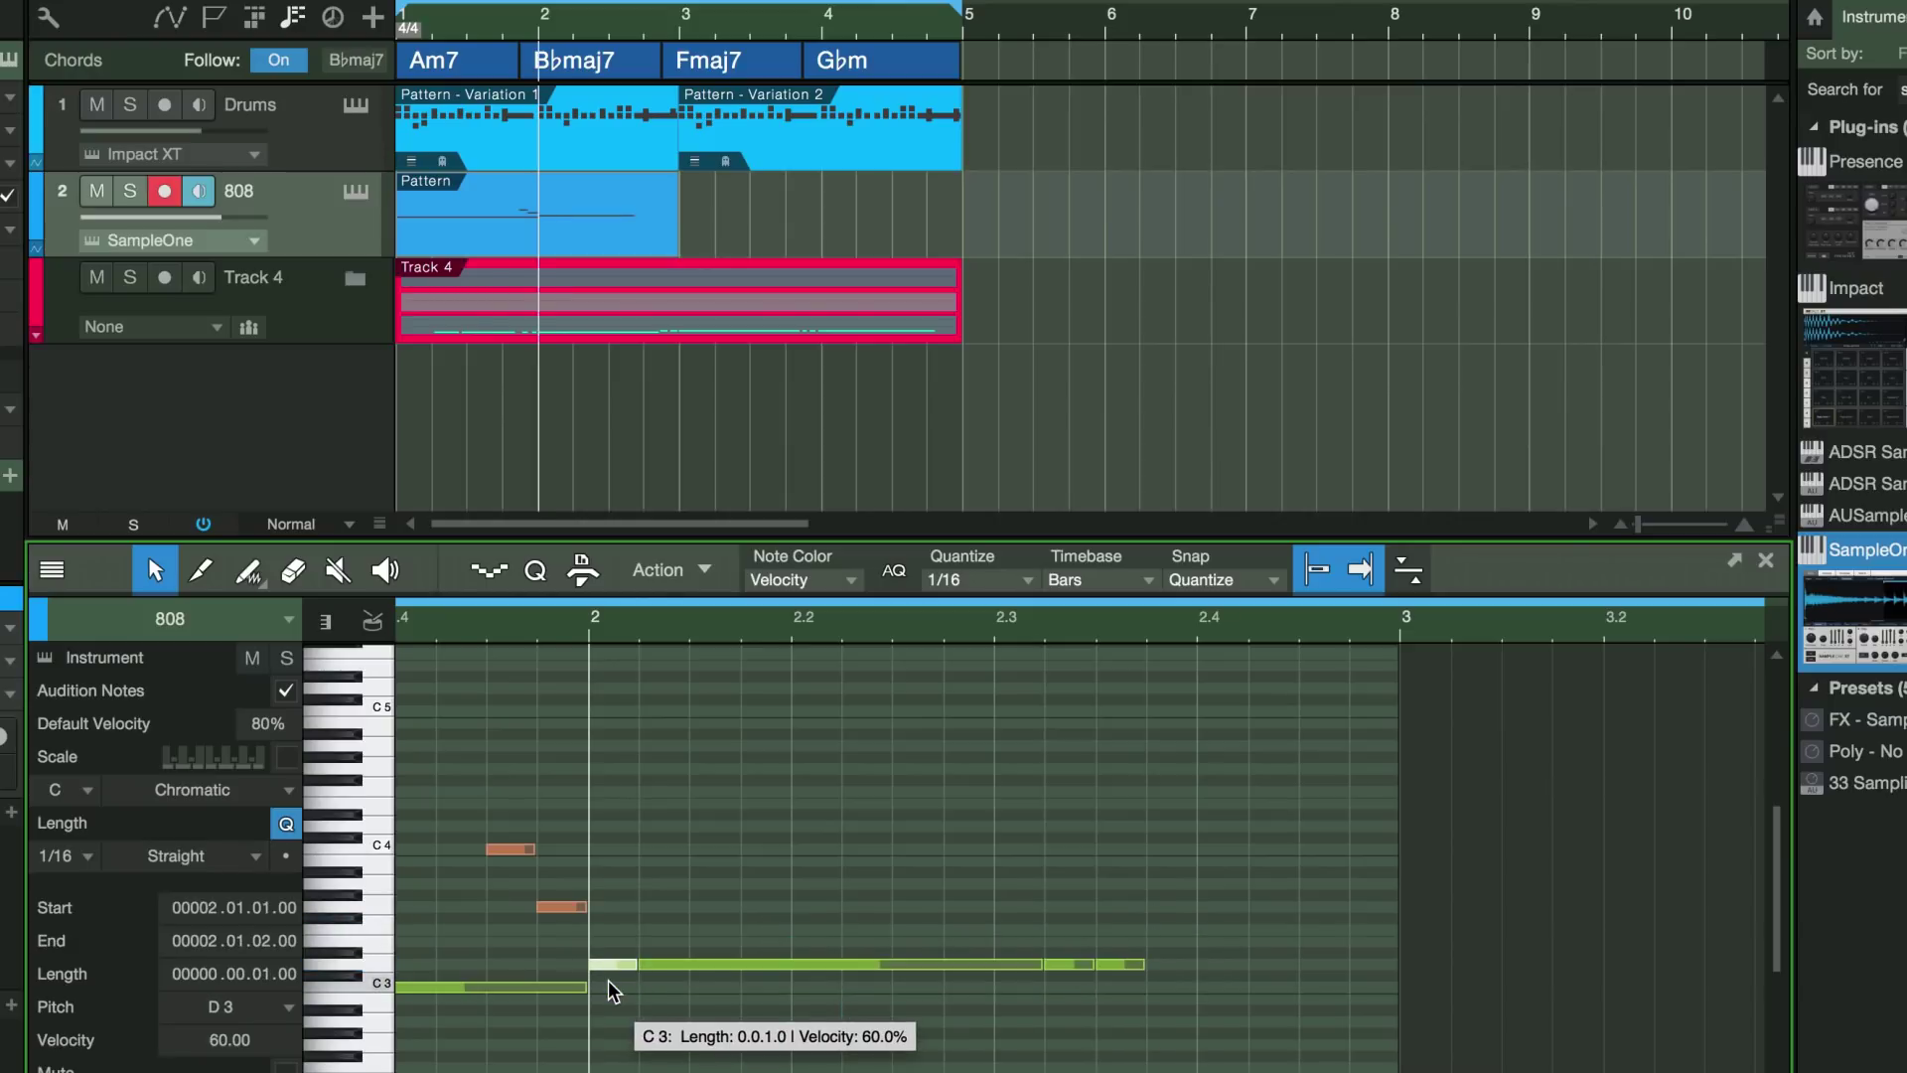
pyautogui.press('space')
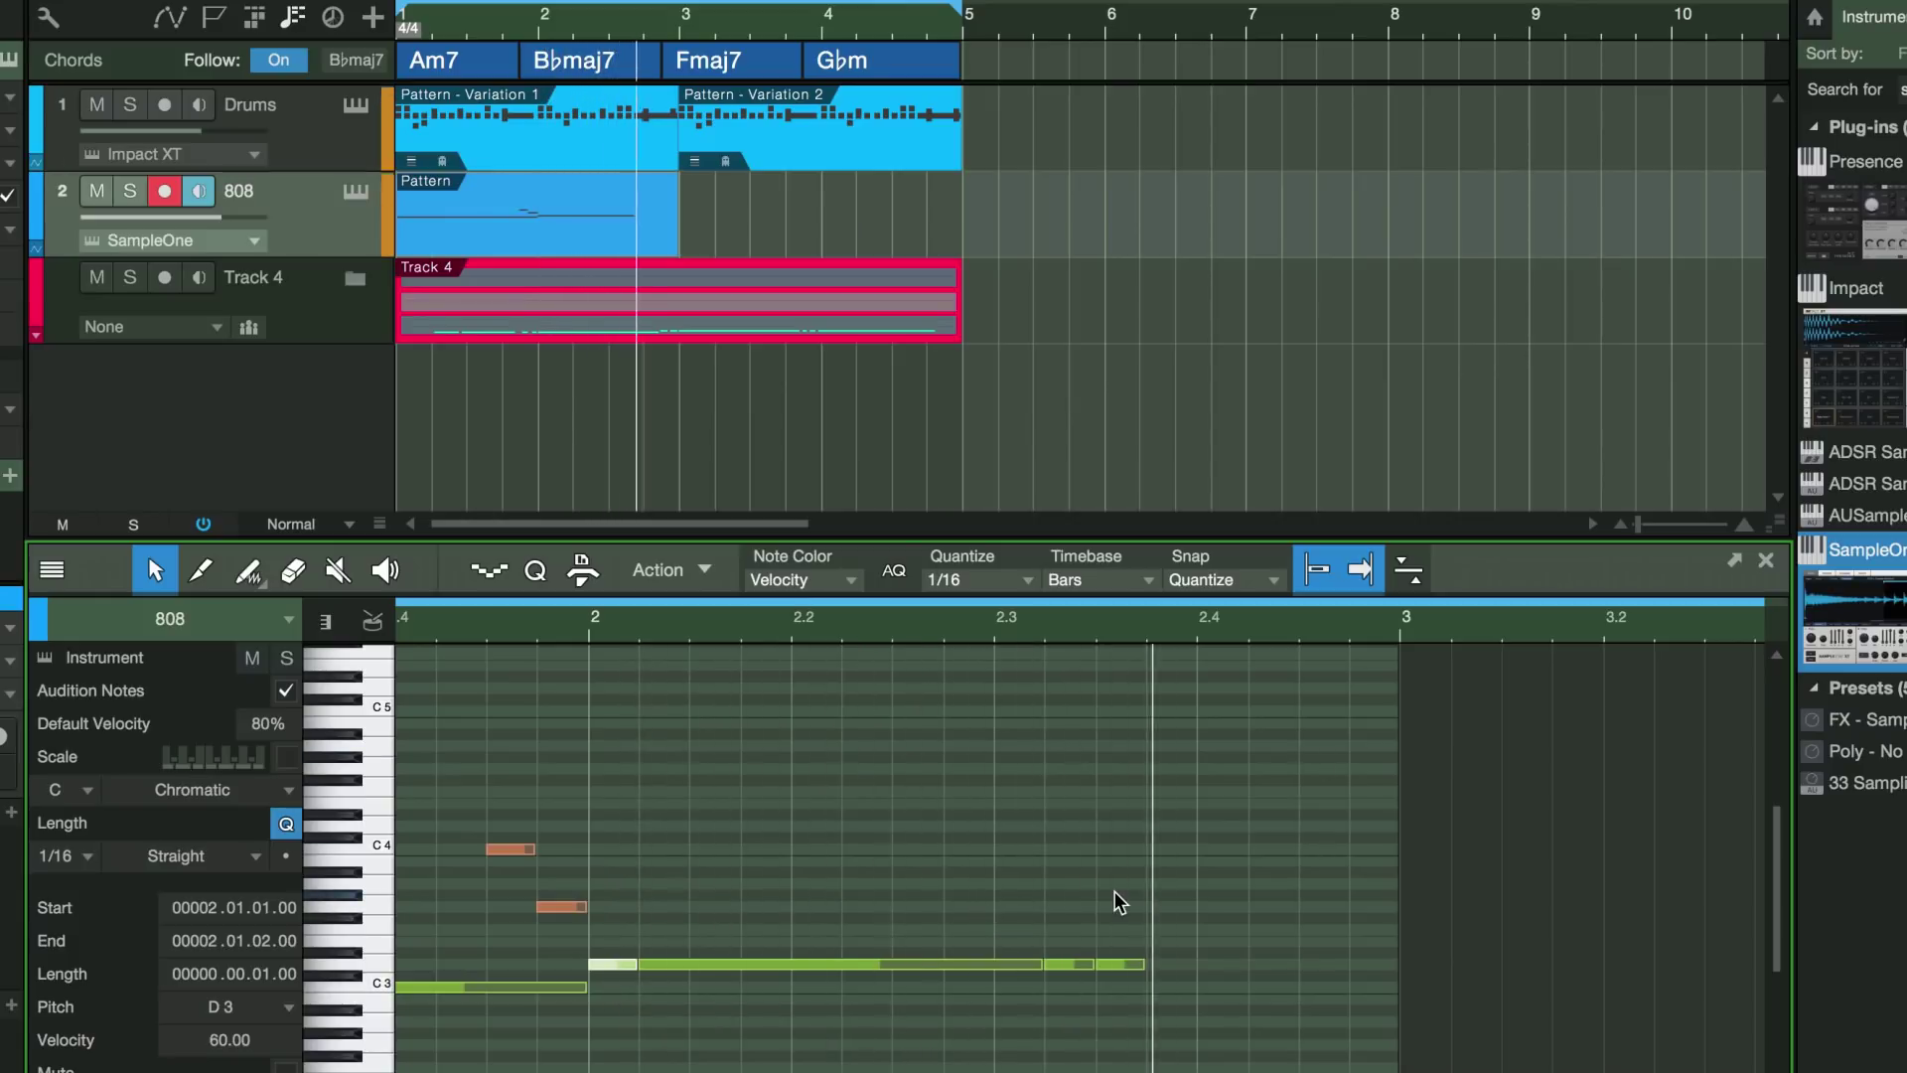
# - Duplicate the 808 pattern and raise the long and short bar 4 notes to F3
pyautogui.press('d')
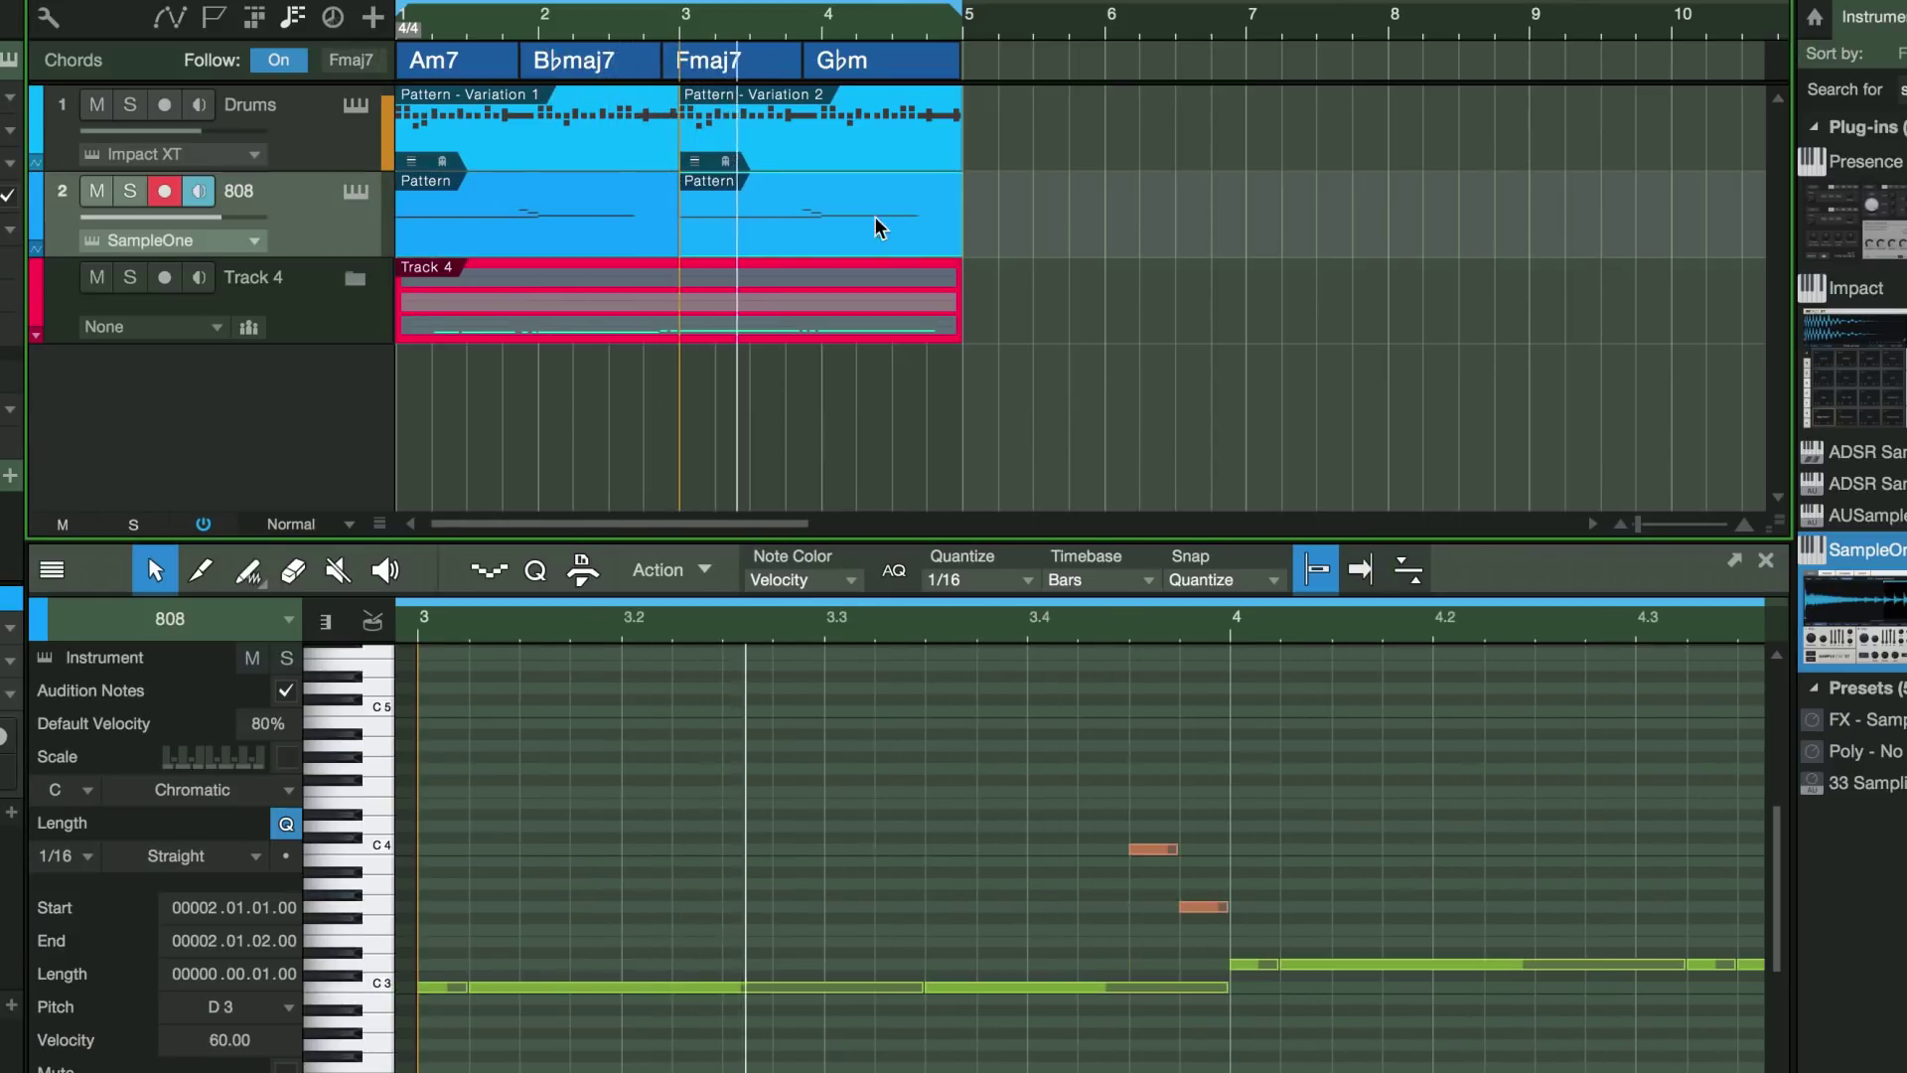
pyautogui.press('space')
pyautogui.press('f')
pyautogui.press('space')
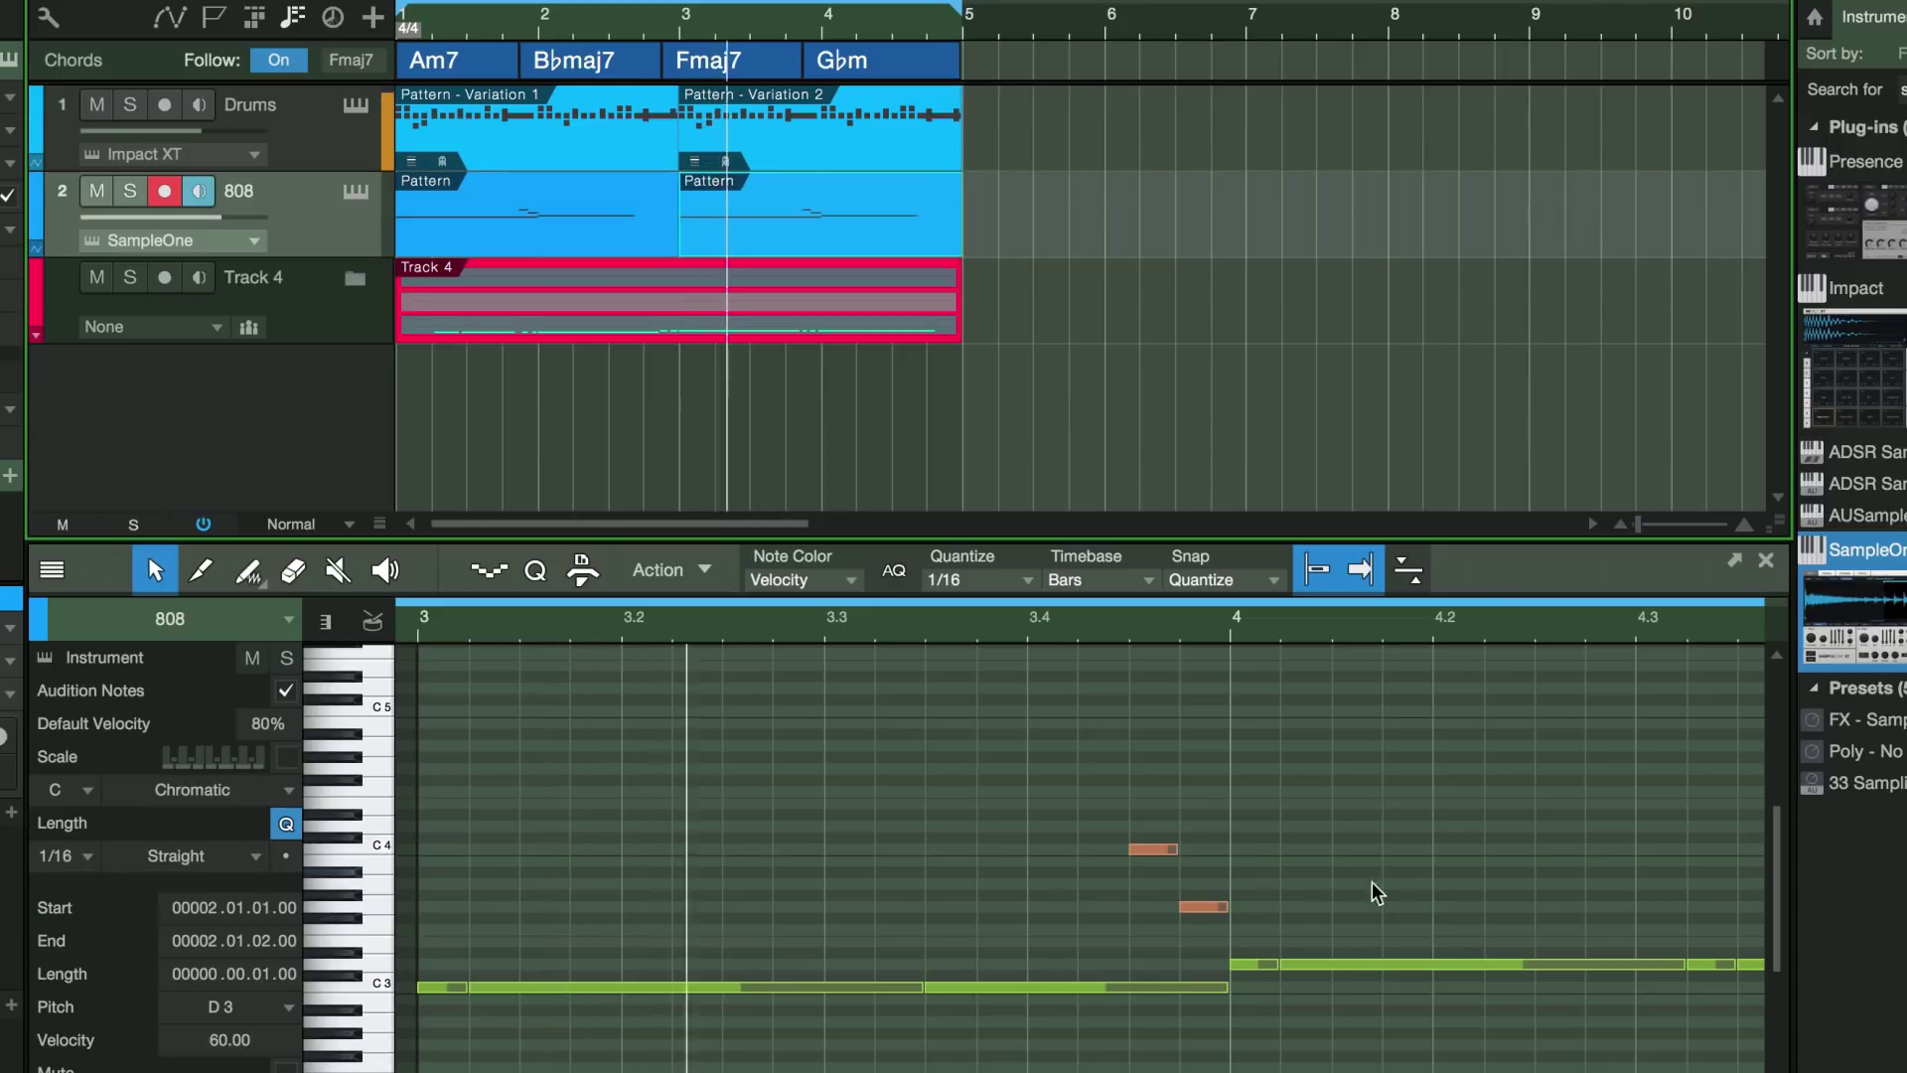
pyautogui.click(1291, 963)
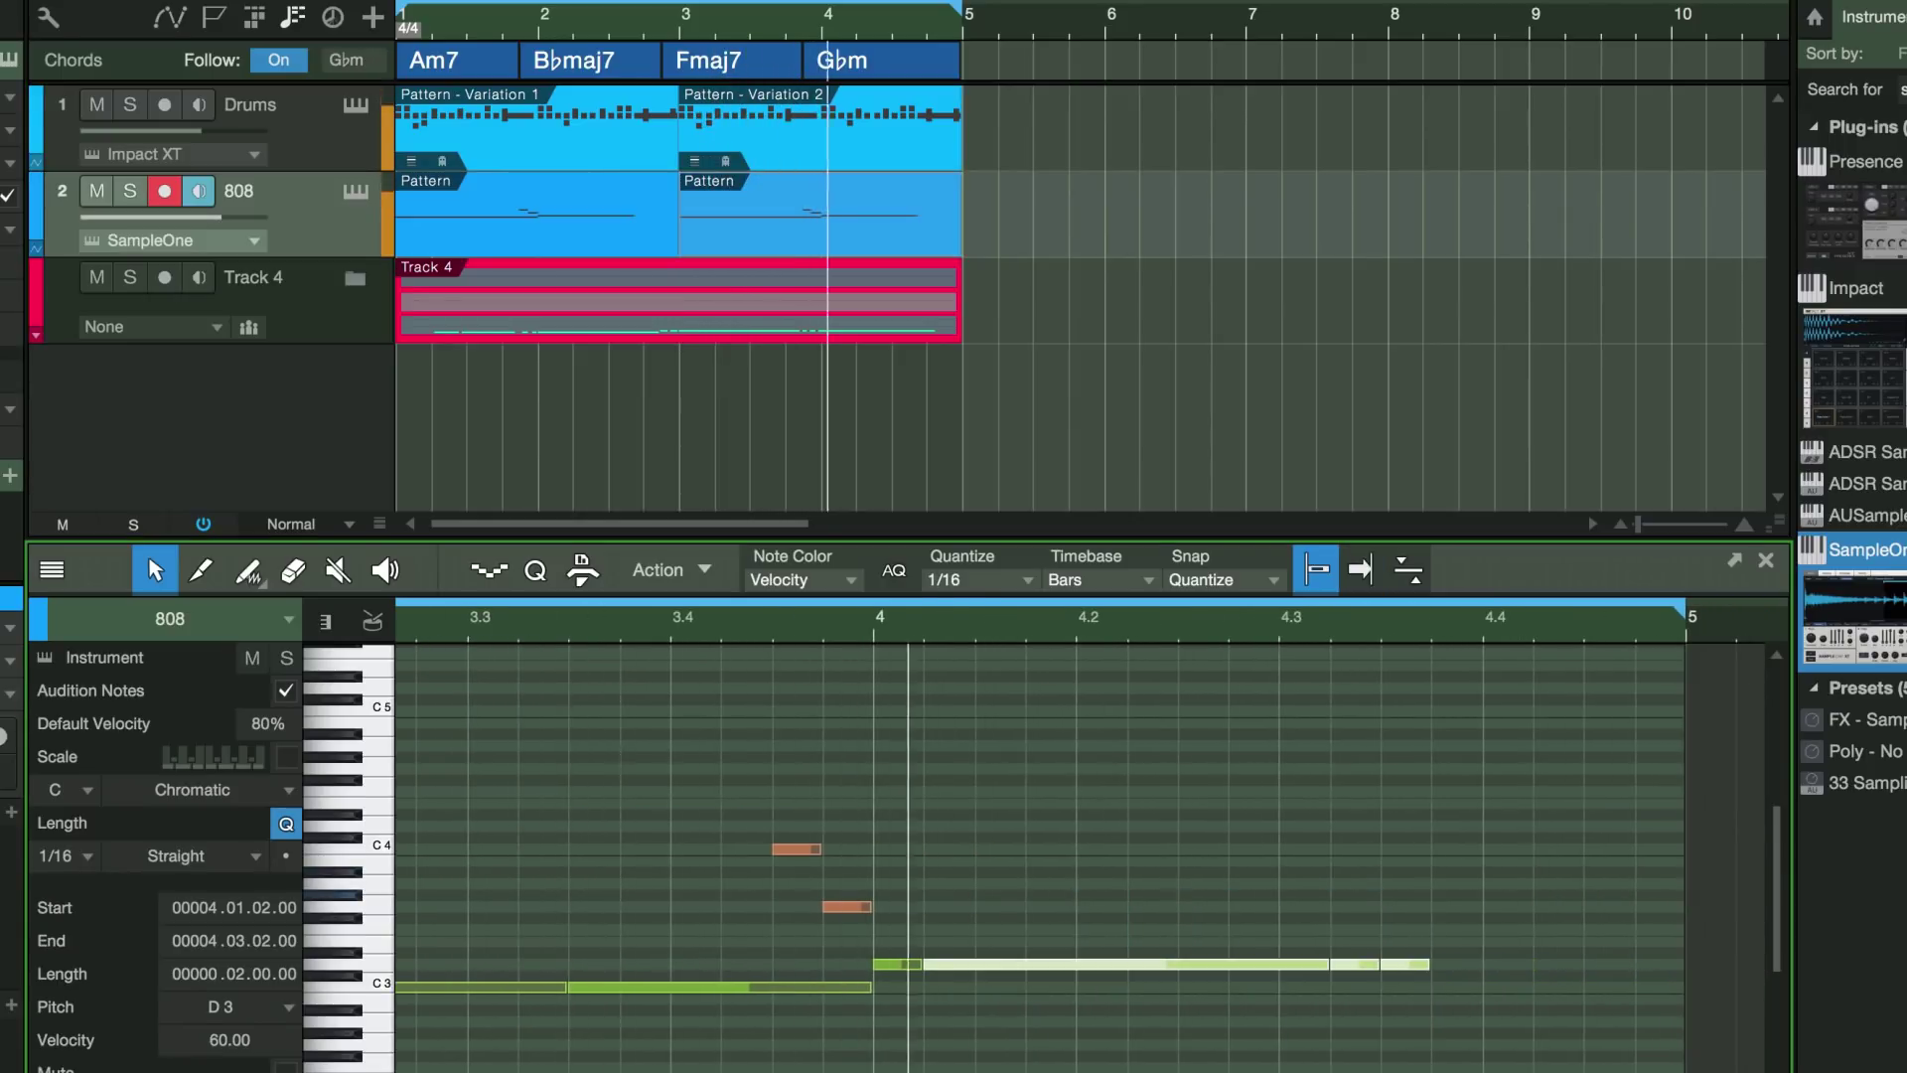
pyautogui.moveTo(1291, 964); pyautogui.dragTo(1291, 929)
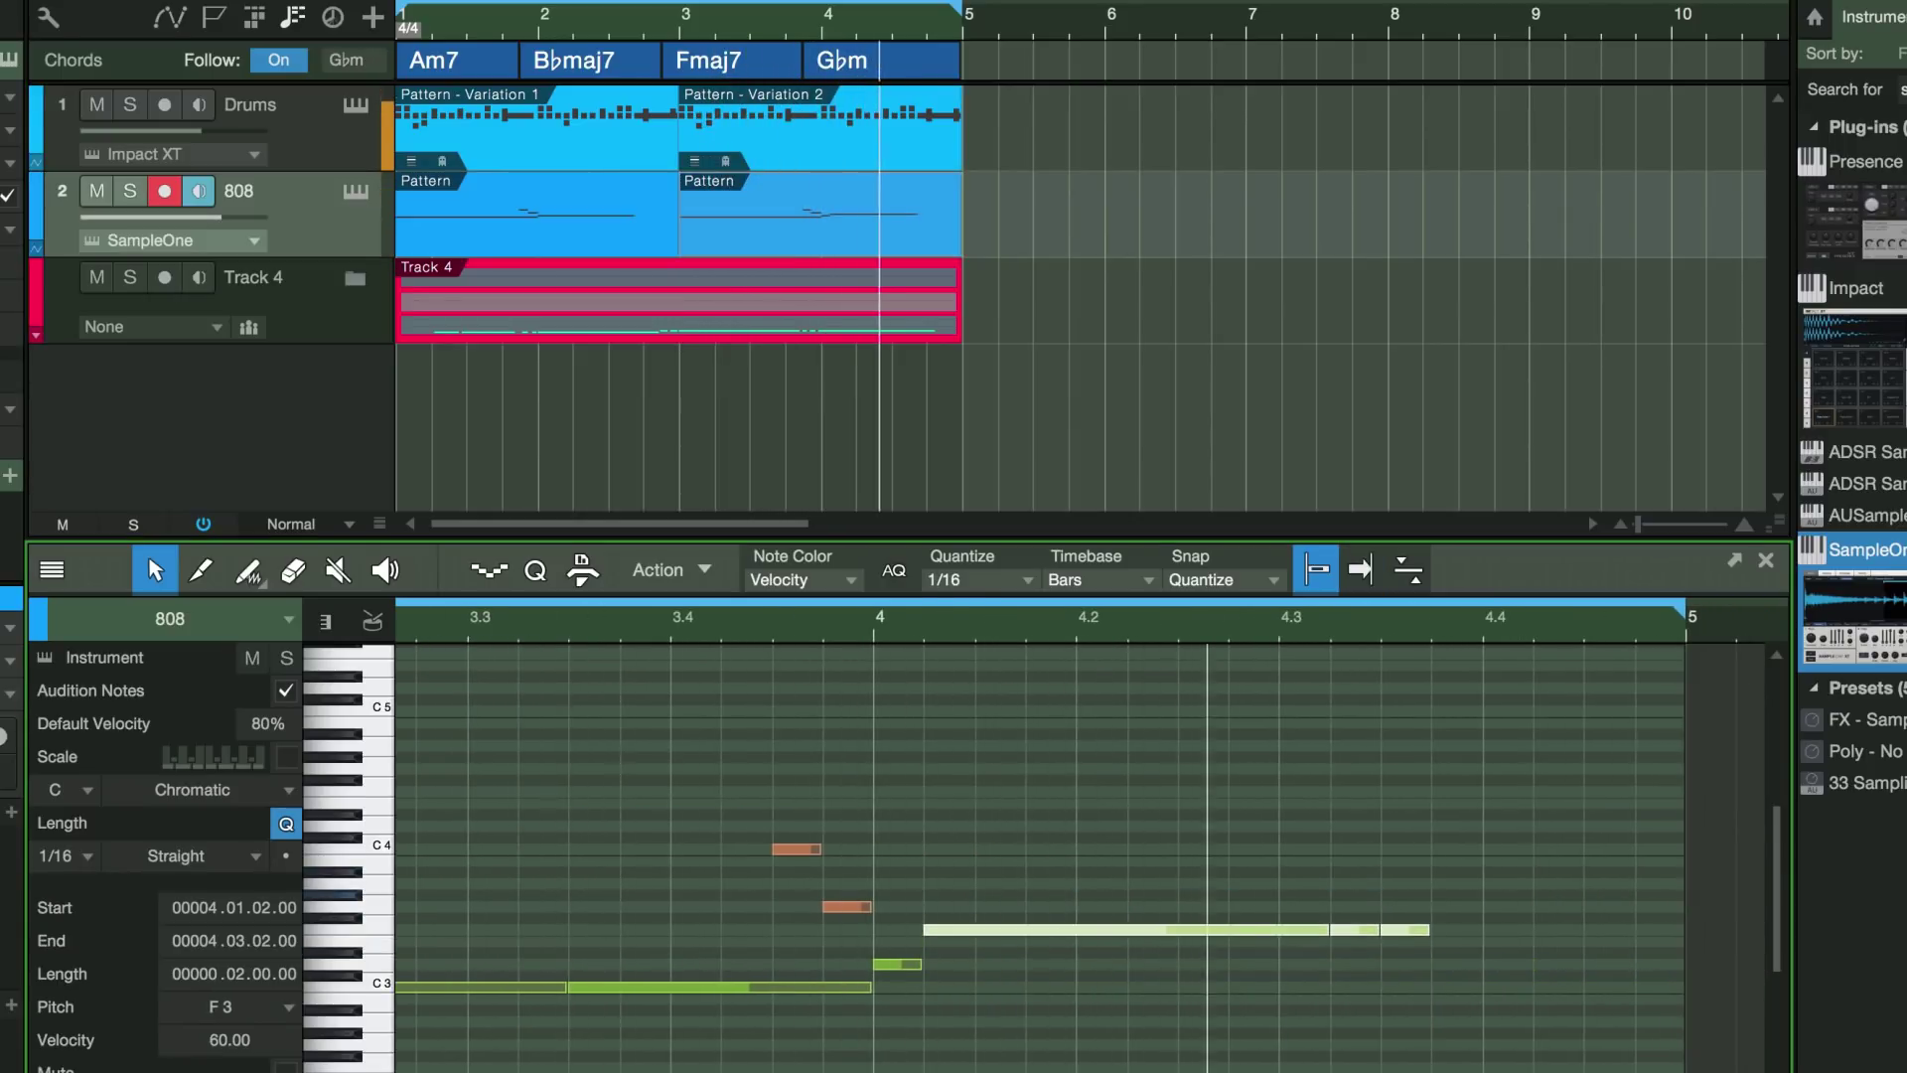
pyautogui.click(914, 977)
pyautogui.click(908, 967)
pyautogui.press('Up')
pyautogui.press('Up')
pyautogui.press('Up')
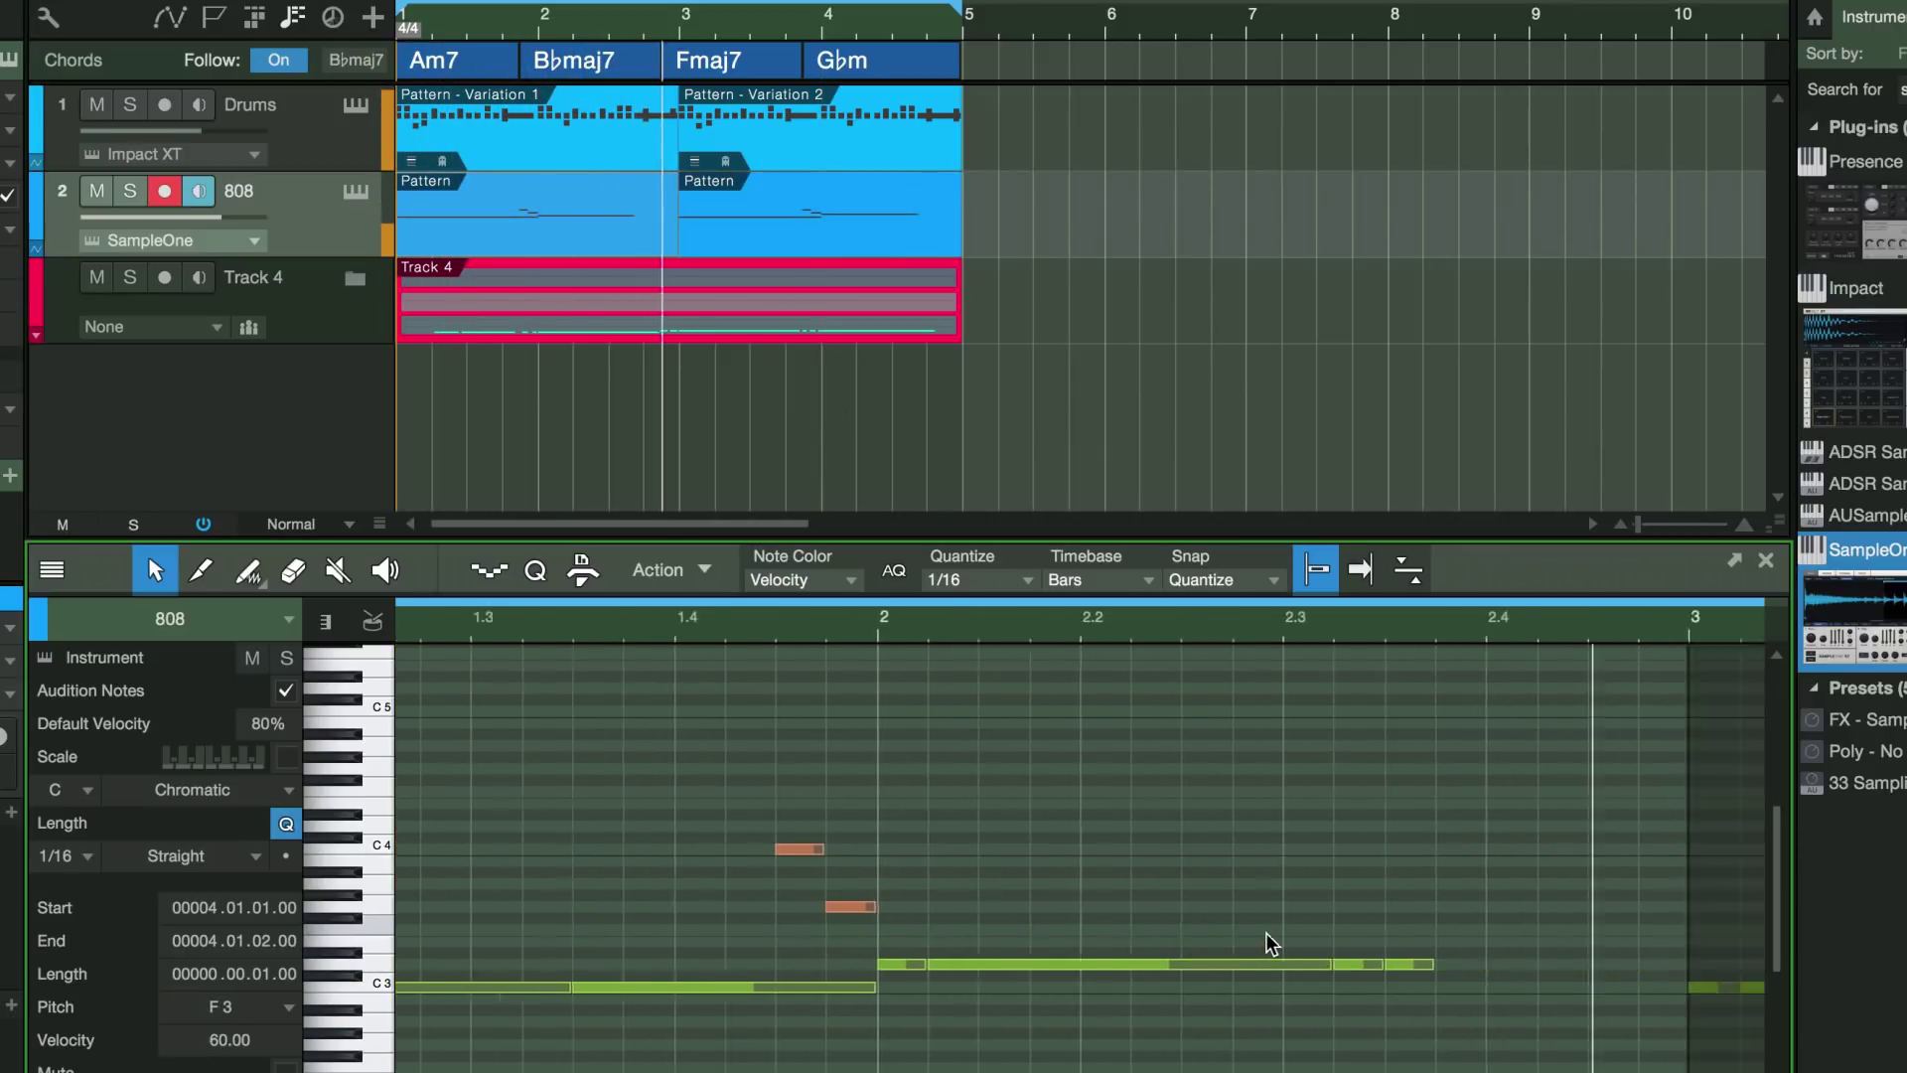
# - Shorten the bar 2 D3 and bar 1 C3 notes, and extend the last D3 note to bar 3
pyautogui.click(1182, 964)
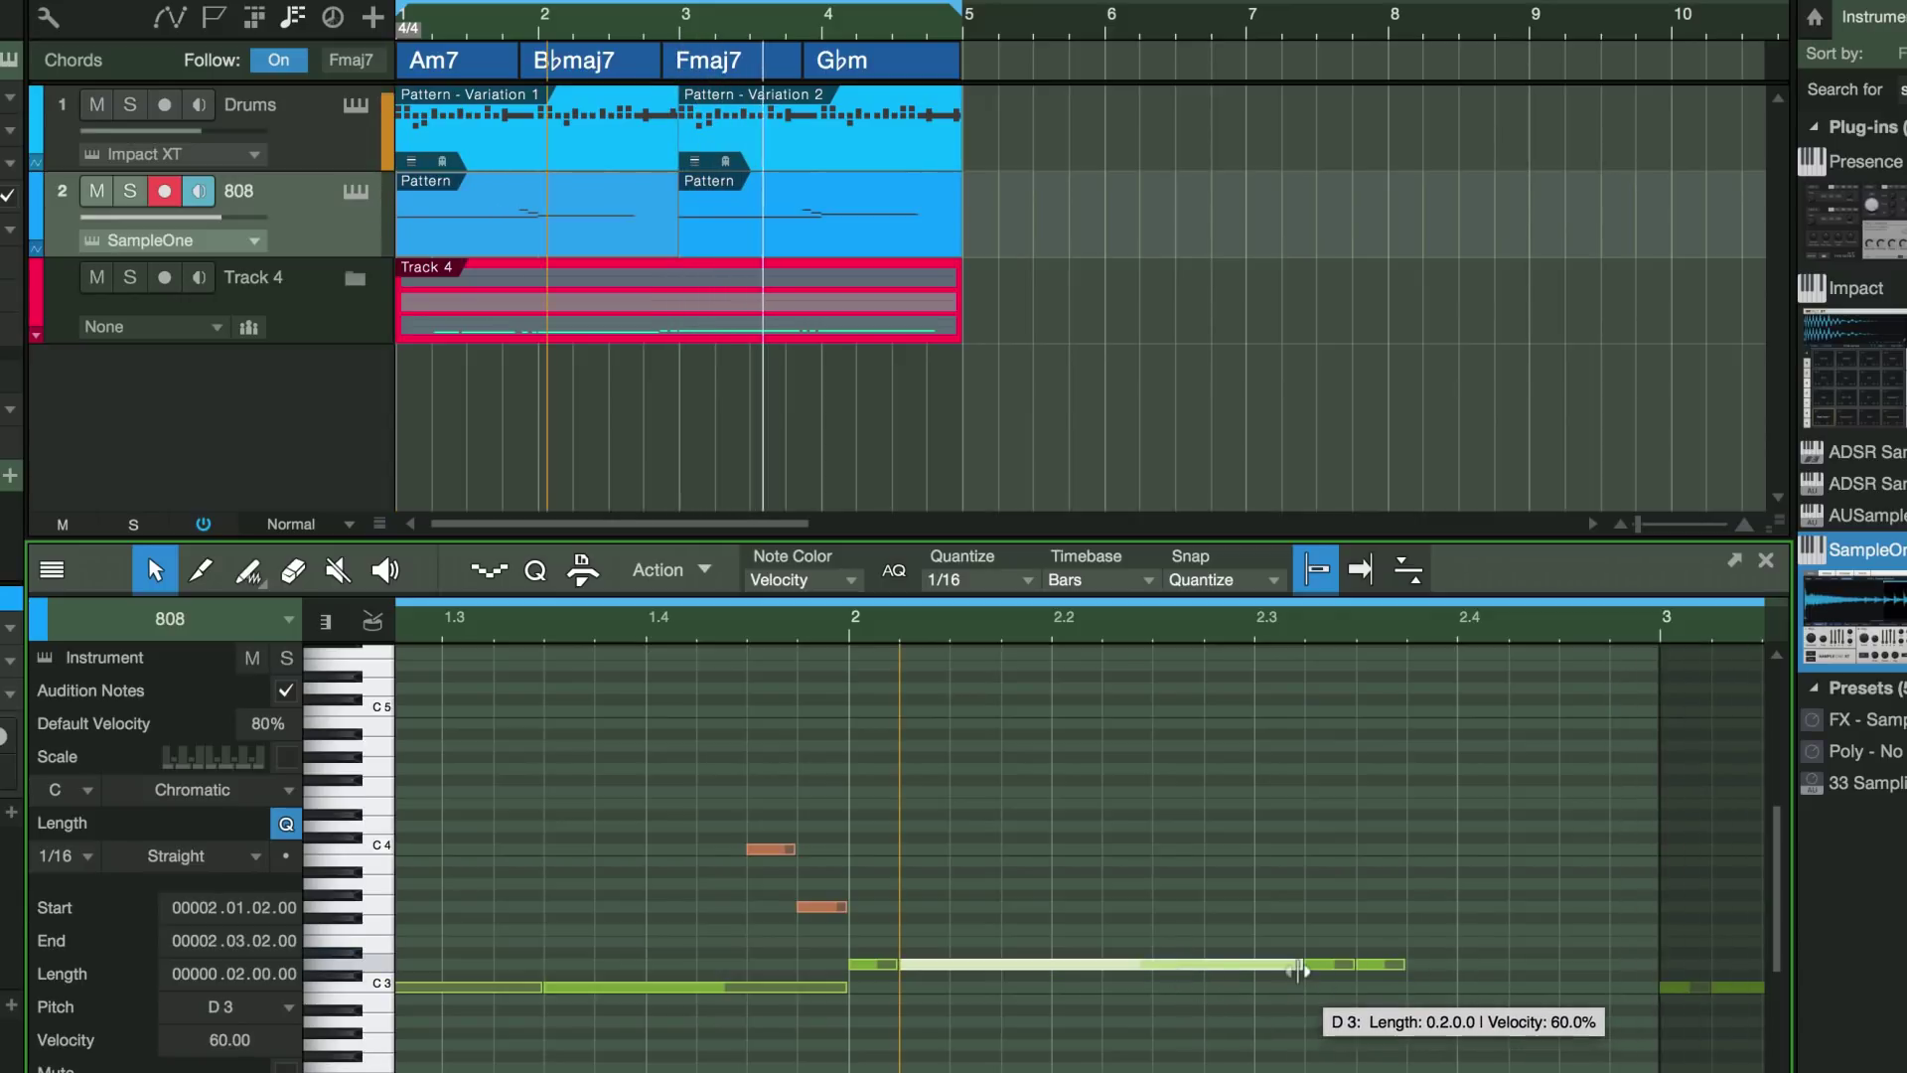
pyautogui.moveTo(1298, 968); pyautogui.dragTo(1154, 978)
pyautogui.click(881, 987)
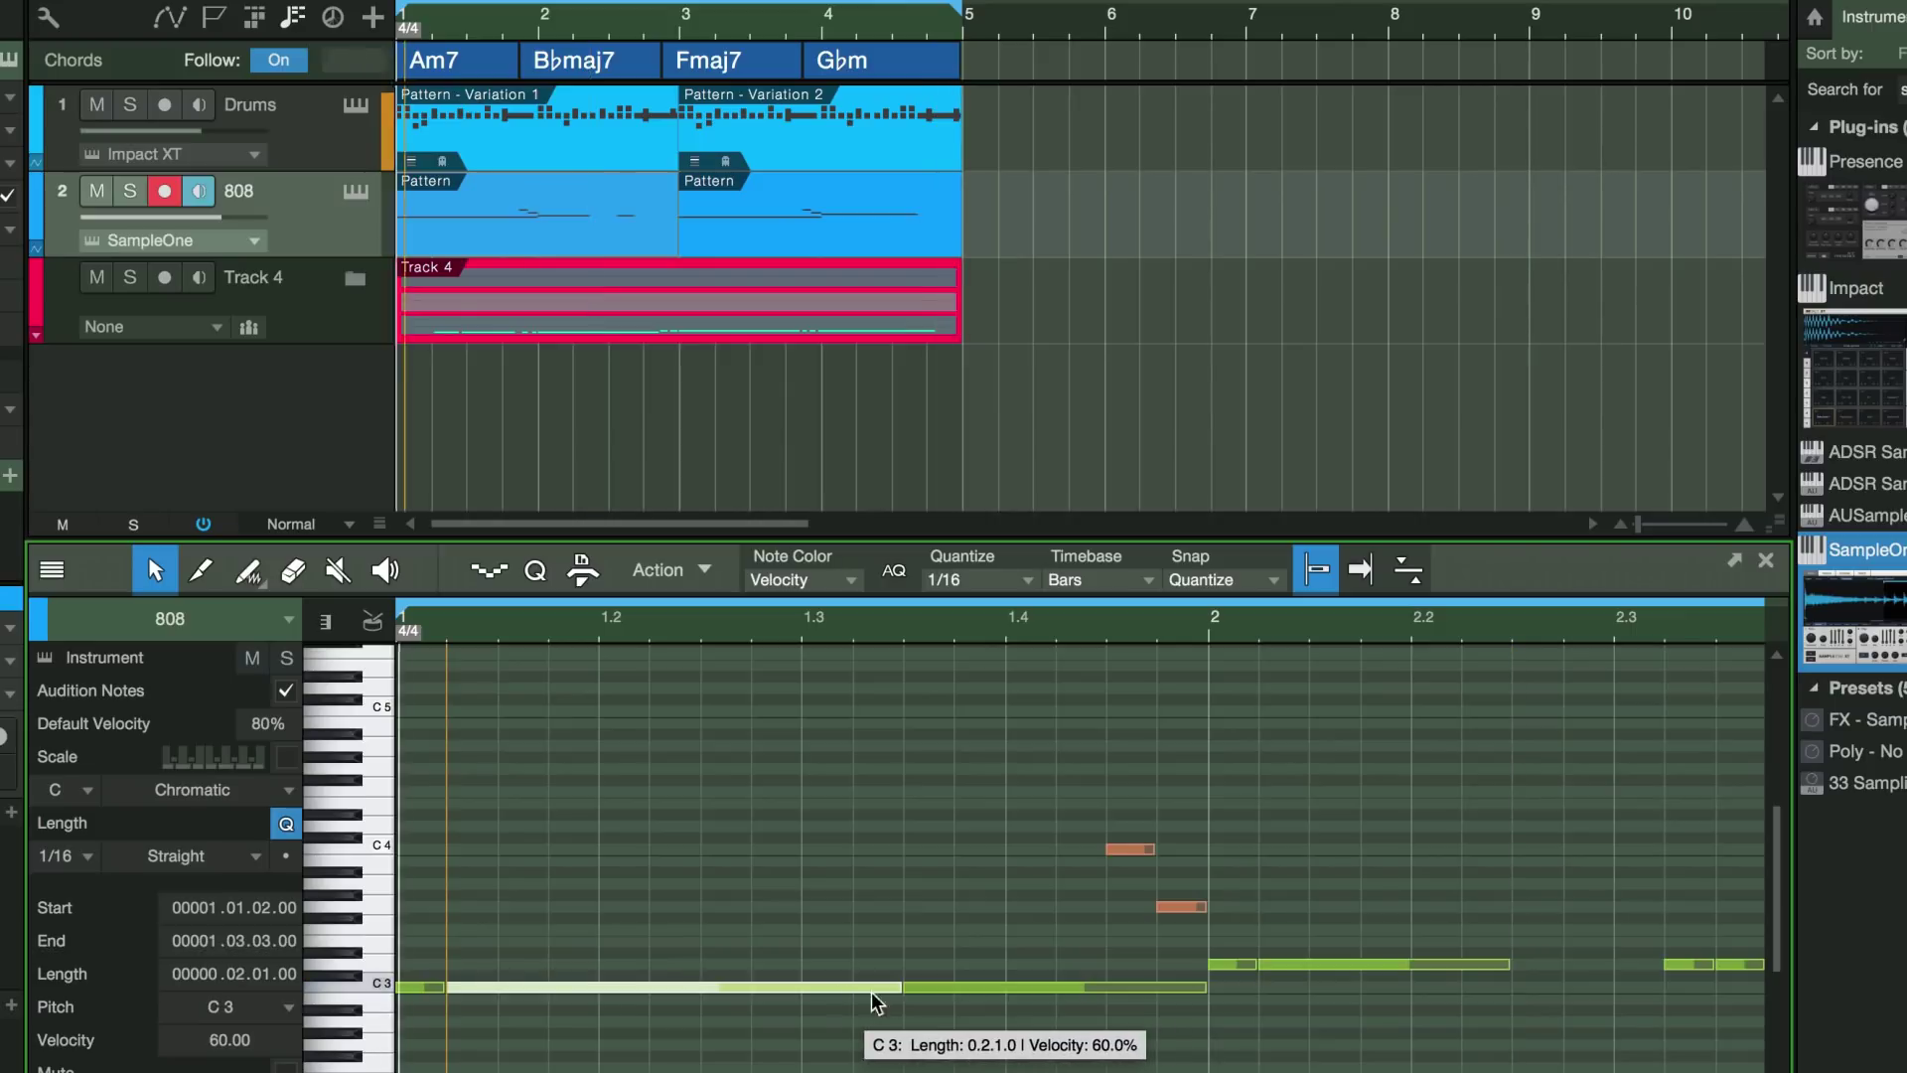
pyautogui.moveTo(899, 987); pyautogui.dragTo(799, 989)
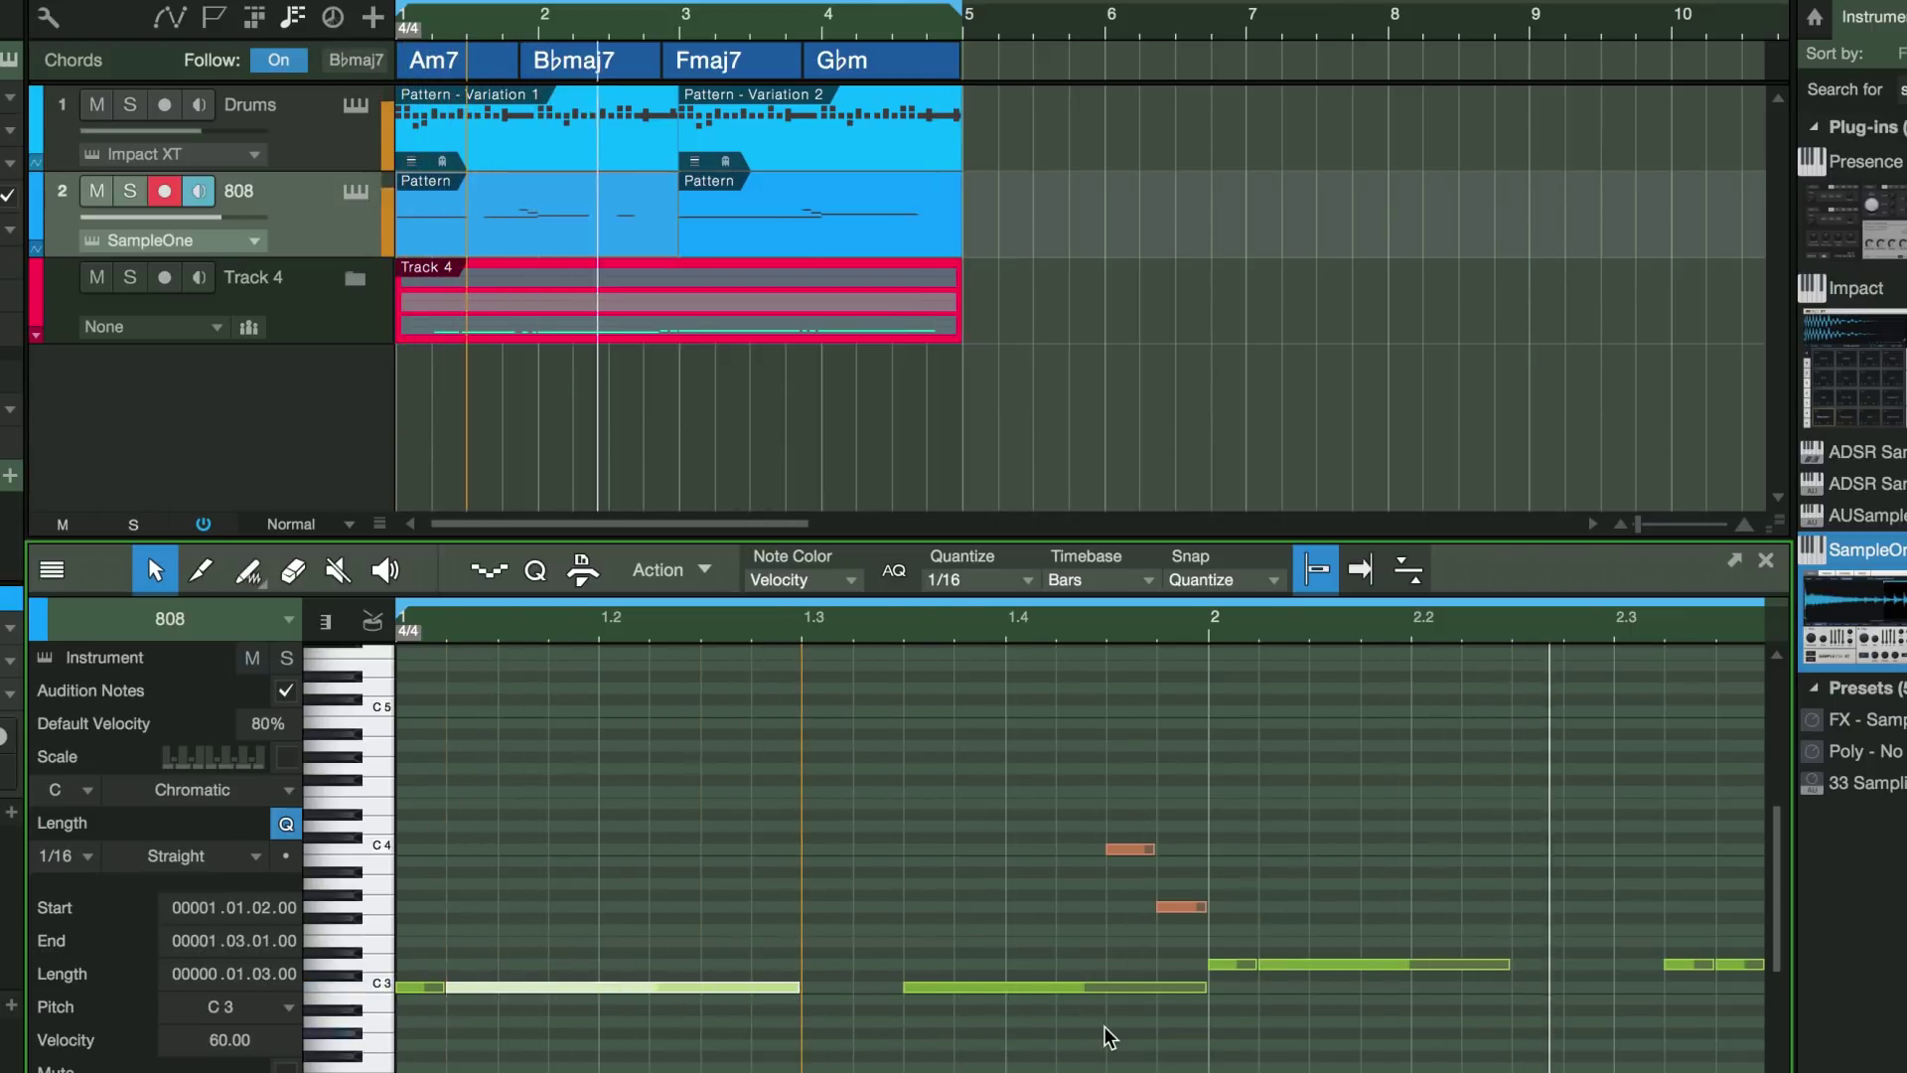
pyautogui.hscroll(3, 1110, 1038)
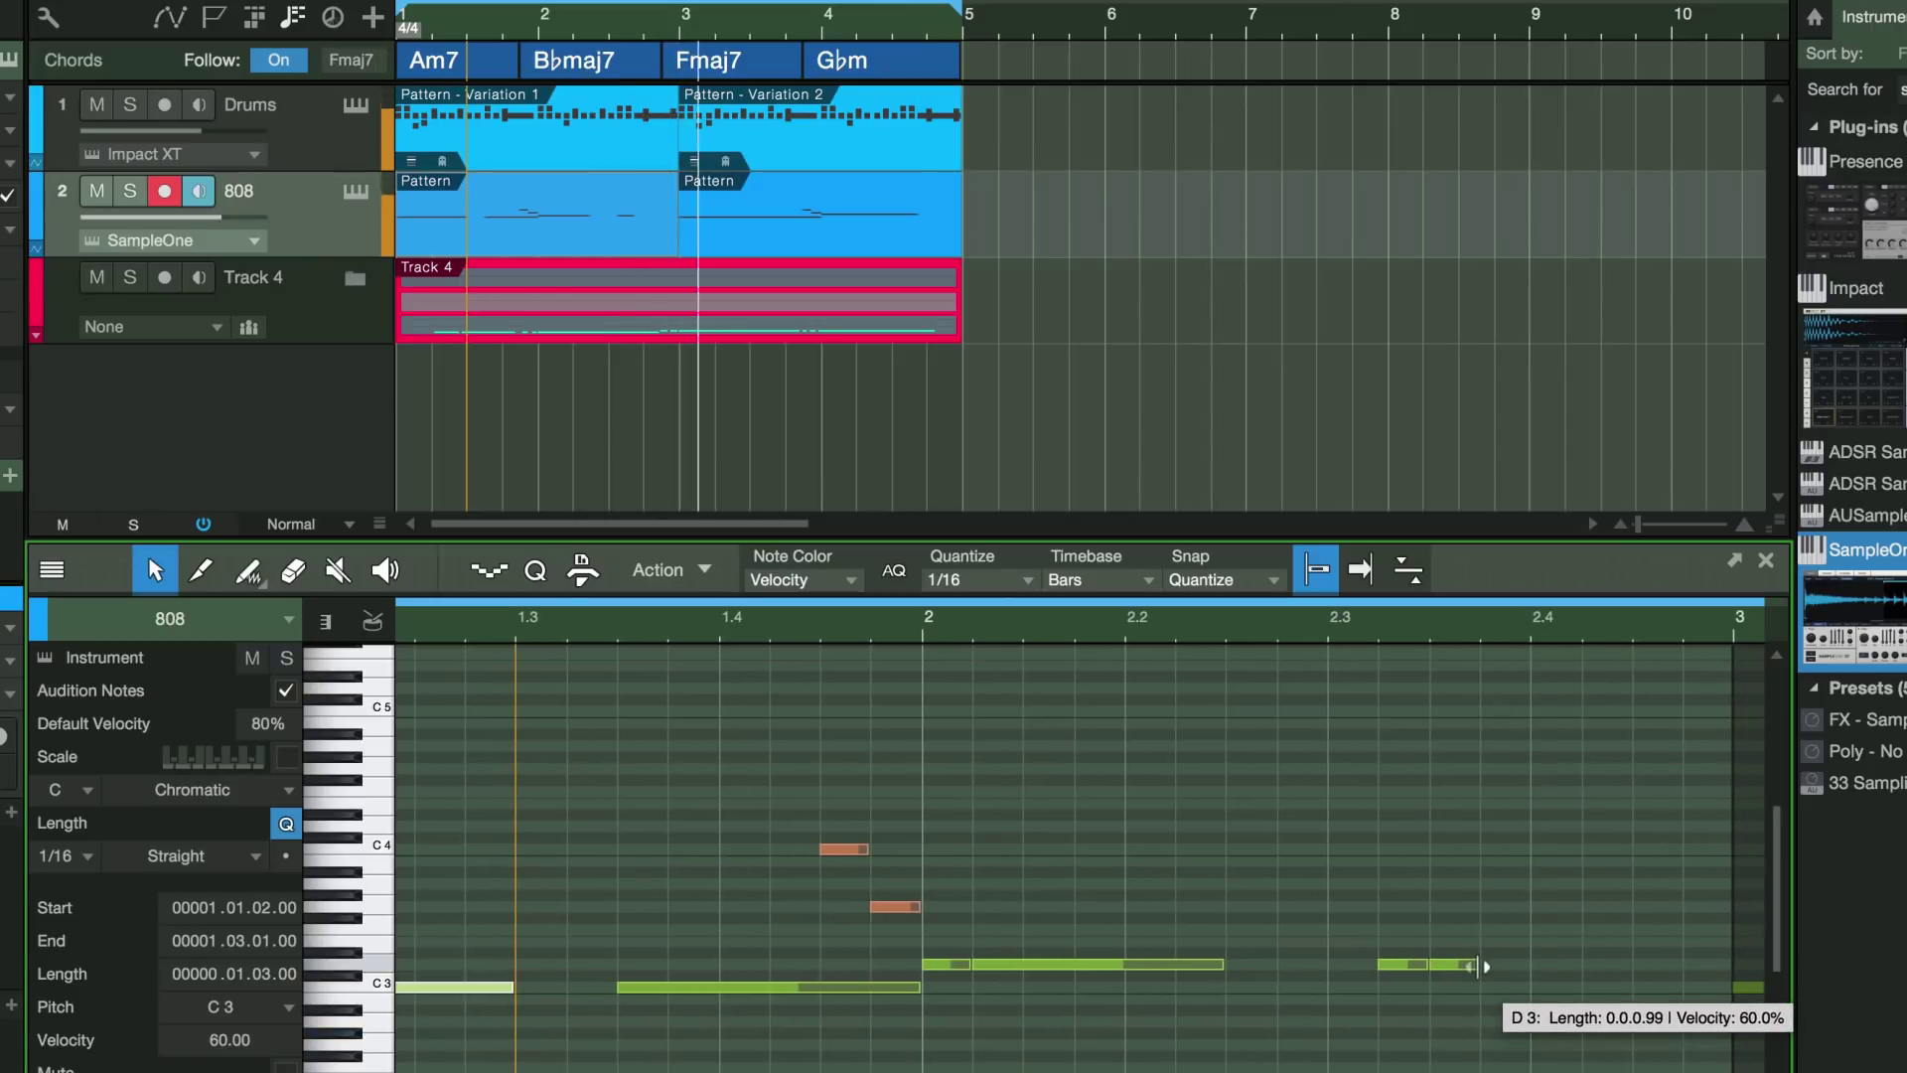
pyautogui.moveTo(1479, 965); pyautogui.dragTo(1728, 968)
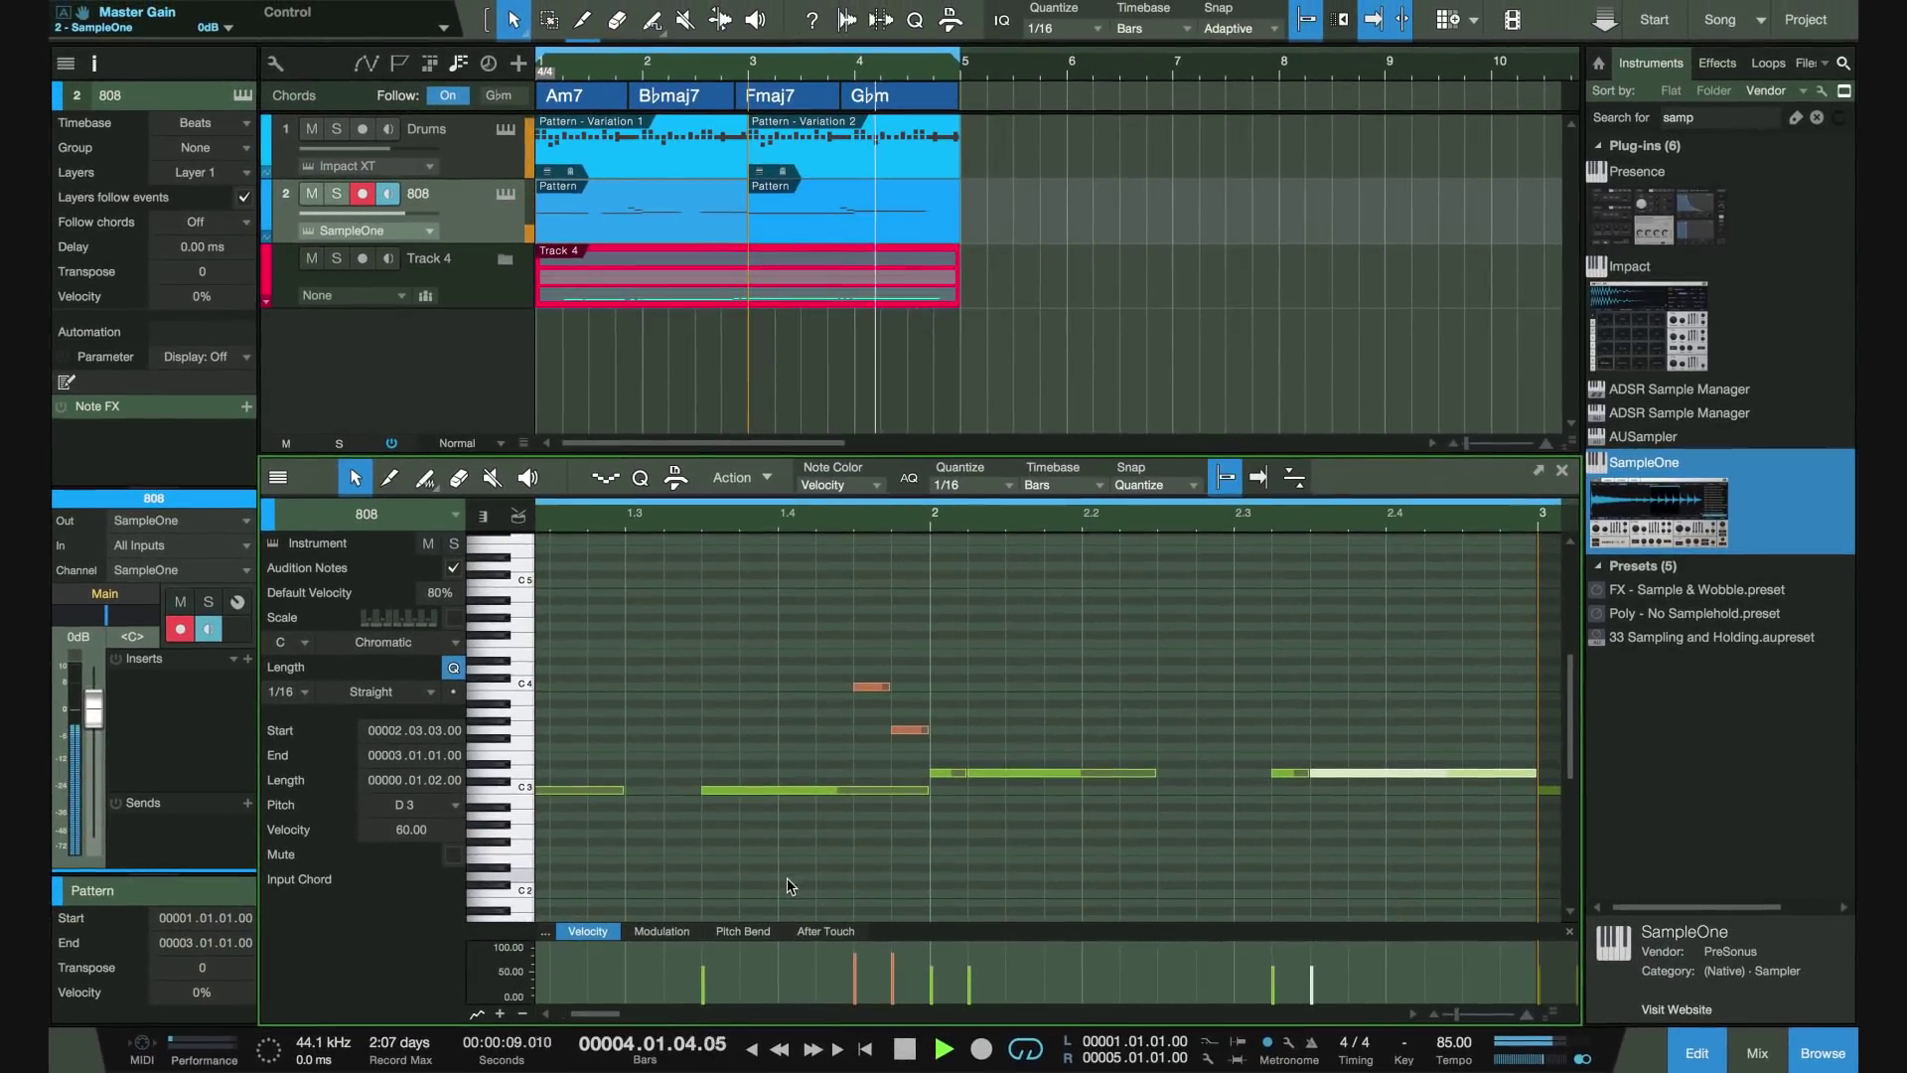
# - Show the Pitch Bend lane under the 808 notes, enlarge it, and toggle Pencil and Arrow tools
pyautogui.press('space')
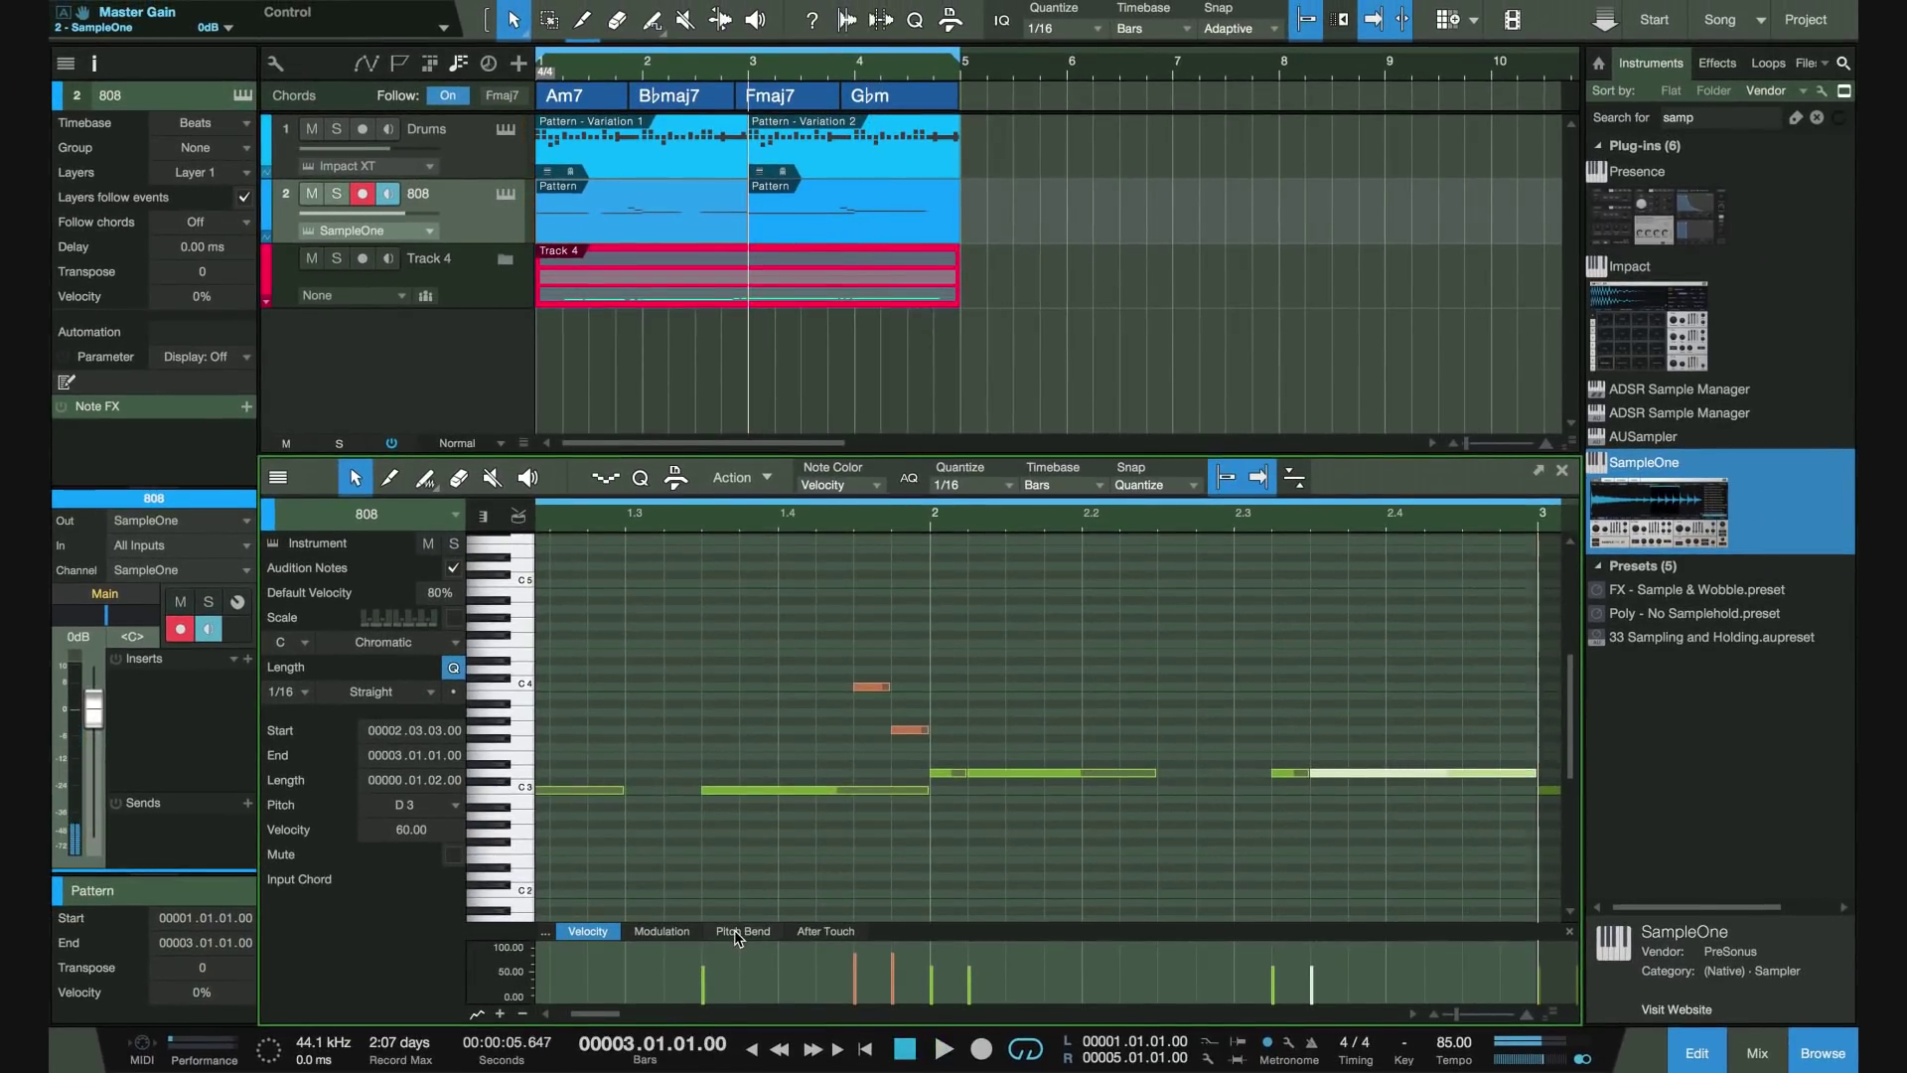
pyautogui.click(737, 931)
pyautogui.moveTo(953, 931); pyautogui.dragTo(965, 726)
pyautogui.click(1253, 832)
pyautogui.press('2')
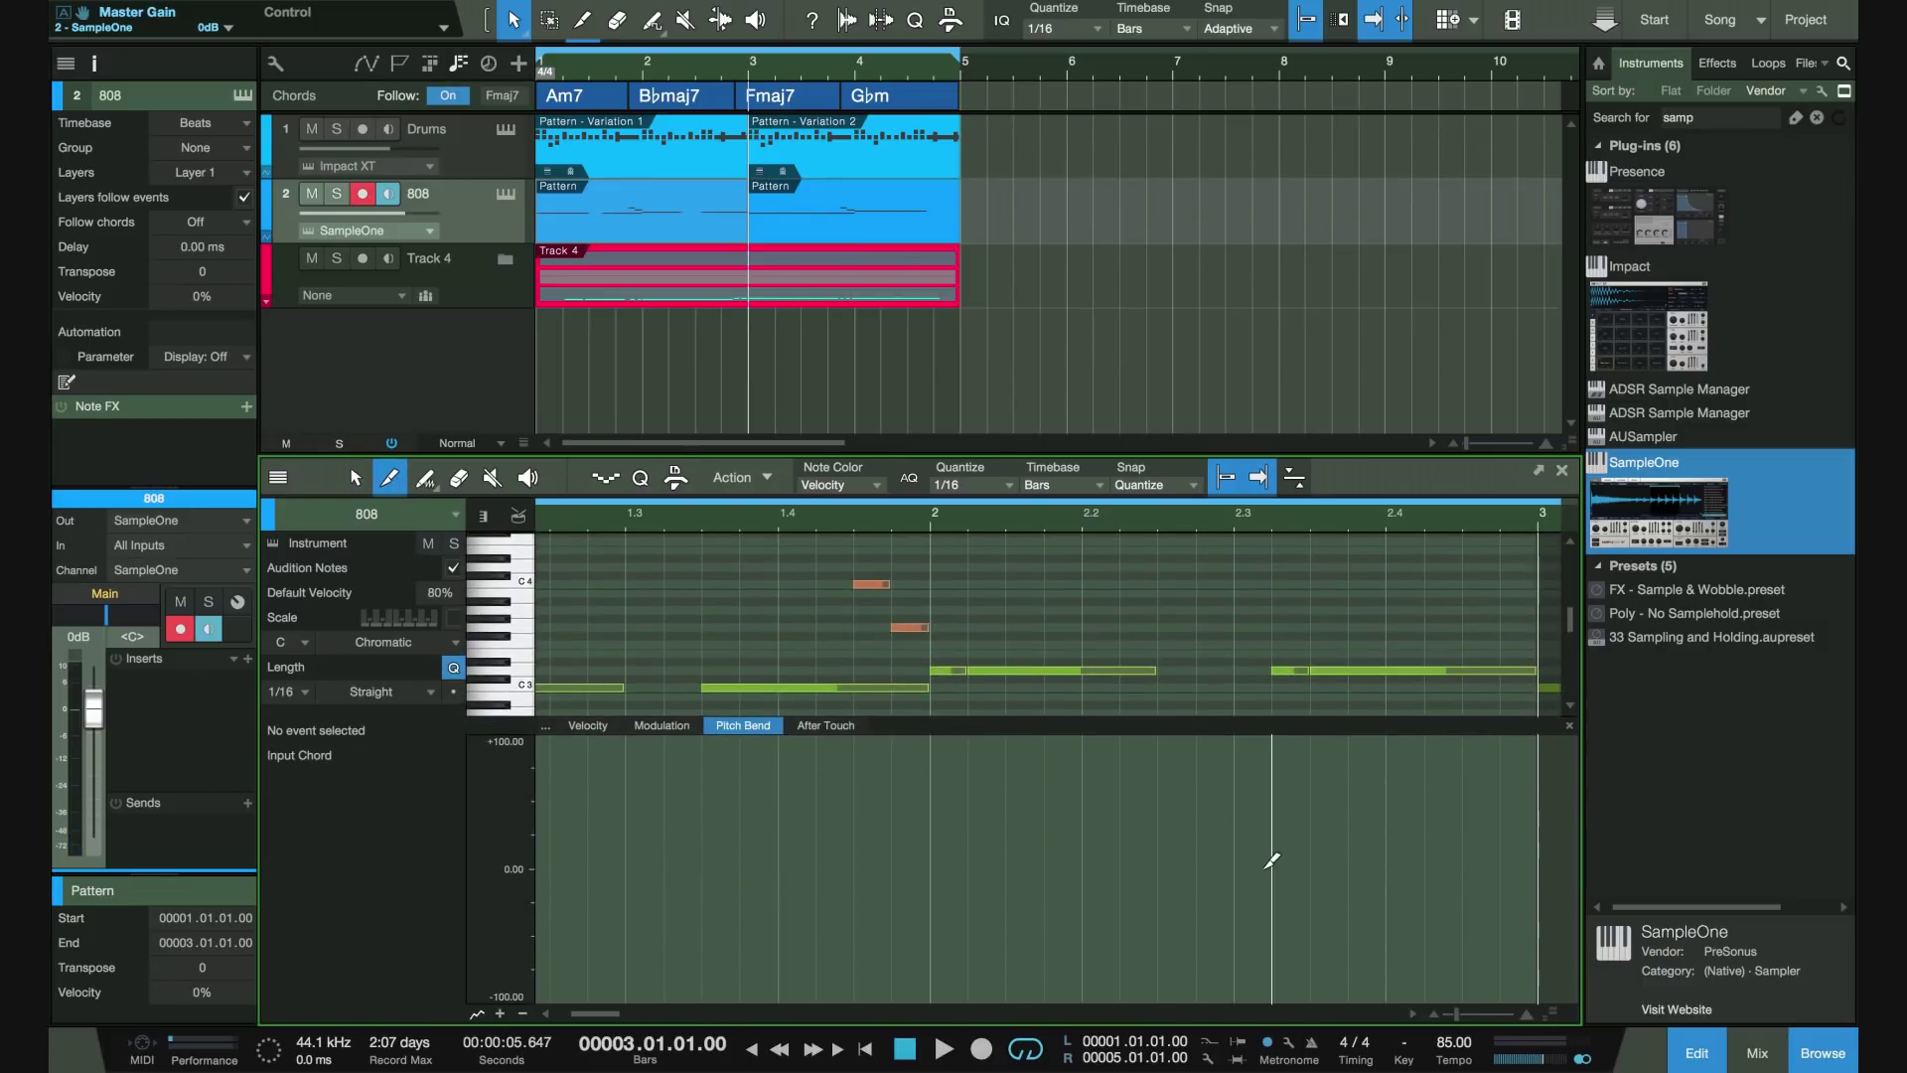
pyautogui.press('1')
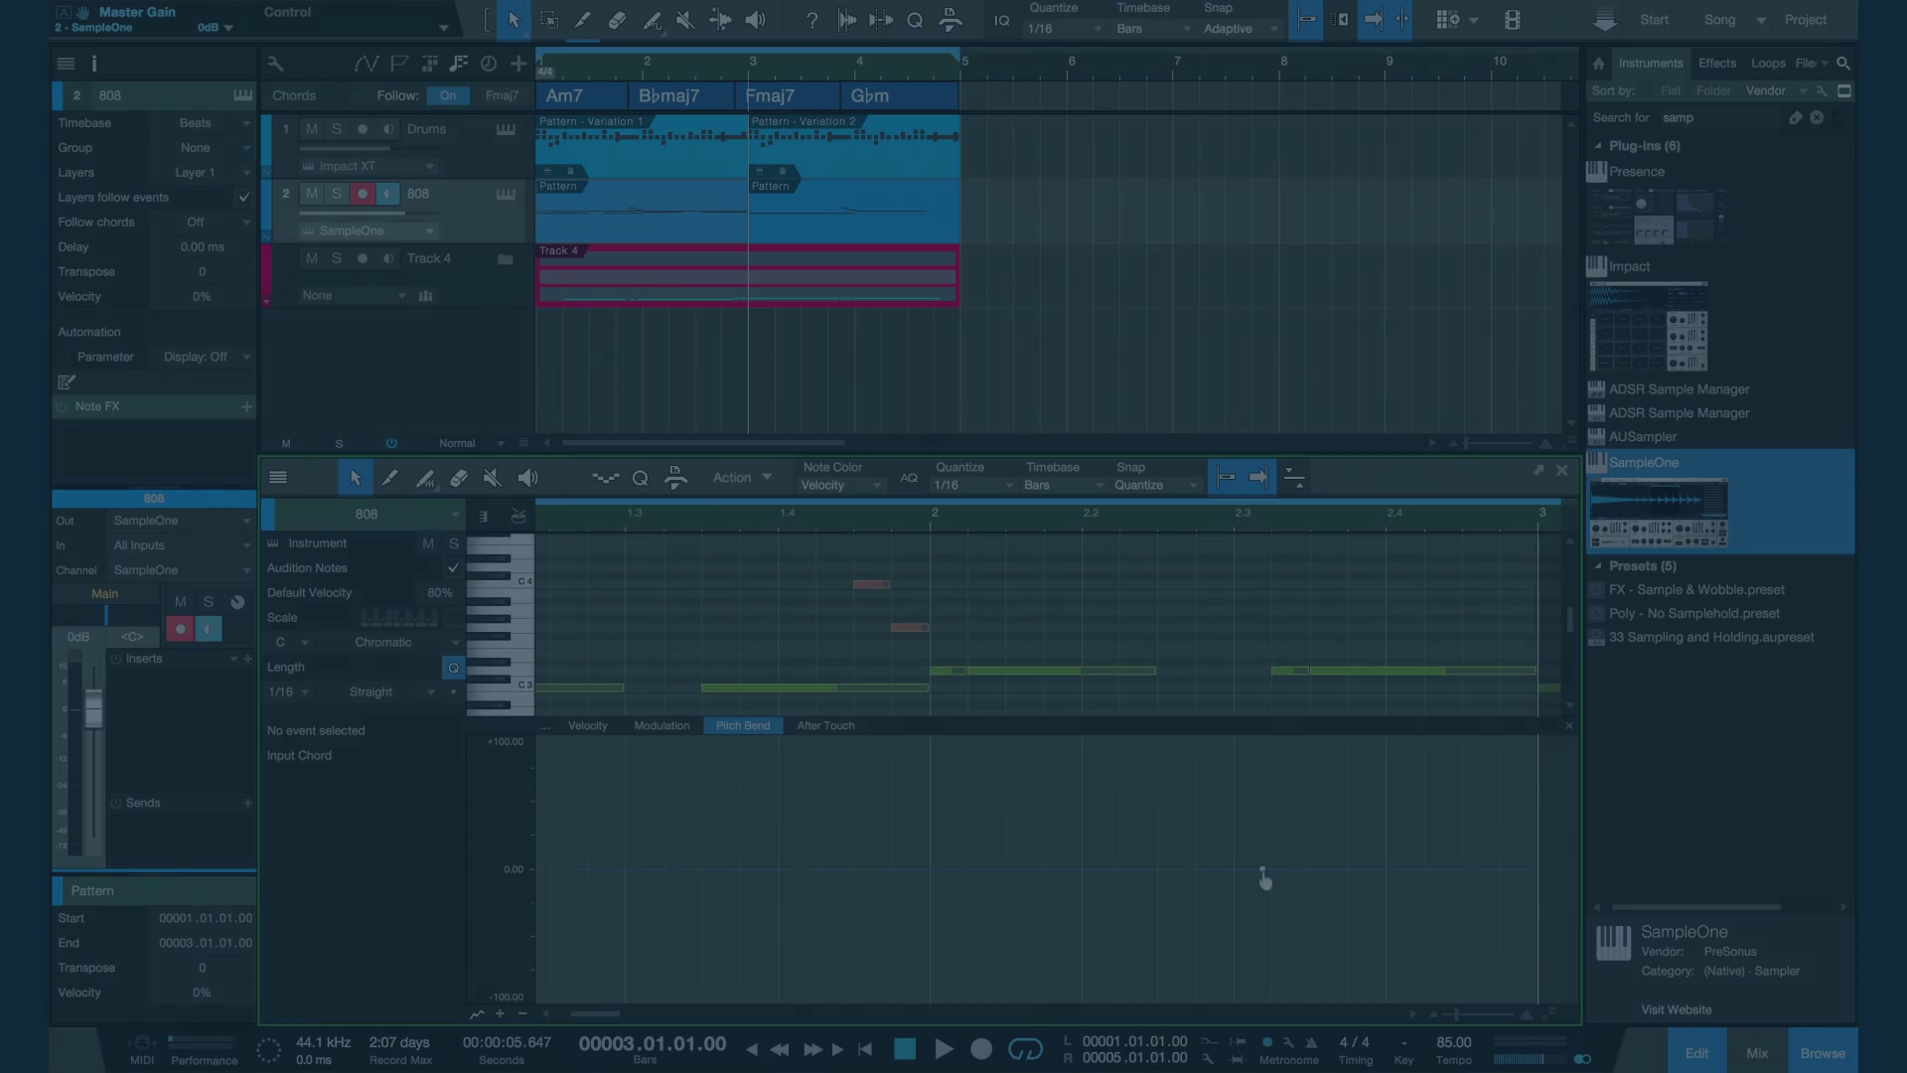